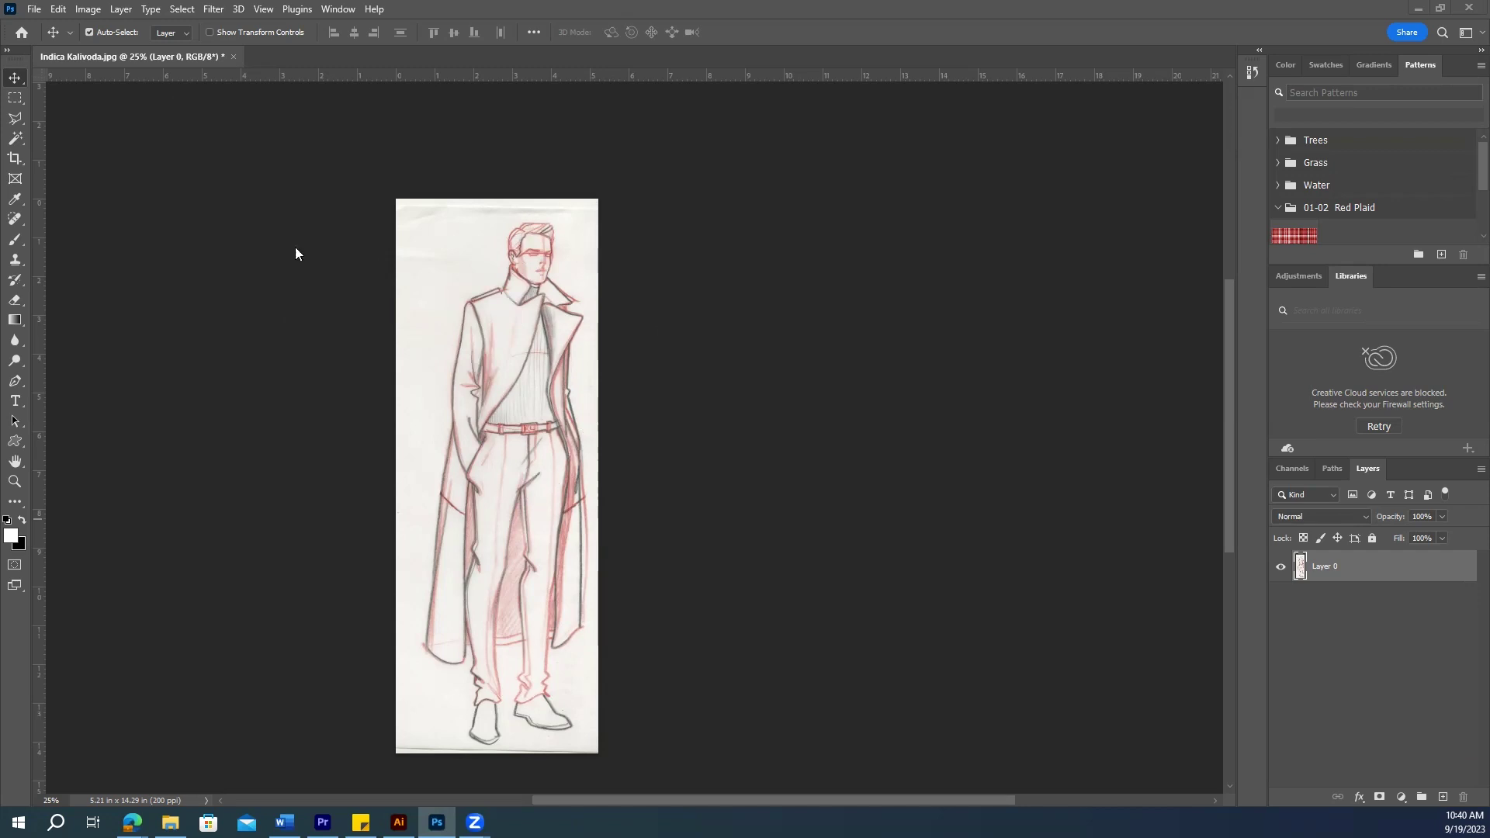
Step: Desaturate the sketch layer to turn the red and grey pencil lines into greyscale
{"action": "left_click", "coordinate": [85, 9]}
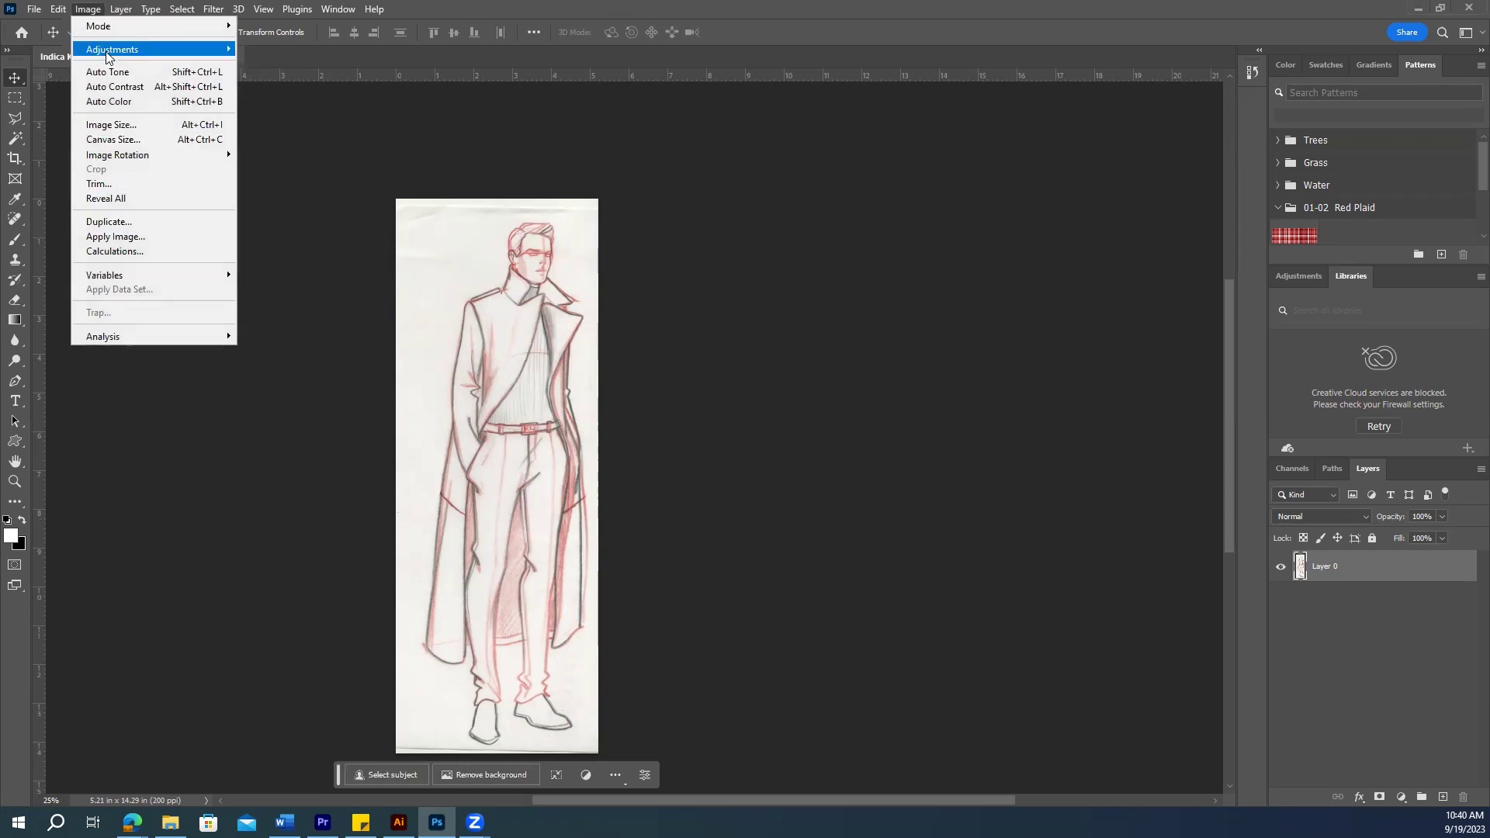
{"action": "mouse_move", "coordinate": [116, 51]}
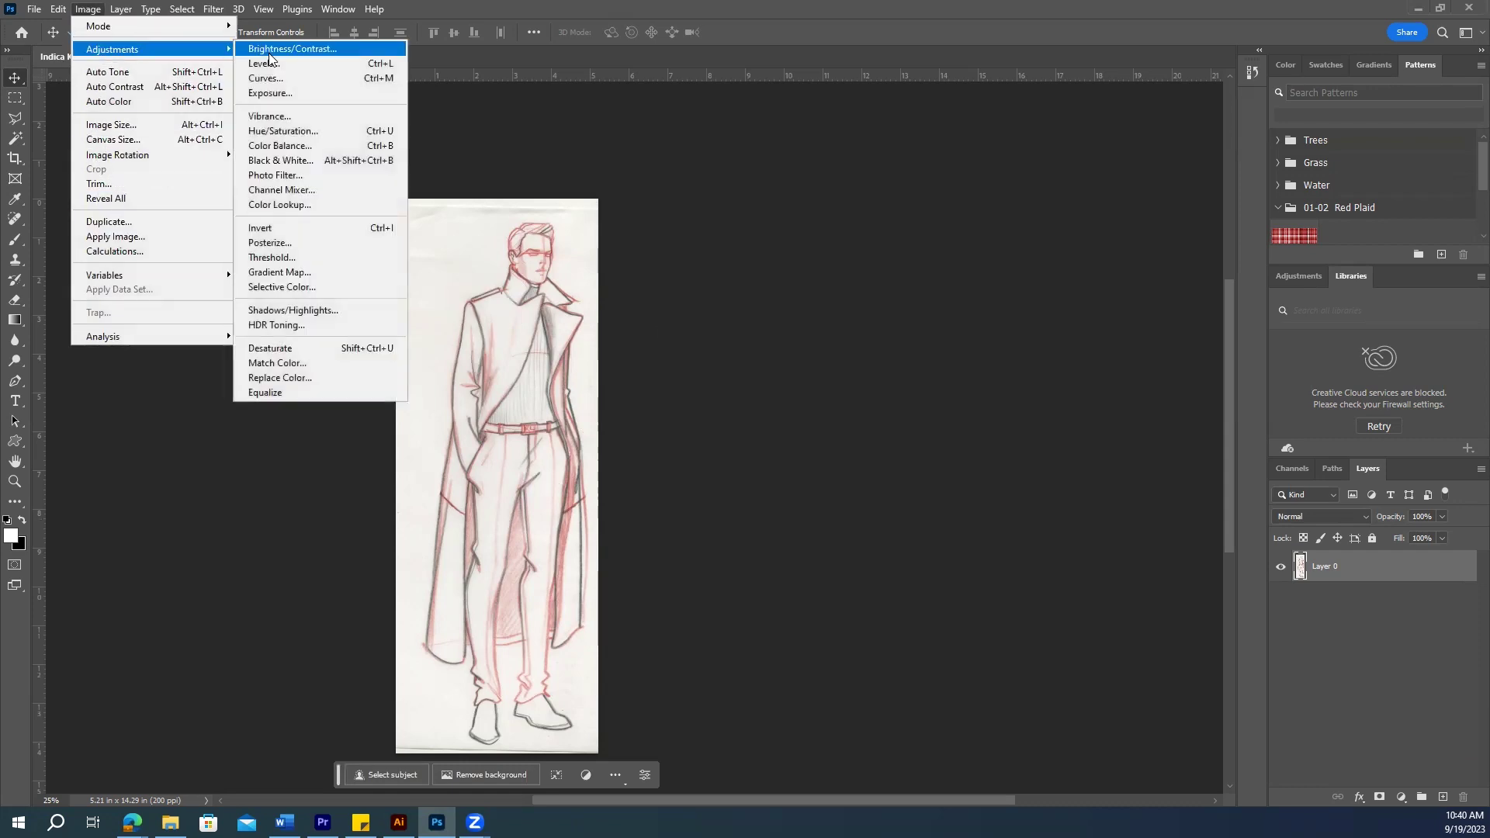
{"action": "left_click", "coordinate": [325, 355]}
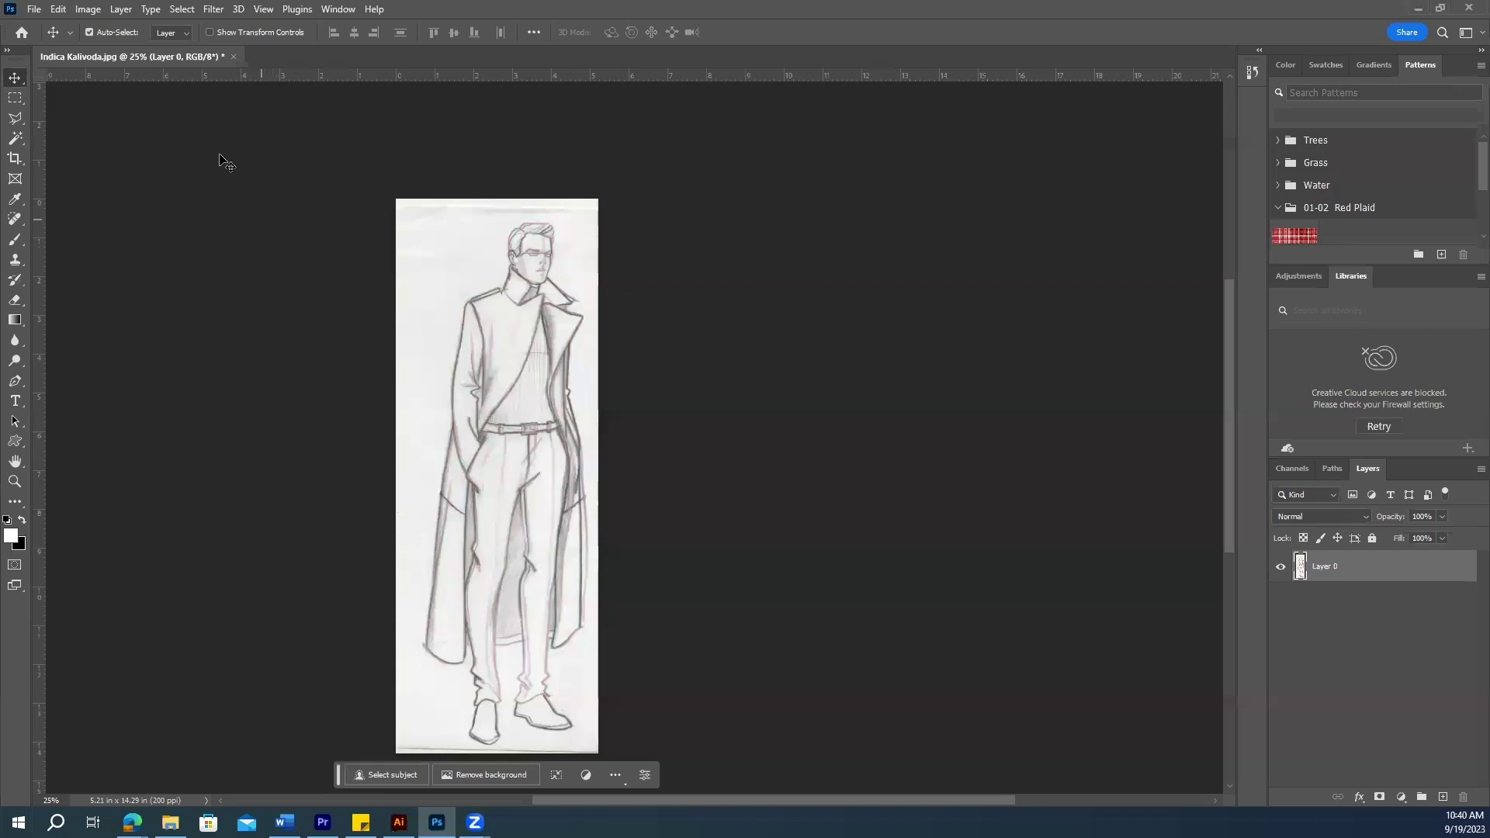
Step: Adjust the sketch's Levels with input shadows 13, midtones 1.29 and highlights 218 to whiten the paper
{"action": "left_click", "coordinate": [89, 9]}
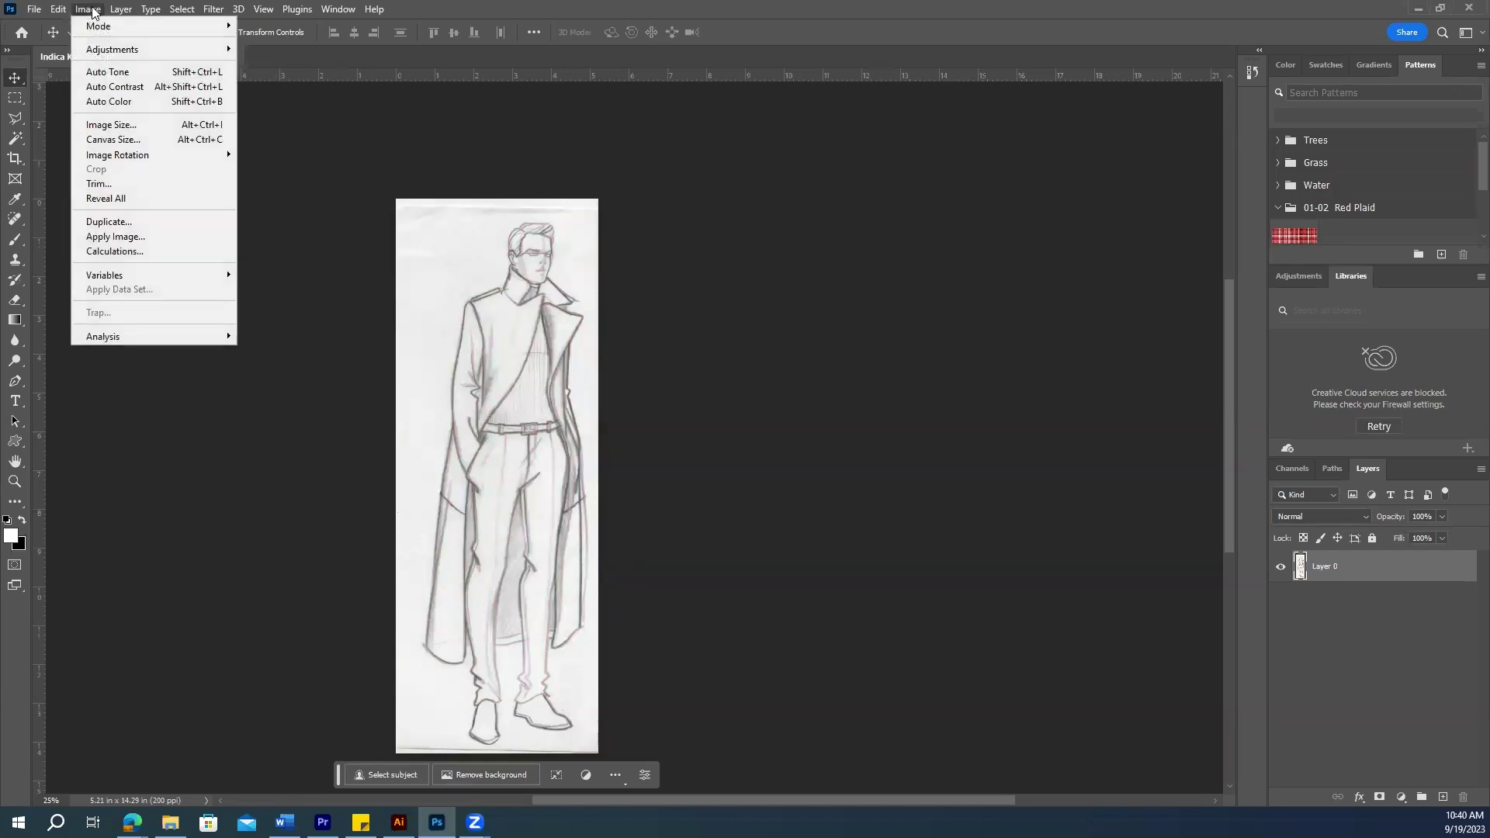
{"action": "mouse_move", "coordinate": [170, 50]}
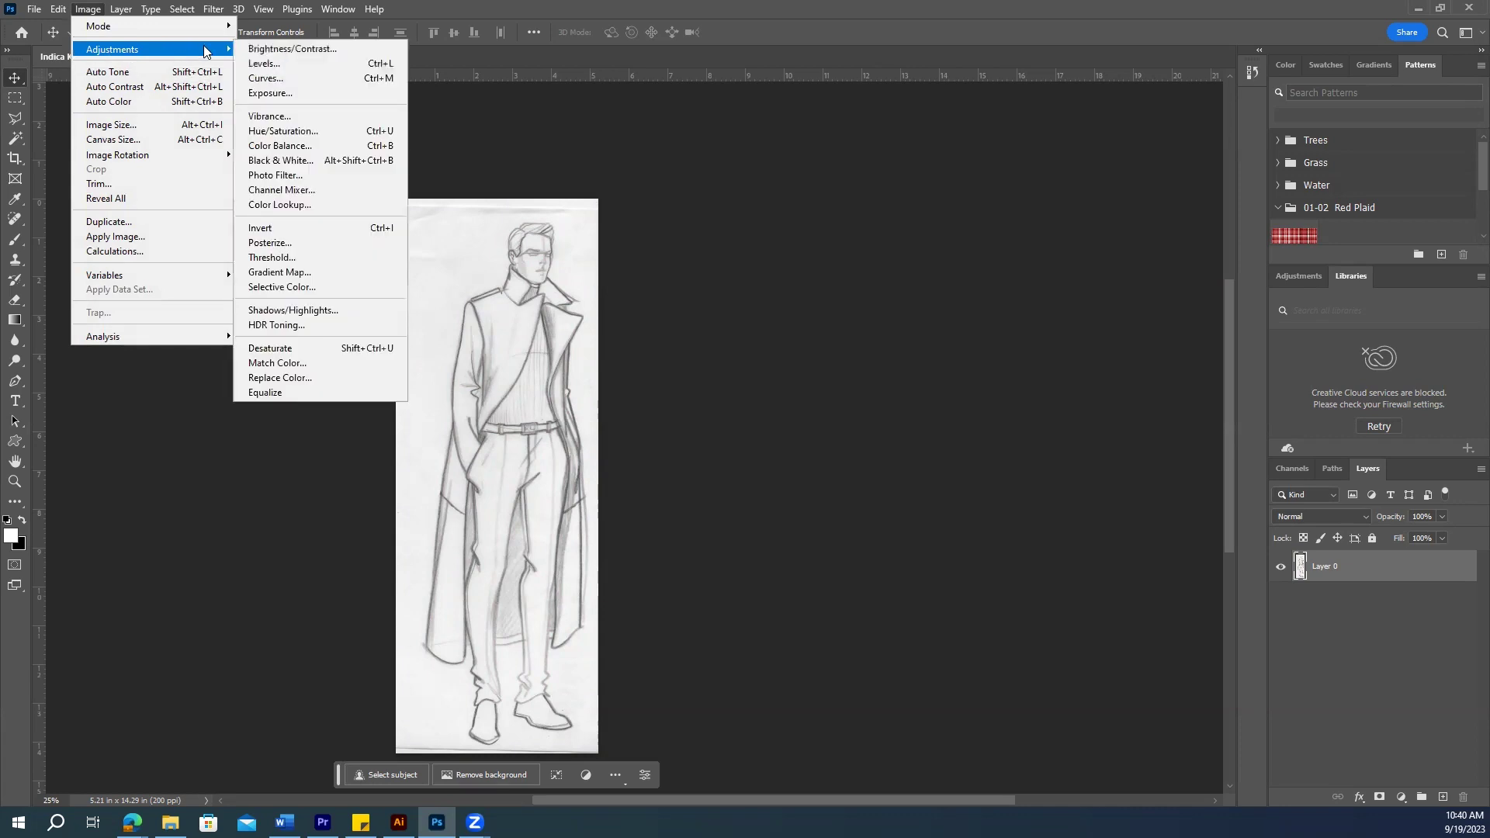
{"action": "left_click", "coordinate": [84, 8]}
{"action": "left_click", "coordinate": [83, 8]}
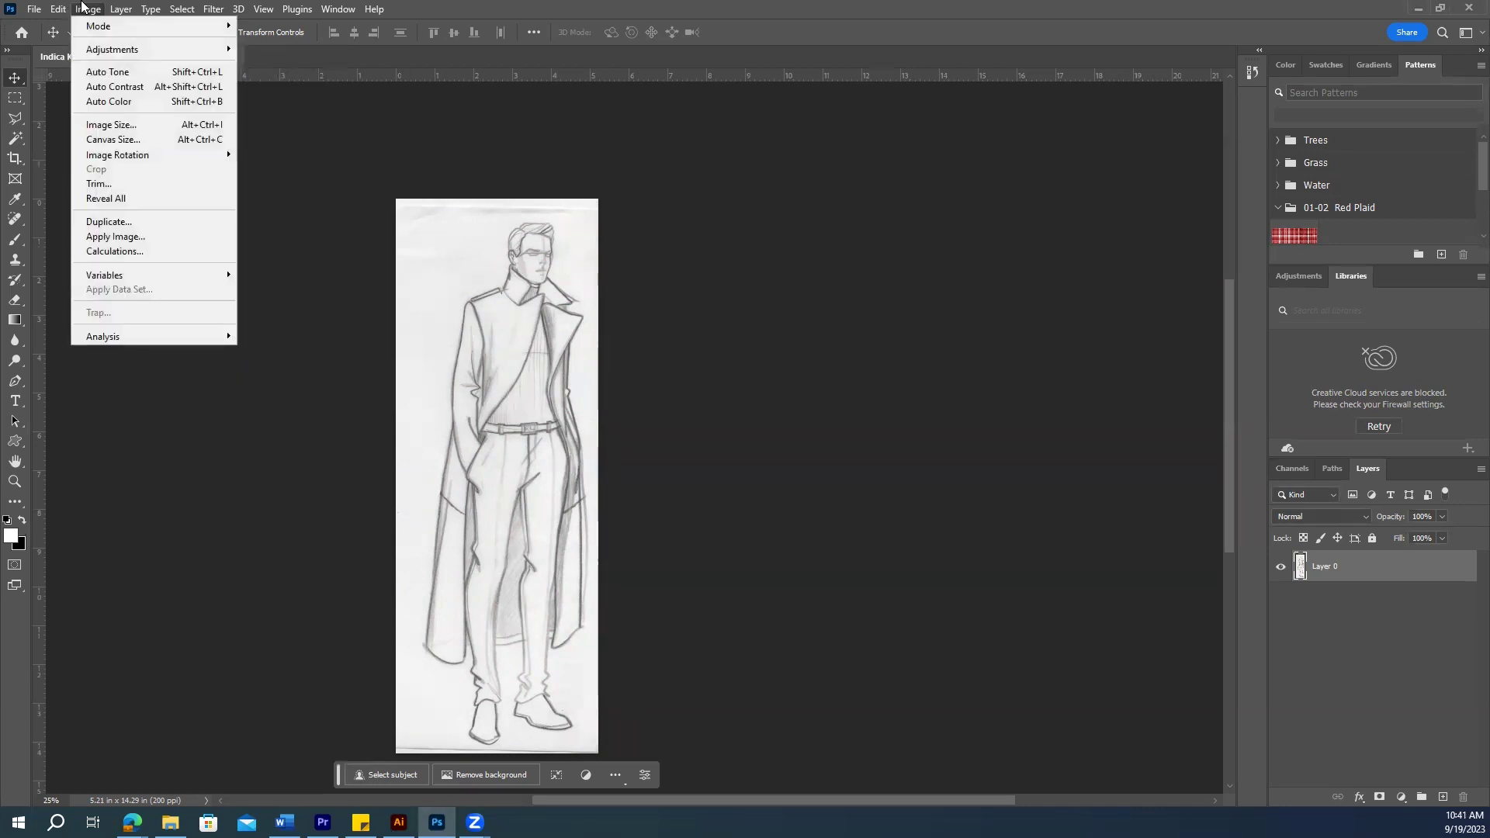
{"action": "mouse_move", "coordinate": [155, 49]}
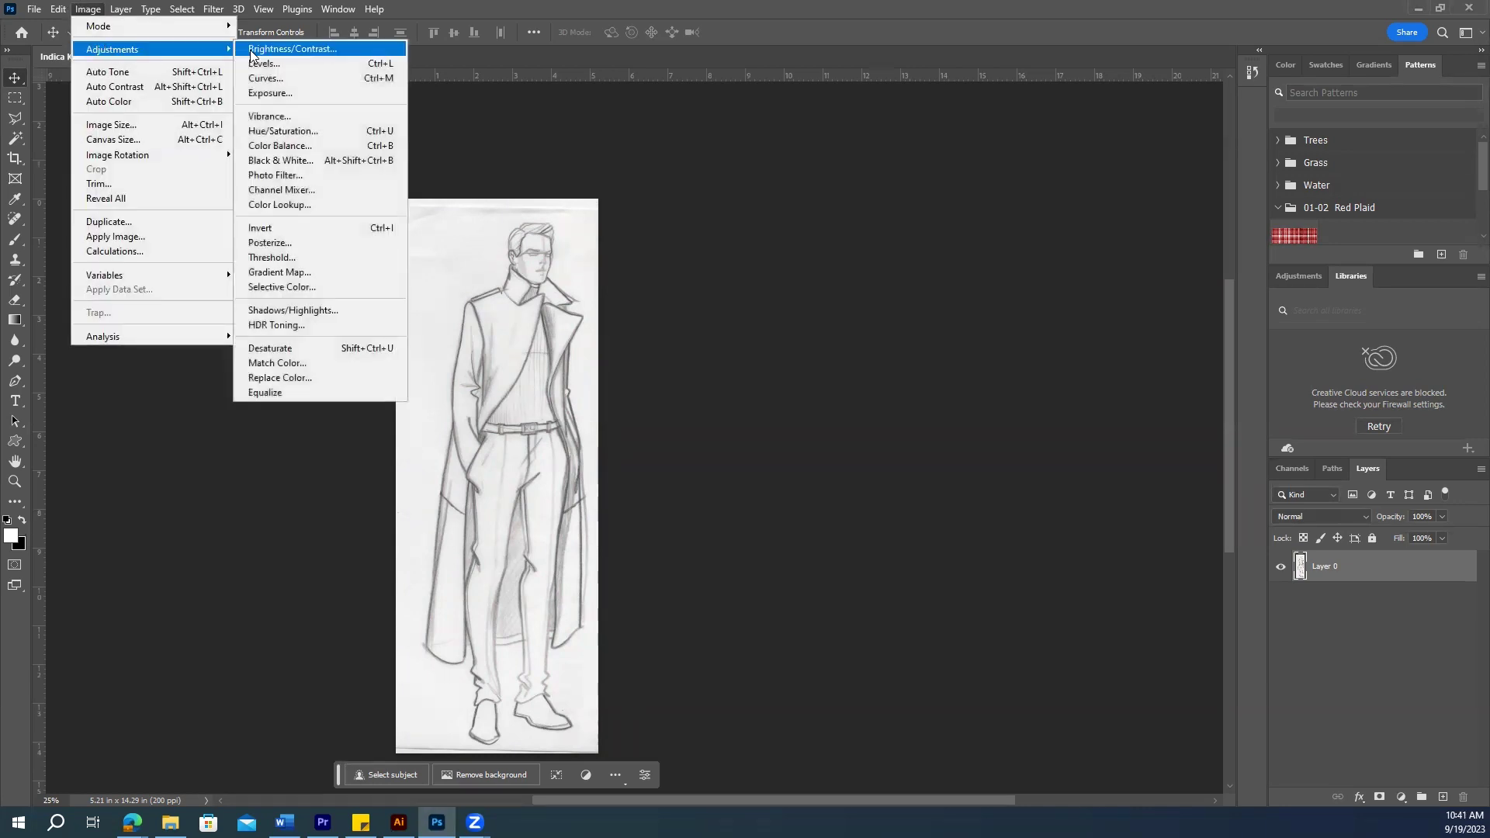
{"action": "left_click", "coordinate": [266, 64]}
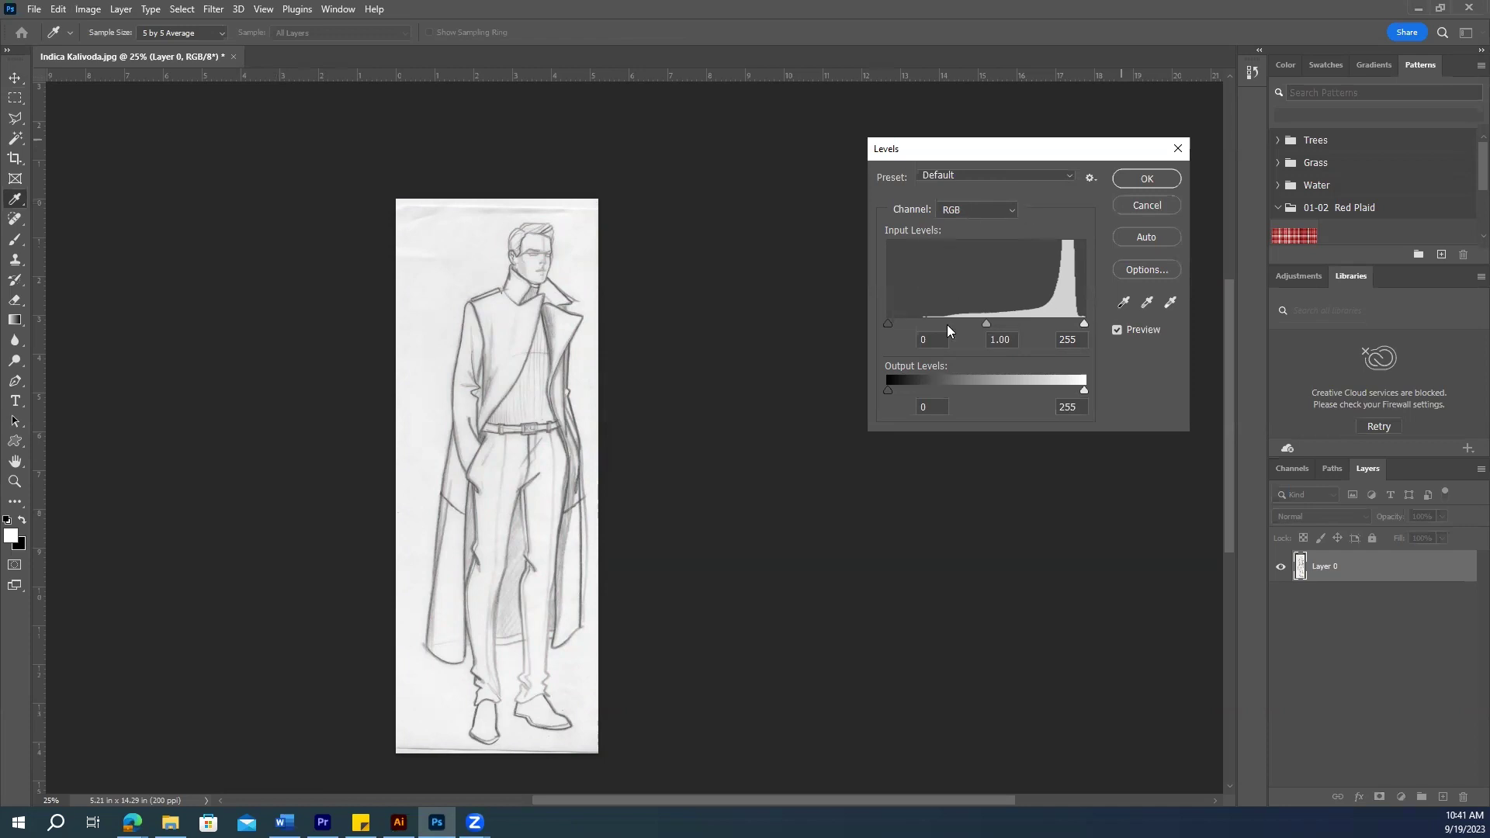
{"action": "left_click_drag", "start_coordinate": [1084, 323], "coordinate": [1054, 321]}
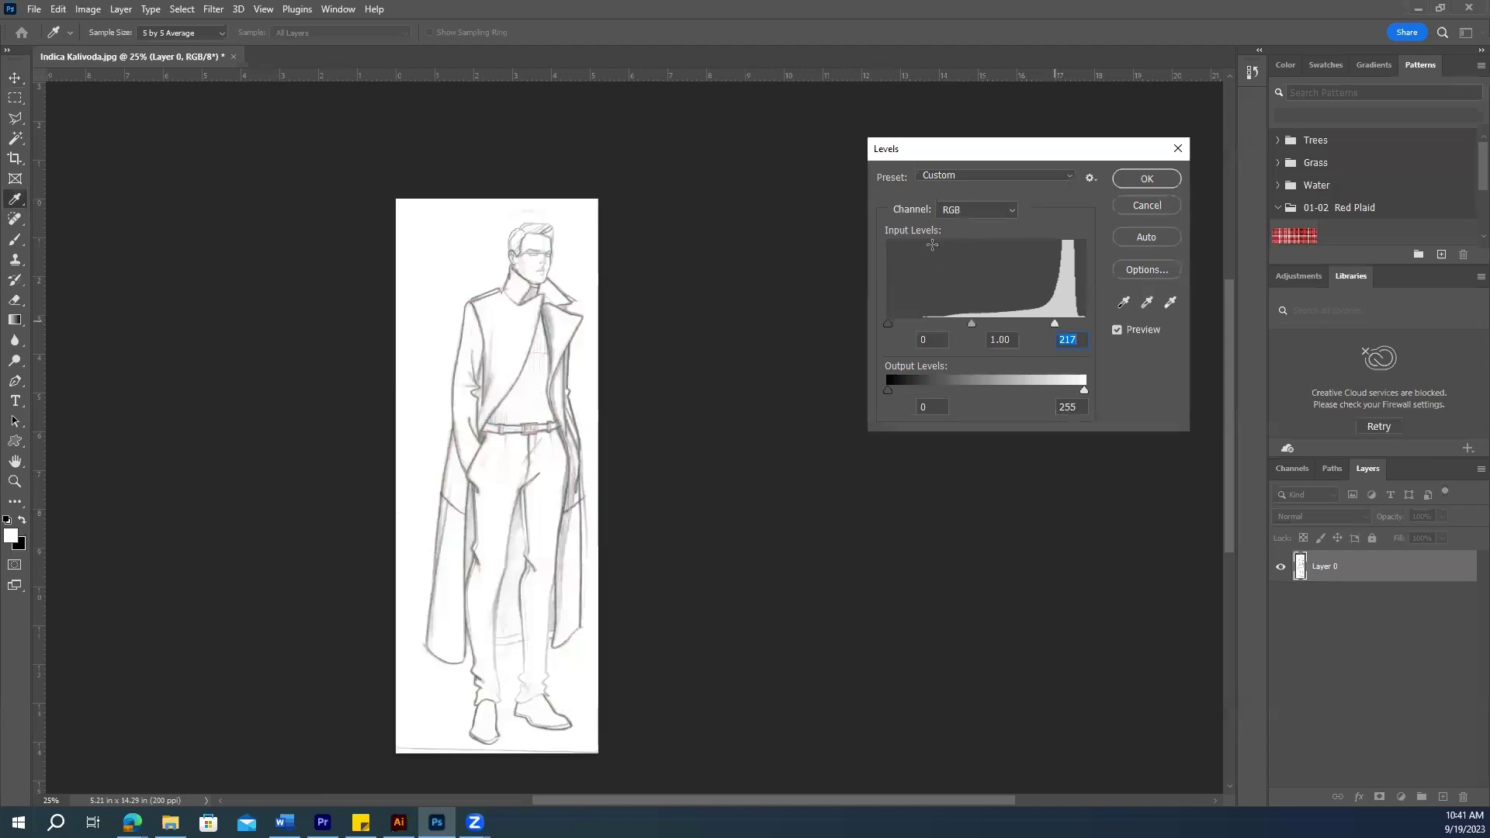
{"action": "mouse_move", "coordinate": [1053, 324]}
{"action": "left_mouse_down"}
{"action": "mouse_move", "coordinate": [1077, 321]}
{"action": "mouse_move", "coordinate": [1056, 321]}
{"action": "left_mouse_up"}
{"action": "left_click_drag", "start_coordinate": [893, 324], "coordinate": [897, 325]}
{"action": "left_click", "coordinate": [897, 323]}
{"action": "mouse_move", "coordinate": [982, 322]}
{"action": "left_mouse_down"}
{"action": "mouse_move", "coordinate": [996, 323]}
{"action": "mouse_move", "coordinate": [961, 326]}
{"action": "left_mouse_up"}
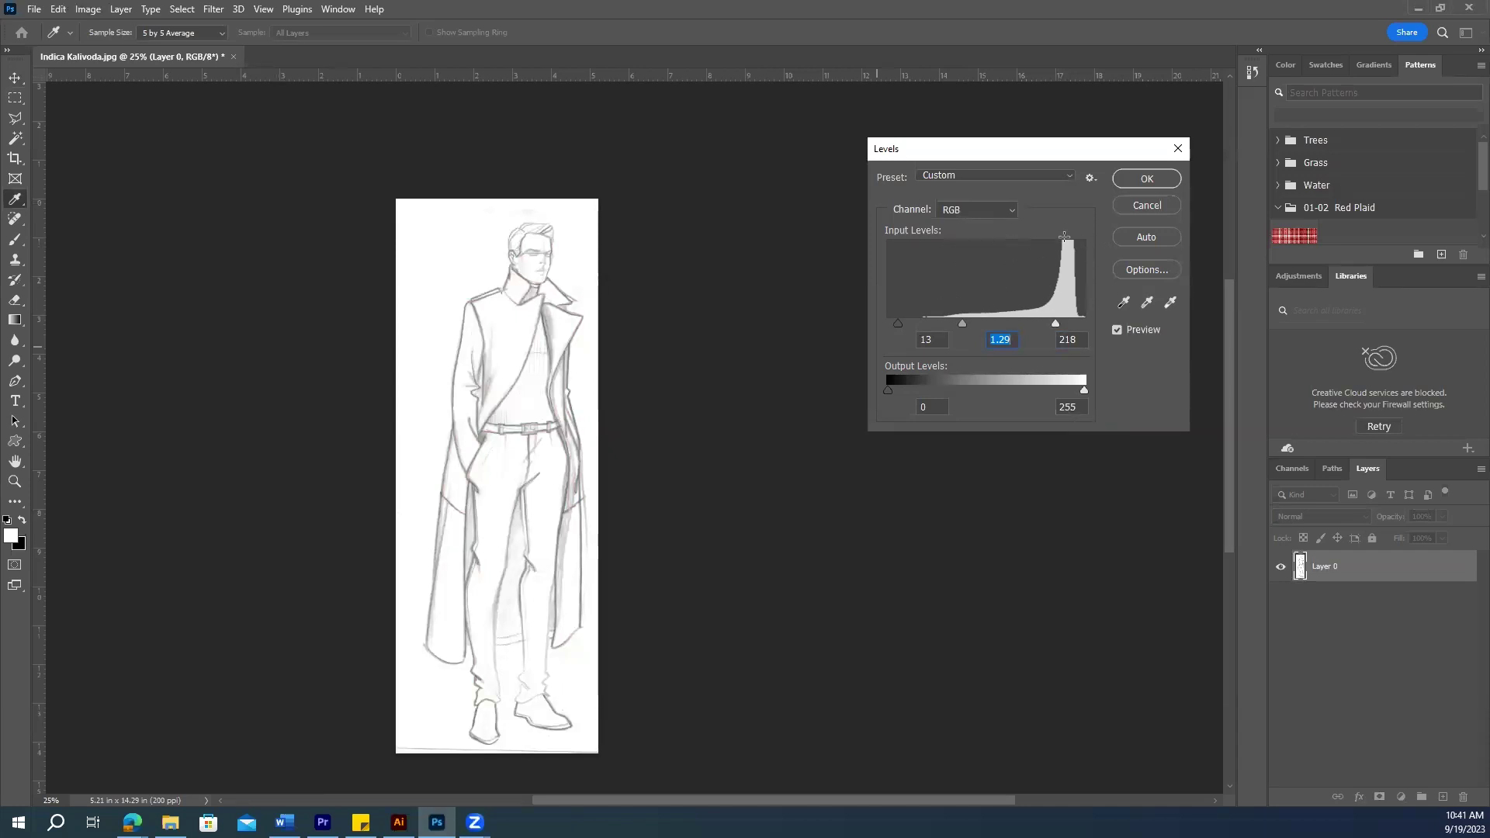
{"action": "left_click", "coordinate": [1147, 178]}
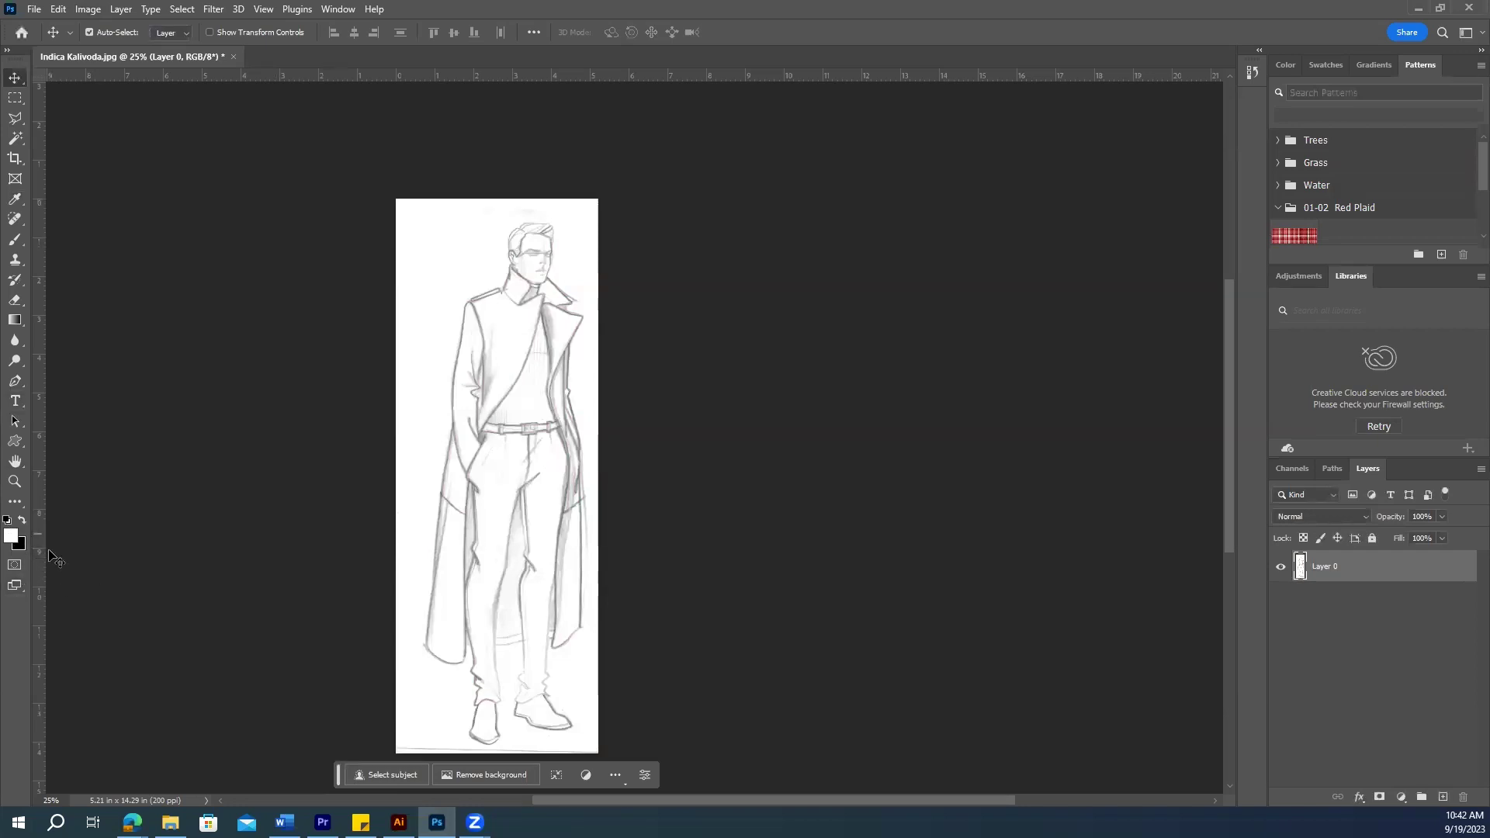
Step: Reset the colours to default, choose the Brush tool and check its Hard Round tip and opacity settings
{"action": "key", "text": "d"}
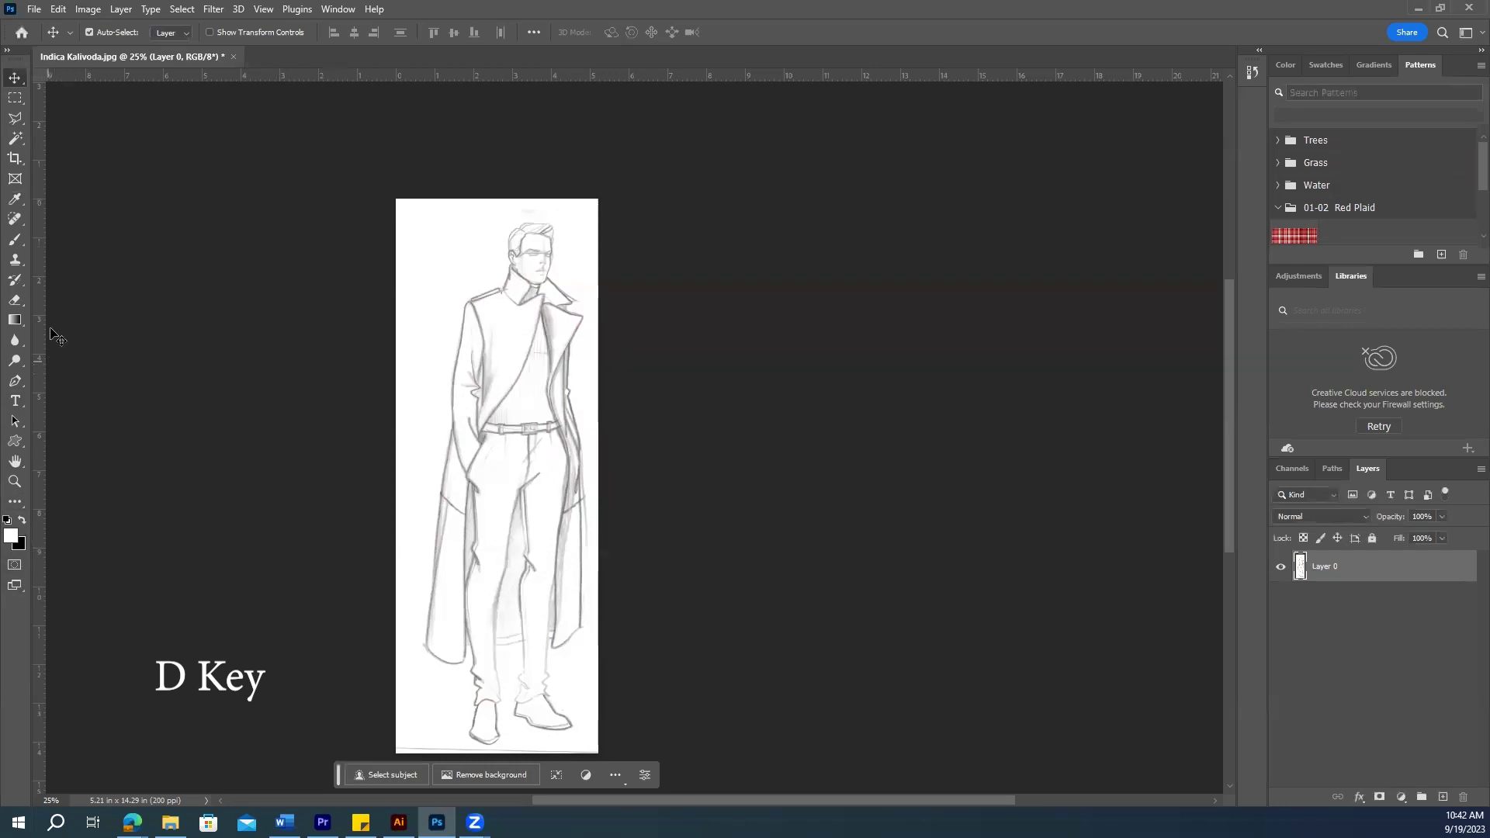
{"action": "left_click", "coordinate": [14, 241]}
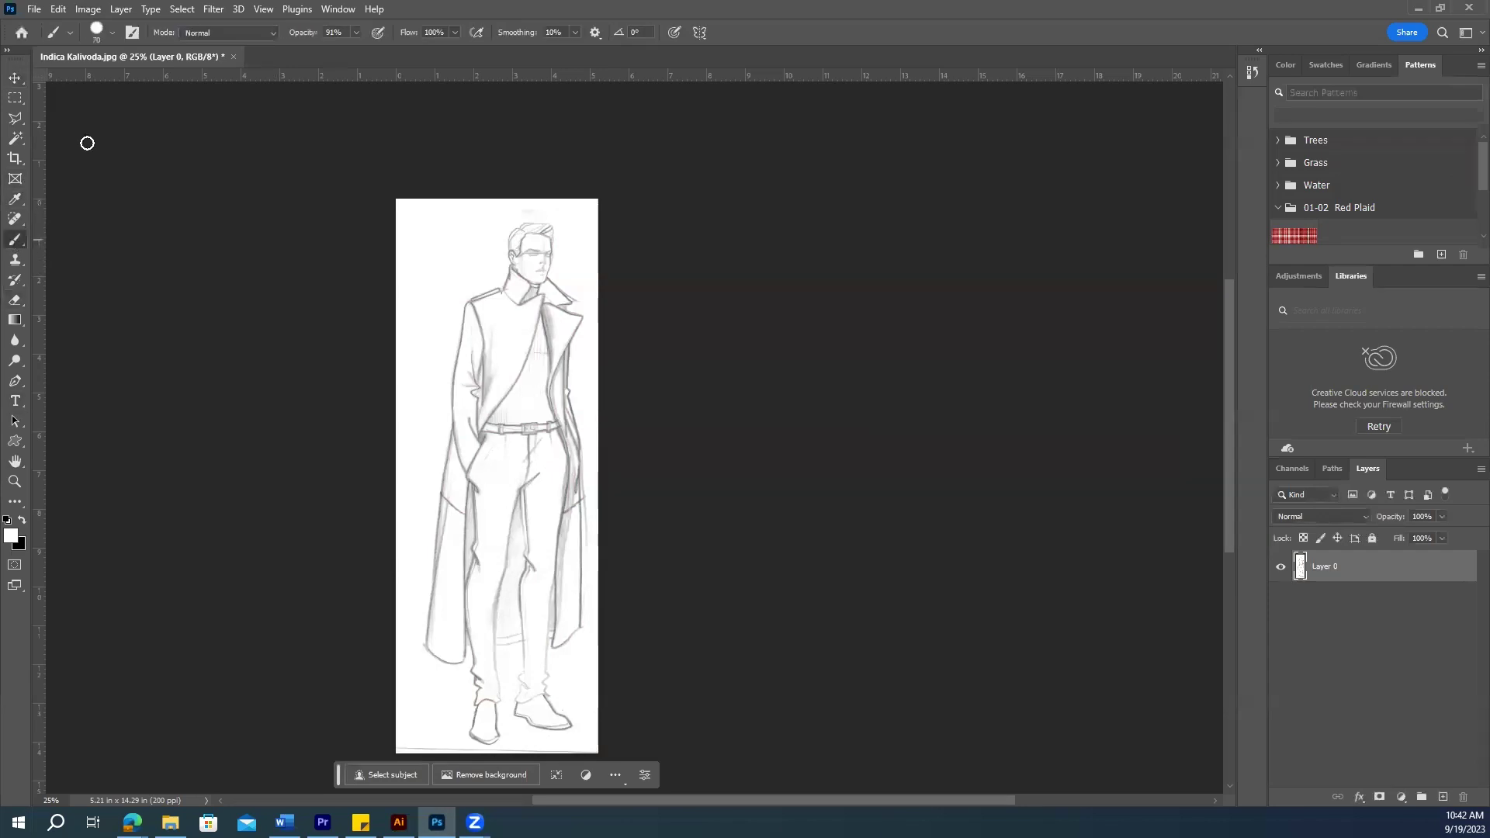
{"action": "left_click", "coordinate": [111, 32]}
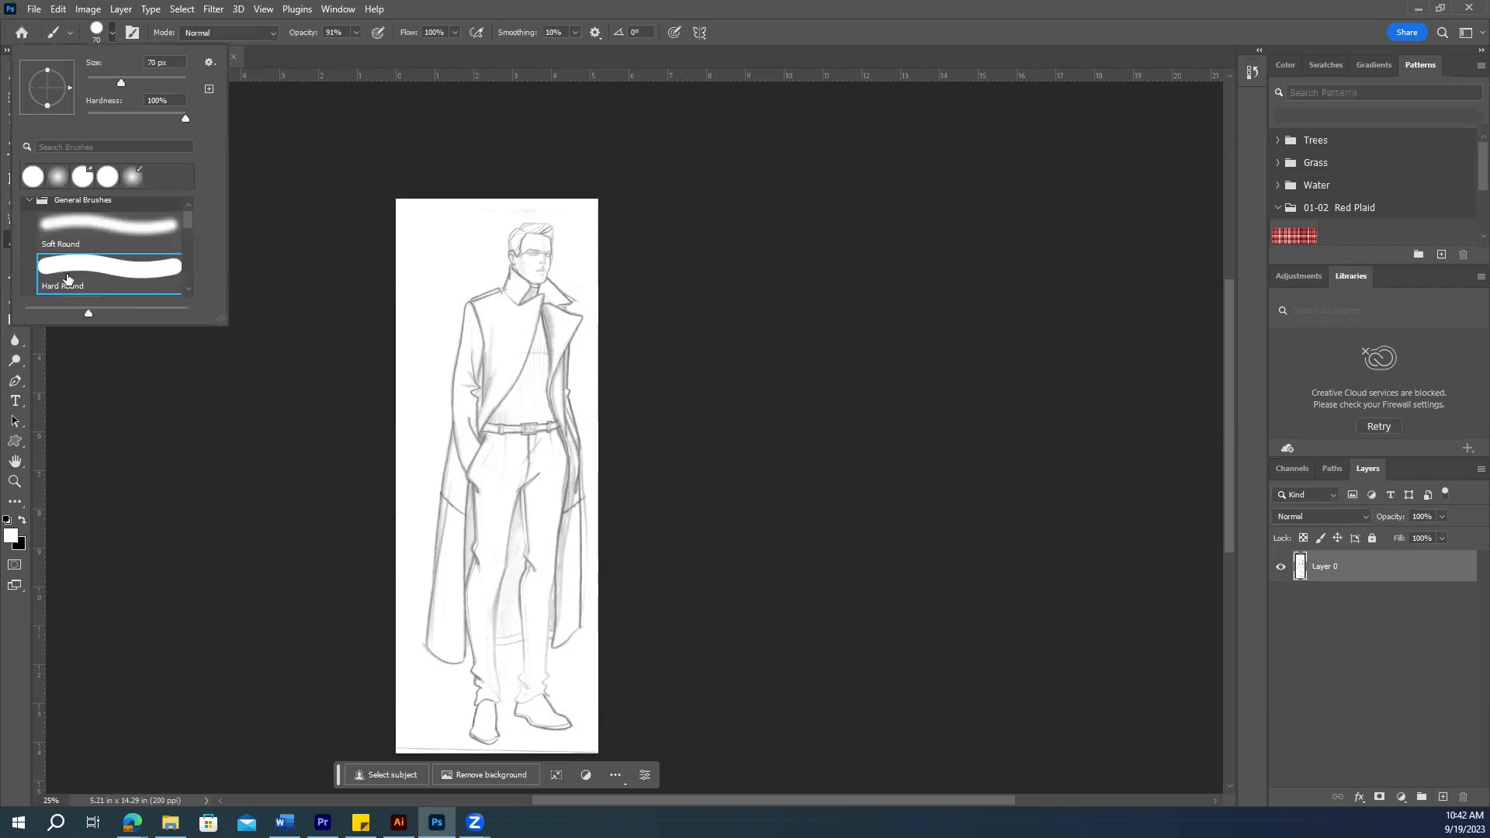
{"action": "left_click", "coordinate": [357, 32]}
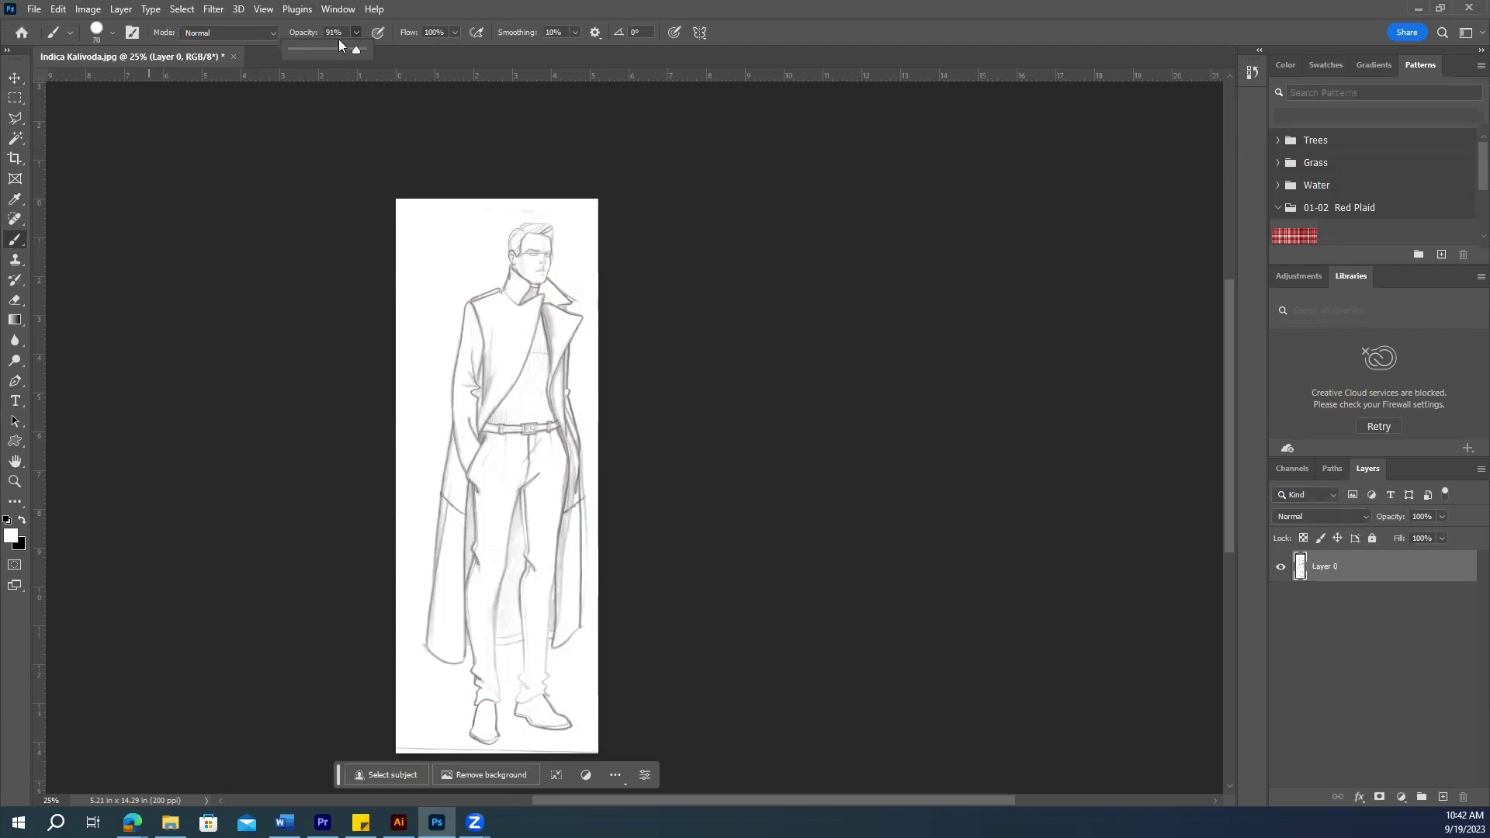
Step: Enlarge the sketch to 50% and brush white over the smudges above the hair and the line along the page's bottom edge
{"action": "left_click", "coordinate": [14, 484]}
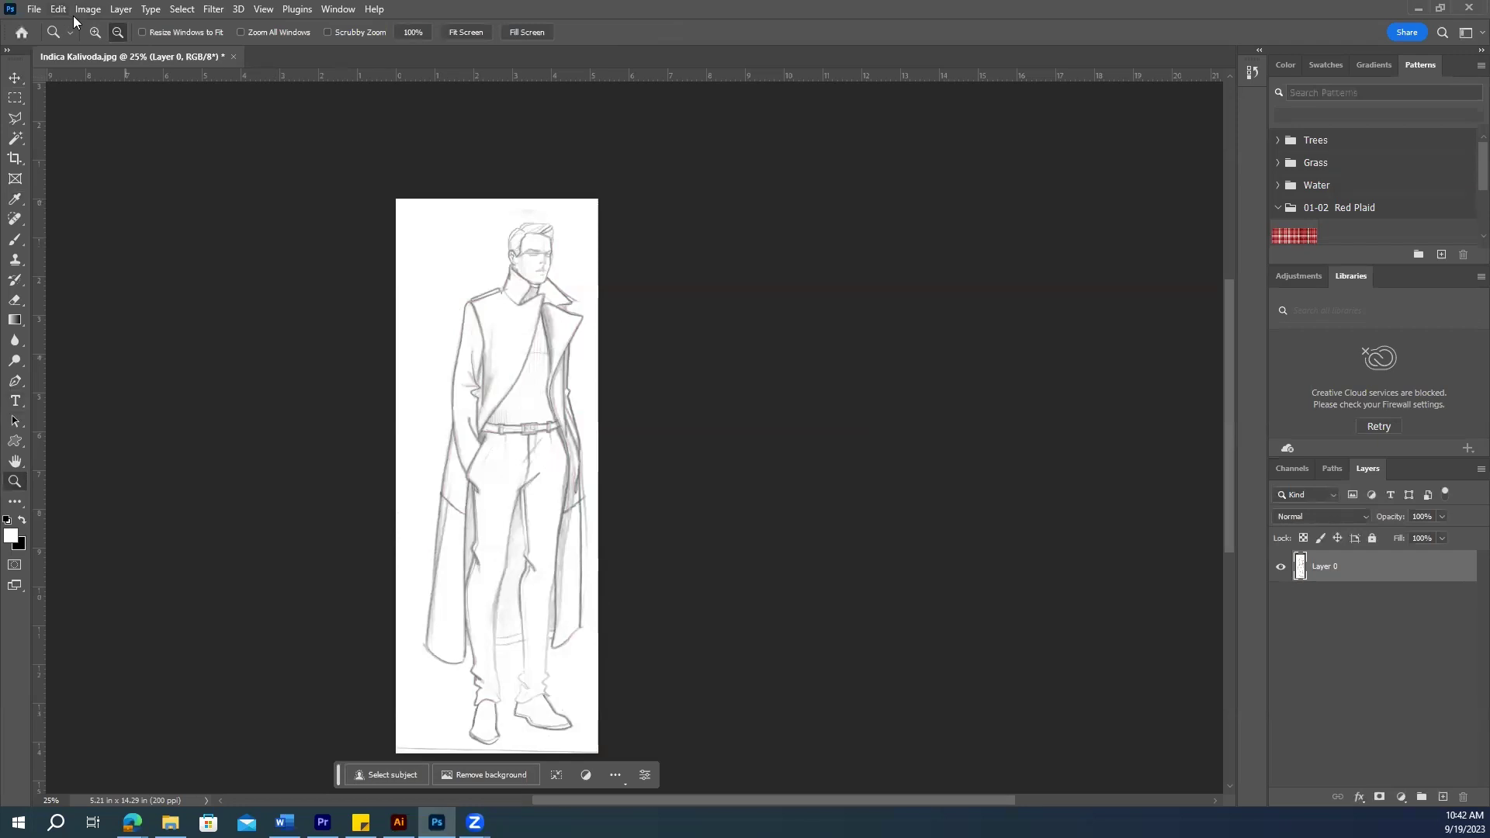
{"action": "left_click", "coordinate": [461, 336]}
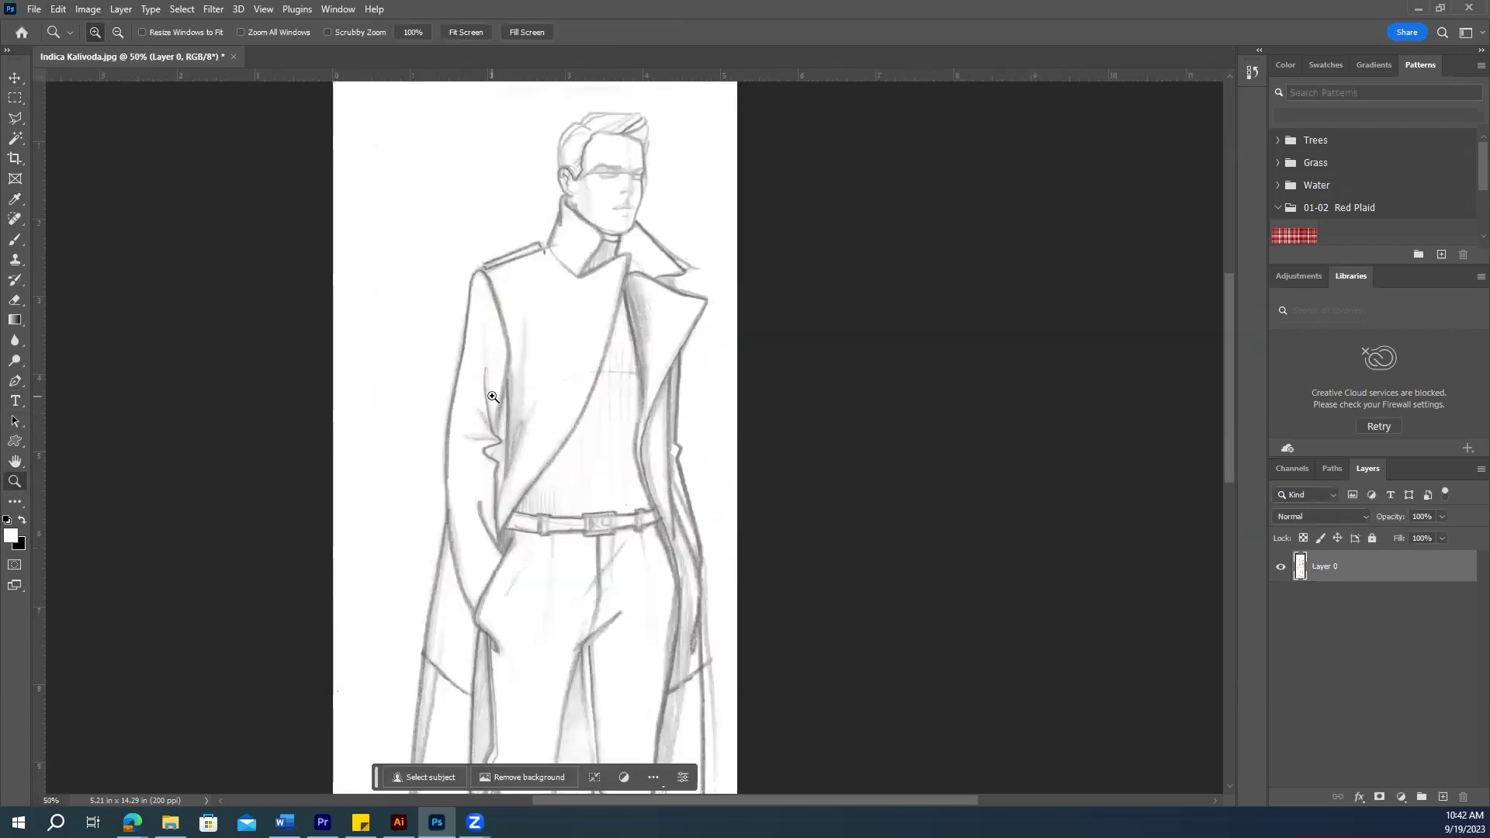
{"action": "scroll", "coordinate": [434, 392], "scroll_direction": "up", "scroll_amount": 1}
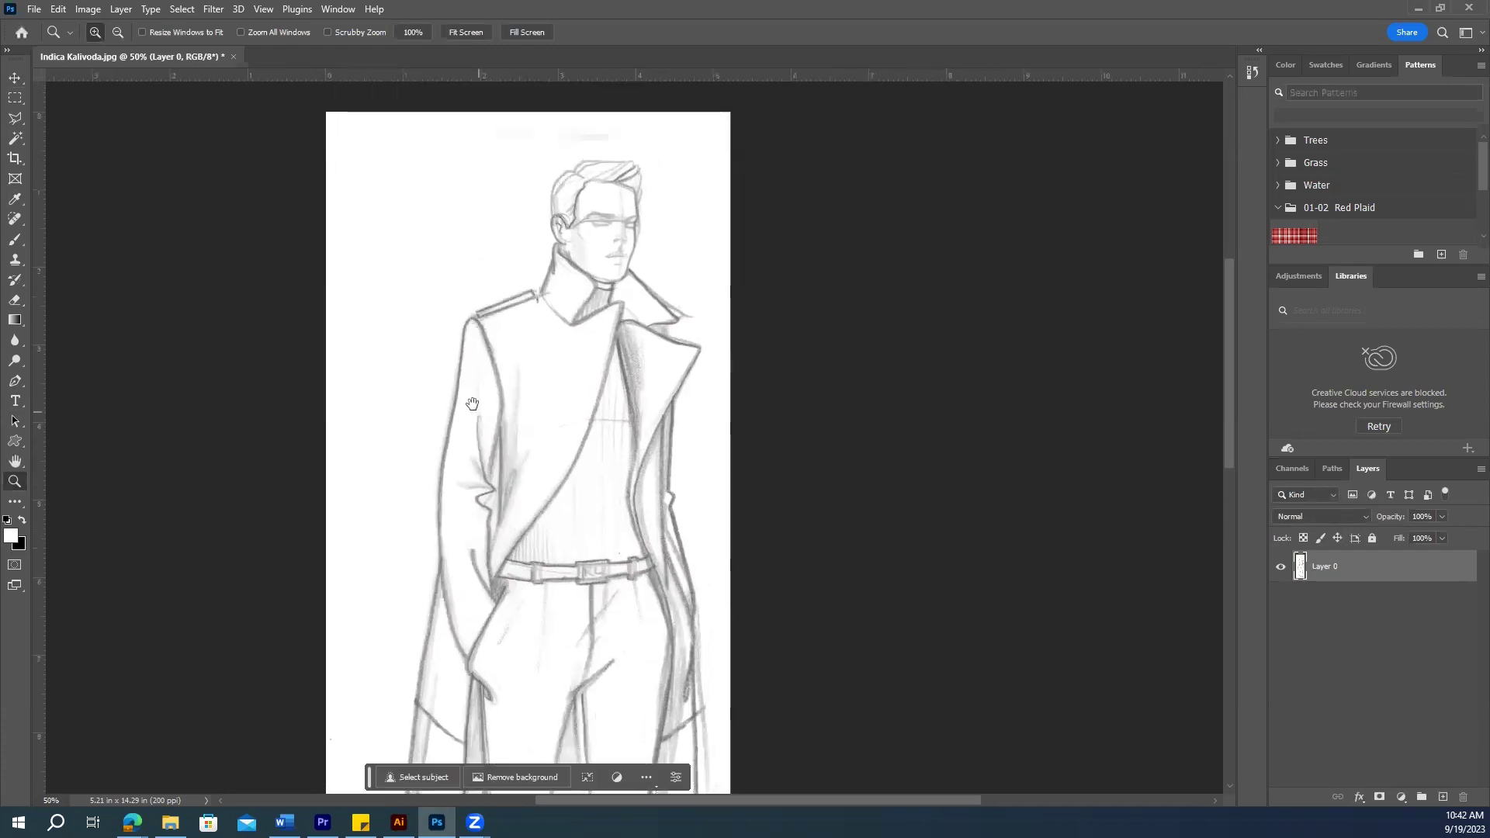
{"action": "left_click", "coordinate": [14, 240]}
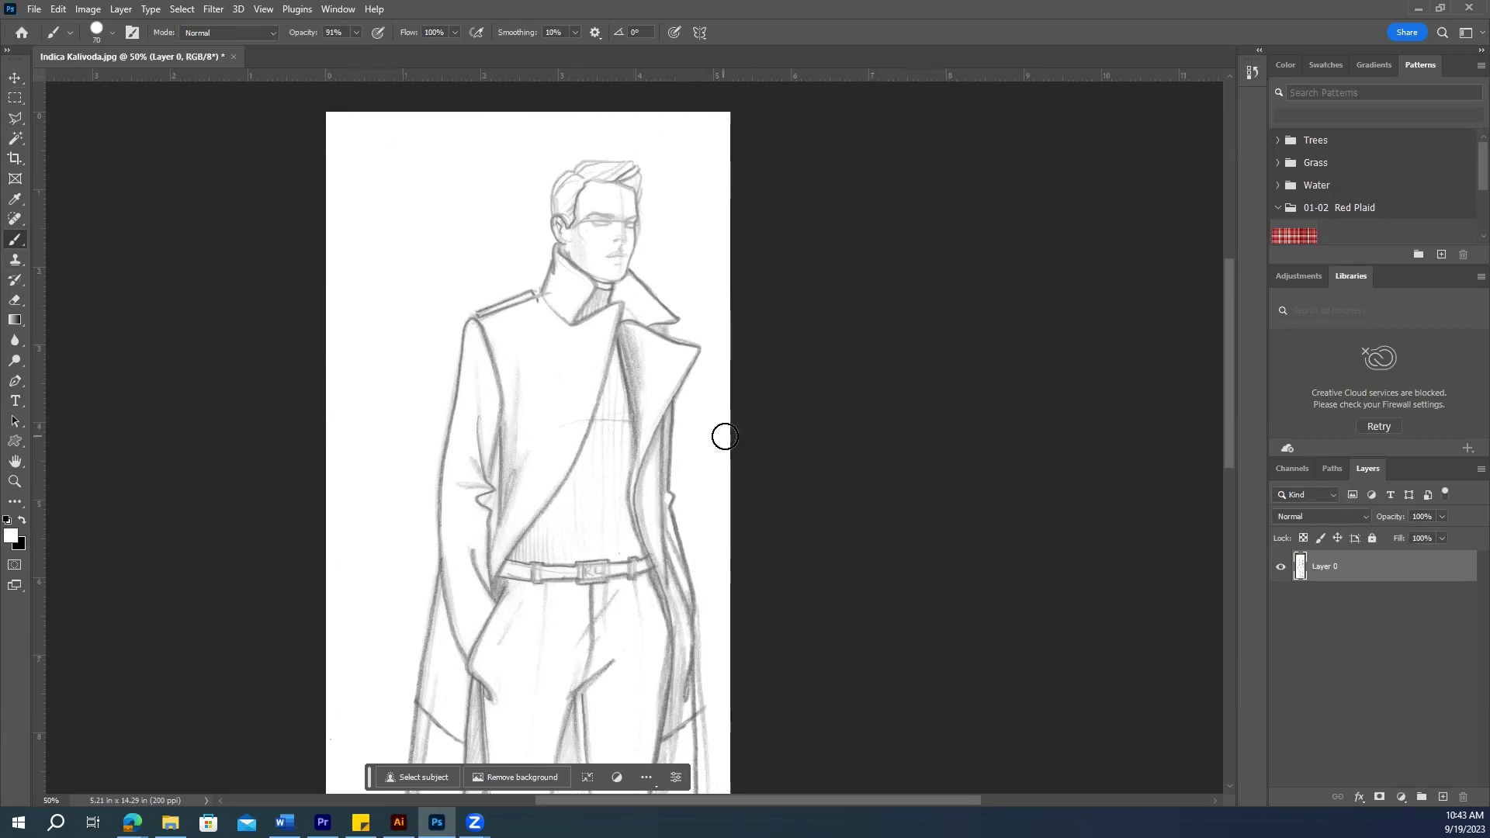
{"action": "scroll", "coordinate": [720, 440], "scroll_direction": "down", "scroll_amount": 4}
{"action": "scroll", "coordinate": [720, 440], "scroll_direction": "down", "scroll_amount": 5}
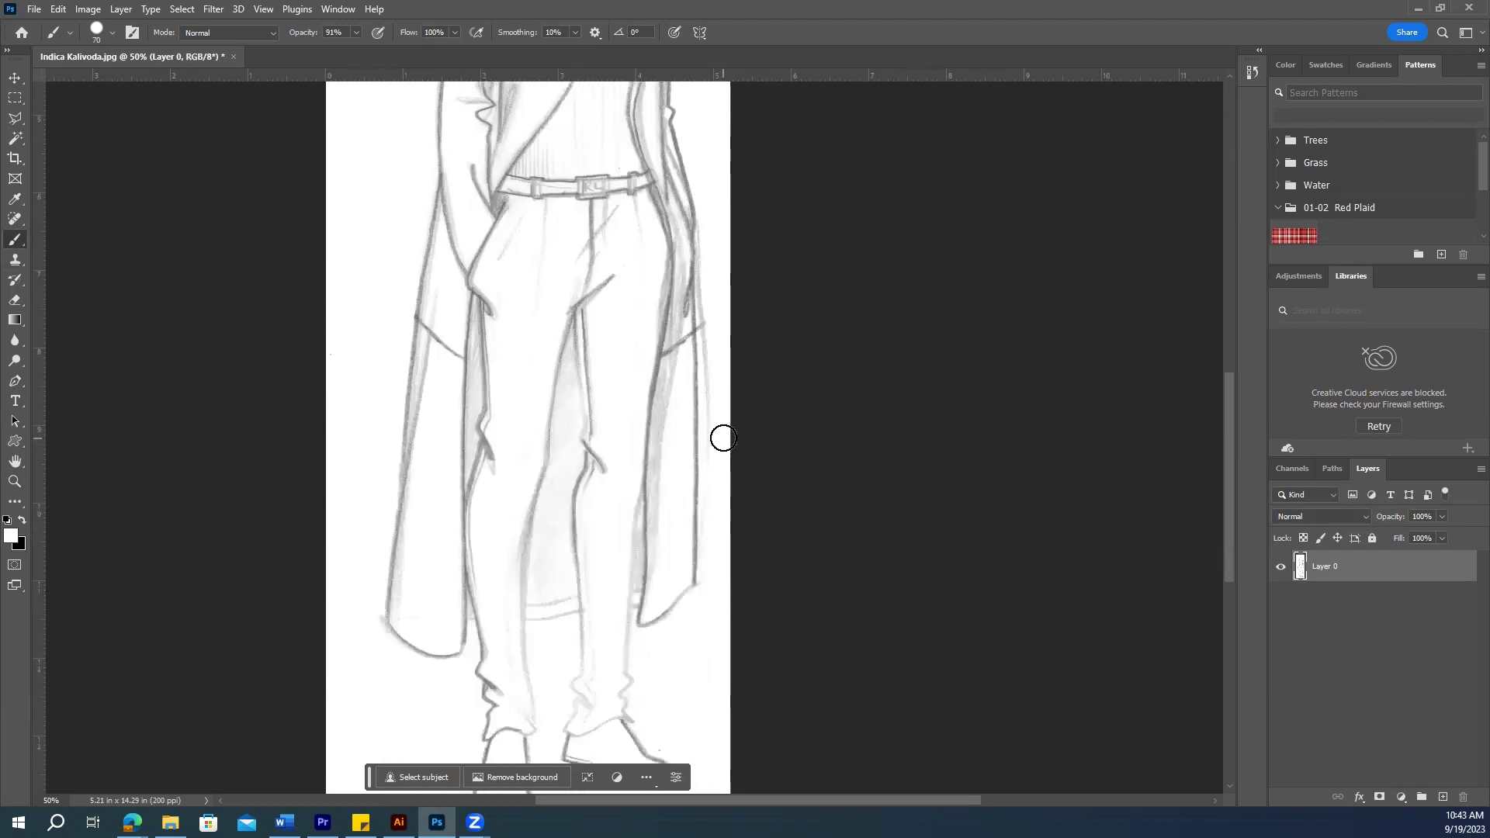
{"action": "mouse_move", "coordinate": [333, 679]}
{"action": "left_mouse_down"}
{"action": "mouse_move", "coordinate": [743, 698]}
{"action": "mouse_move", "coordinate": [539, 688]}
{"action": "left_mouse_up"}
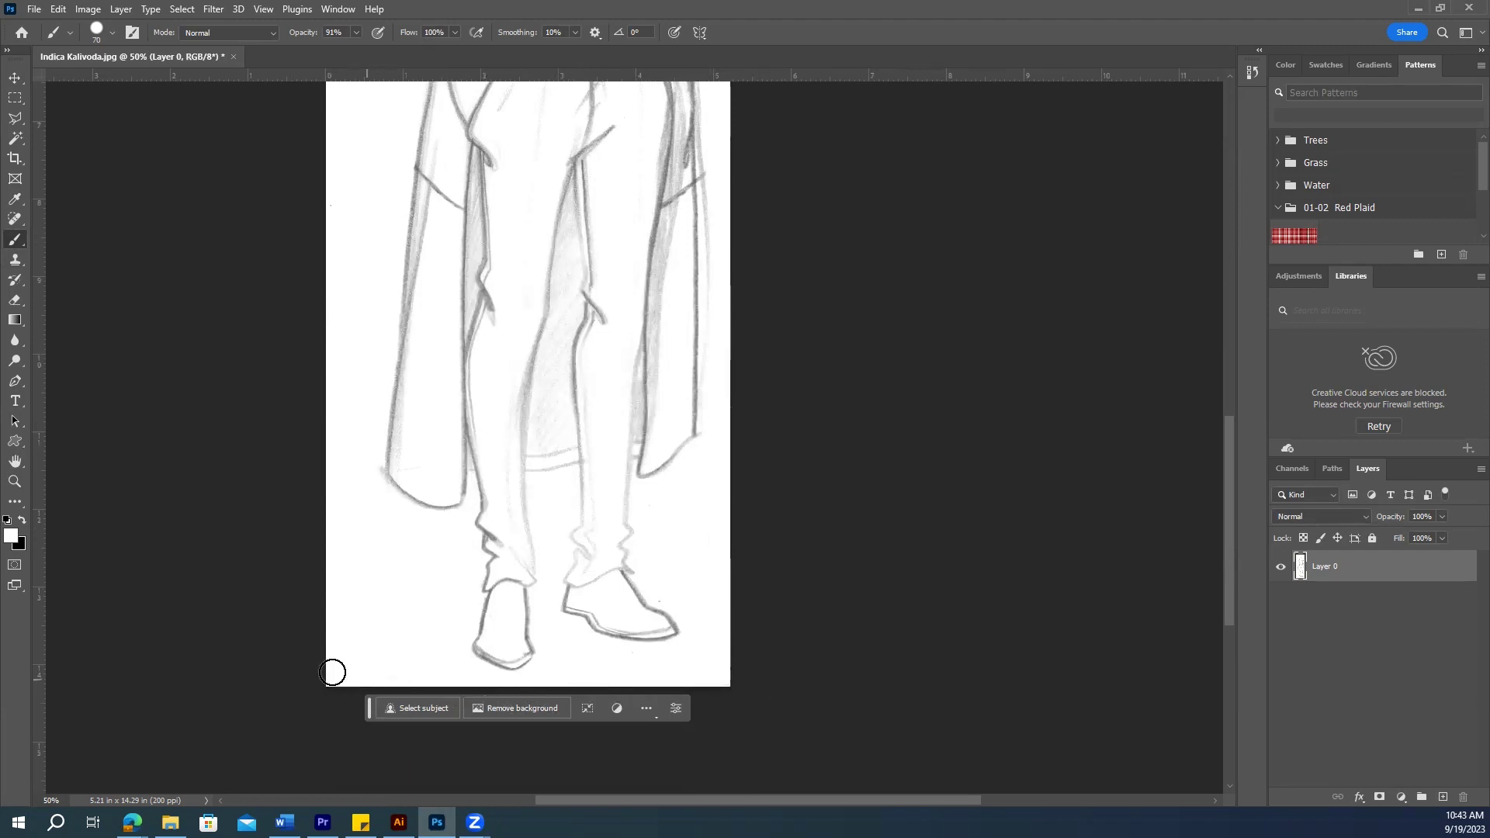
Step: Reduce the brush size to 30 px for finer cleanup around the figure
{"action": "scroll", "coordinate": [400, 597], "scroll_direction": "up", "scroll_amount": 1}
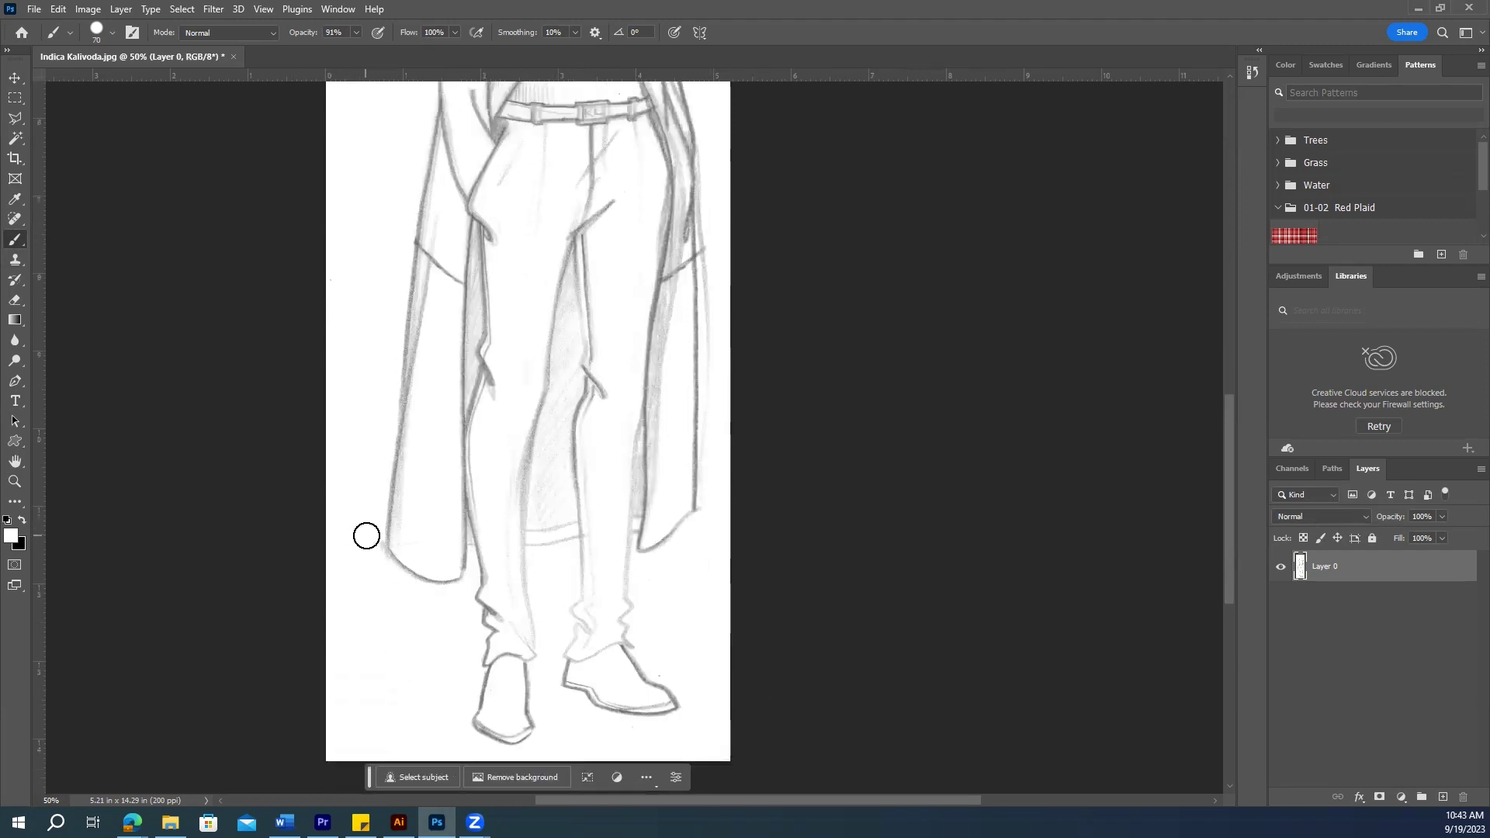
{"action": "scroll", "coordinate": [404, 596], "scroll_direction": "up", "scroll_amount": 4}
{"action": "scroll", "coordinate": [404, 596], "scroll_direction": "up", "scroll_amount": 4}
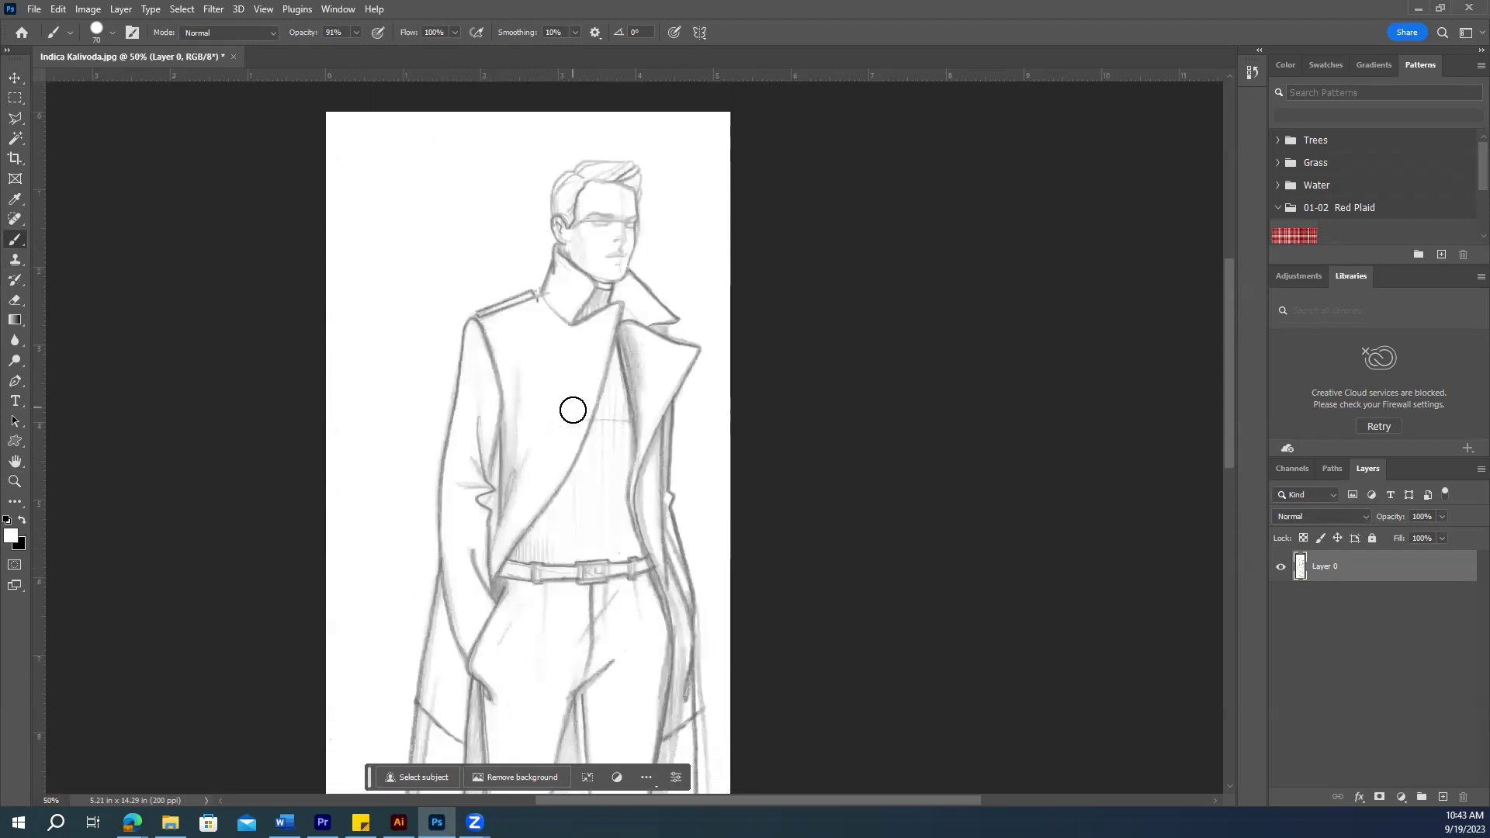
{"action": "scroll", "coordinate": [560, 322], "scroll_direction": "down", "scroll_amount": 1}
{"action": "key", "text": "bracketleft"}
{"action": "key", "text": "bracketleft"}
{"action": "key", "text": "bracketleft"}
{"action": "key", "text": "bracketleft"}
{"action": "key", "text": "bracketleft"}
{"action": "key", "text": "bracketleft"}
{"action": "scroll", "coordinate": [659, 310], "scroll_direction": "up", "scroll_amount": 1}
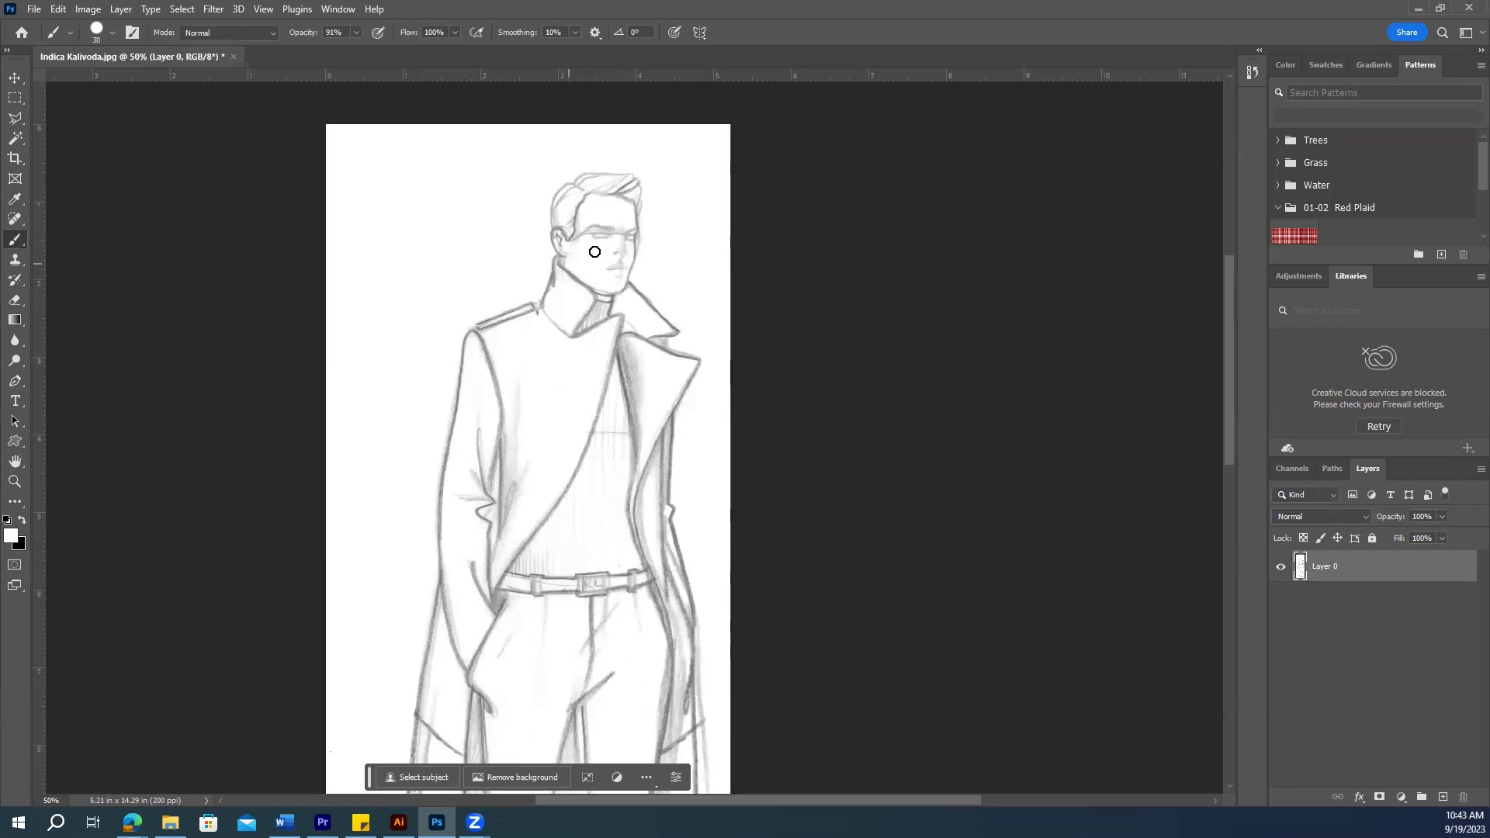
Step: Brush white over the stray pencil lines outside the coat's right edge and hem
{"action": "scroll", "coordinate": [682, 293], "scroll_direction": "down", "scroll_amount": 8}
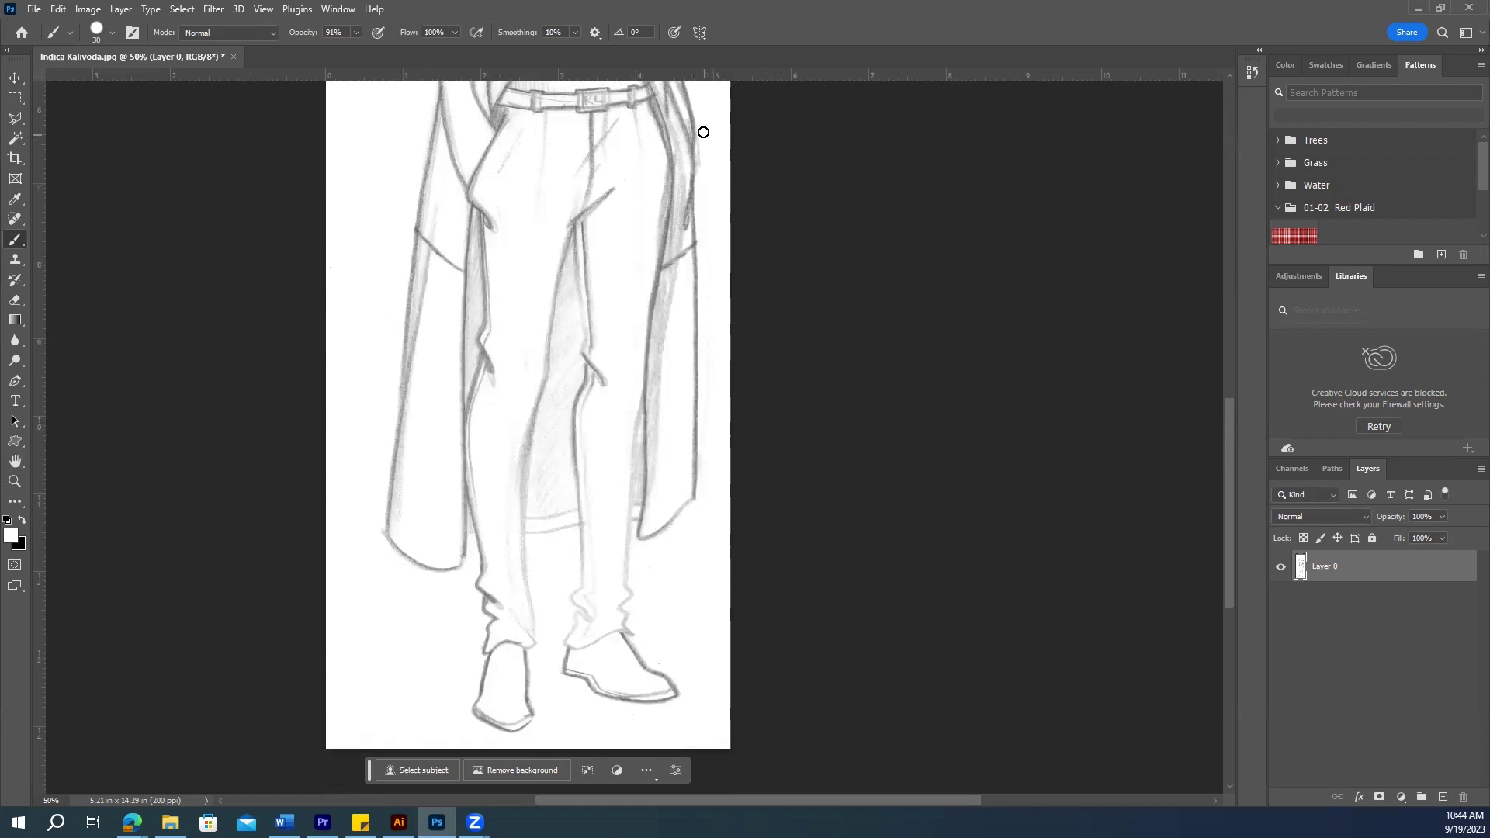
{"action": "scroll", "coordinate": [703, 262], "scroll_direction": "up", "scroll_amount": 2}
{"action": "scroll", "coordinate": [702, 262], "scroll_direction": "up", "scroll_amount": 5}
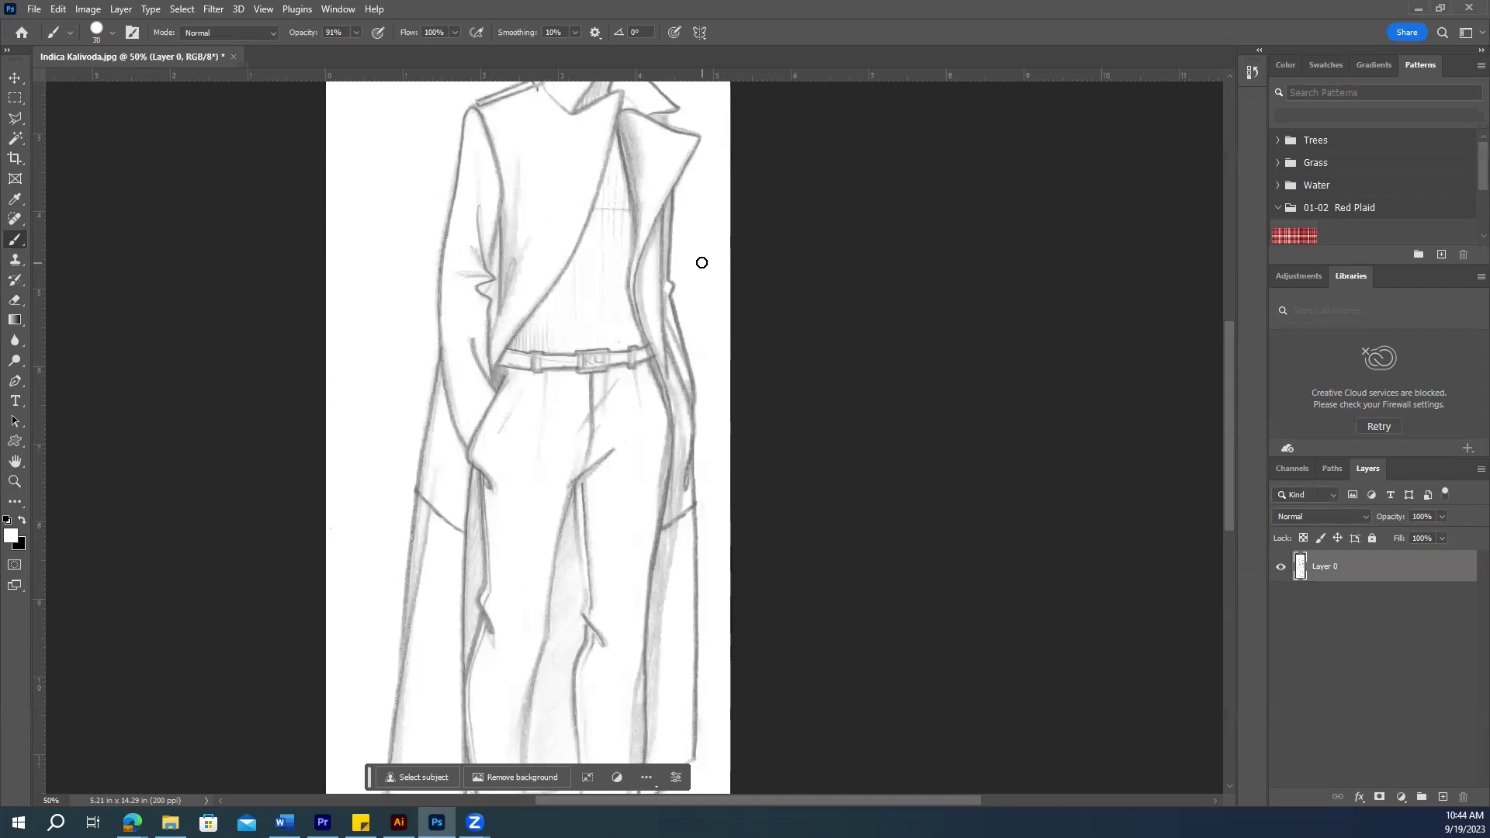
{"action": "scroll", "coordinate": [462, 219], "scroll_direction": "up", "scroll_amount": 3}
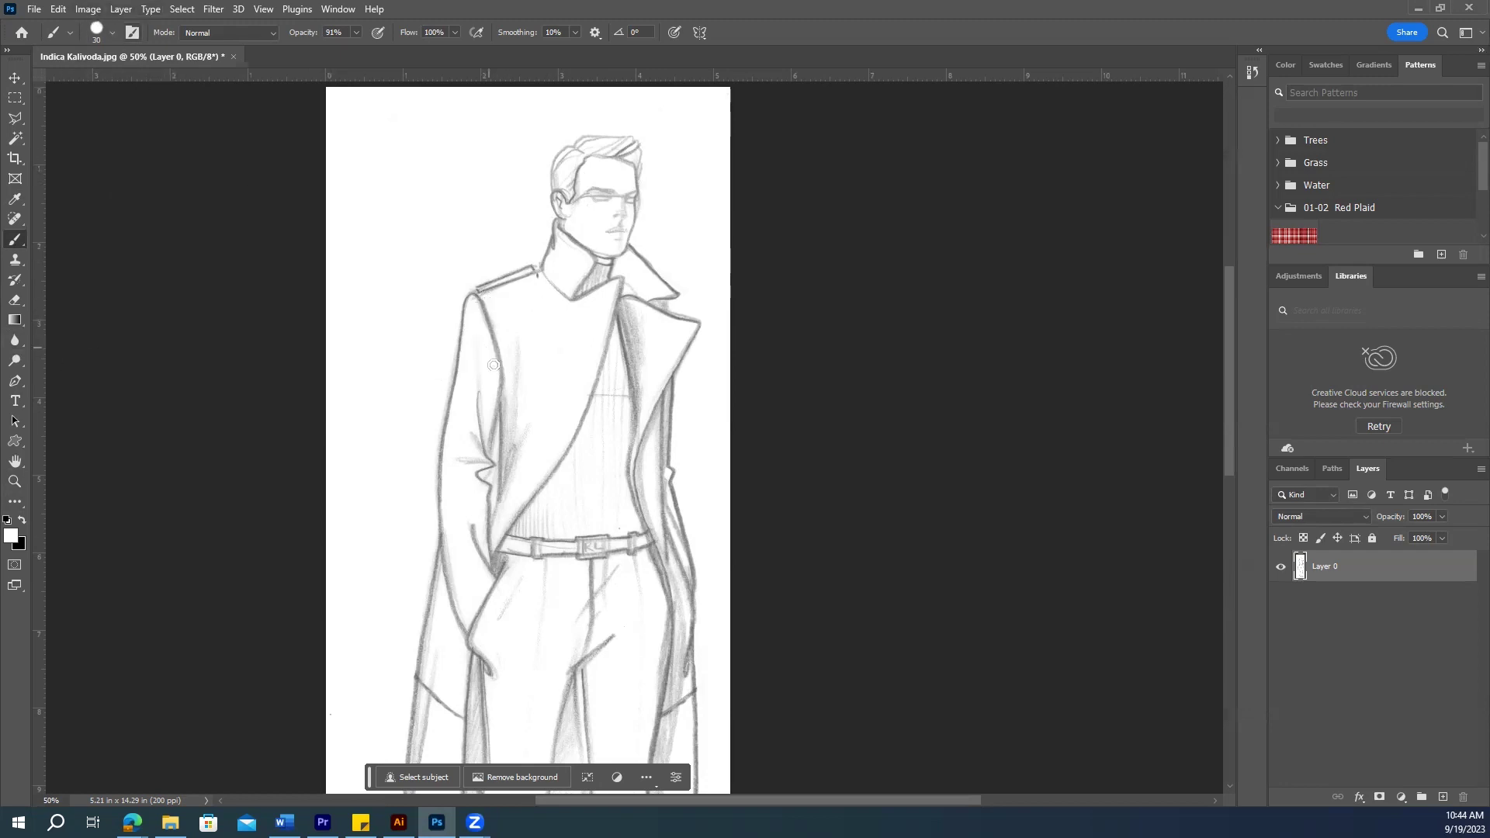
Step: Sample the grey of the coat's pencil outline and brush two short strokes beside the epaulette and shoulder
{"action": "left_click", "coordinate": [14, 201]}
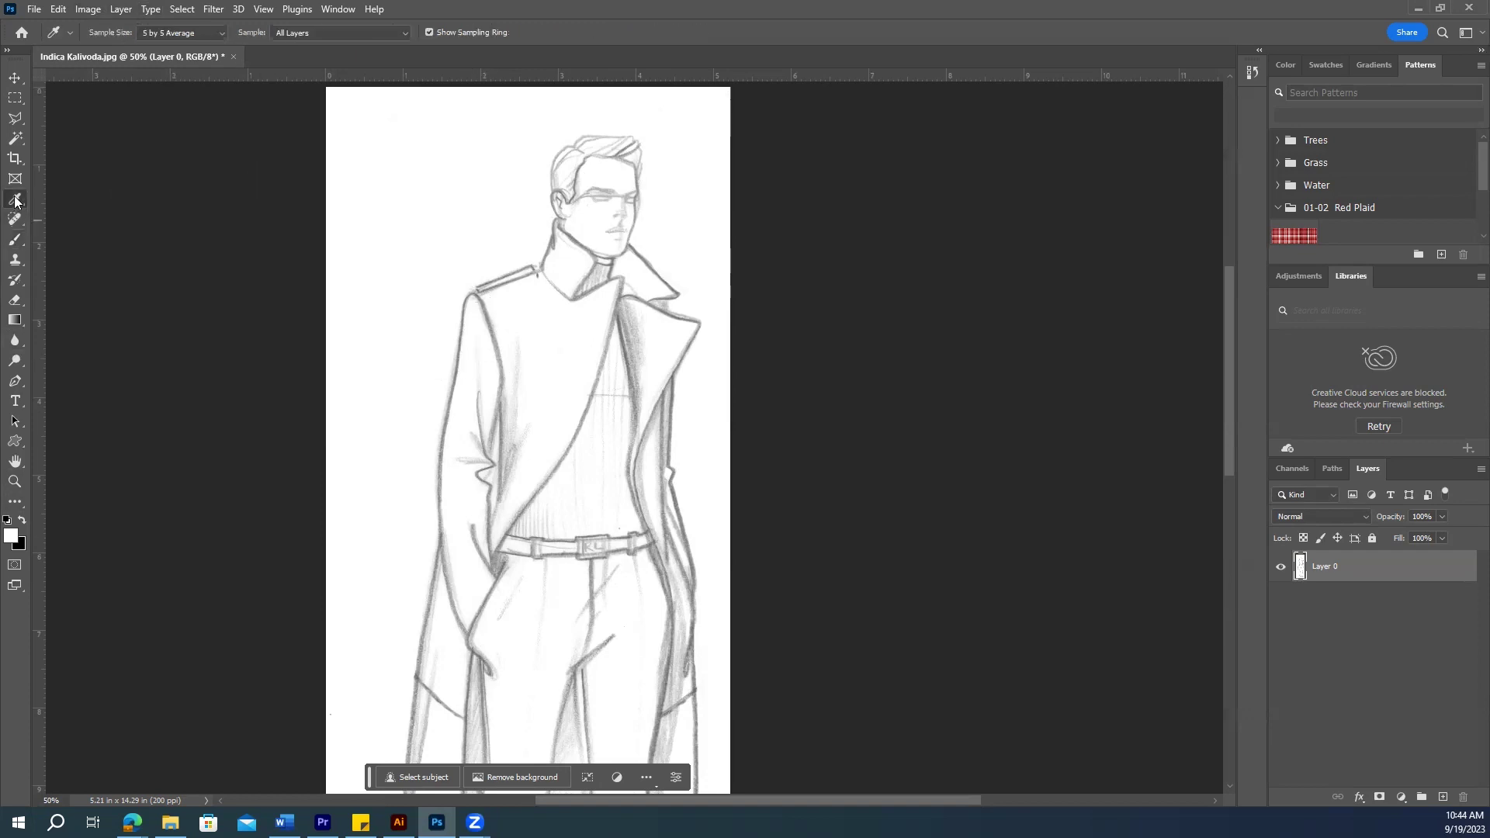
{"action": "left_click", "coordinate": [490, 316]}
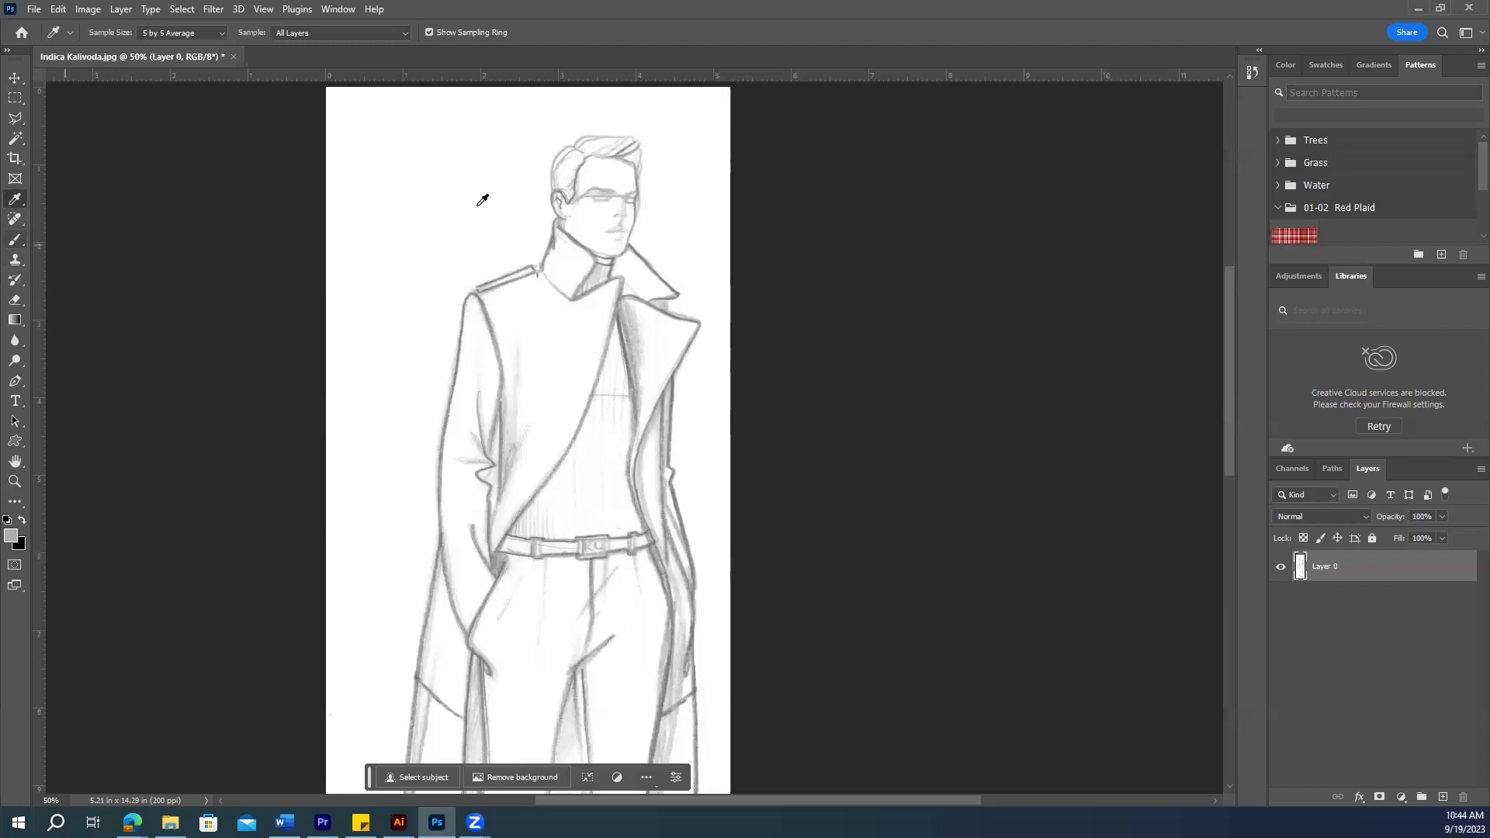
{"action": "left_click", "coordinate": [15, 239]}
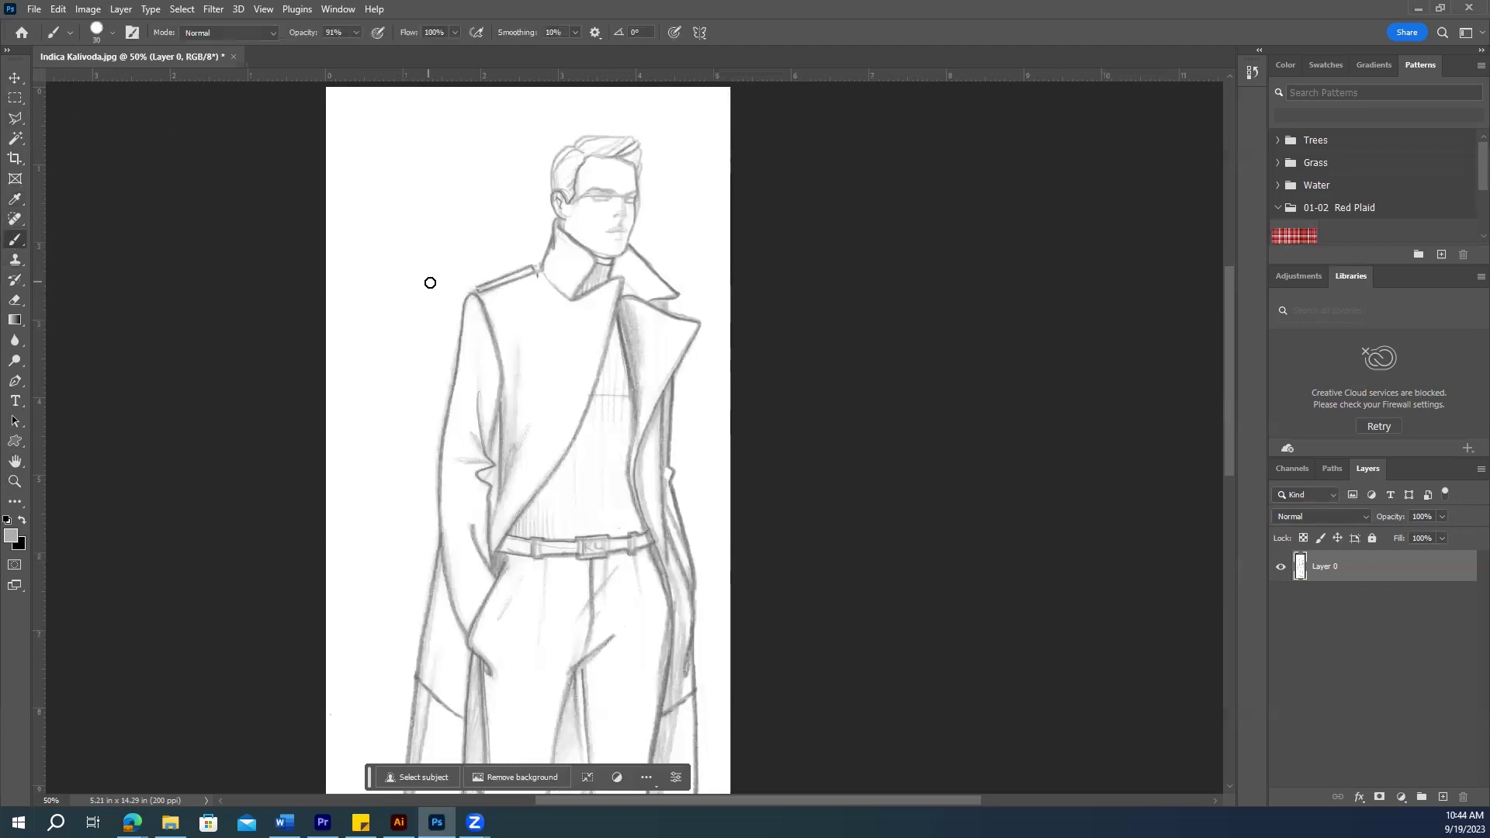
{"action": "left_click_drag", "start_coordinate": [455, 280], "coordinate": [440, 308]}
{"action": "left_click_drag", "start_coordinate": [468, 276], "coordinate": [503, 256]}
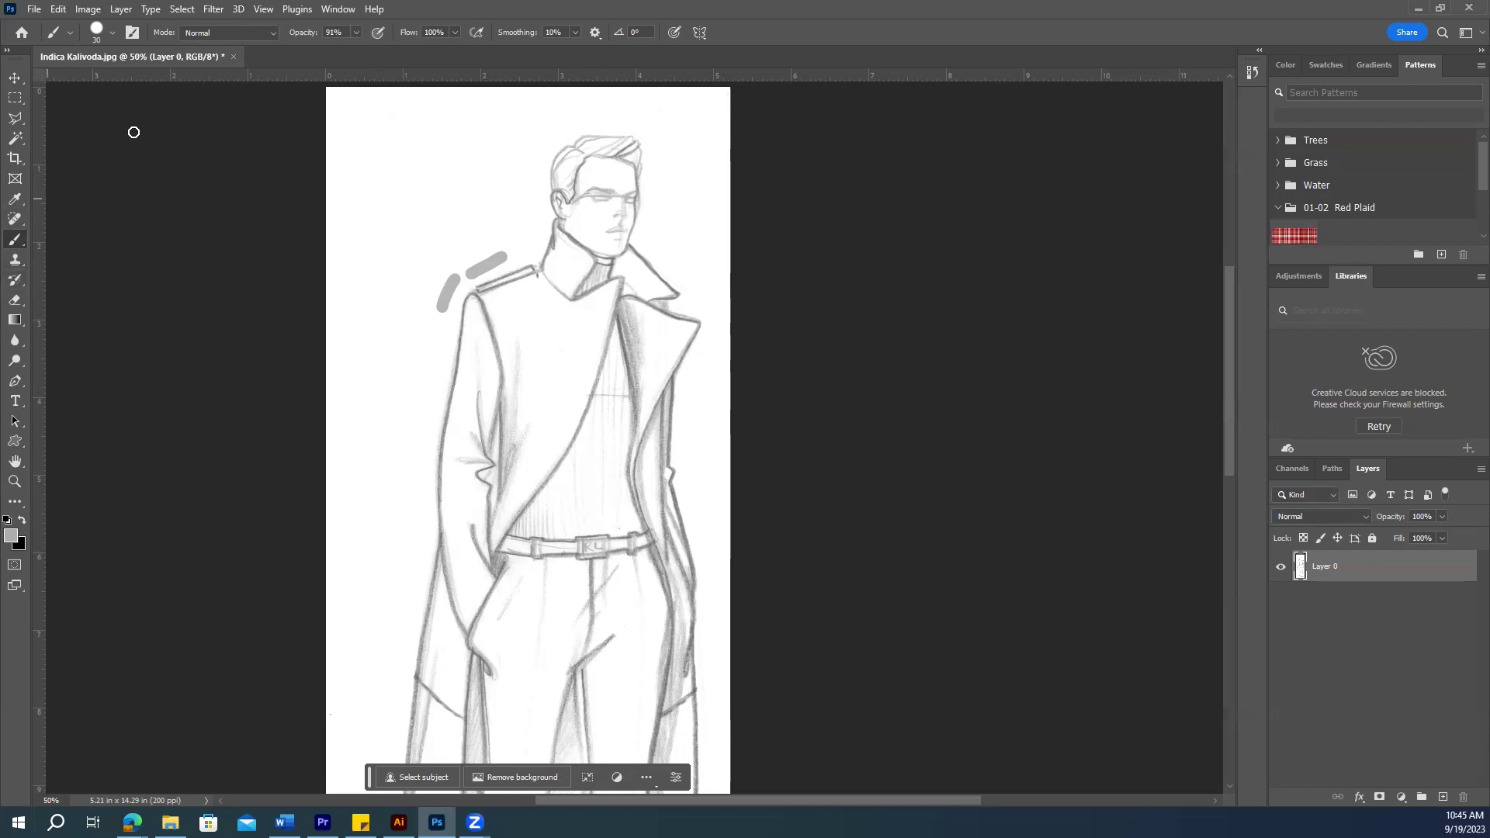
Step: Set the Eyedropper's sample size to 5 by 5 Average, then choose the Move tool
{"action": "left_click", "coordinate": [15, 198]}
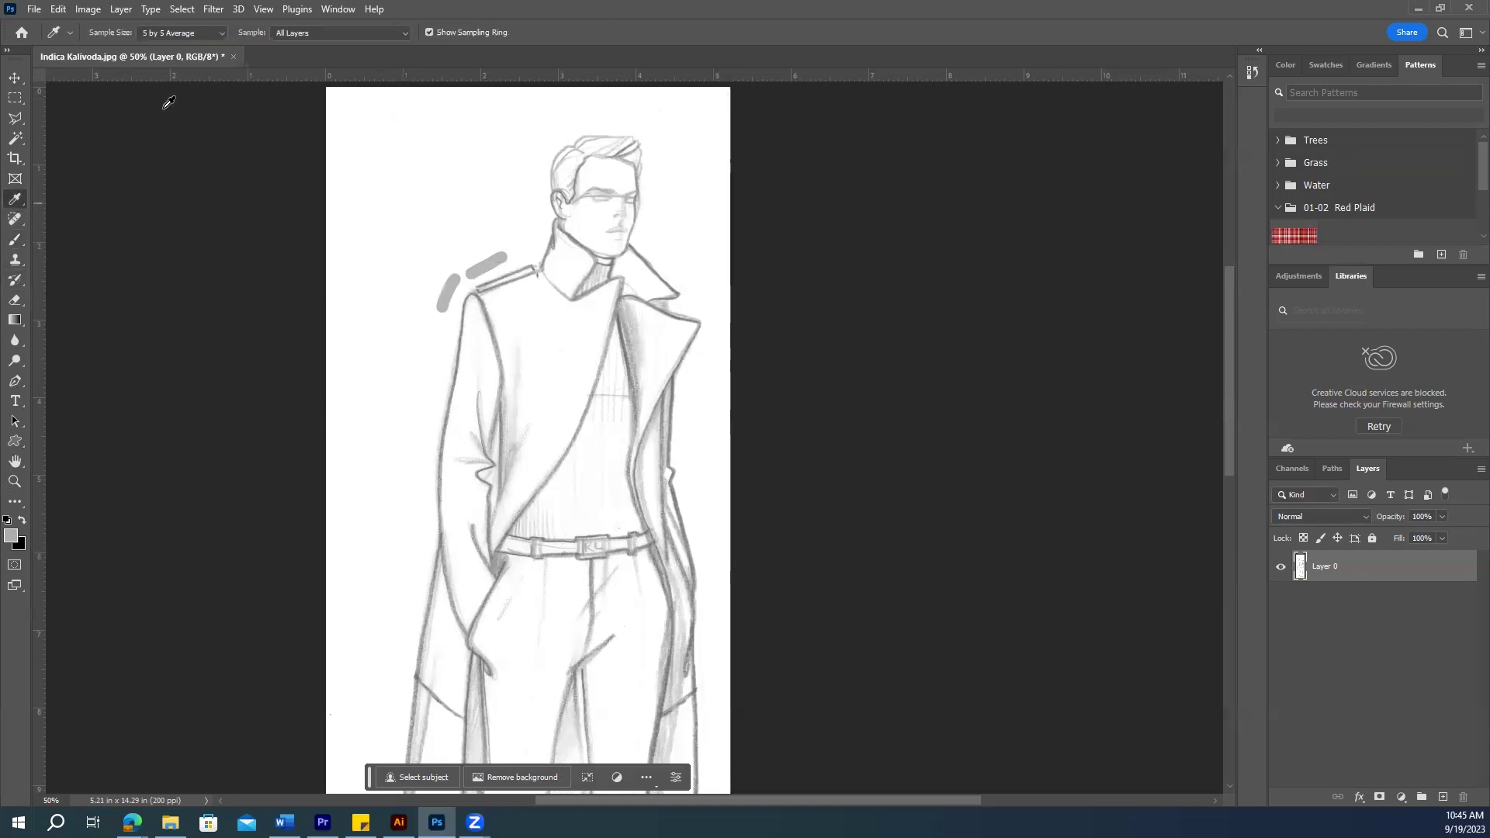
{"action": "left_click", "coordinate": [209, 31]}
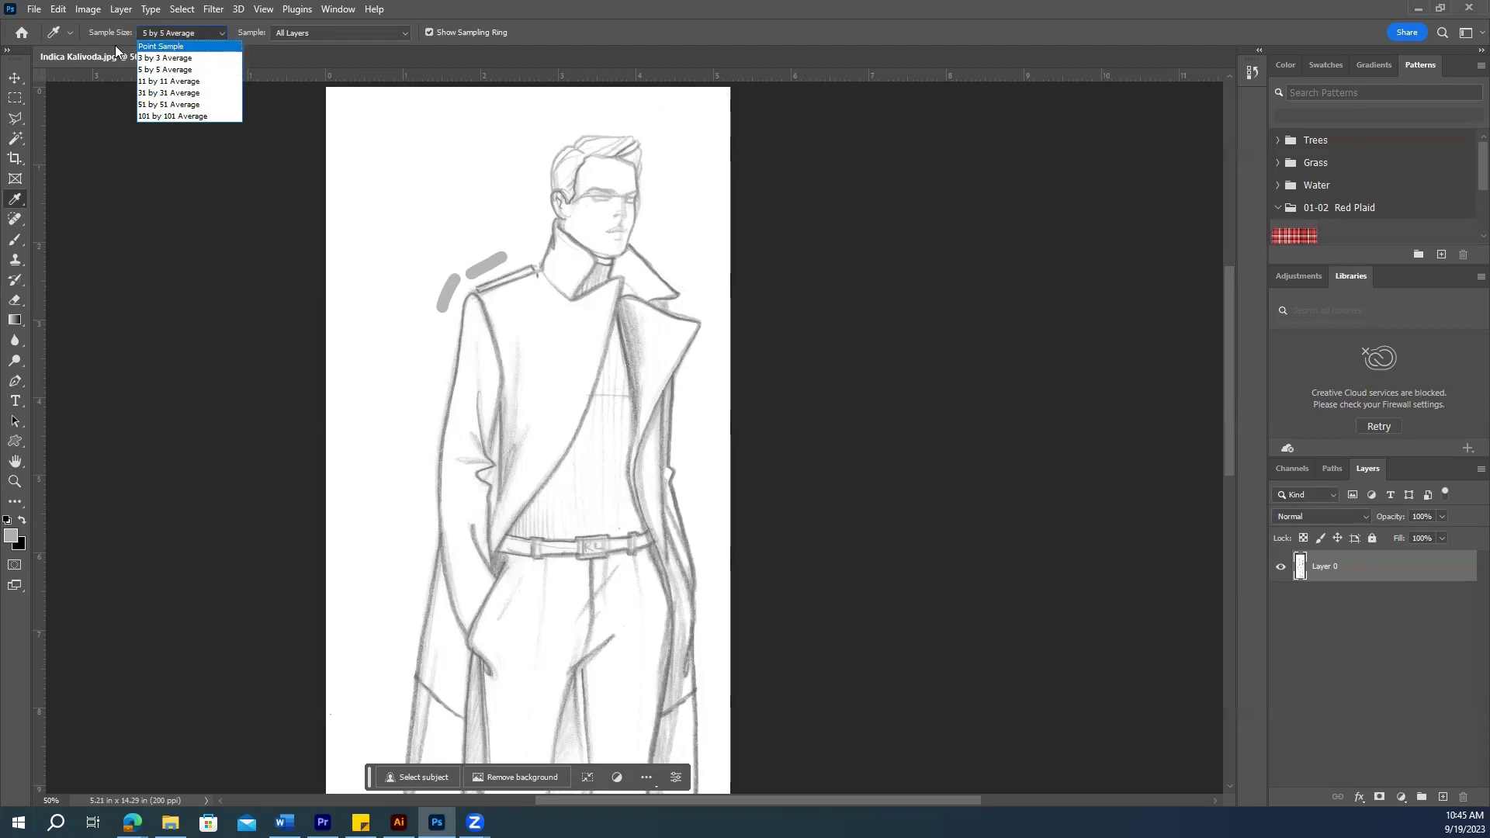
{"action": "left_click", "coordinate": [167, 73]}
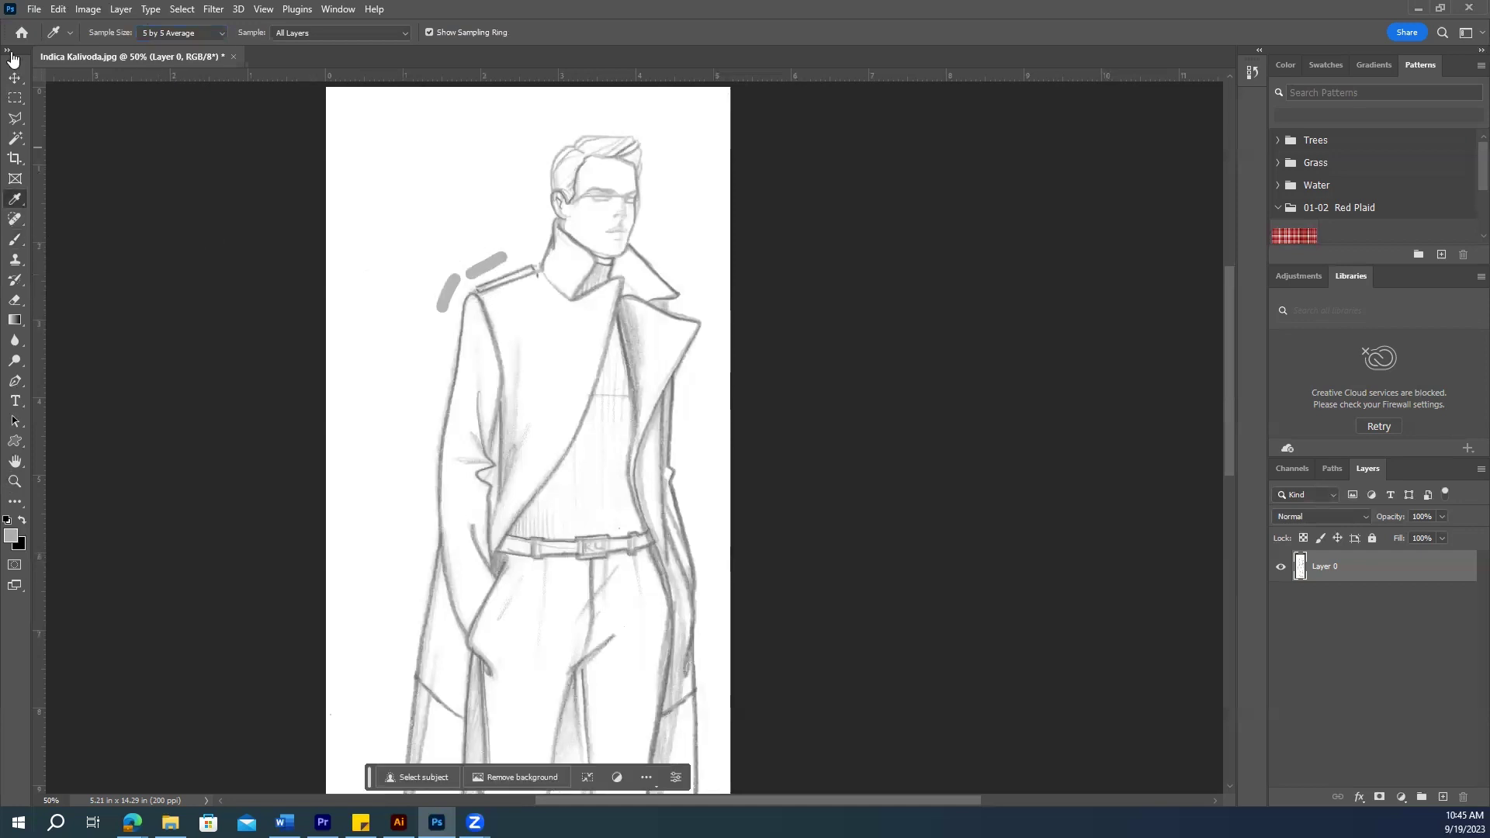
{"action": "left_click", "coordinate": [15, 78]}
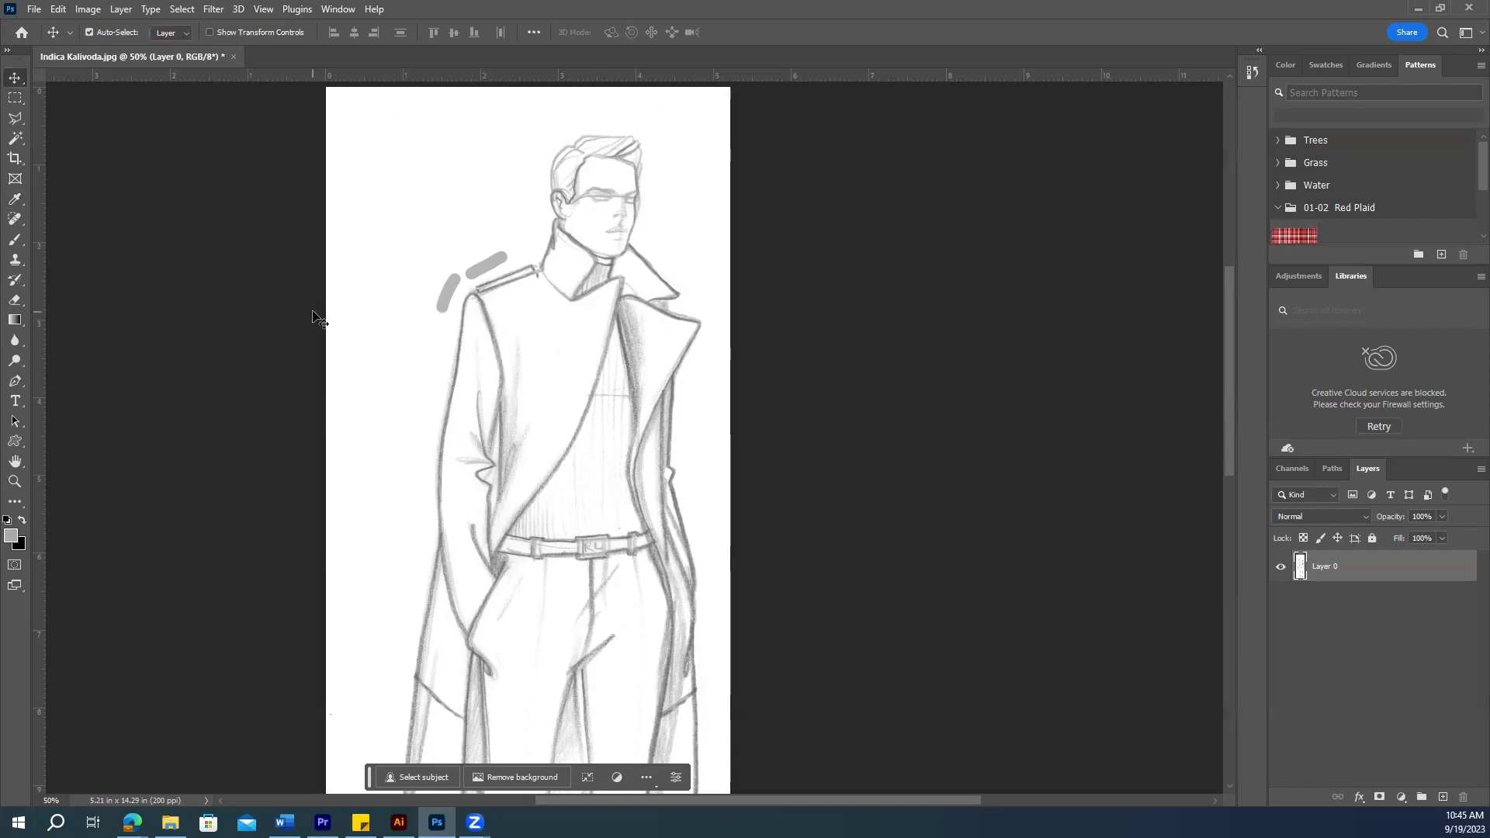
Step: Undo the two grey strokes beside the epaulette and shoulder, and reduce the brush size to 15 px
{"action": "key", "text": "ctrl+z"}
{"action": "key", "text": "ctrl+z"}
{"action": "left_click", "coordinate": [15, 240]}
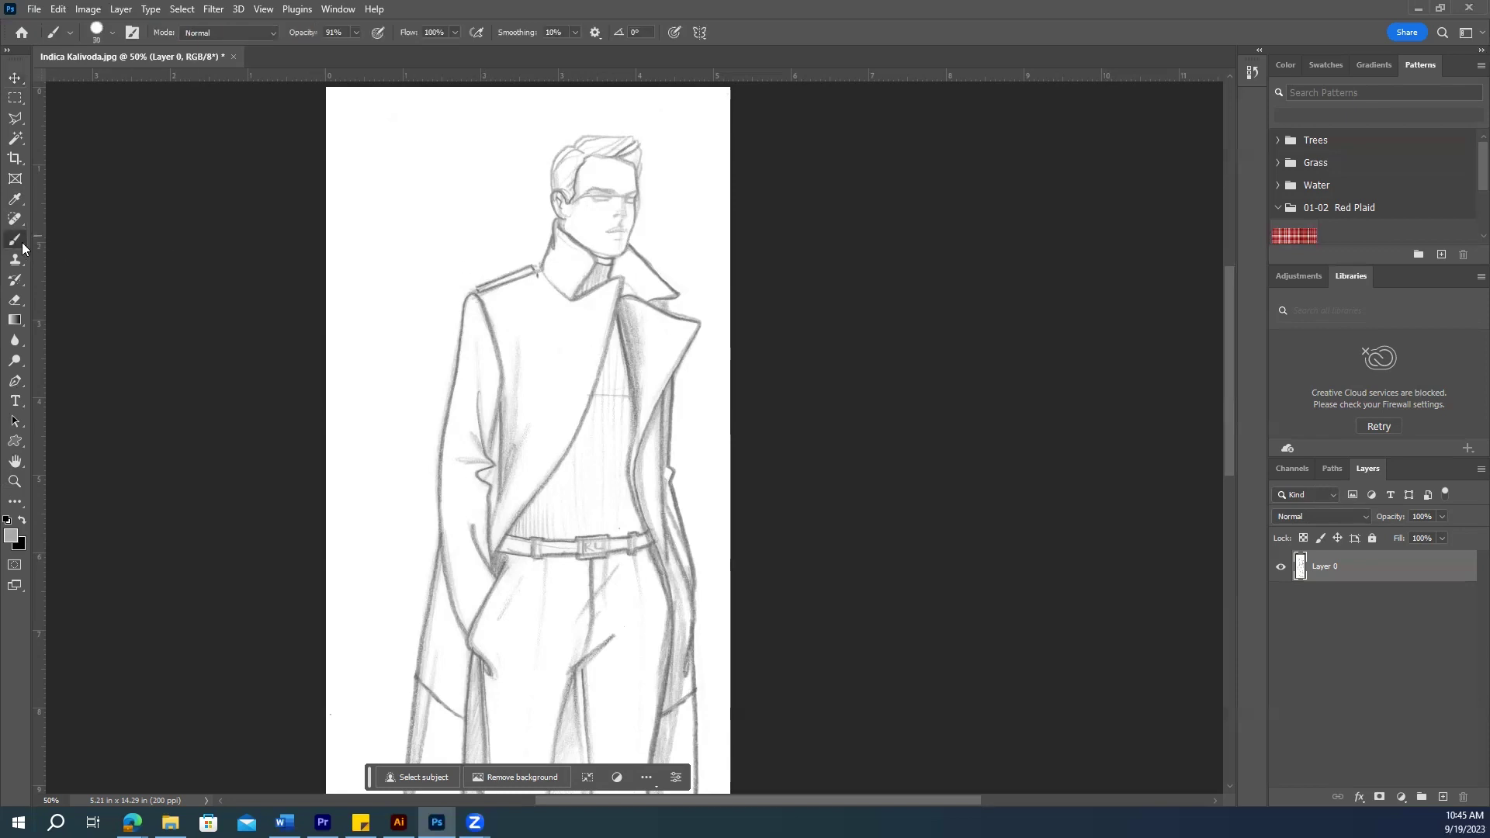
{"action": "key", "text": "bracketleft"}
{"action": "left_click_drag", "start_coordinate": [503, 266], "coordinate": [505, 265]}
{"action": "key", "text": "ctrl+z"}
Step: Set the foreground colour to the darker grey 908f8f and raise the brush opacity to 100%
{"action": "left_click", "coordinate": [11, 535]}
{"action": "left_click", "coordinate": [541, 268]}
{"action": "left_click", "coordinate": [541, 274]}
{"action": "key", "text": "b"}
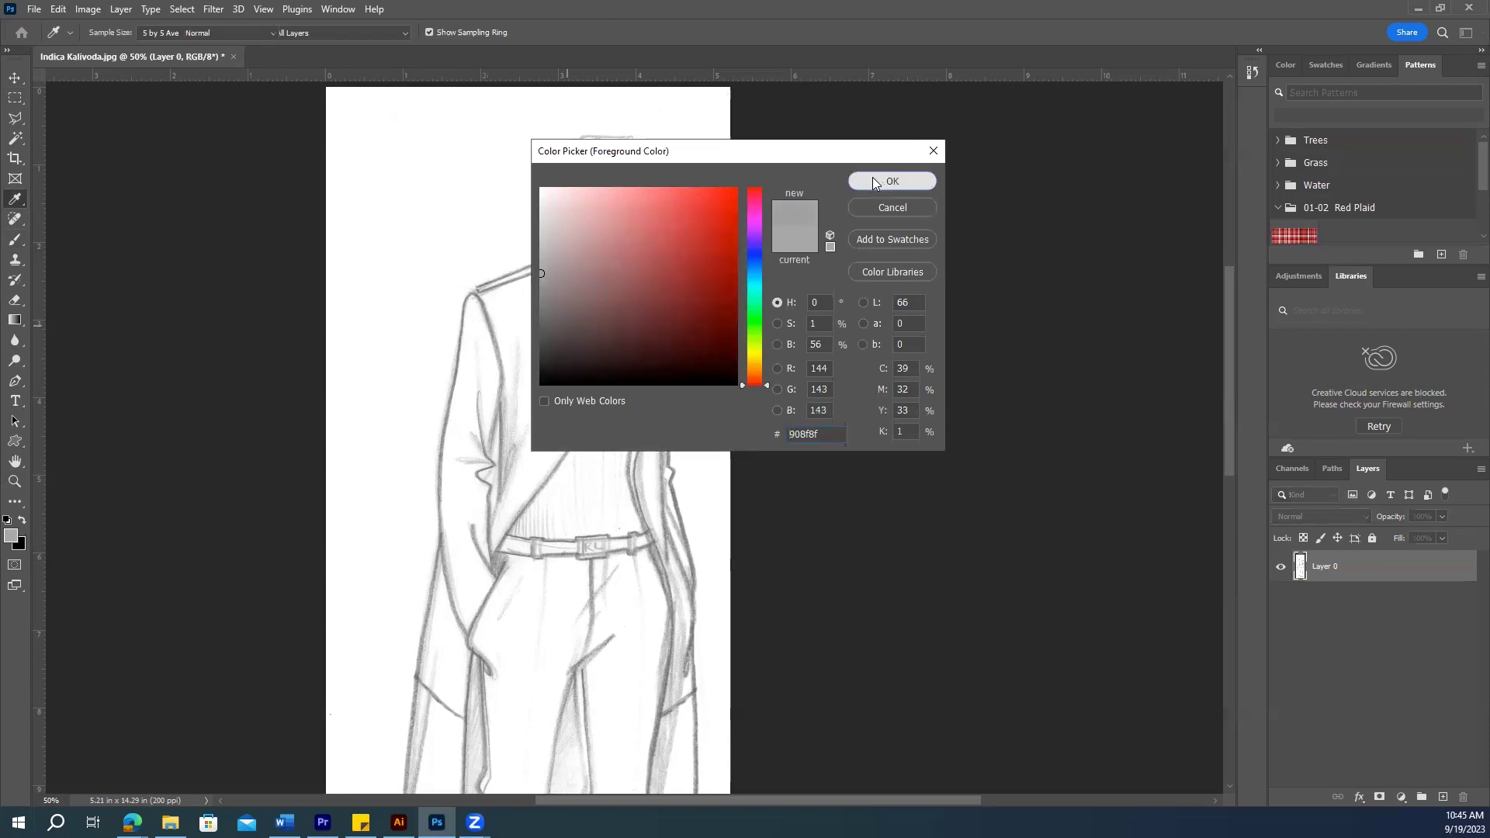
{"action": "left_click", "coordinate": [874, 179]}
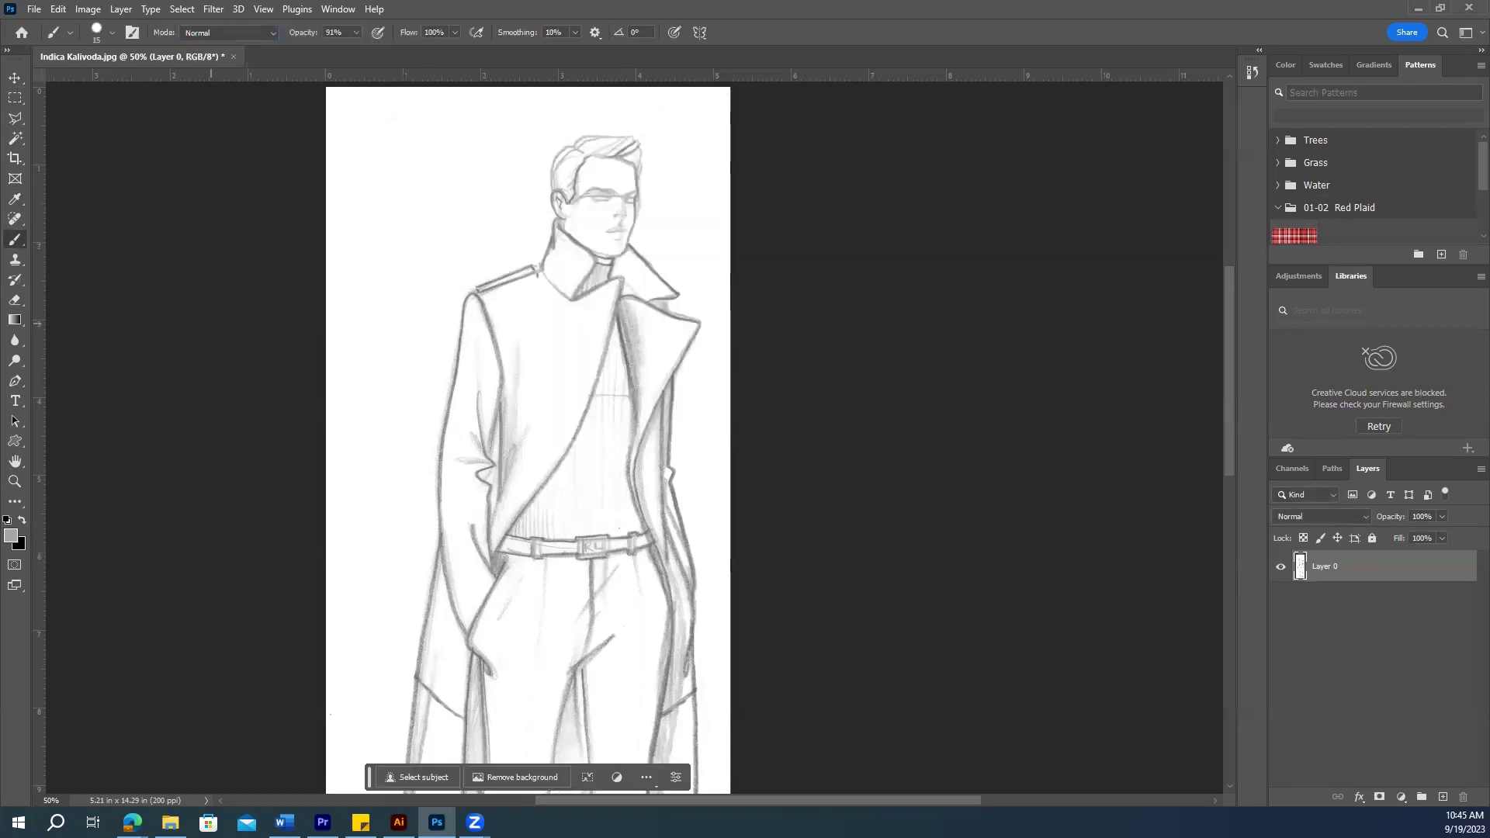
{"action": "left_click", "coordinate": [355, 32]}
{"action": "left_click_drag", "start_coordinate": [364, 50], "coordinate": [430, 63]}
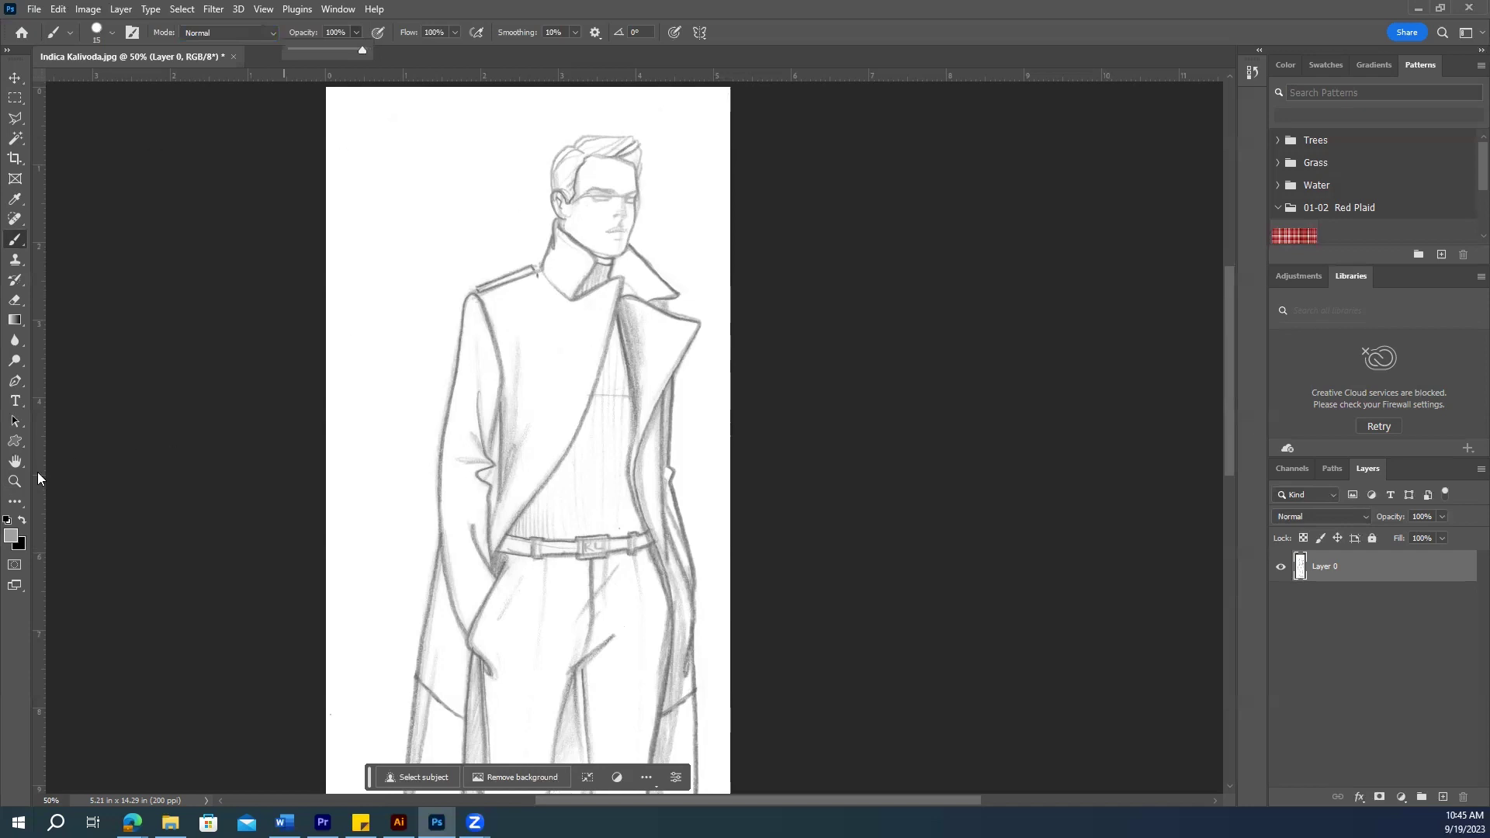
Step: Reduce the brush size to 6 px and trace over the front hair outline with short grey strokes
{"action": "left_click", "coordinate": [15, 481]}
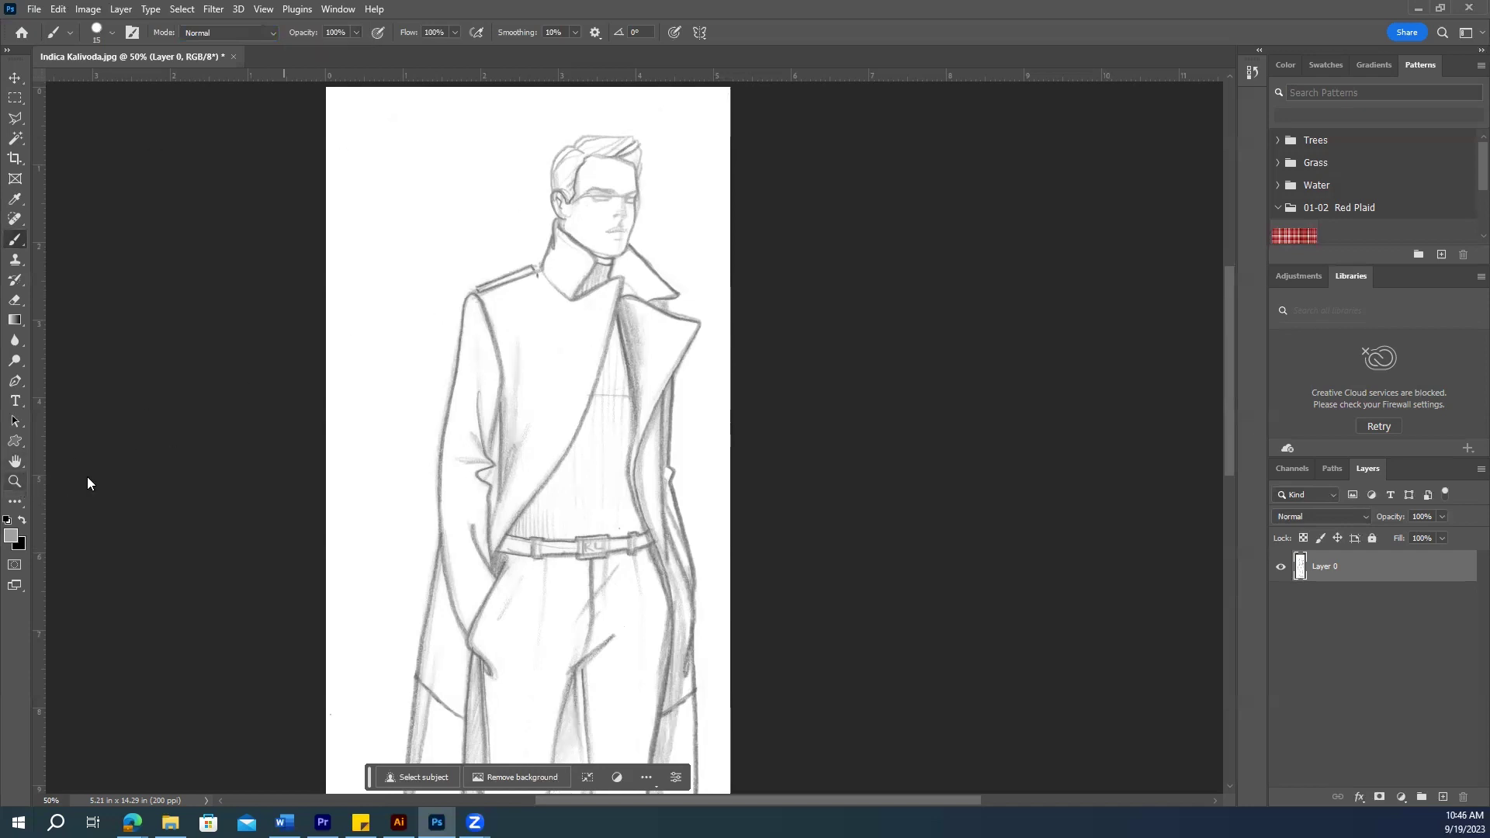
{"action": "left_click", "coordinate": [605, 223]}
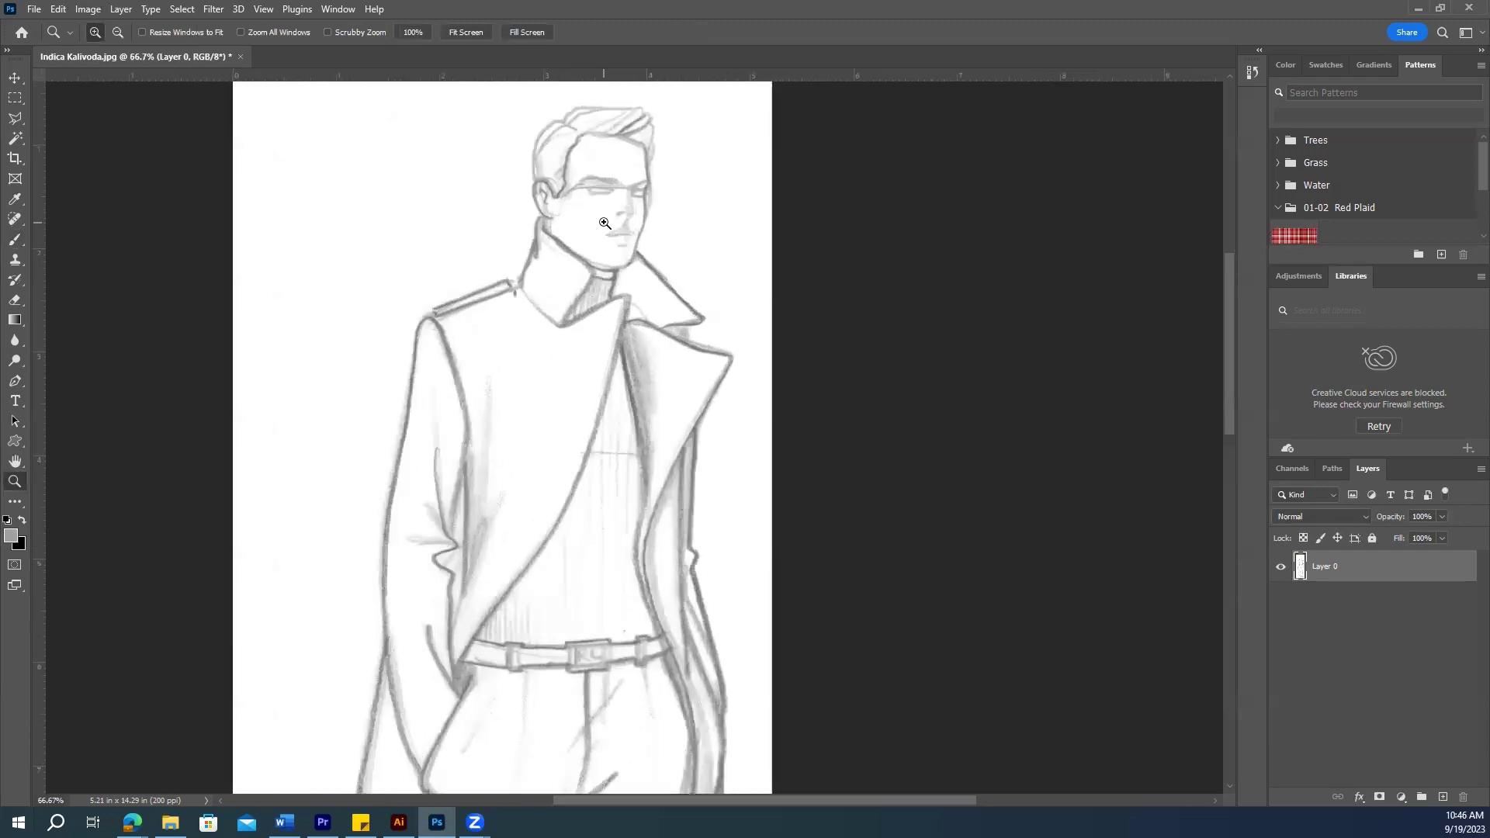
{"action": "left_click", "coordinate": [605, 223]}
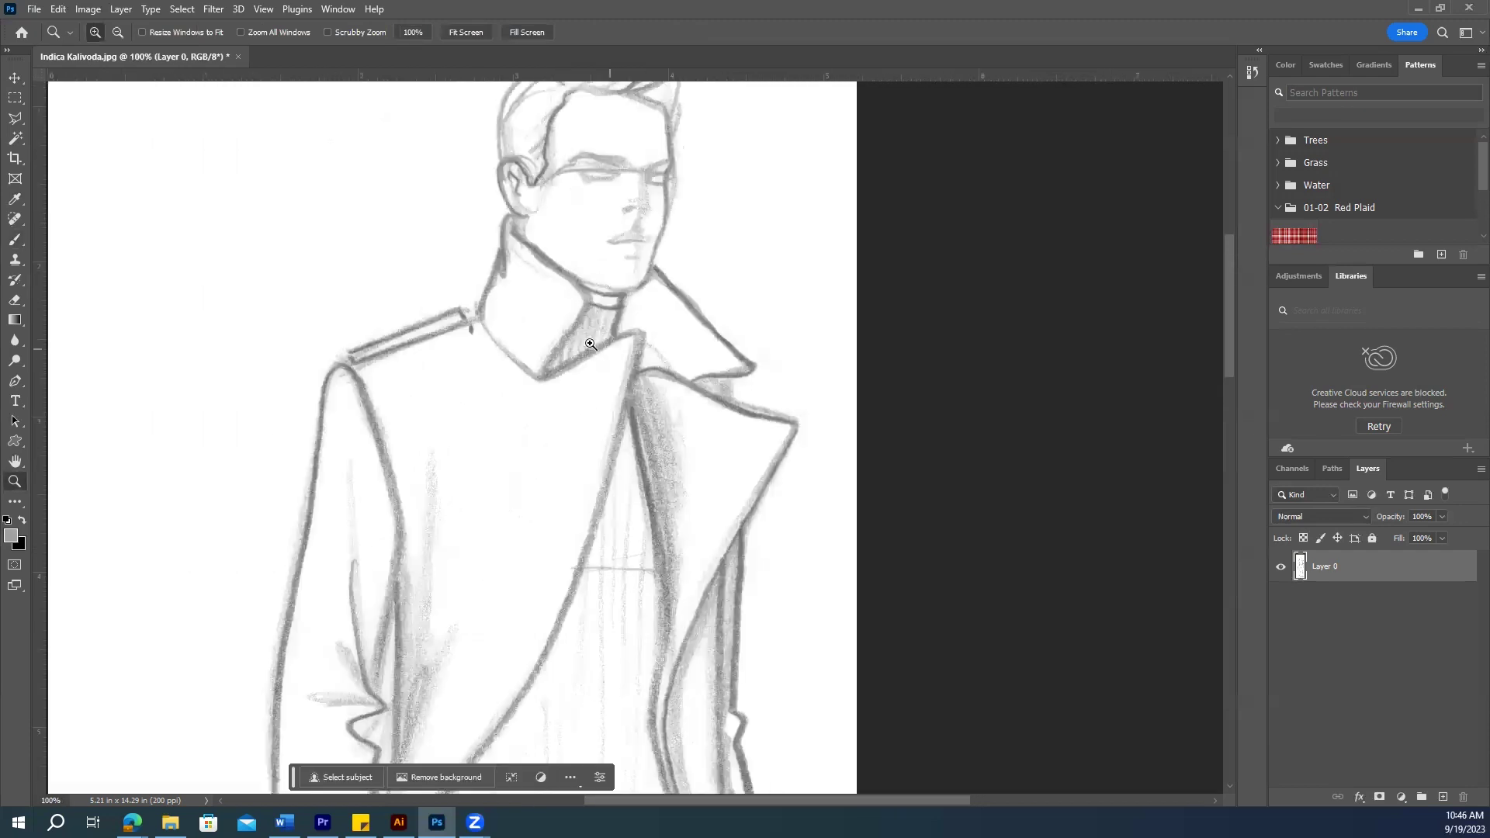
{"action": "left_click_drag", "start_coordinate": [602, 298], "coordinate": [609, 396]}
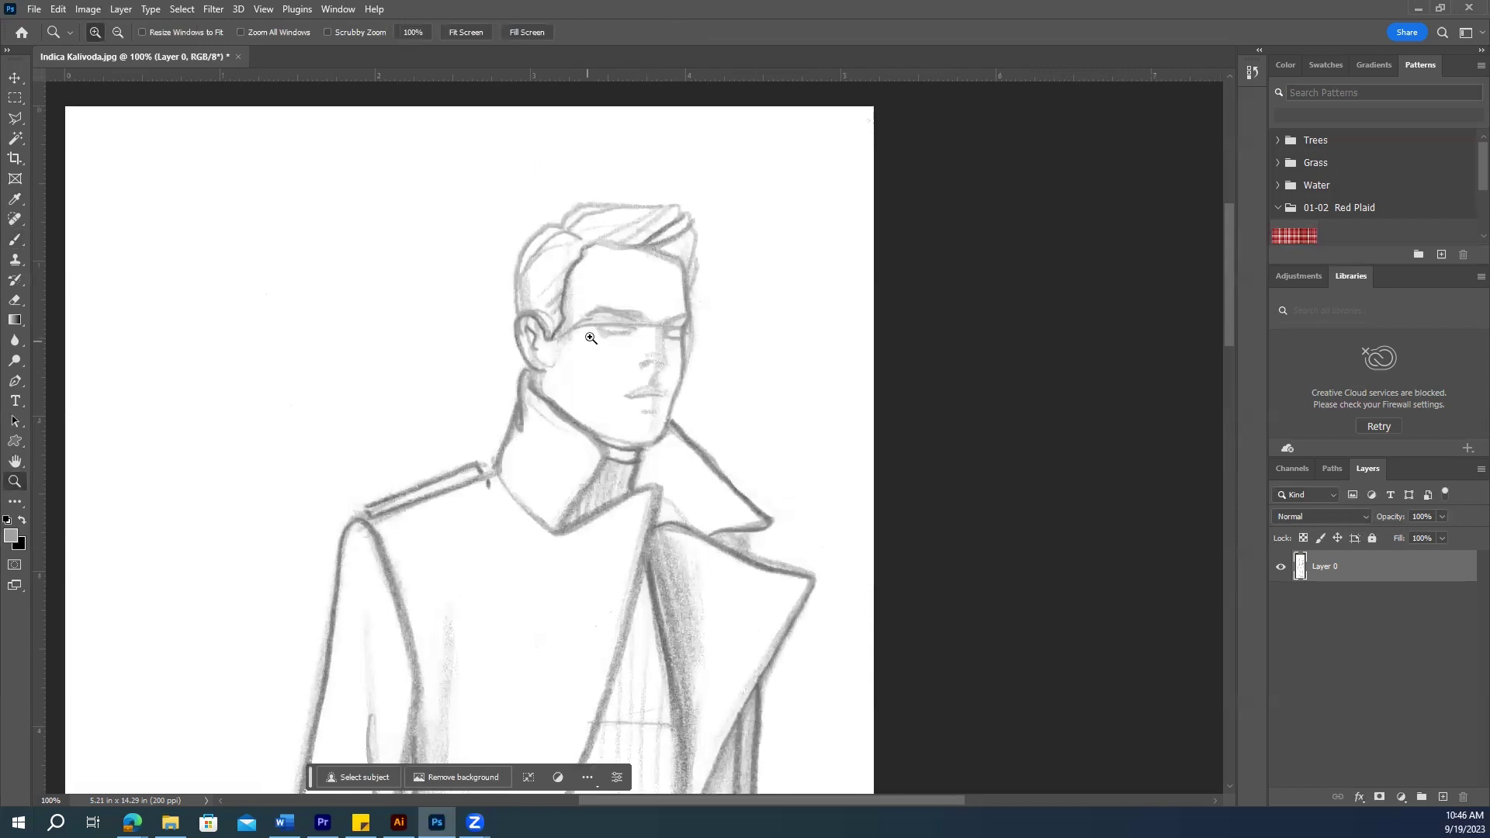
{"action": "left_click_drag", "start_coordinate": [604, 333], "coordinate": [652, 331]}
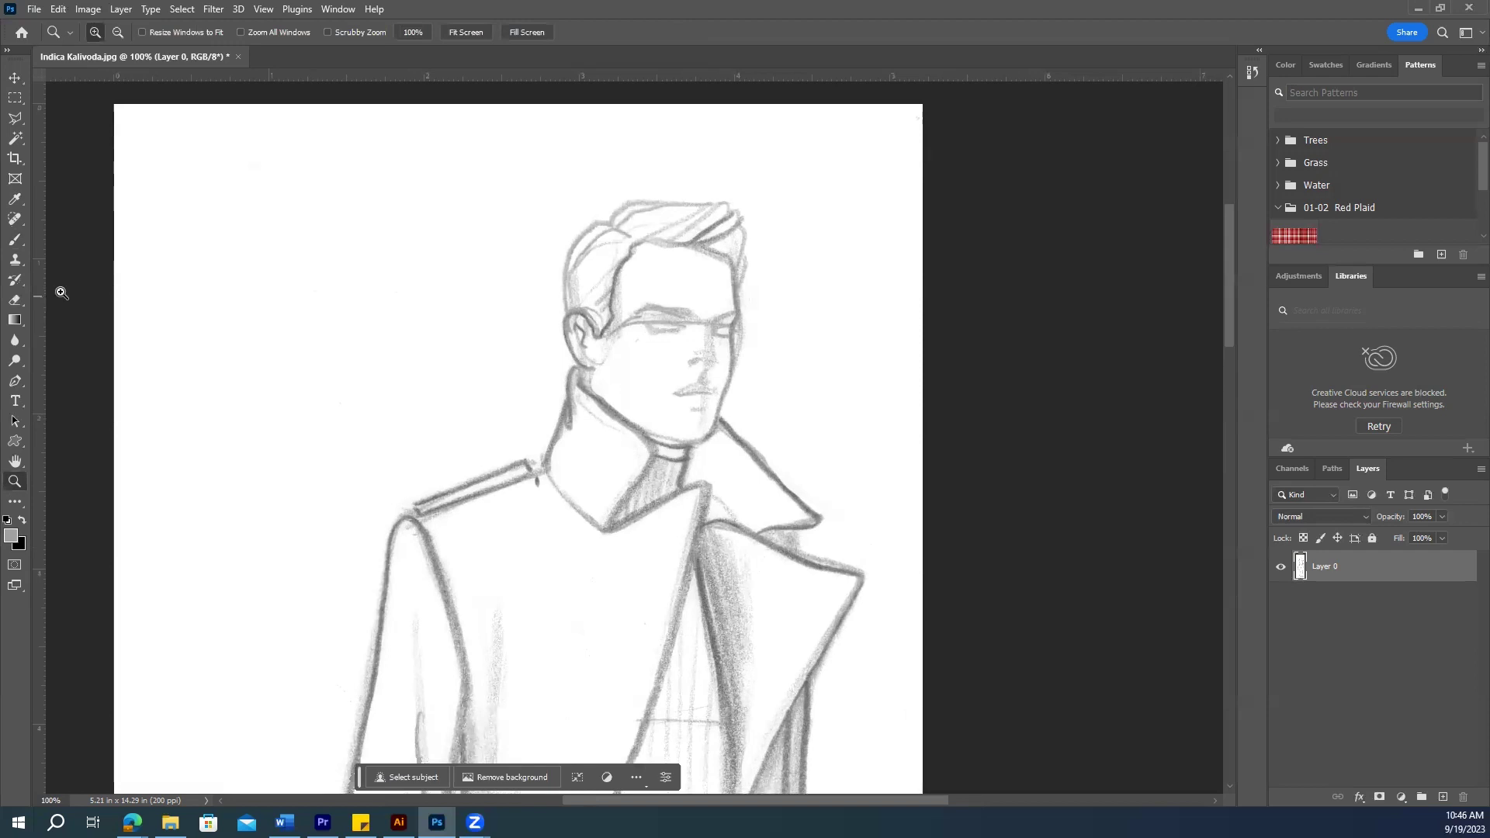
{"action": "left_click", "coordinate": [16, 239]}
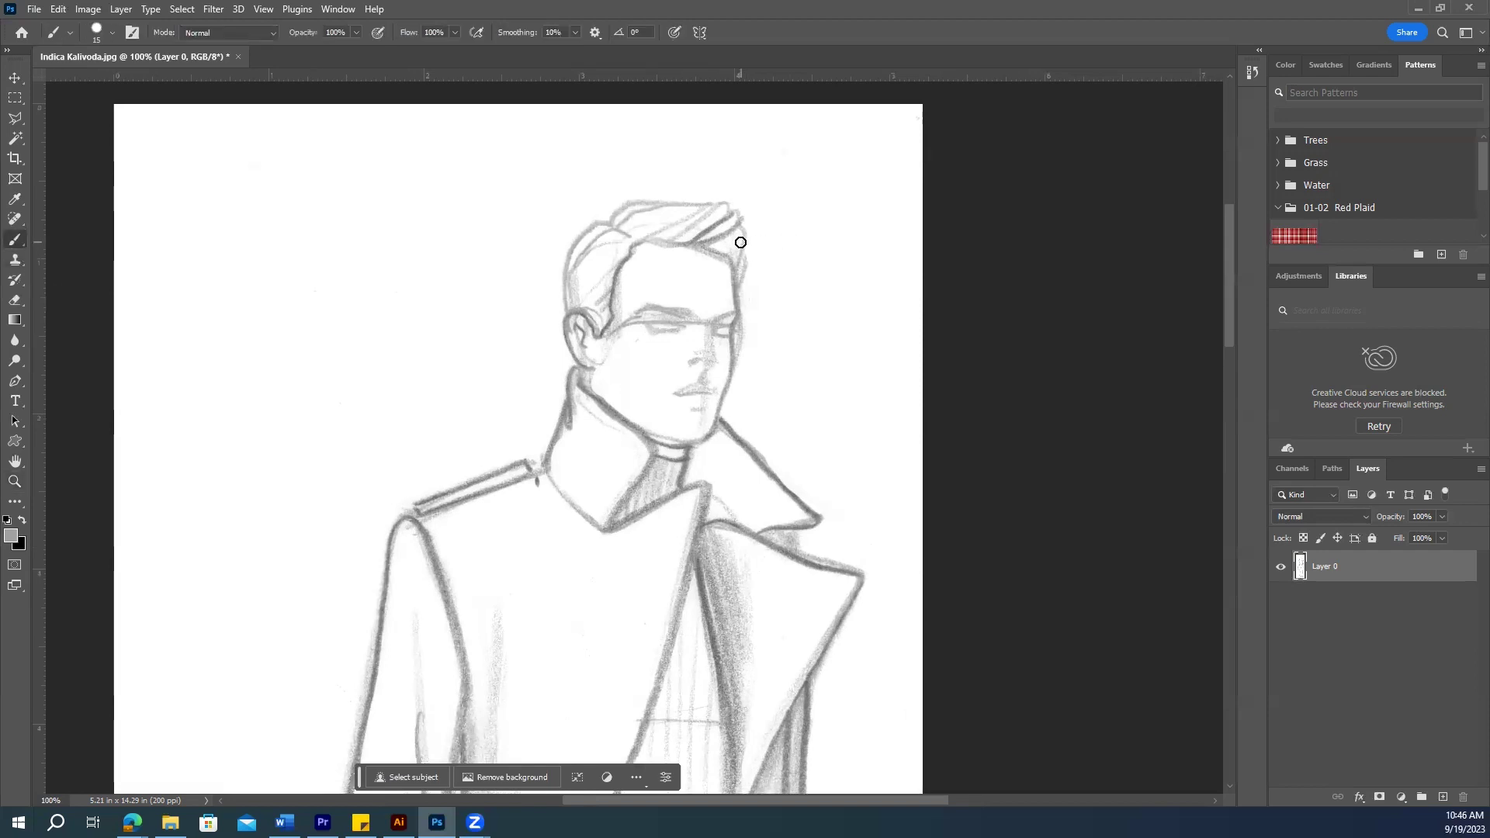
{"action": "key", "text": "bracketleft"}
{"action": "key", "text": "bracketleft"}
{"action": "left_click_drag", "start_coordinate": [708, 202], "coordinate": [729, 215]}
{"action": "key", "text": "ctrl+z"}
{"action": "left_click_drag", "start_coordinate": [745, 267], "coordinate": [743, 278]}
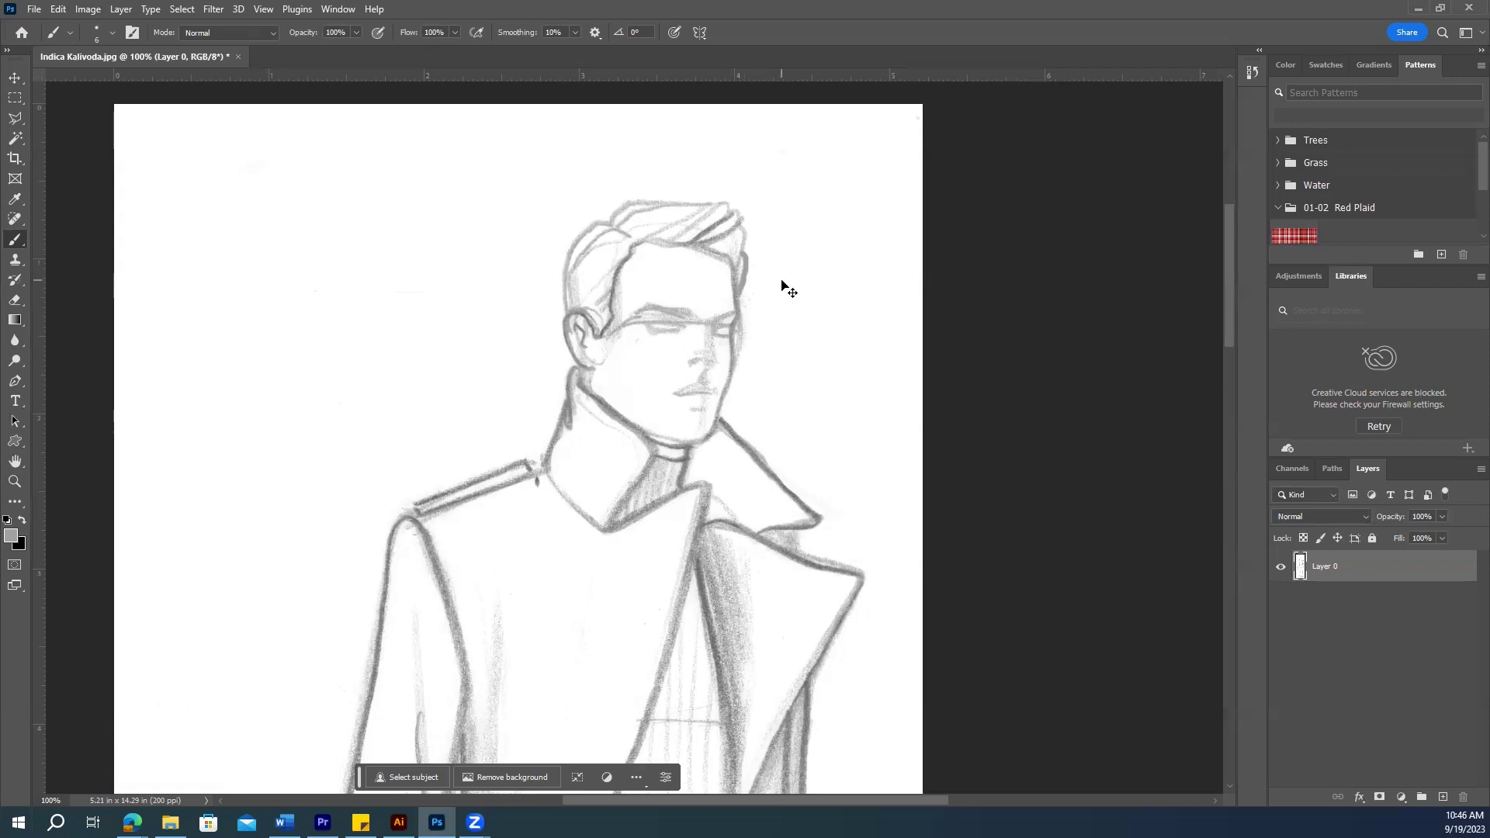
{"action": "key", "text": "ctrl+z"}
{"action": "left_click_drag", "start_coordinate": [734, 211], "coordinate": [736, 225]}
Step: Trace over the coat's inner front edge and the trouser leg outlines with the grey brush
{"action": "scroll", "coordinate": [744, 268], "scroll_direction": "down", "scroll_amount": 3}
{"action": "scroll", "coordinate": [696, 333], "scroll_direction": "down", "scroll_amount": 3}
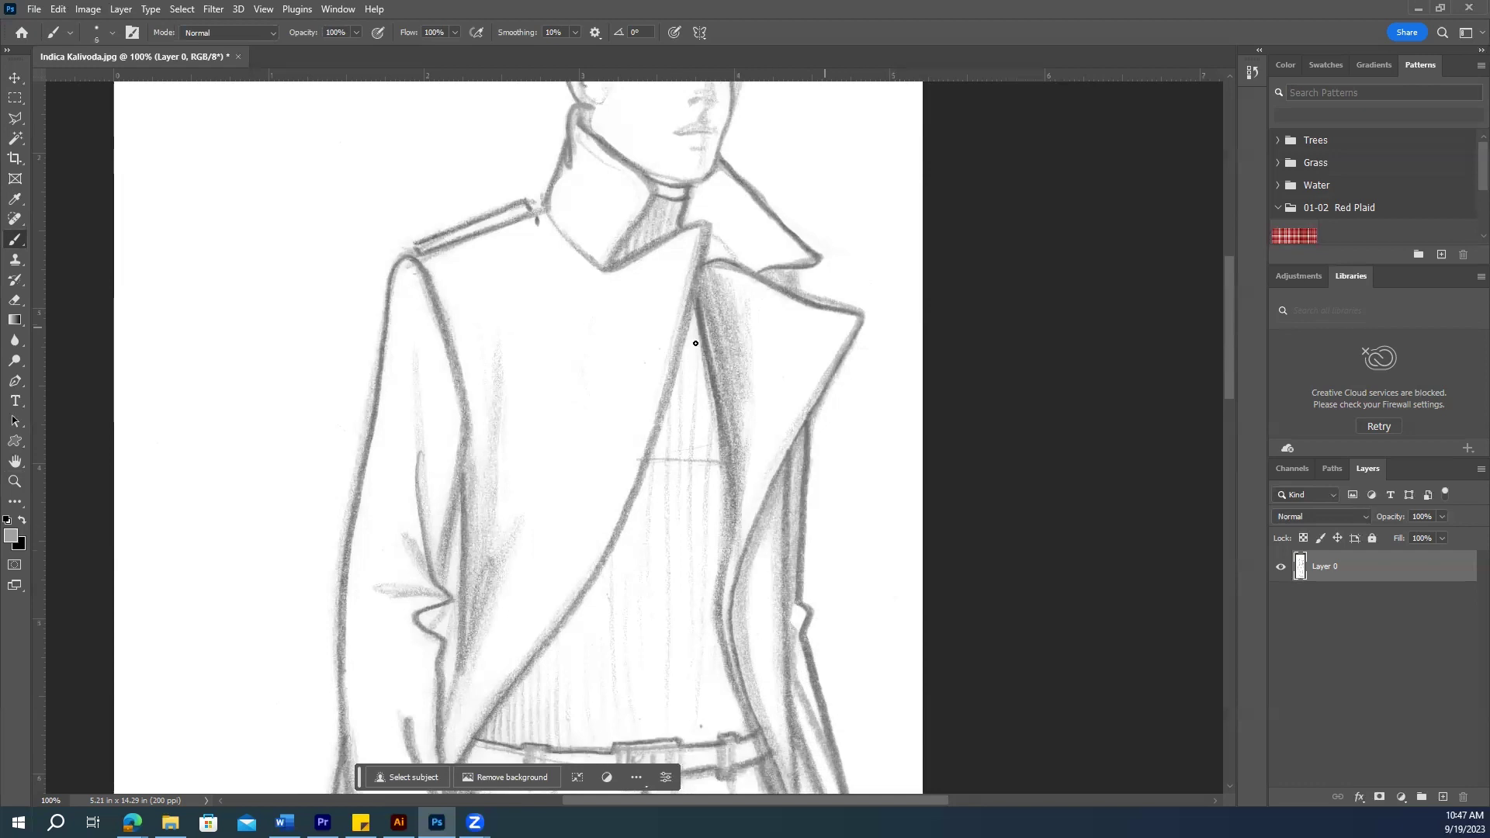
{"action": "scroll", "coordinate": [575, 256], "scroll_direction": "down", "scroll_amount": 7}
{"action": "scroll", "coordinate": [714, 491], "scroll_direction": "down", "scroll_amount": 5}
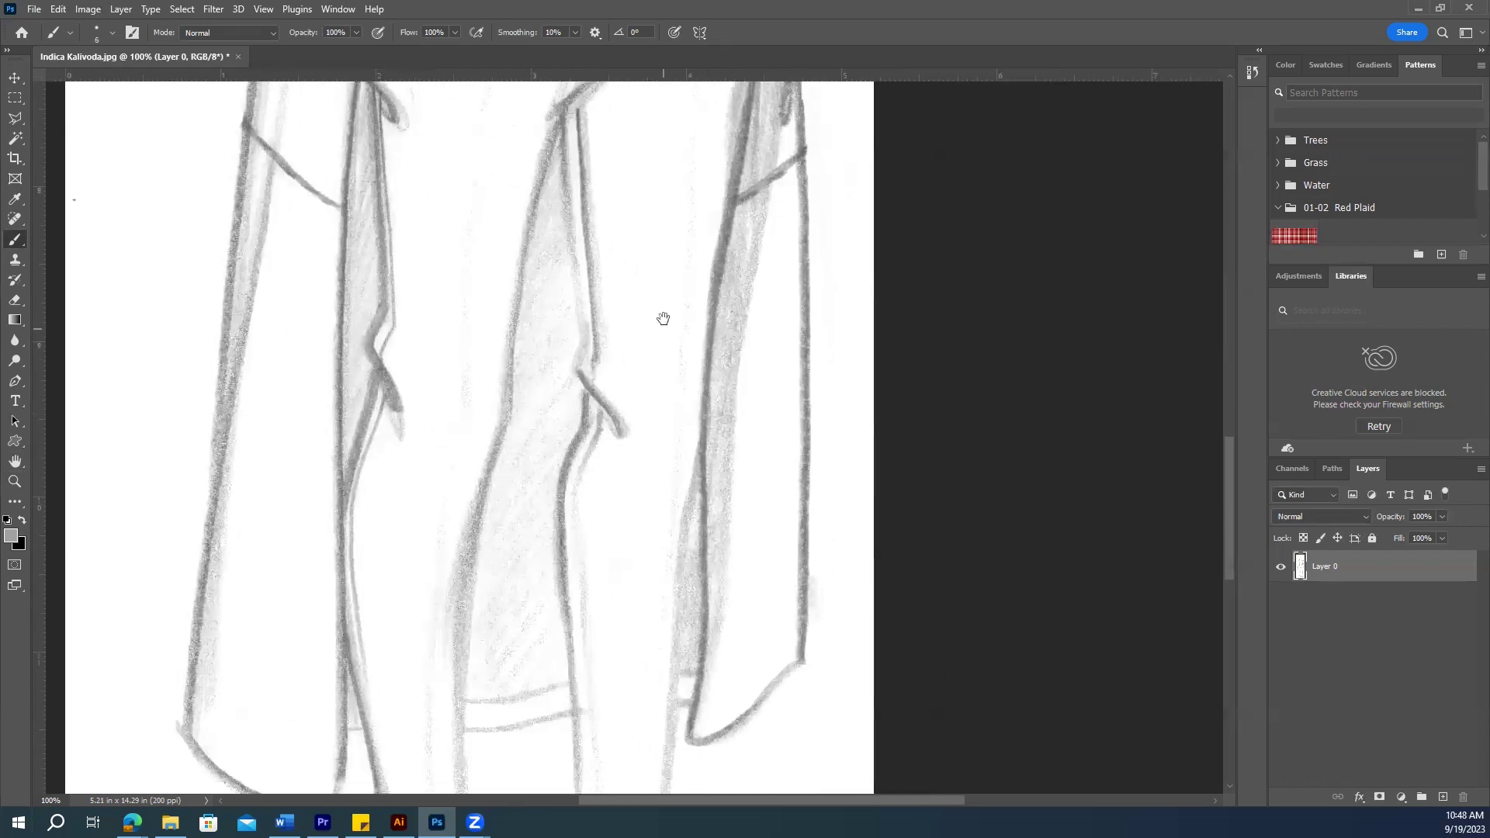
{"action": "left_click_drag", "start_coordinate": [752, 225], "coordinate": [713, 689]}
{"action": "mouse_move", "coordinate": [621, 326]}
{"action": "left_mouse_down"}
{"action": "mouse_move", "coordinate": [632, 602]}
{"action": "mouse_move", "coordinate": [609, 706]}
{"action": "mouse_move", "coordinate": [709, 682]}
{"action": "mouse_move", "coordinate": [572, 475]}
{"action": "mouse_move", "coordinate": [515, 333]}
{"action": "mouse_move", "coordinate": [511, 564]}
{"action": "mouse_move", "coordinate": [547, 379]}
{"action": "left_mouse_up"}
{"action": "key", "text": "h"}
{"action": "scroll", "coordinate": [582, 439], "scroll_direction": "up", "scroll_amount": 3}
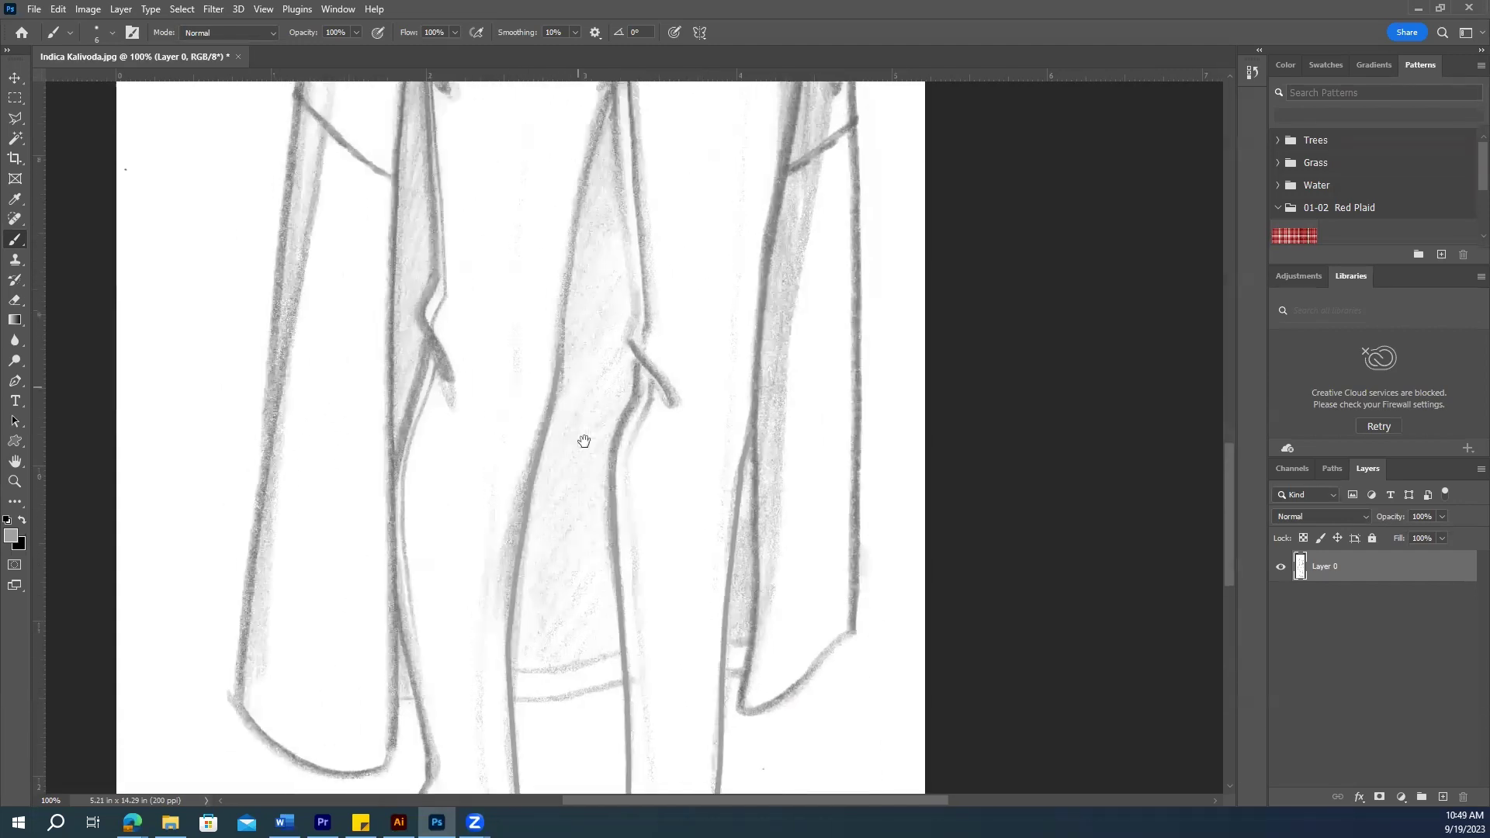
{"action": "left_click_drag", "start_coordinate": [585, 310], "coordinate": [623, 172]}
{"action": "scroll", "coordinate": [631, 219], "scroll_direction": "down", "scroll_amount": 4}
{"action": "scroll", "coordinate": [326, 628], "scroll_direction": "down", "scroll_amount": 3}
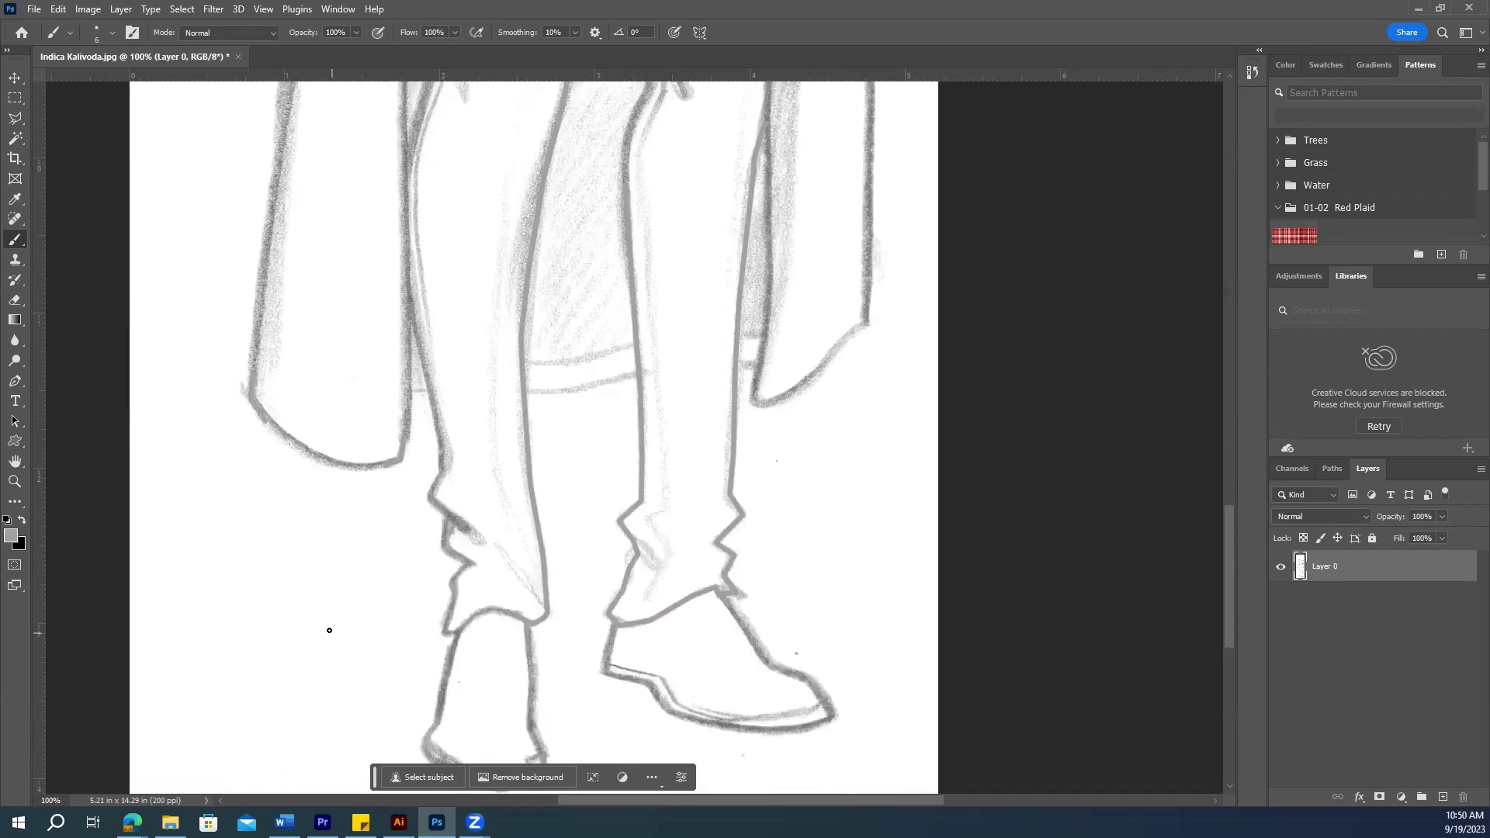
Step: Examine the retraced outlines from the shoes up to the head, and the whole figure fitted on screen
{"action": "scroll", "coordinate": [326, 628], "scroll_direction": "up", "scroll_amount": 5}
{"action": "scroll", "coordinate": [675, 683], "scroll_direction": "down", "scroll_amount": 1}
{"action": "scroll", "coordinate": [675, 683], "scroll_direction": "down", "scroll_amount": 2}
{"action": "scroll", "coordinate": [838, 458], "scroll_direction": "up", "scroll_amount": 2}
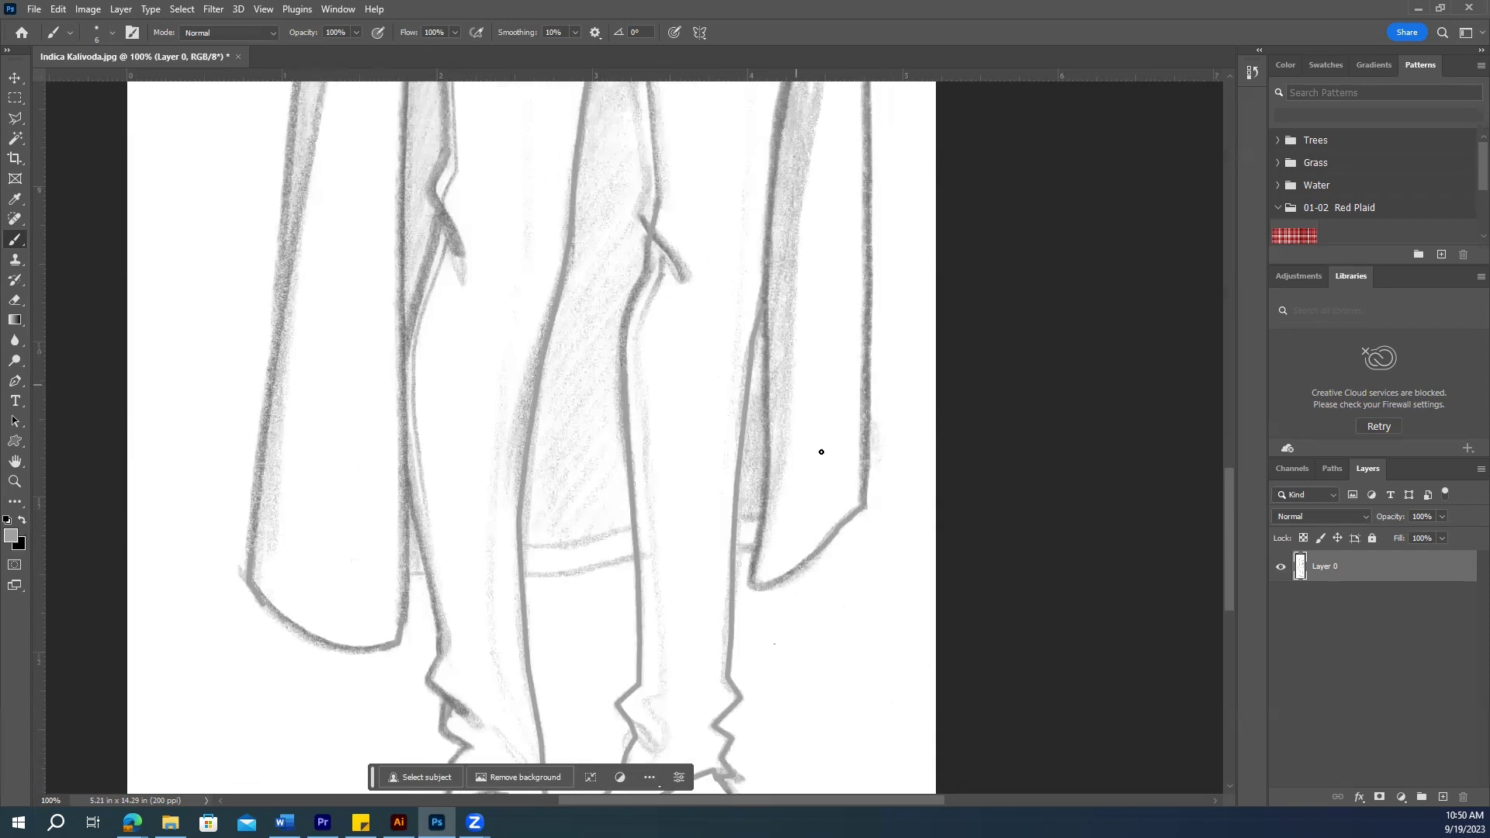
{"action": "scroll", "coordinate": [820, 451], "scroll_direction": "down", "scroll_amount": 2}
{"action": "scroll", "coordinate": [822, 450], "scroll_direction": "up", "scroll_amount": 6}
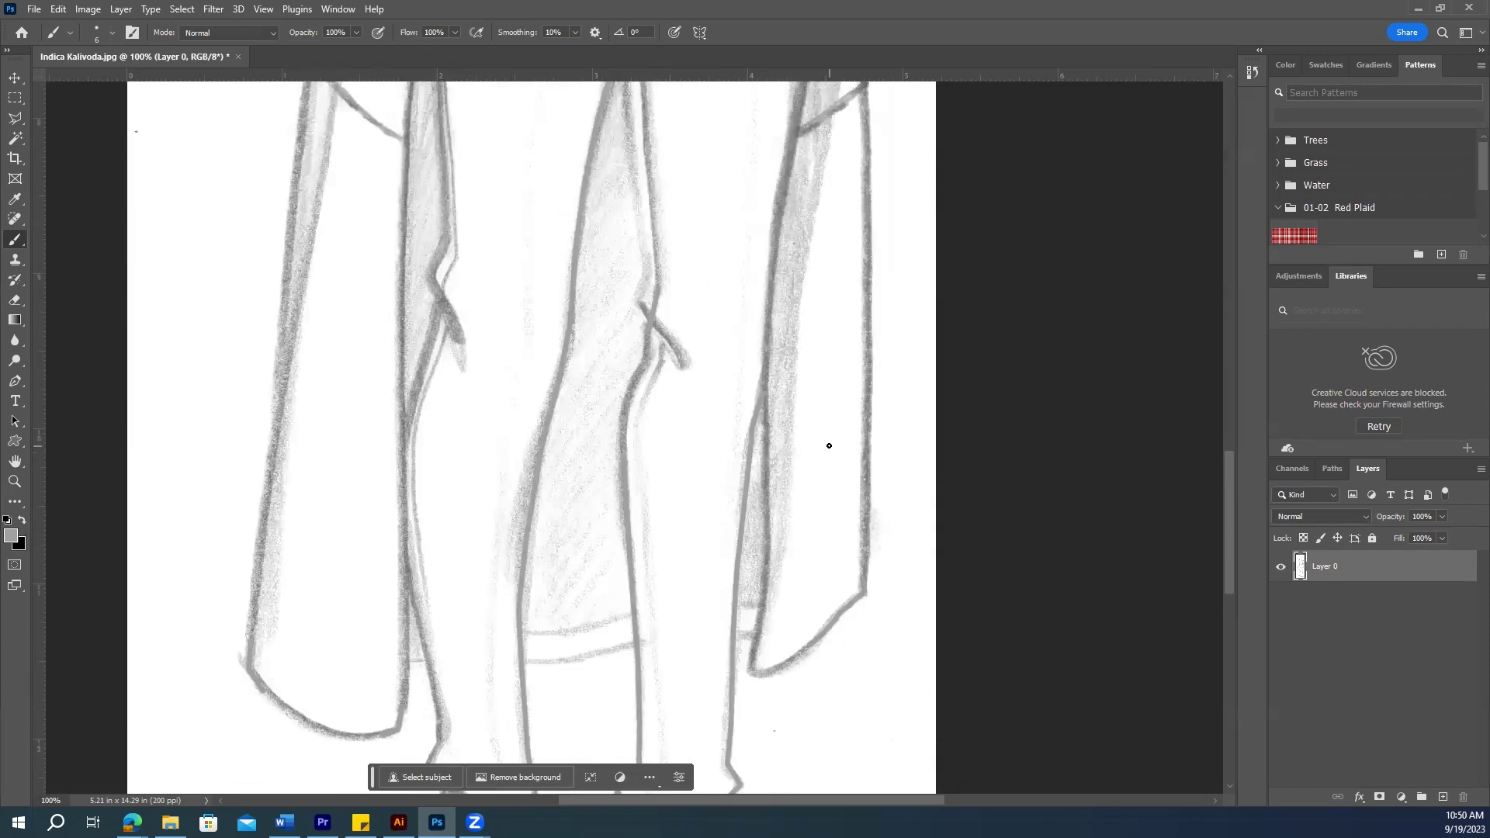
{"action": "scroll", "coordinate": [829, 446], "scroll_direction": "up", "scroll_amount": 6}
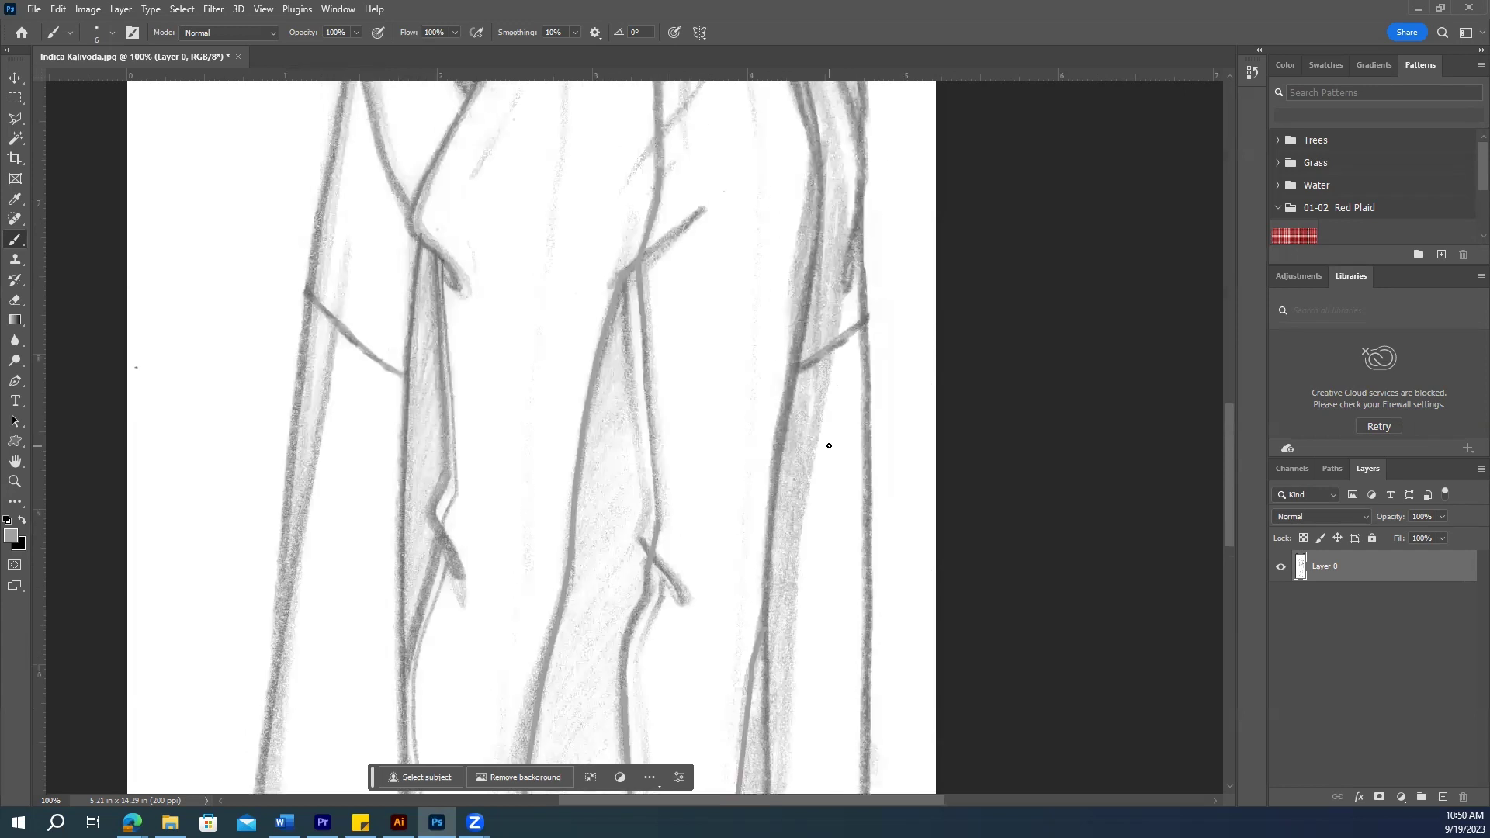
{"action": "mouse_move", "coordinate": [1225, 464]}
{"action": "left_mouse_down"}
{"action": "mouse_move", "coordinate": [1209, 304]}
{"action": "mouse_move", "coordinate": [1188, 297]}
{"action": "left_mouse_up"}
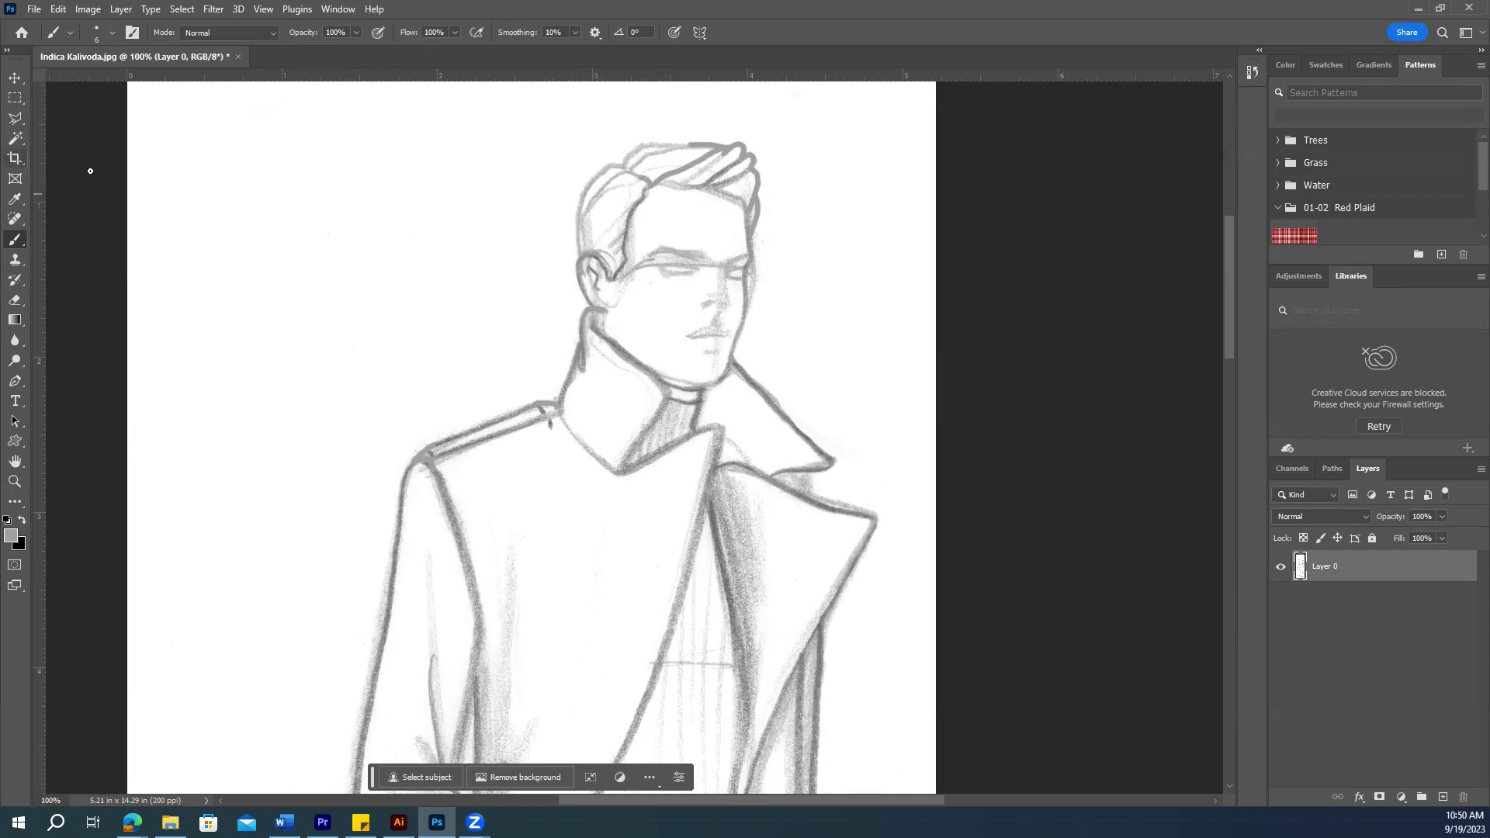
{"action": "left_click", "coordinate": [15, 481]}
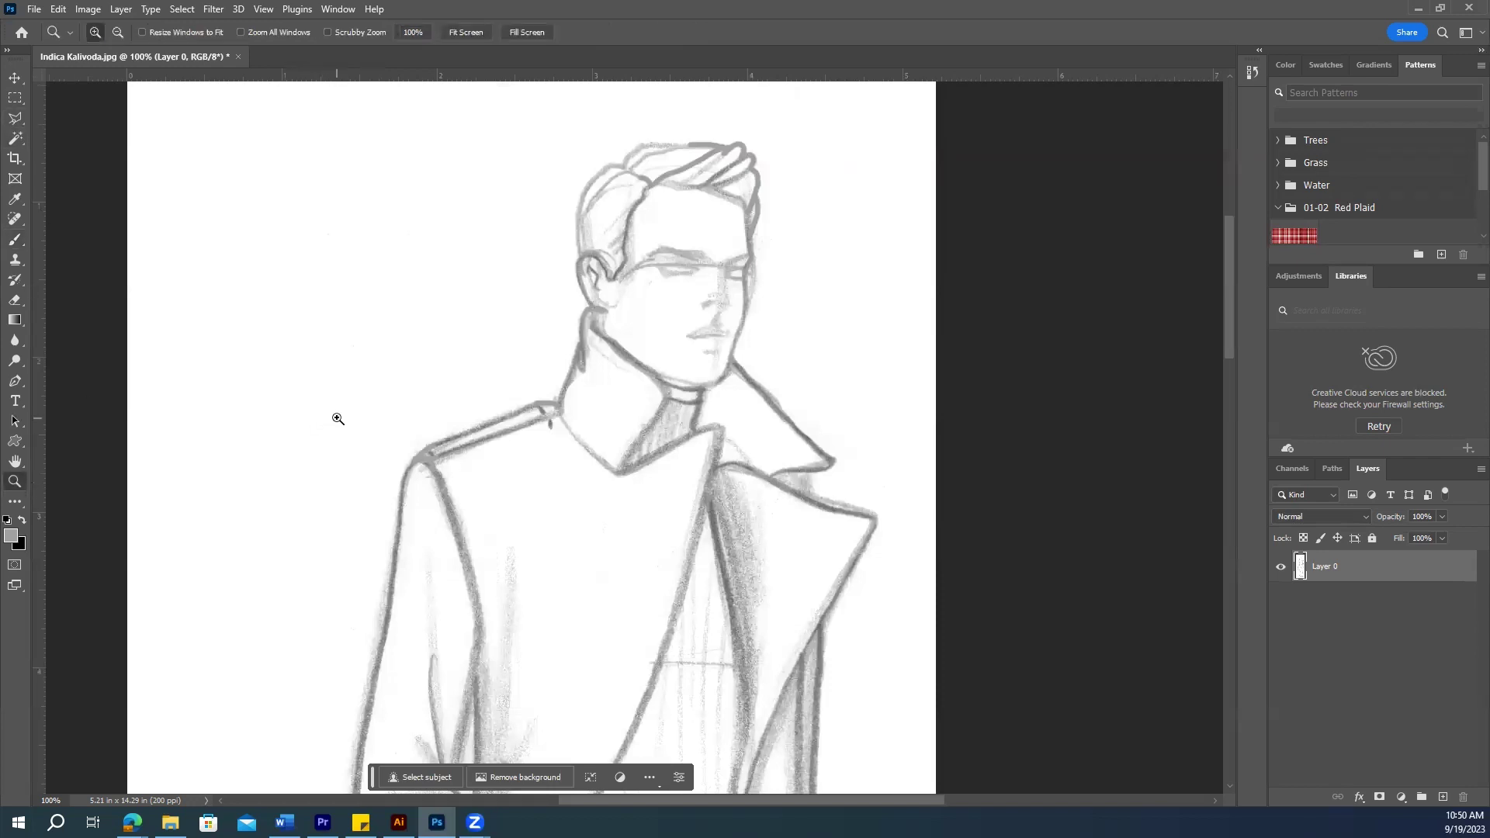
{"action": "left_click", "coordinate": [117, 32]}
{"action": "left_click", "coordinate": [371, 332]}
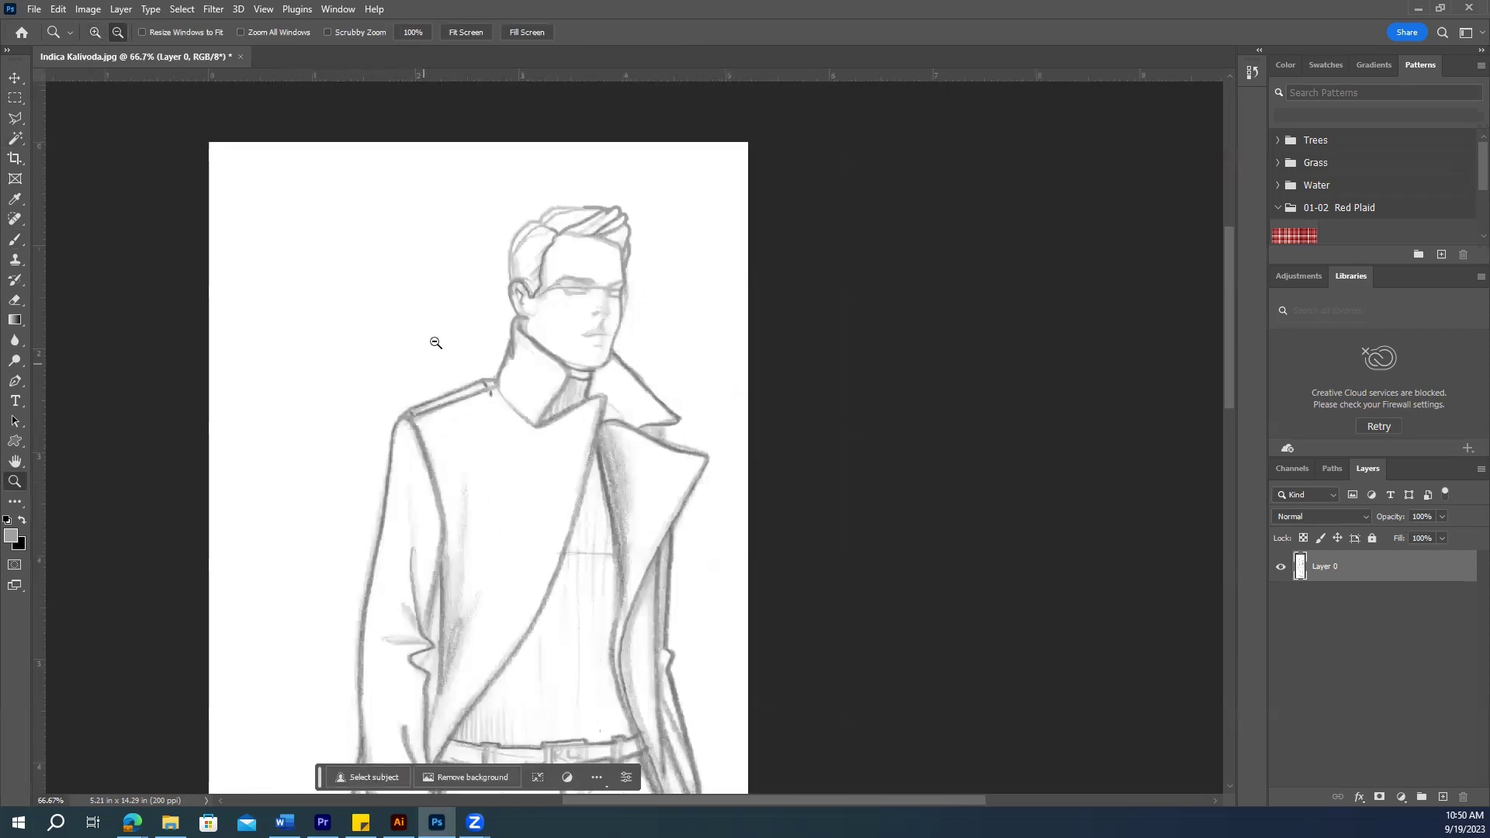
{"action": "left_click", "coordinate": [466, 32]}
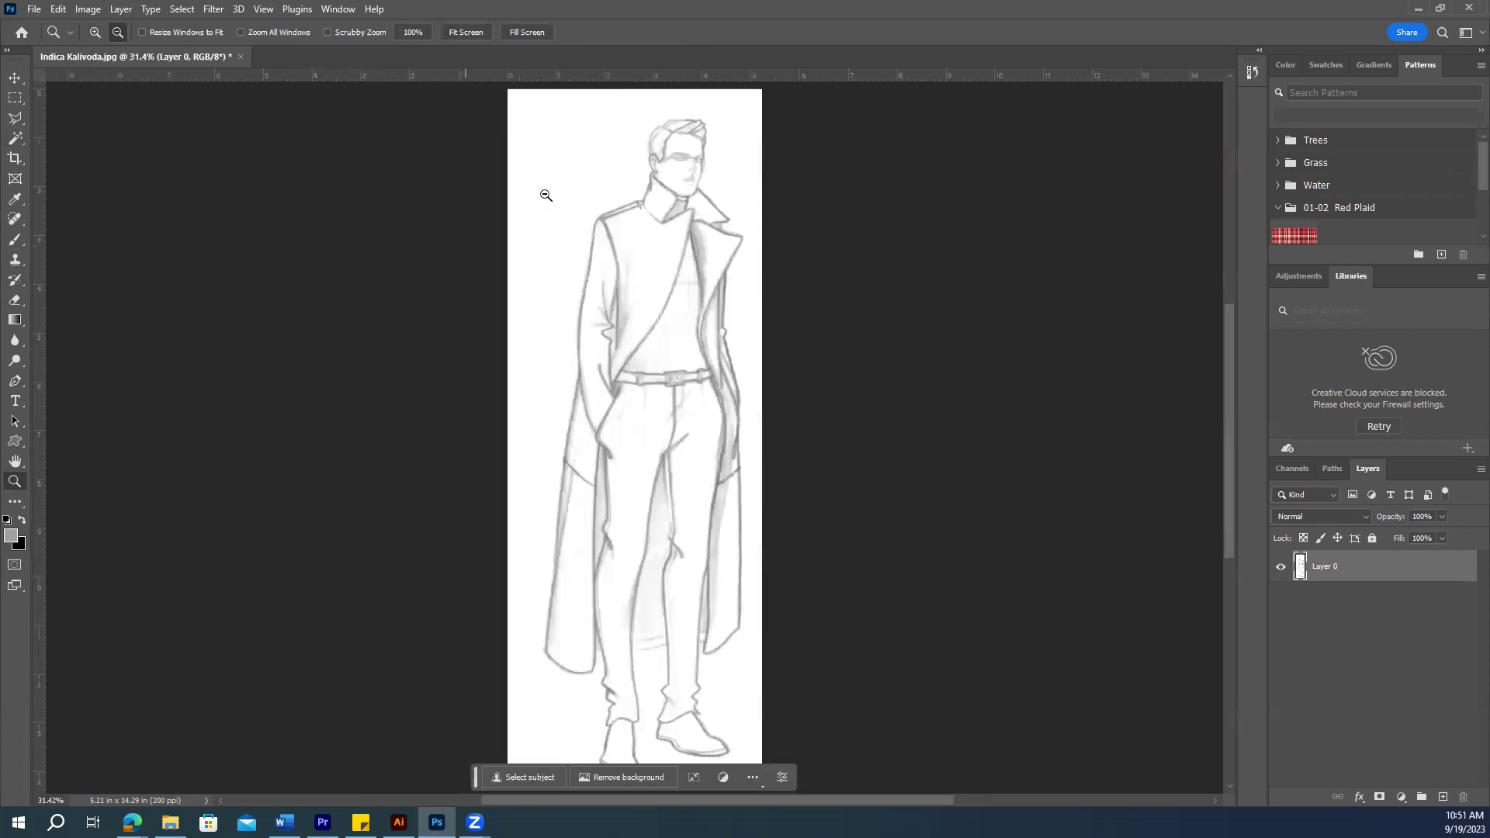
Step: Enable Contiguous for the Magic Wand, test-select the white background around the figure, and clear the selection
{"action": "left_click", "coordinate": [14, 78]}
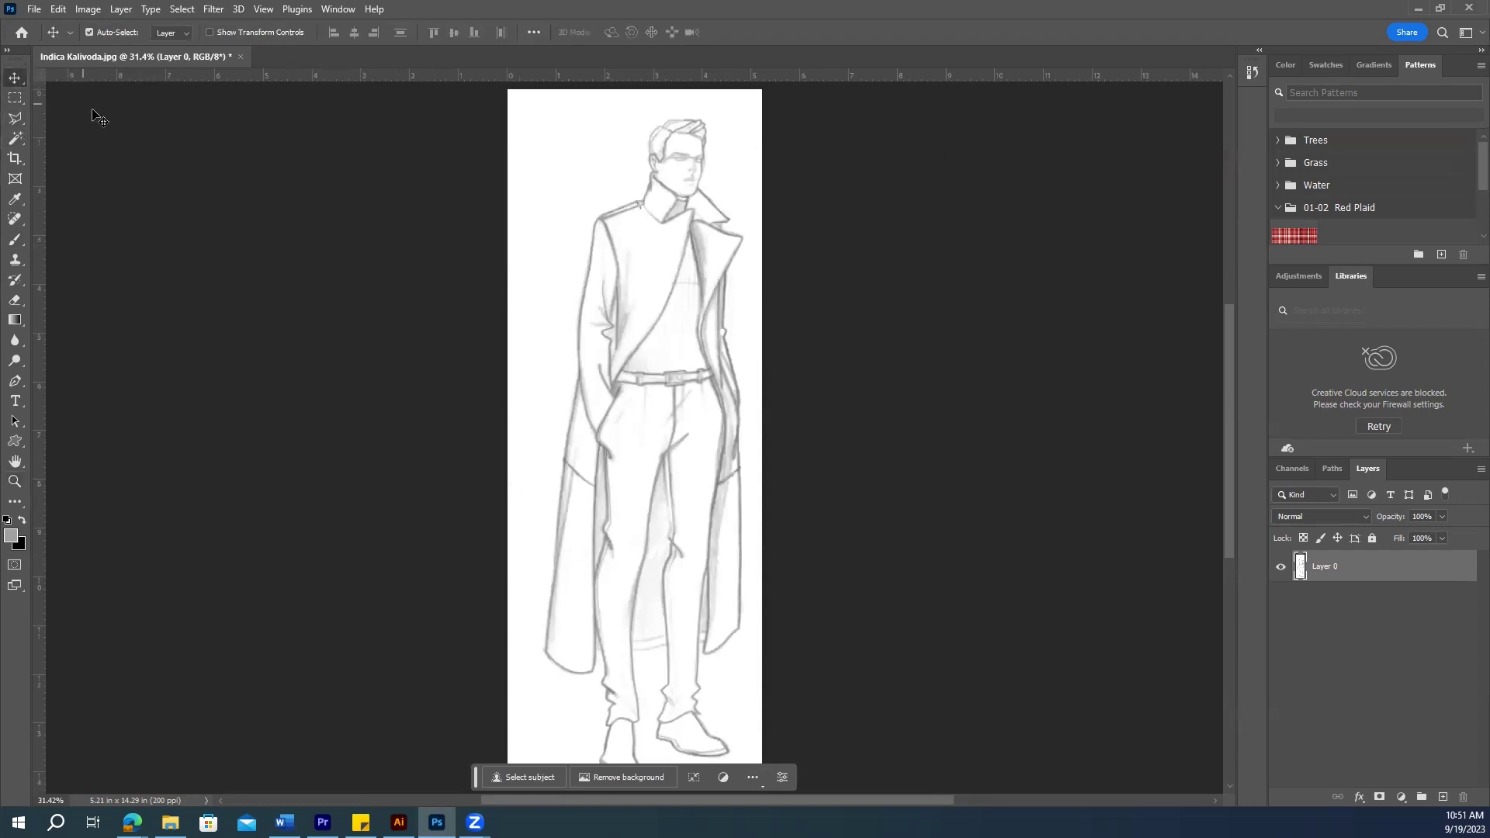
{"action": "left_click", "coordinate": [17, 140]}
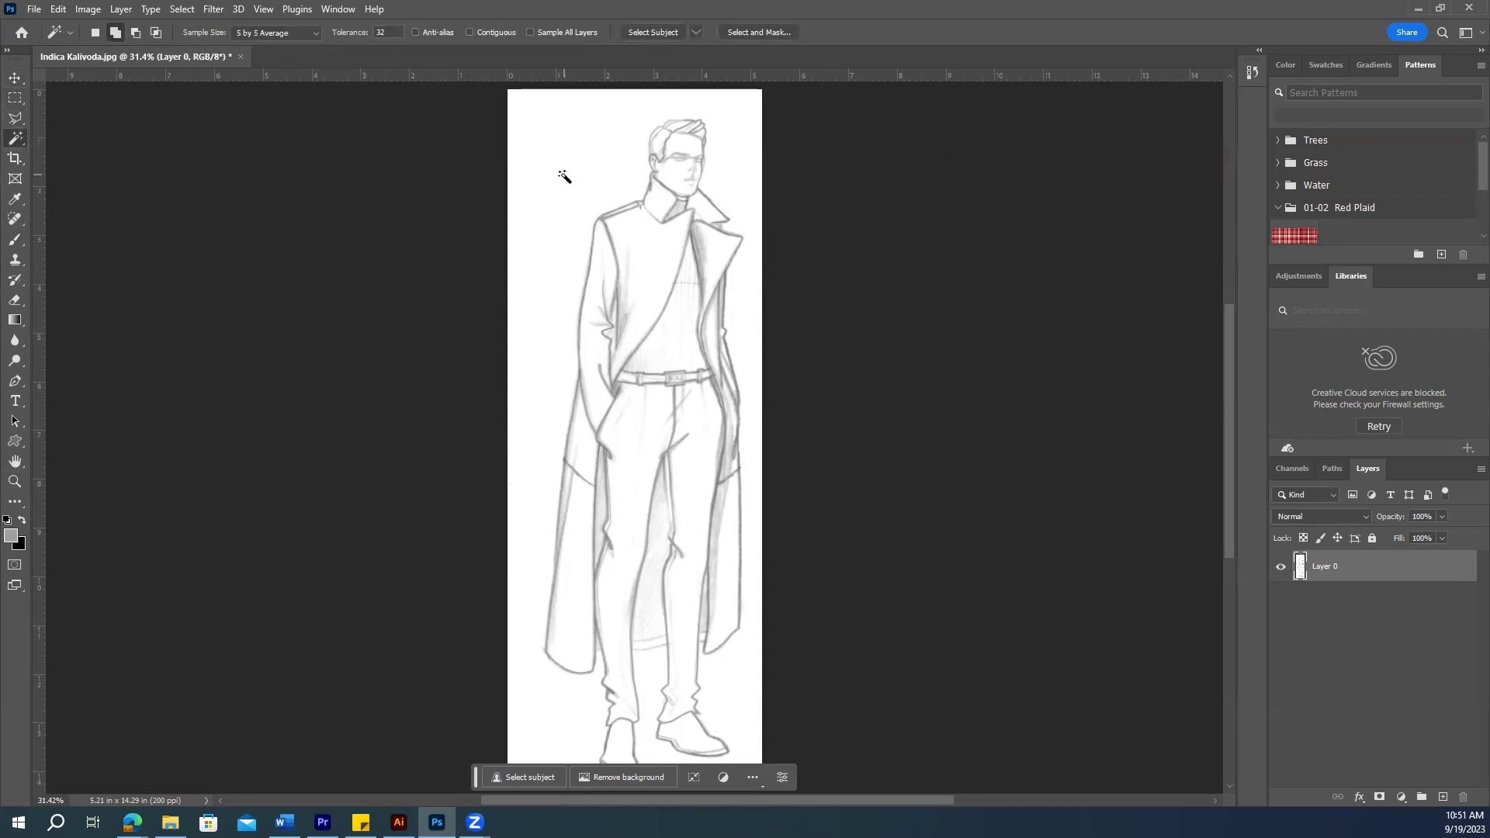
{"action": "left_click", "coordinate": [469, 31]}
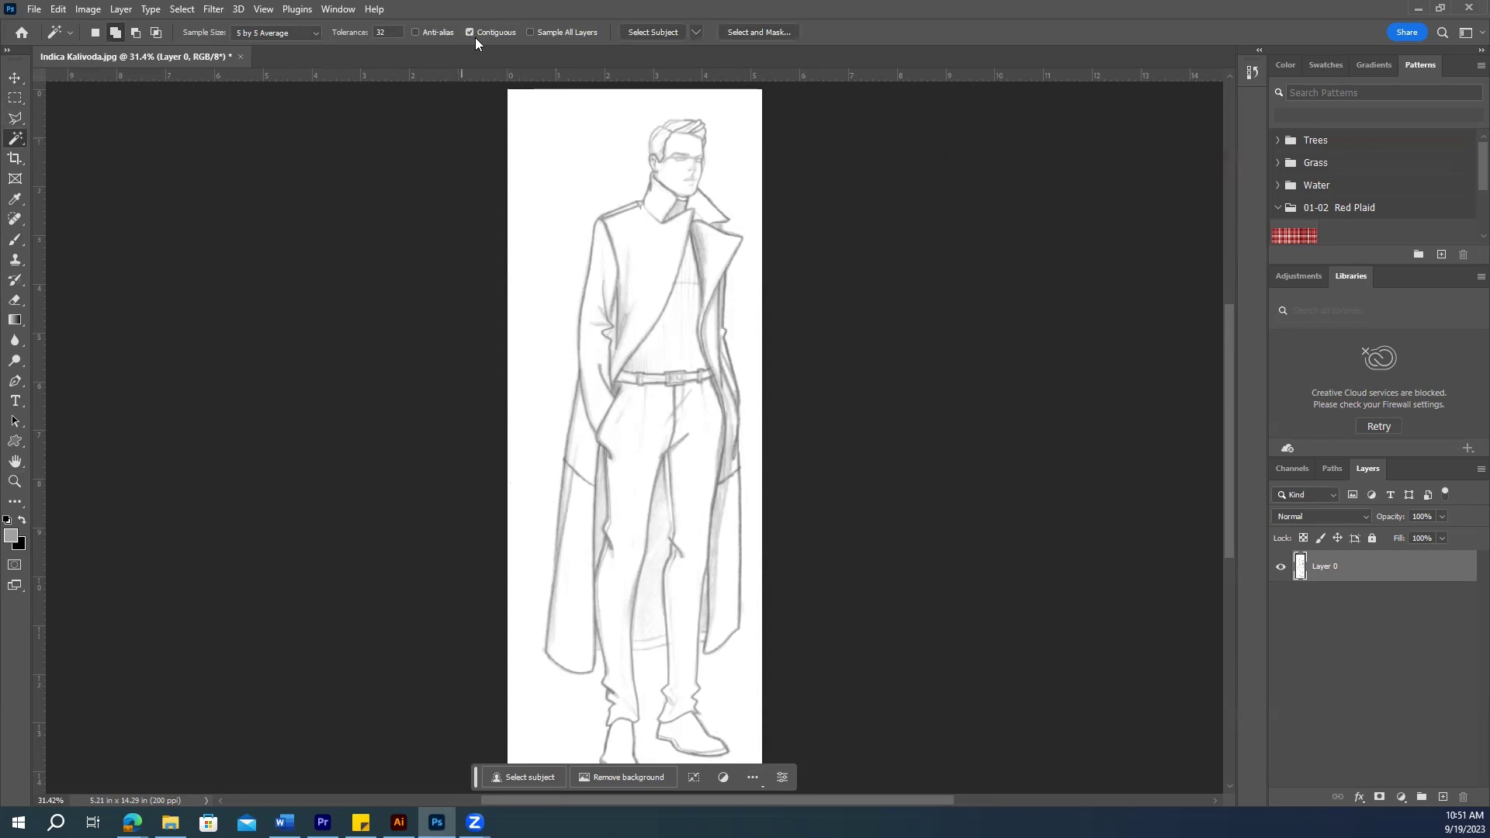
{"action": "left_click", "coordinate": [551, 159]}
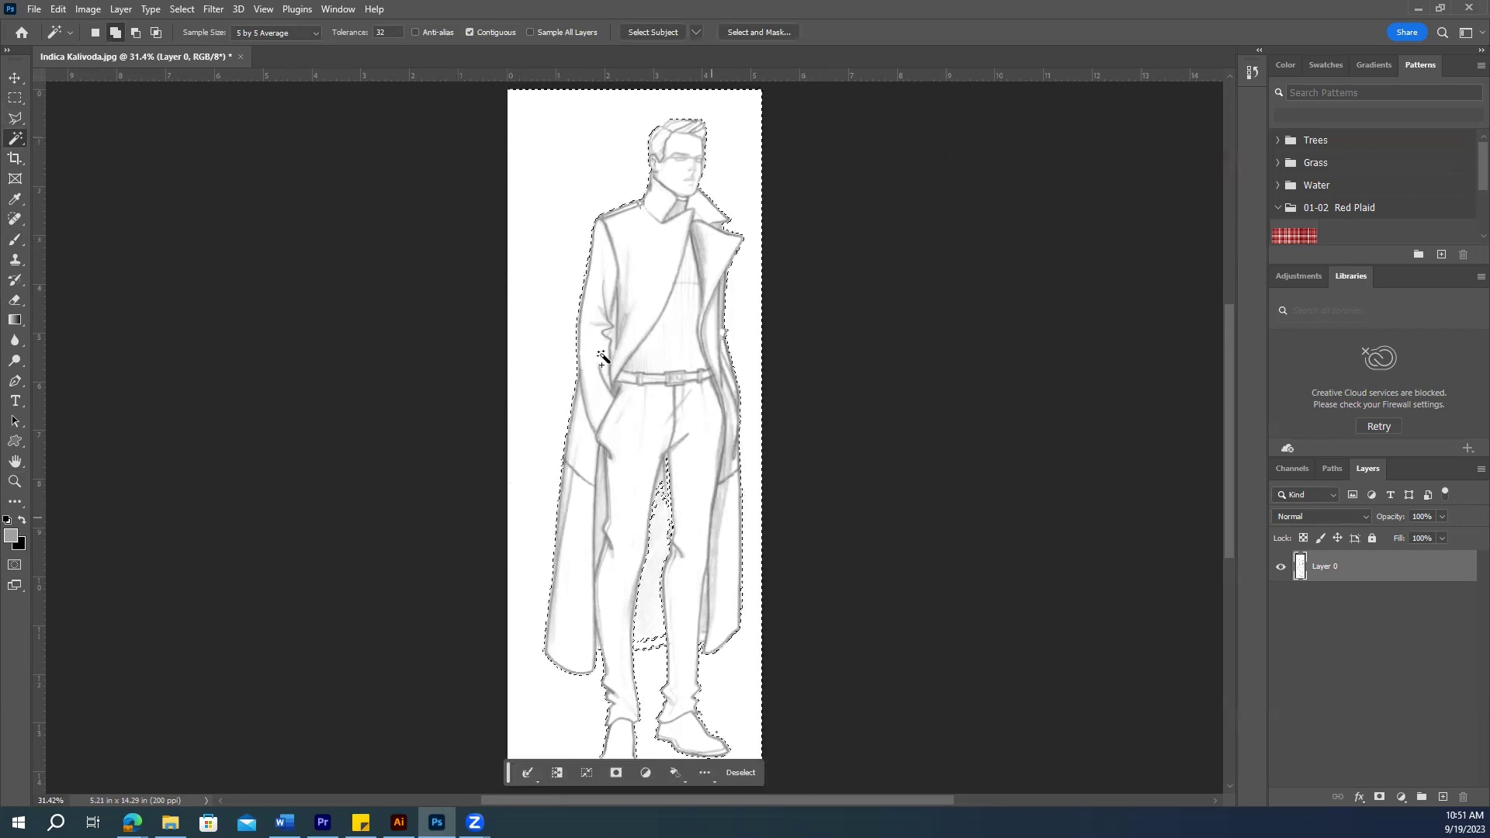
{"action": "scroll", "coordinate": [714, 541], "scroll_direction": "down", "scroll_amount": 2}
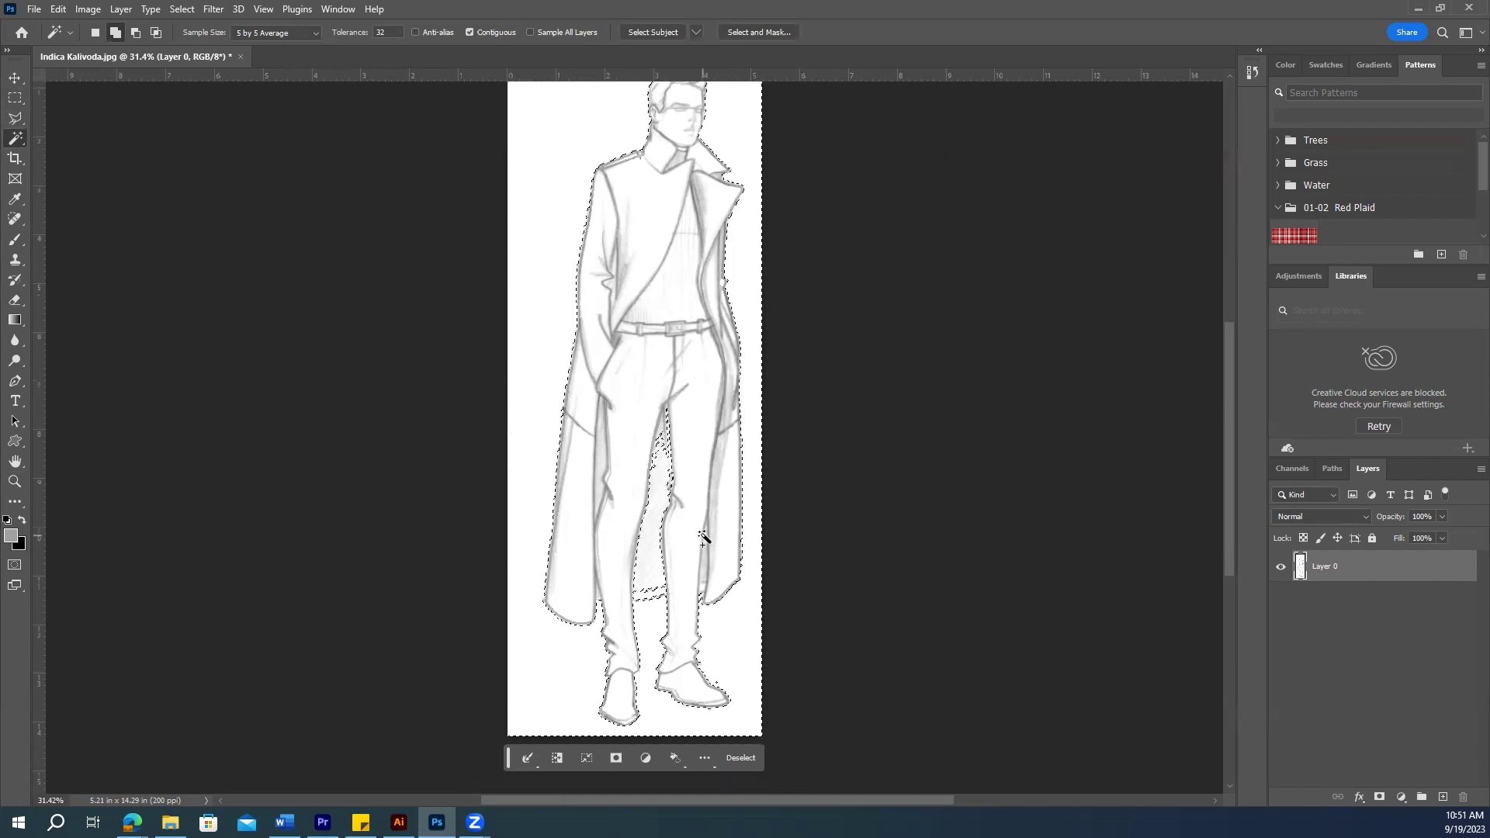
{"action": "left_click", "coordinate": [723, 465]}
{"action": "scroll", "coordinate": [631, 326], "scroll_direction": "up", "scroll_amount": 1}
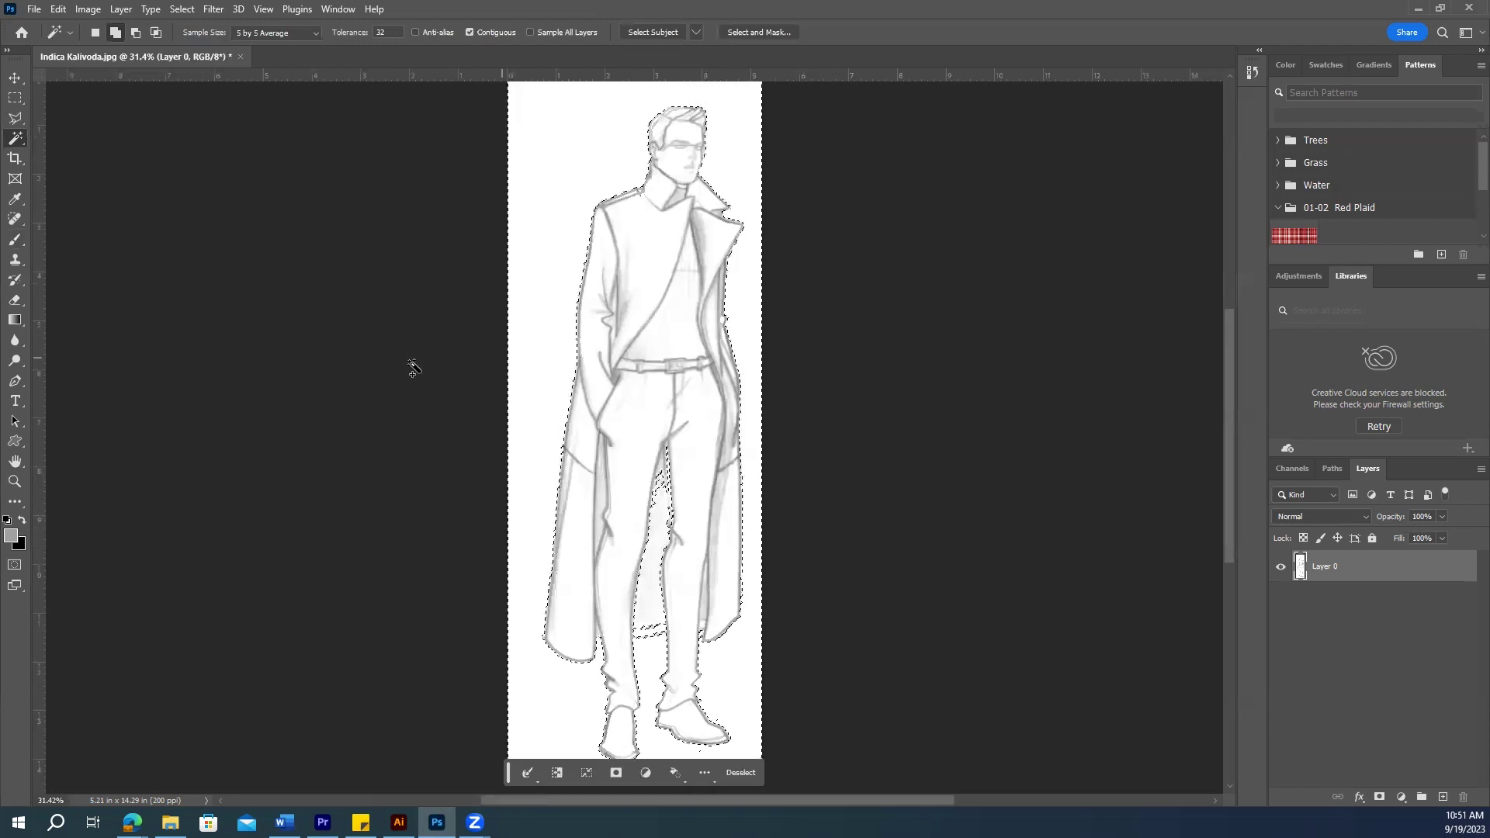
{"action": "left_click", "coordinate": [317, 405]}
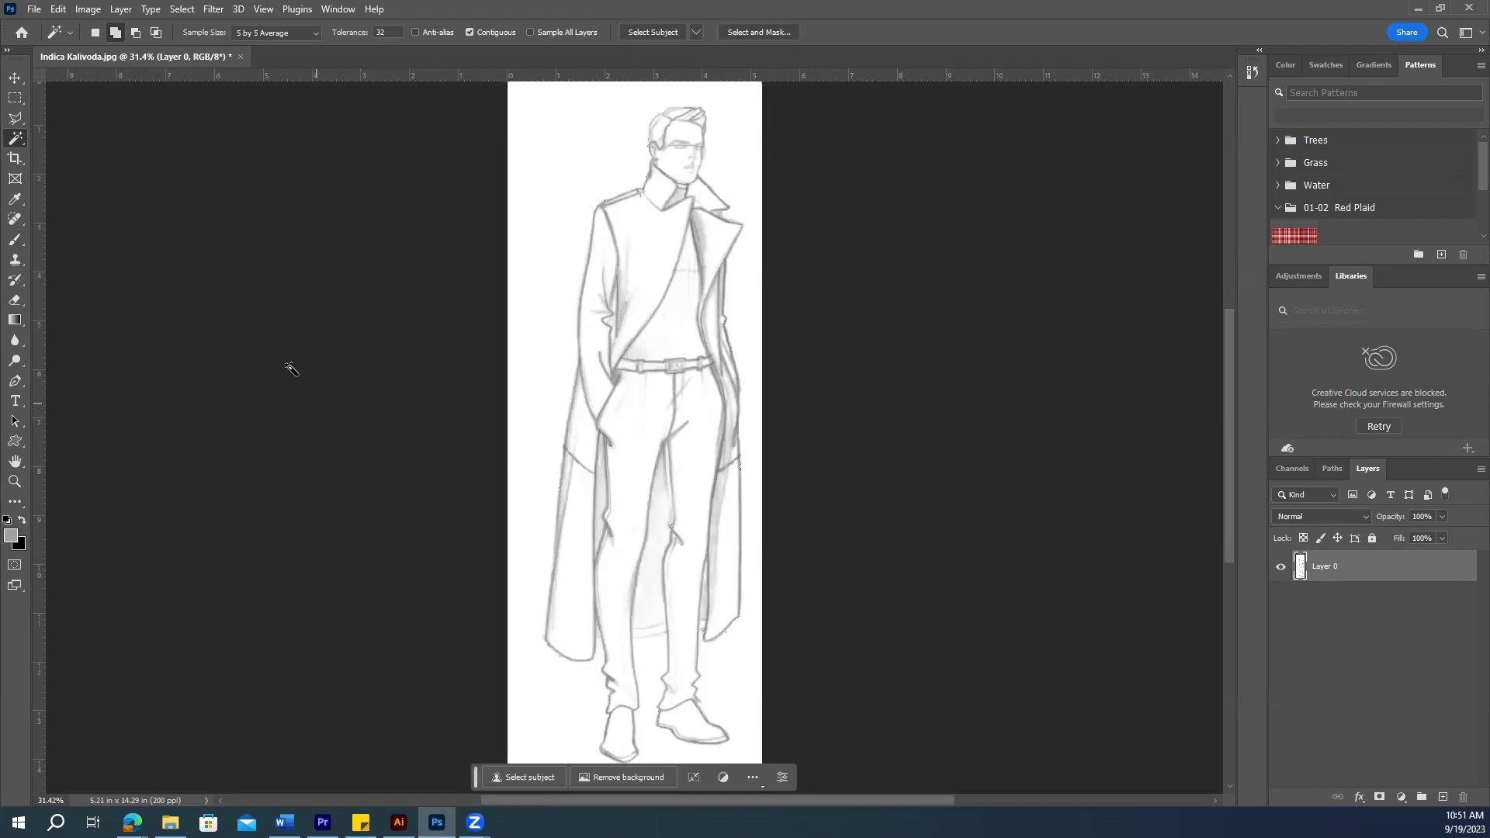
{"action": "left_click", "coordinate": [15, 78]}
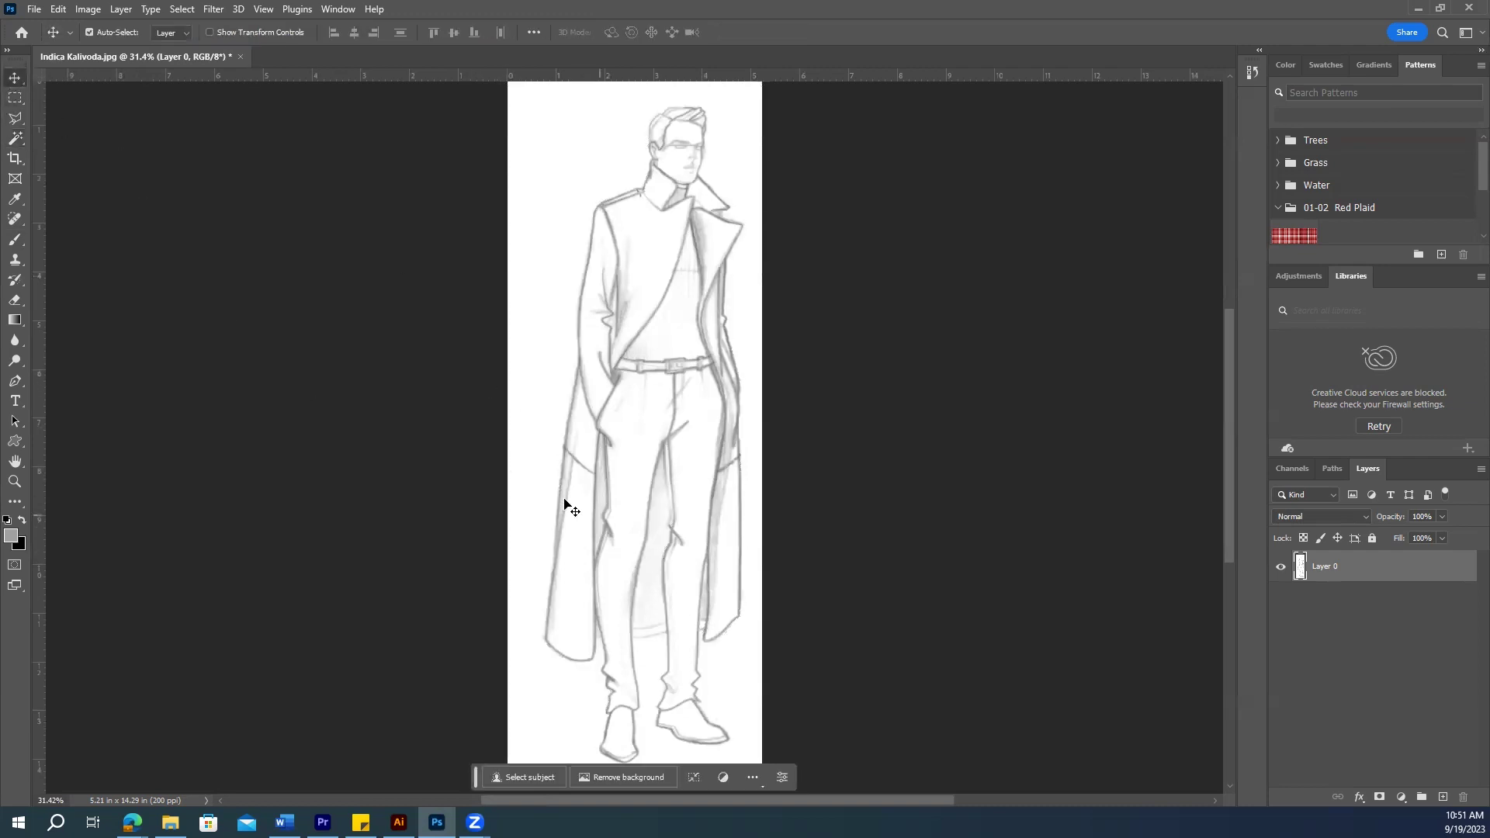
Step: Trace over the two faint coat hem lines between the trouser legs with the grey brush at 100% zoom
{"action": "left_click", "coordinate": [24, 241]}
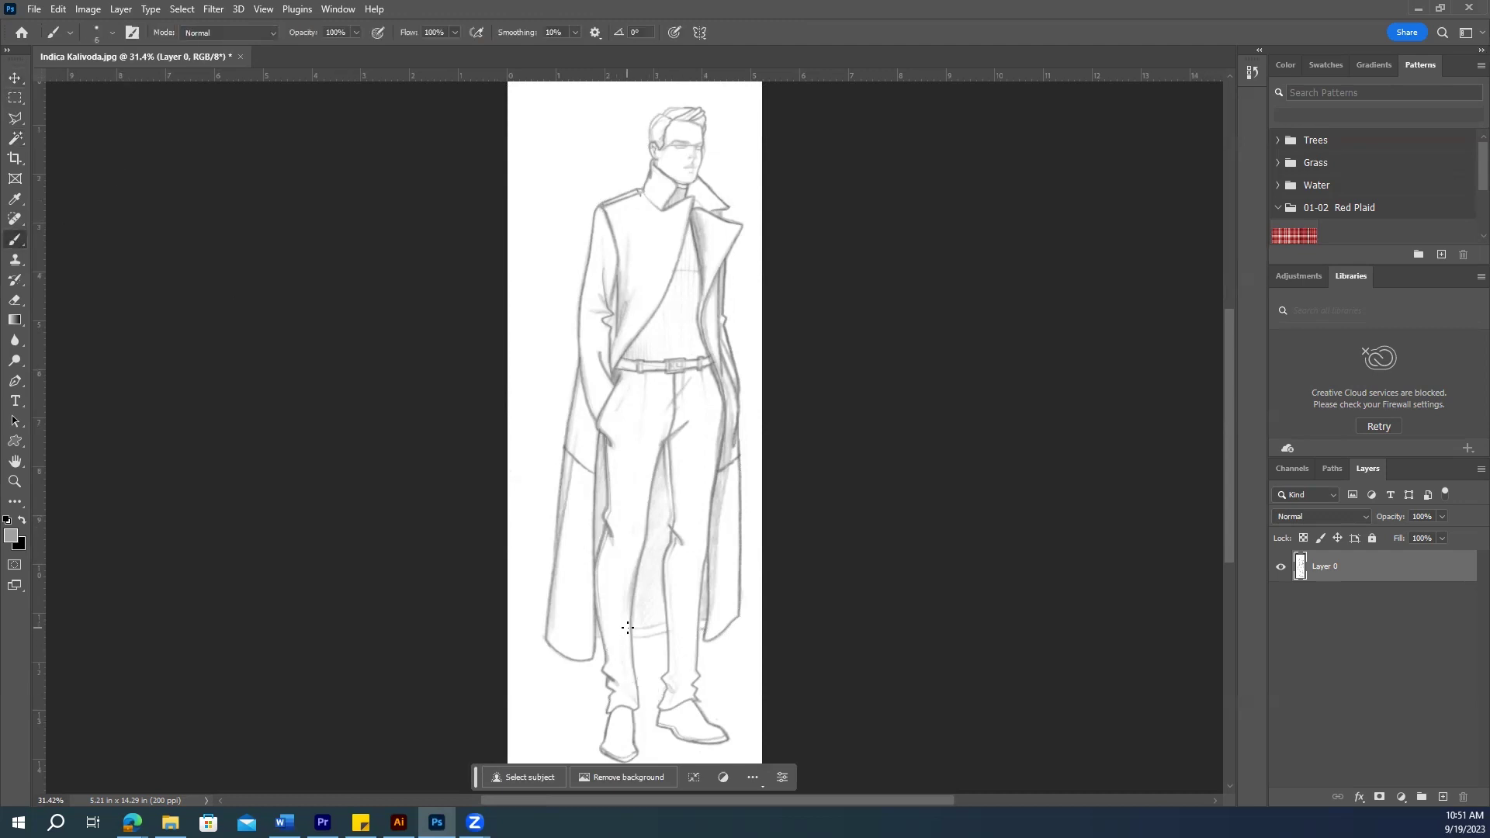
{"action": "left_click", "coordinate": [19, 483]}
{"action": "left_click", "coordinate": [95, 32]}
{"action": "left_click", "coordinate": [698, 589]}
{"action": "left_click", "coordinate": [693, 613]}
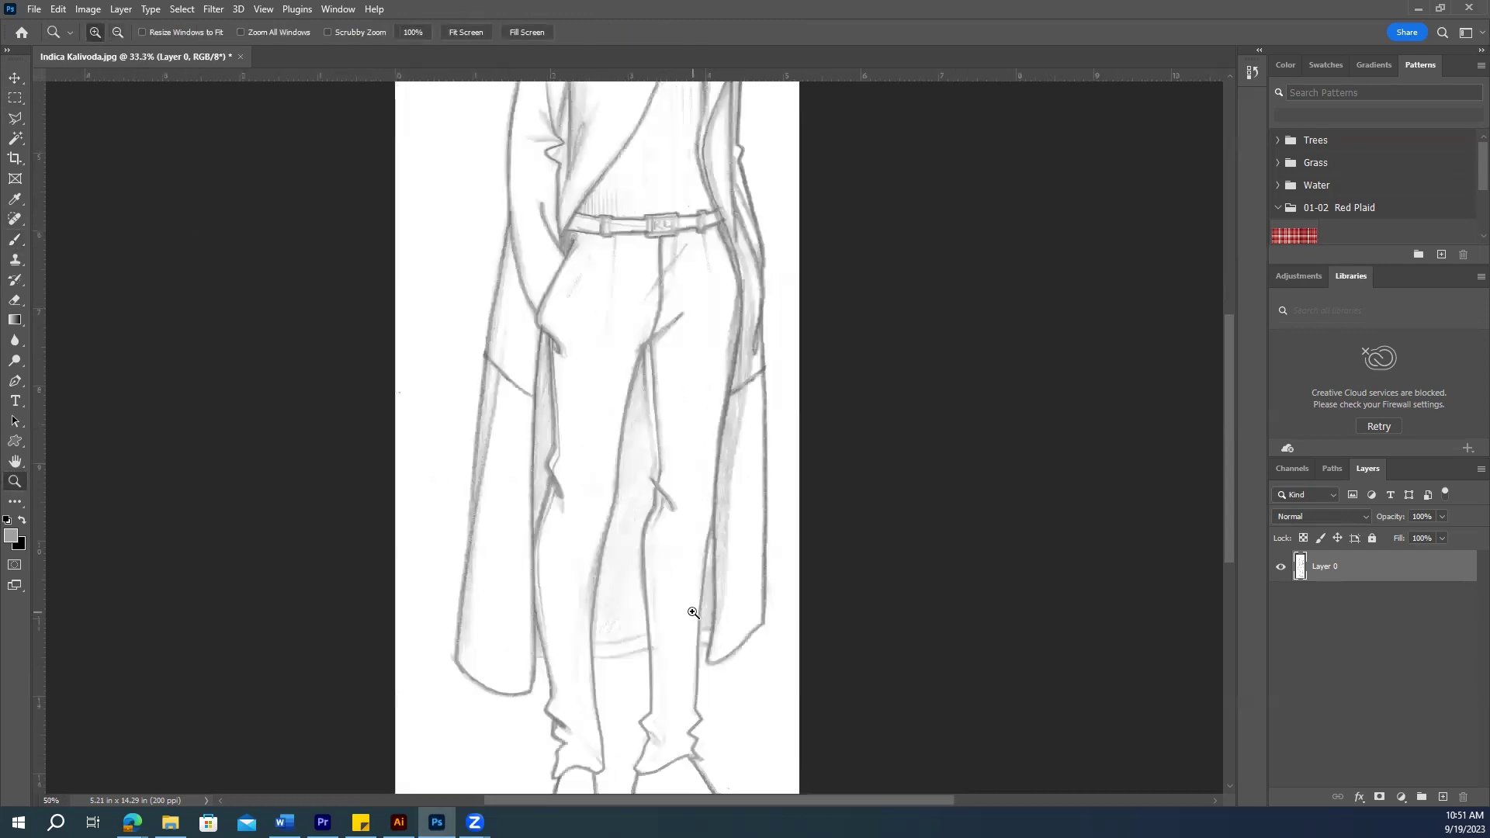
{"action": "left_click", "coordinate": [693, 613]}
{"action": "left_click", "coordinate": [559, 630]}
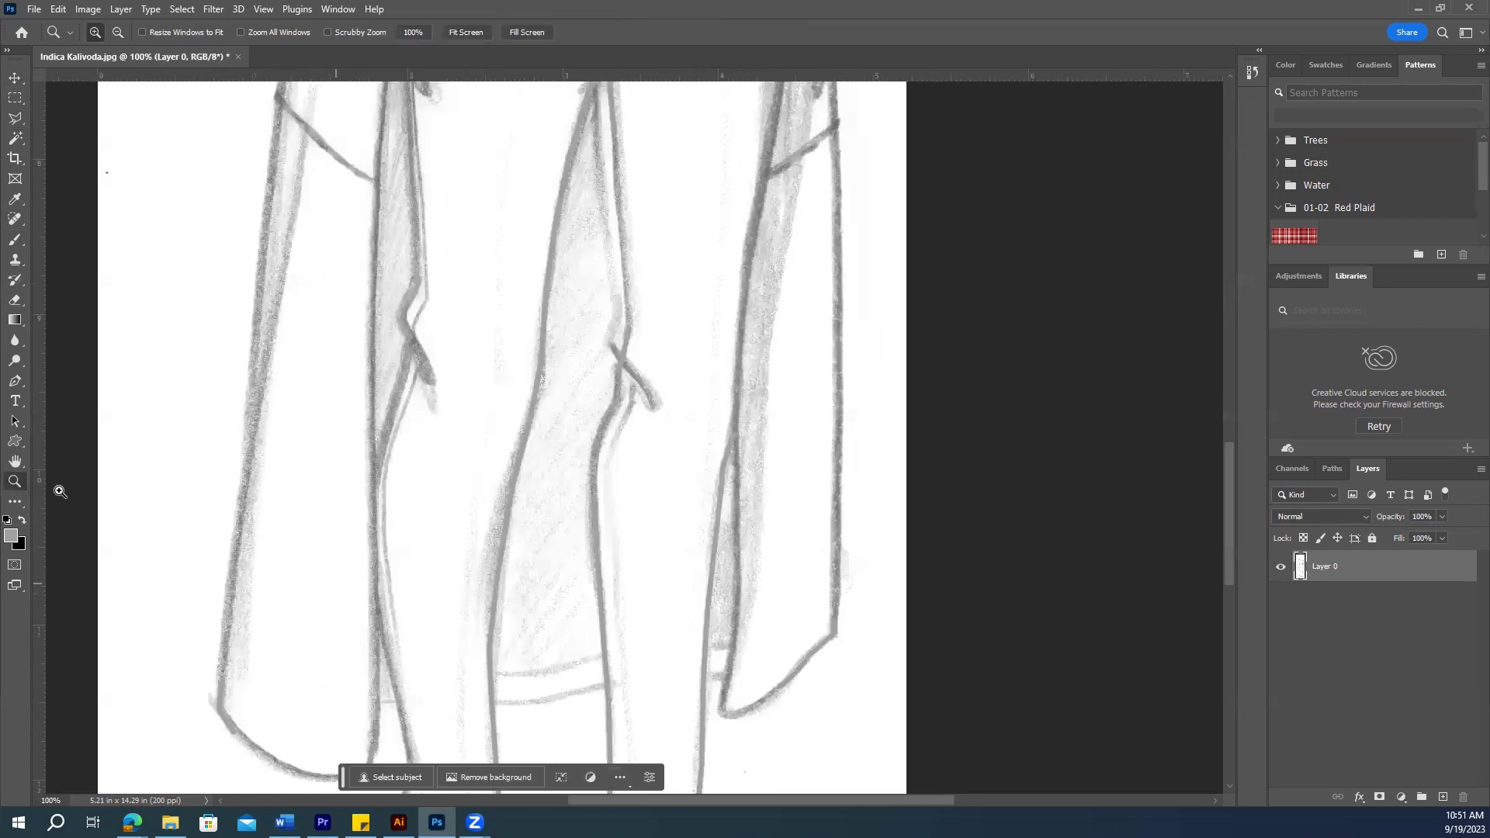
{"action": "left_click", "coordinate": [14, 239]}
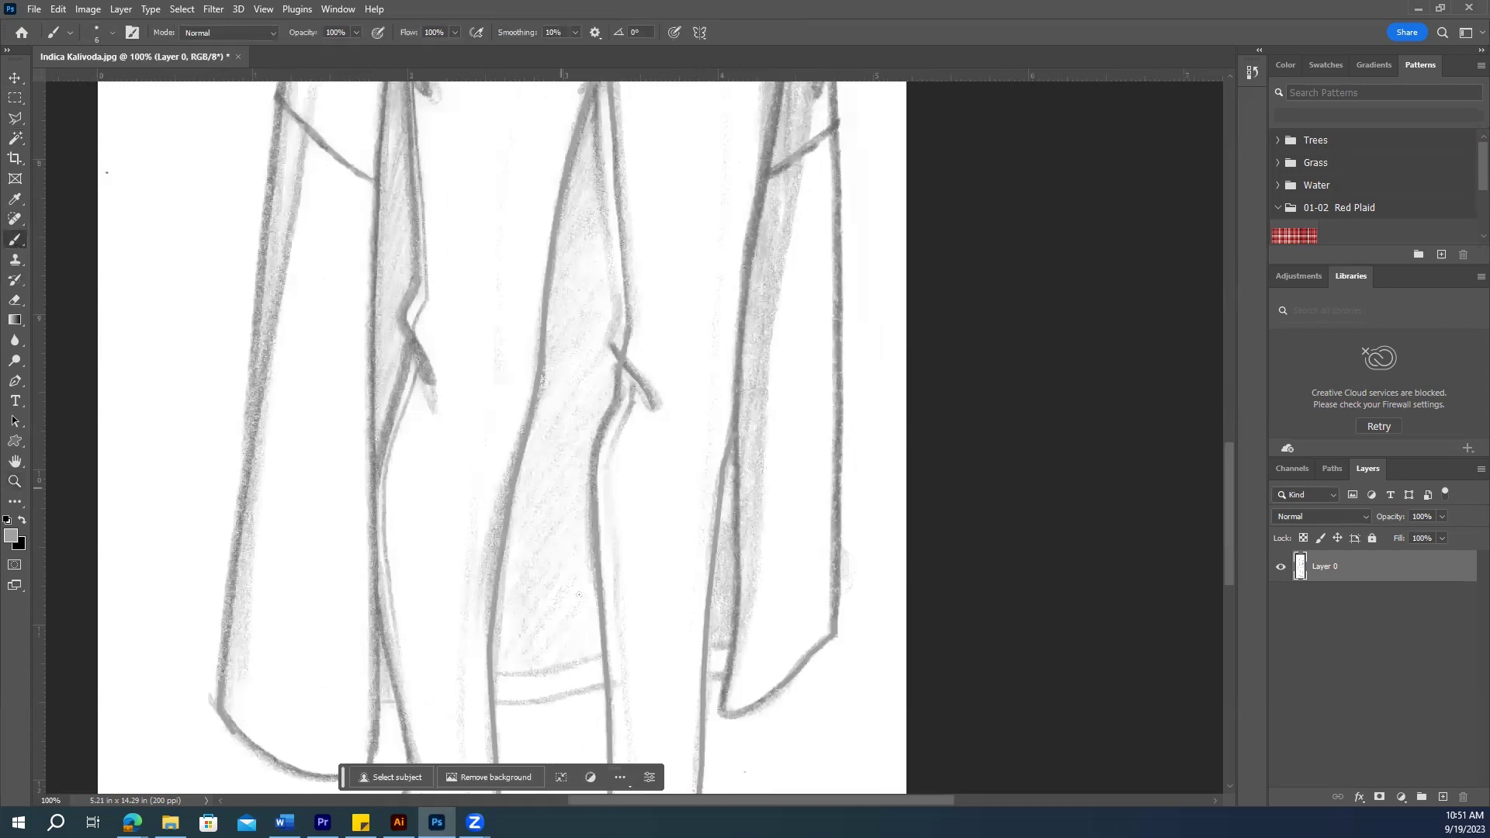
{"action": "left_click_drag", "start_coordinate": [496, 672], "coordinate": [605, 654]}
{"action": "left_click_drag", "start_coordinate": [495, 703], "coordinate": [607, 683]}
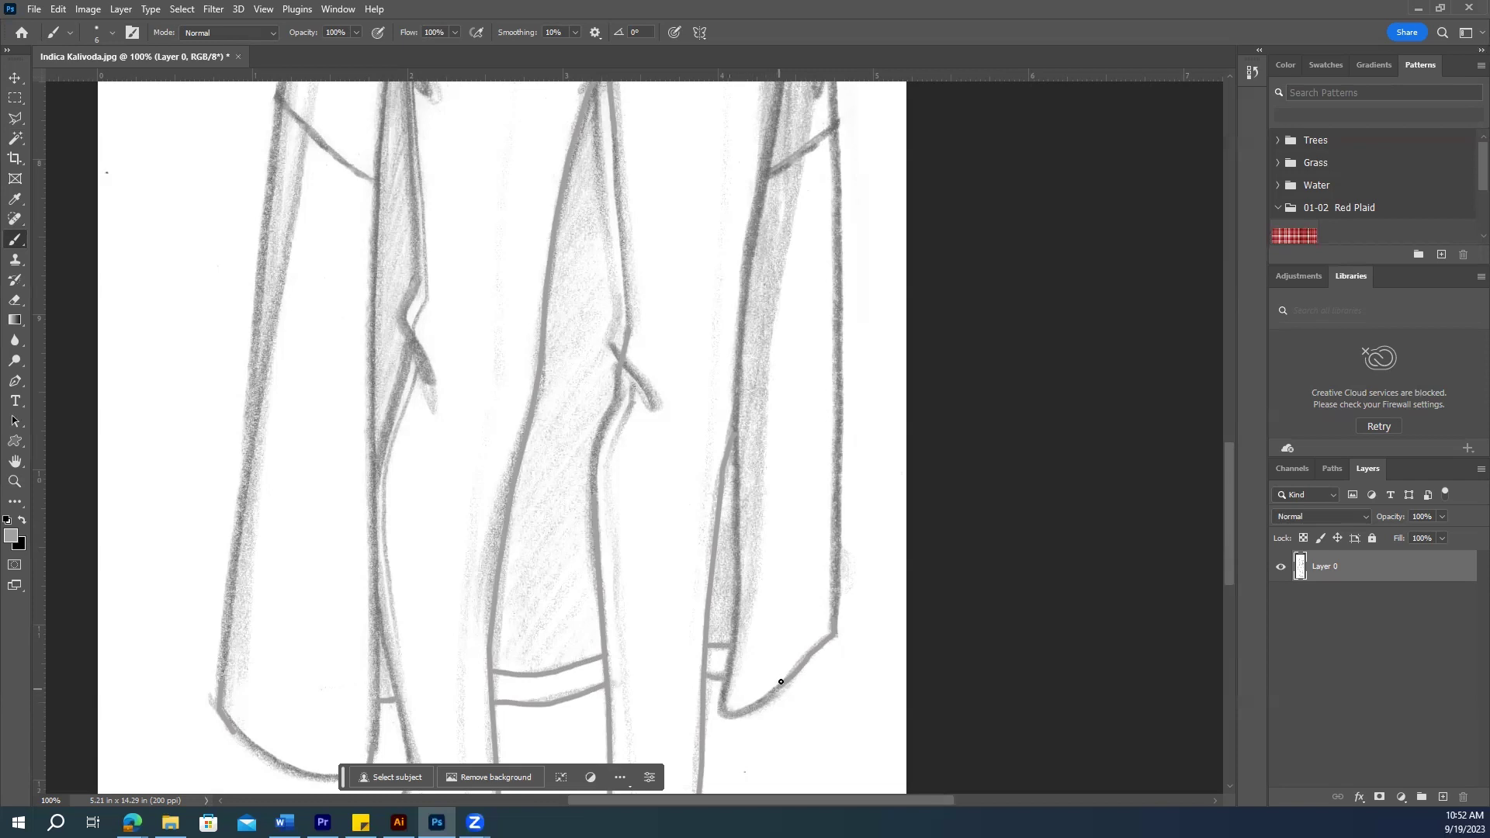
Step: Close the gap in the trouser leg outline just above the knee crease with a short grey brush stroke
{"action": "scroll", "coordinate": [713, 666], "scroll_direction": "up", "scroll_amount": 2}
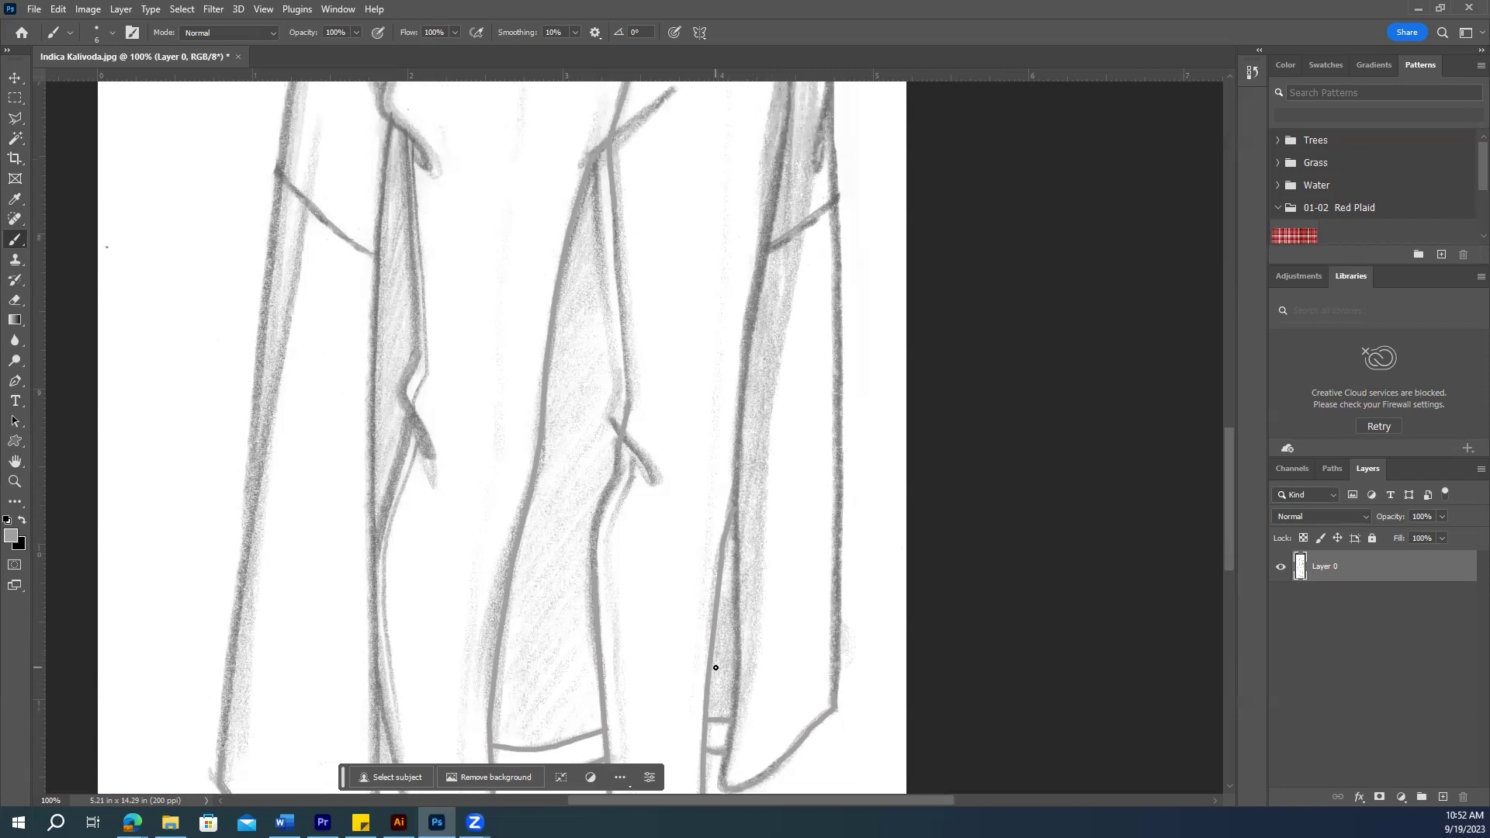
{"action": "scroll", "coordinate": [653, 378], "scroll_direction": "up", "scroll_amount": 2}
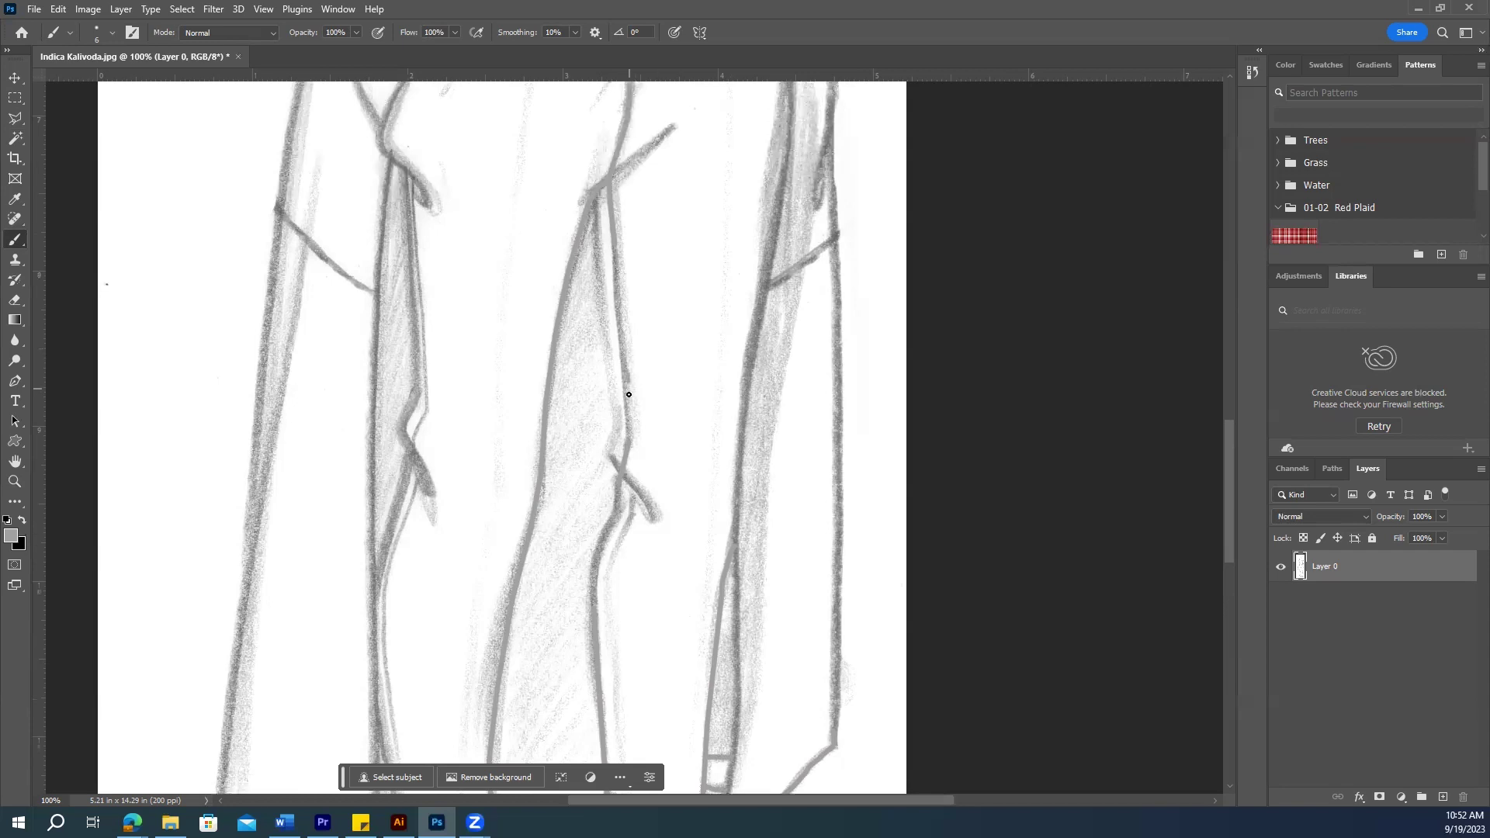
{"action": "left_click_drag", "start_coordinate": [632, 428], "coordinate": [626, 447]}
{"action": "scroll", "coordinate": [629, 306], "scroll_direction": "up", "scroll_amount": 1}
{"action": "scroll", "coordinate": [571, 447], "scroll_direction": "down", "scroll_amount": 1}
Step: Fit the figure on screen, test-select the white background around it with the contiguous Magic Wand, and clear the selection
{"action": "left_click", "coordinate": [14, 78]}
{"action": "left_click", "coordinate": [15, 480]}
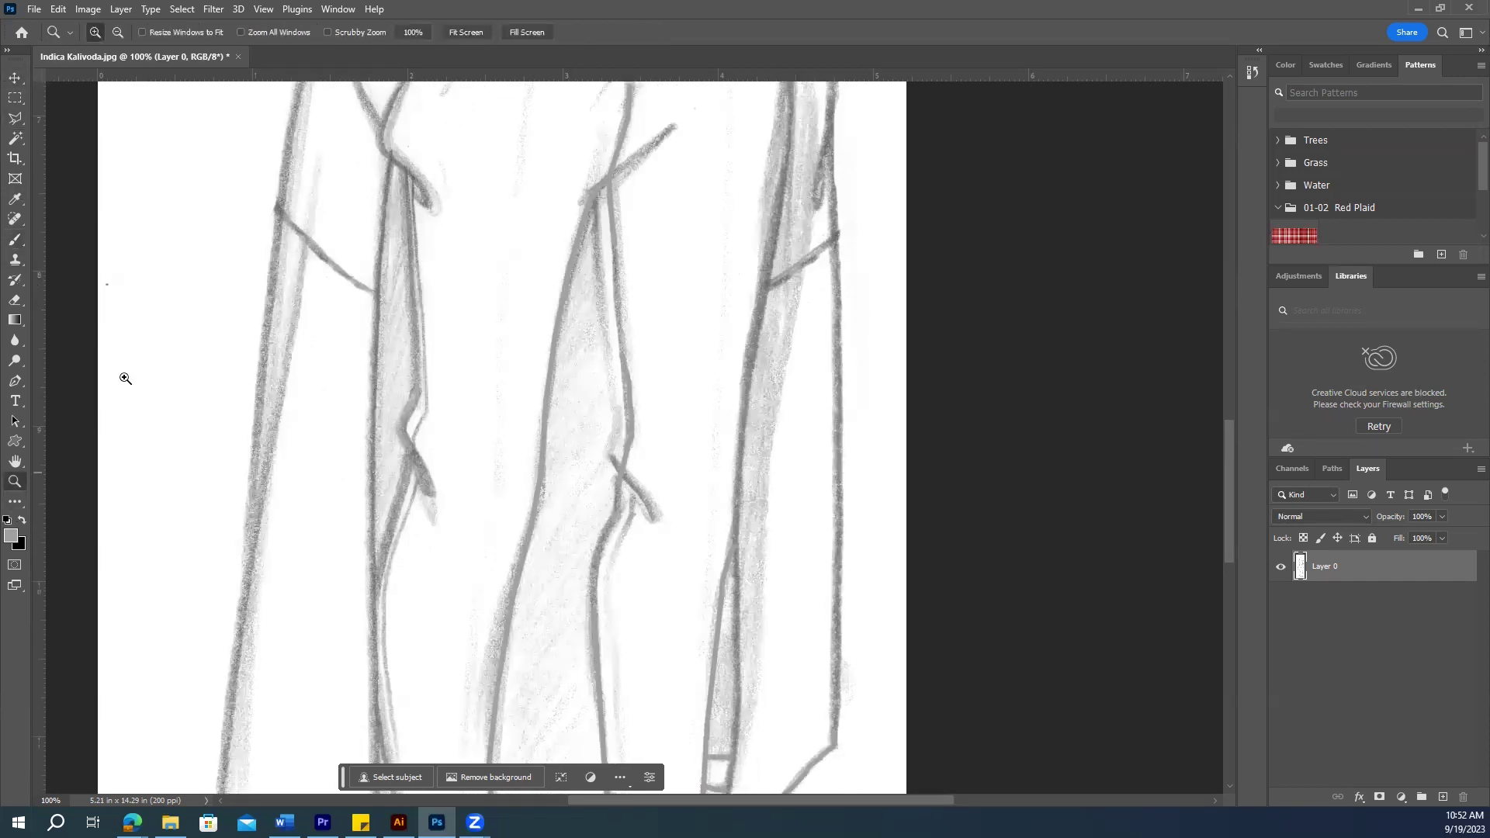
{"action": "left_click", "coordinate": [465, 32]}
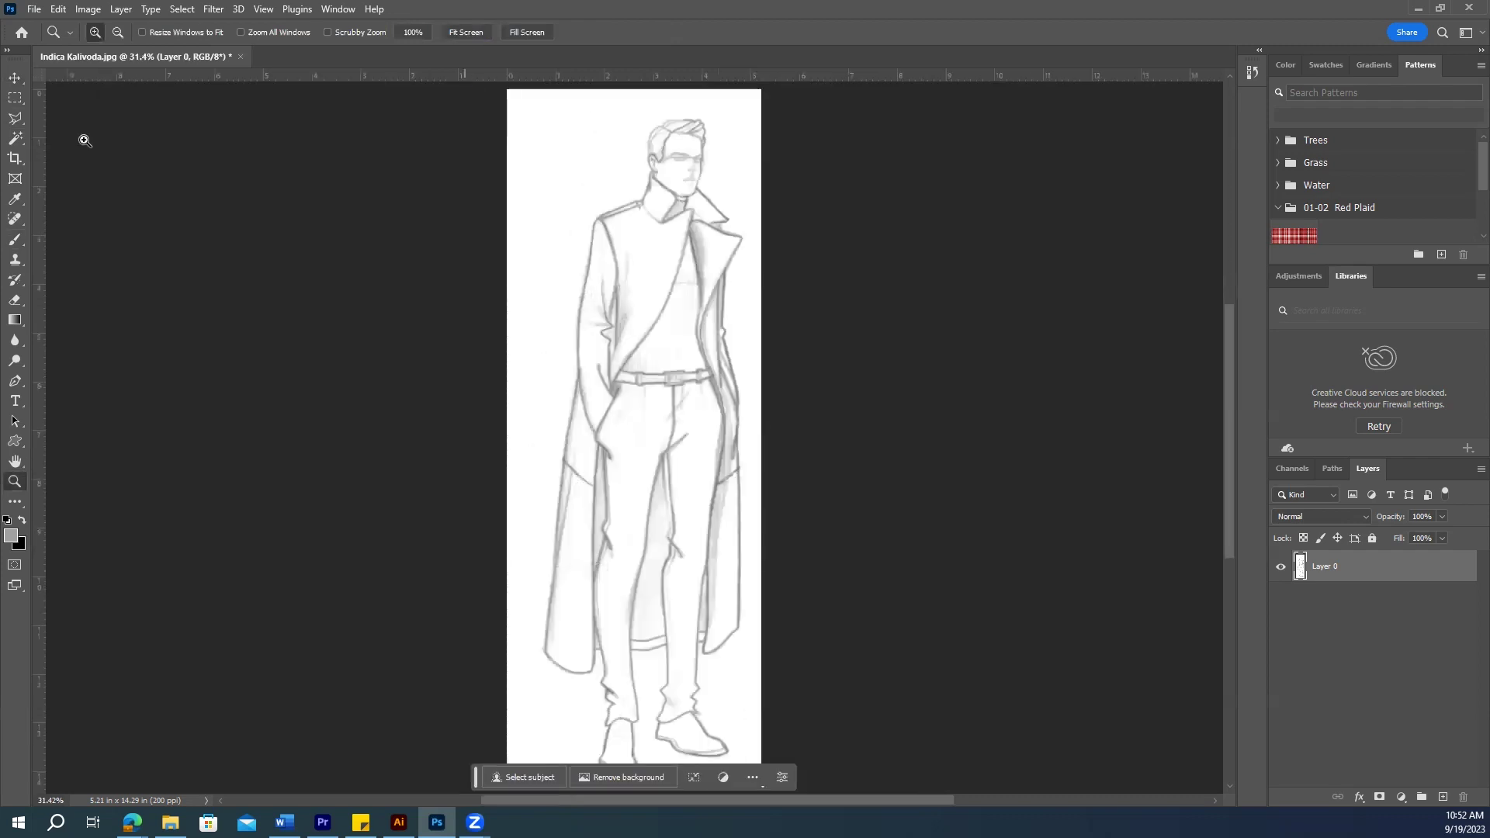
{"action": "left_click", "coordinate": [15, 138]}
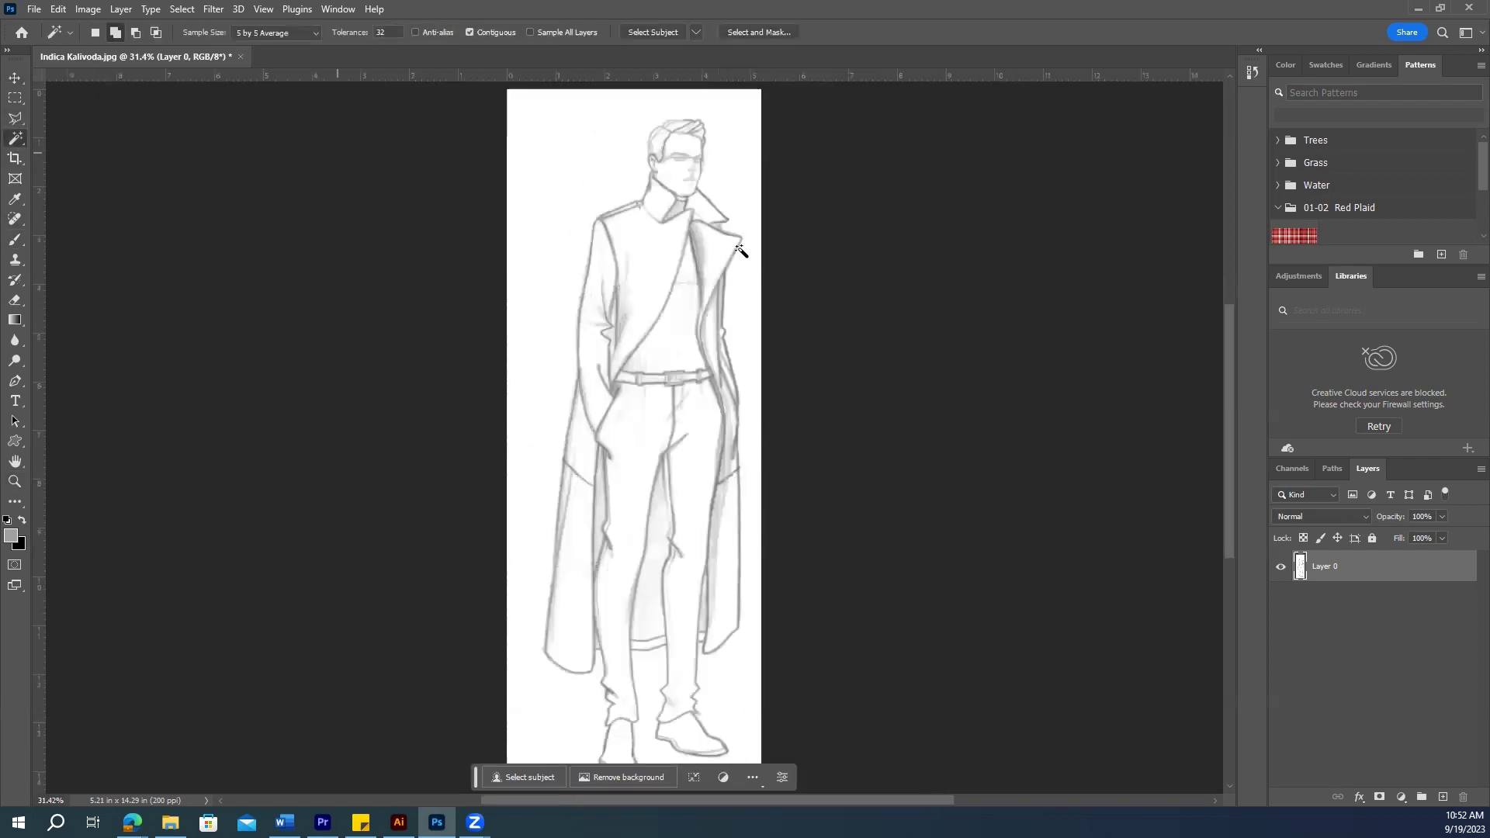
{"action": "left_click", "coordinate": [550, 197]}
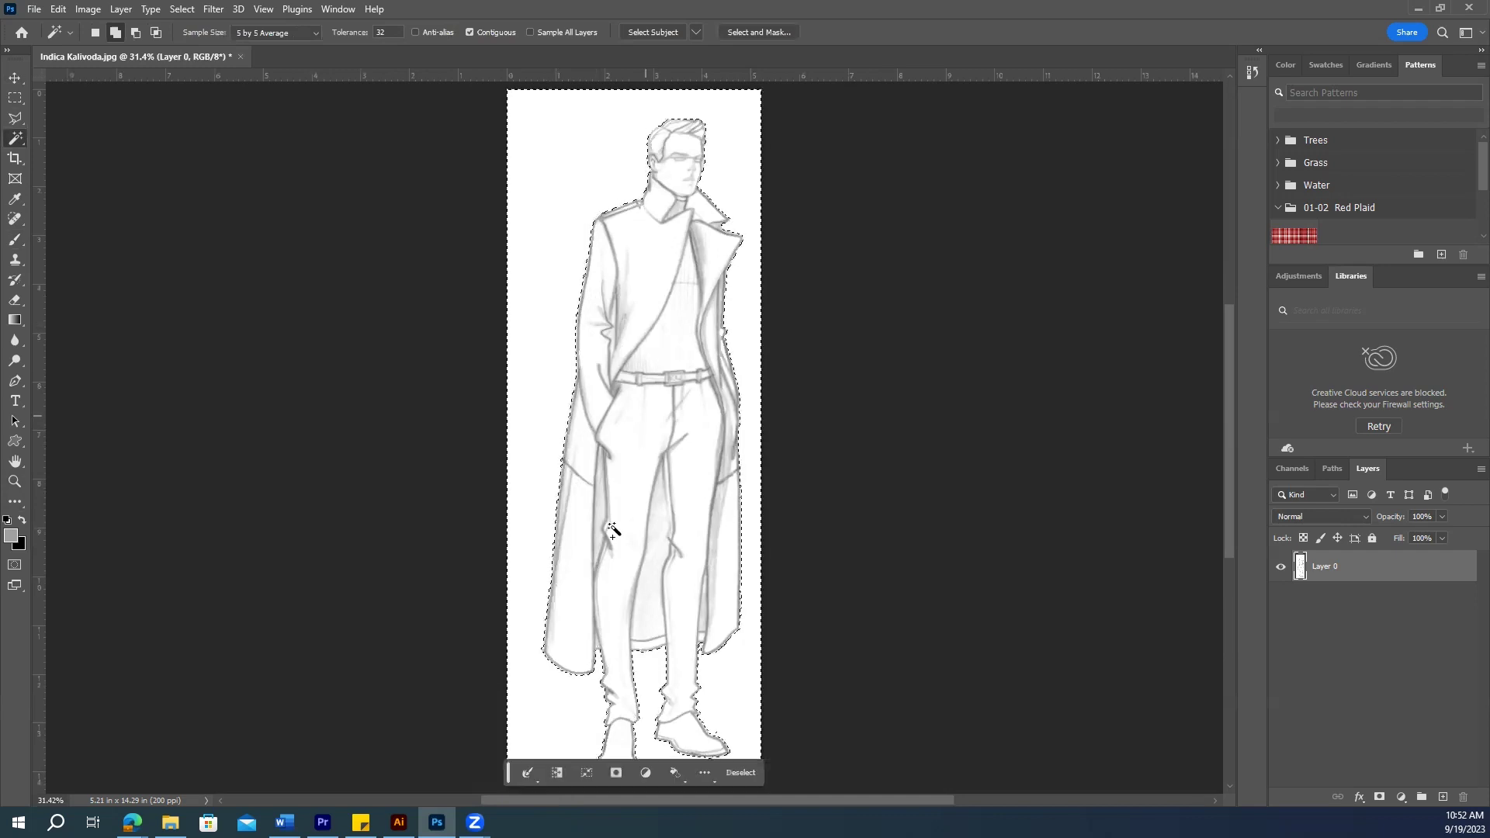
{"action": "scroll", "coordinate": [707, 673], "scroll_direction": "down", "scroll_amount": 1}
{"action": "scroll", "coordinate": [708, 673], "scroll_direction": "down", "scroll_amount": 1}
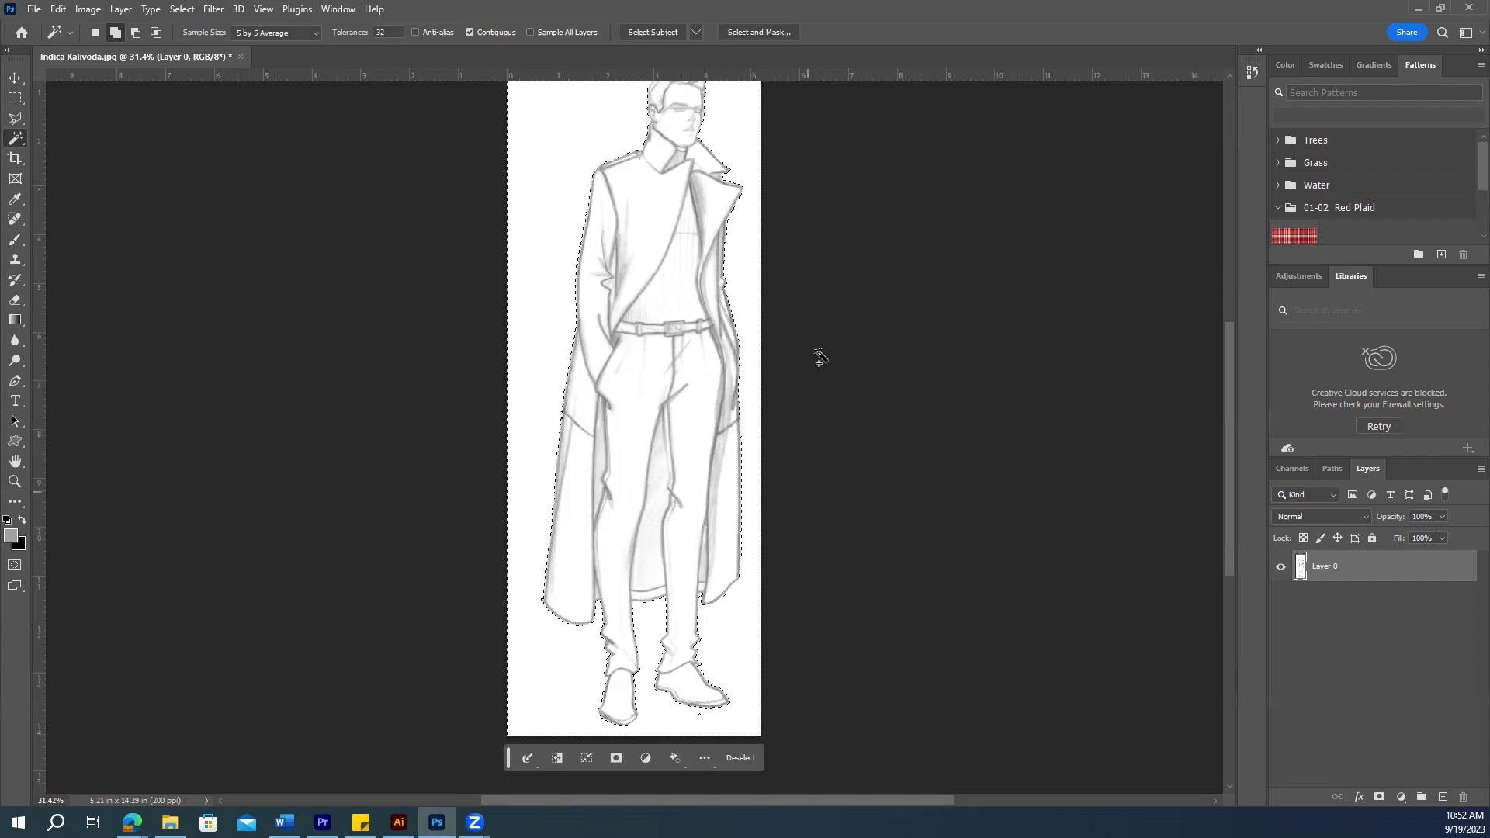
{"action": "scroll", "coordinate": [608, 353], "scroll_direction": "up", "scroll_amount": 1}
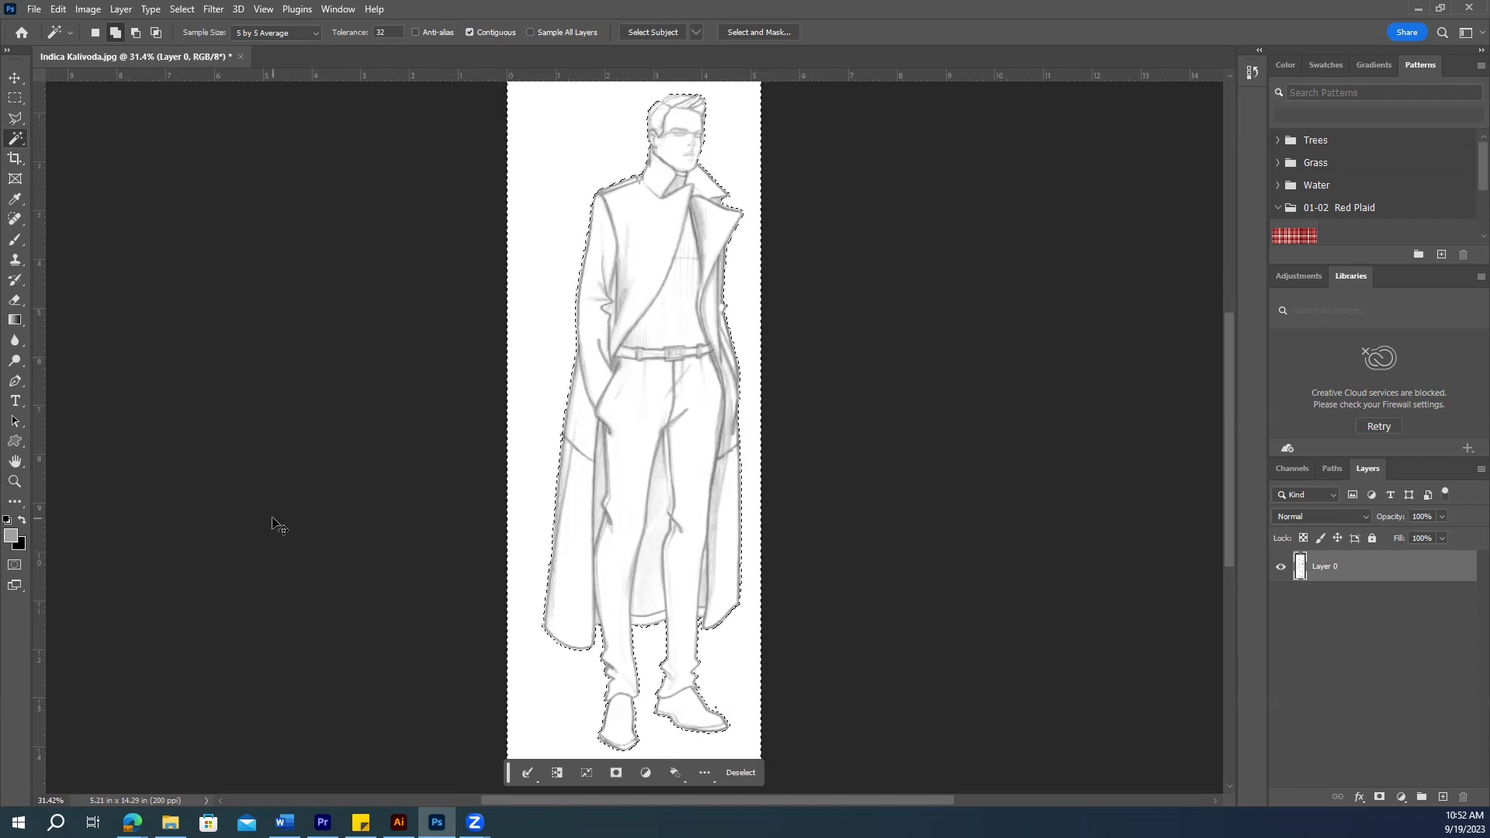
{"action": "key", "text": "ctrl+d"}
{"action": "left_click", "coordinate": [14, 77]}
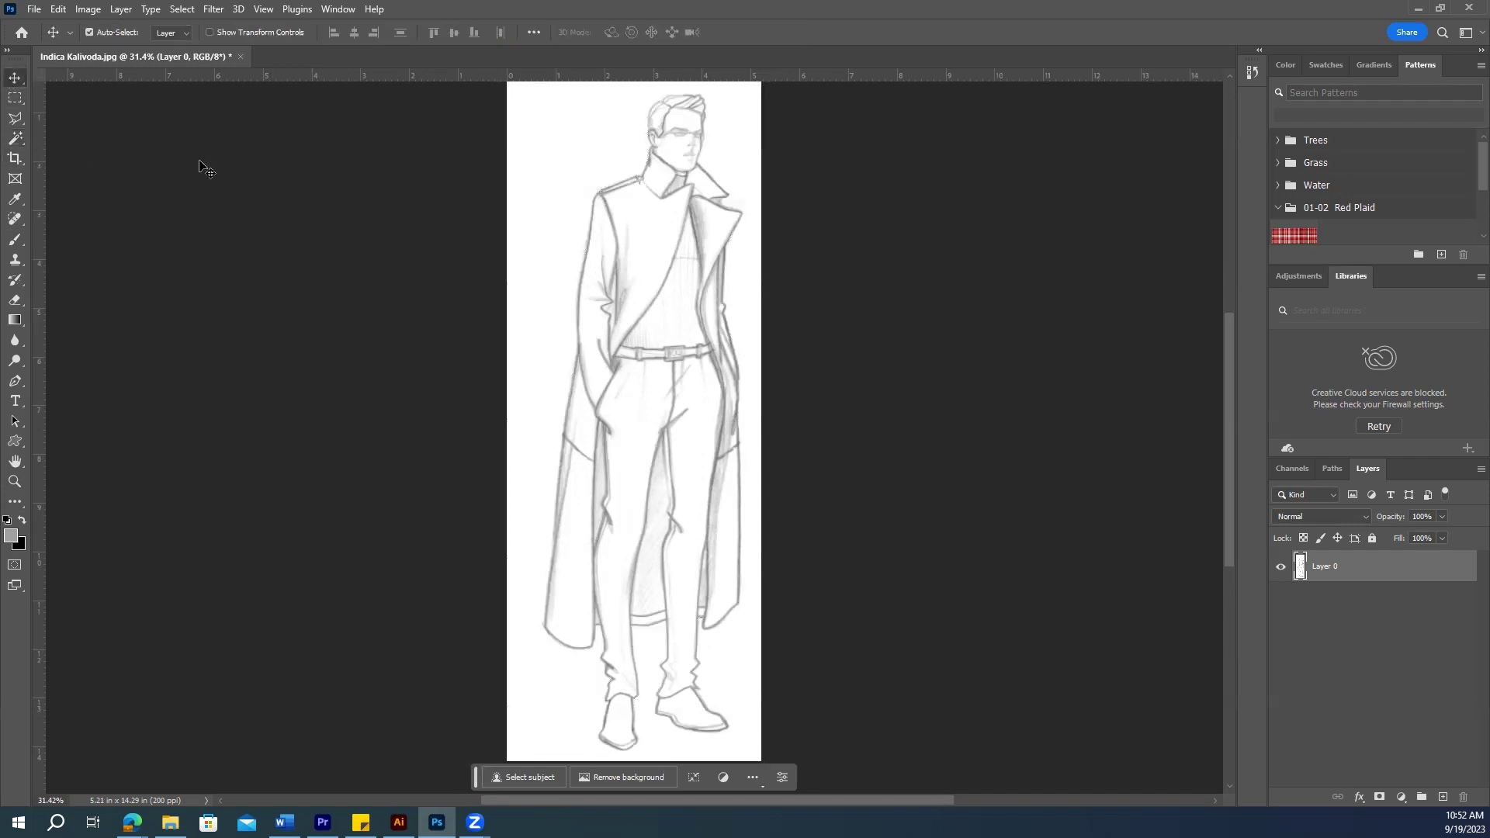
Step: Rename Layer 0 as Sketch
{"action": "double_click", "coordinate": [1328, 568]}
{"action": "type", "text": "Sketch"}
{"action": "left_click", "coordinate": [1390, 647]}
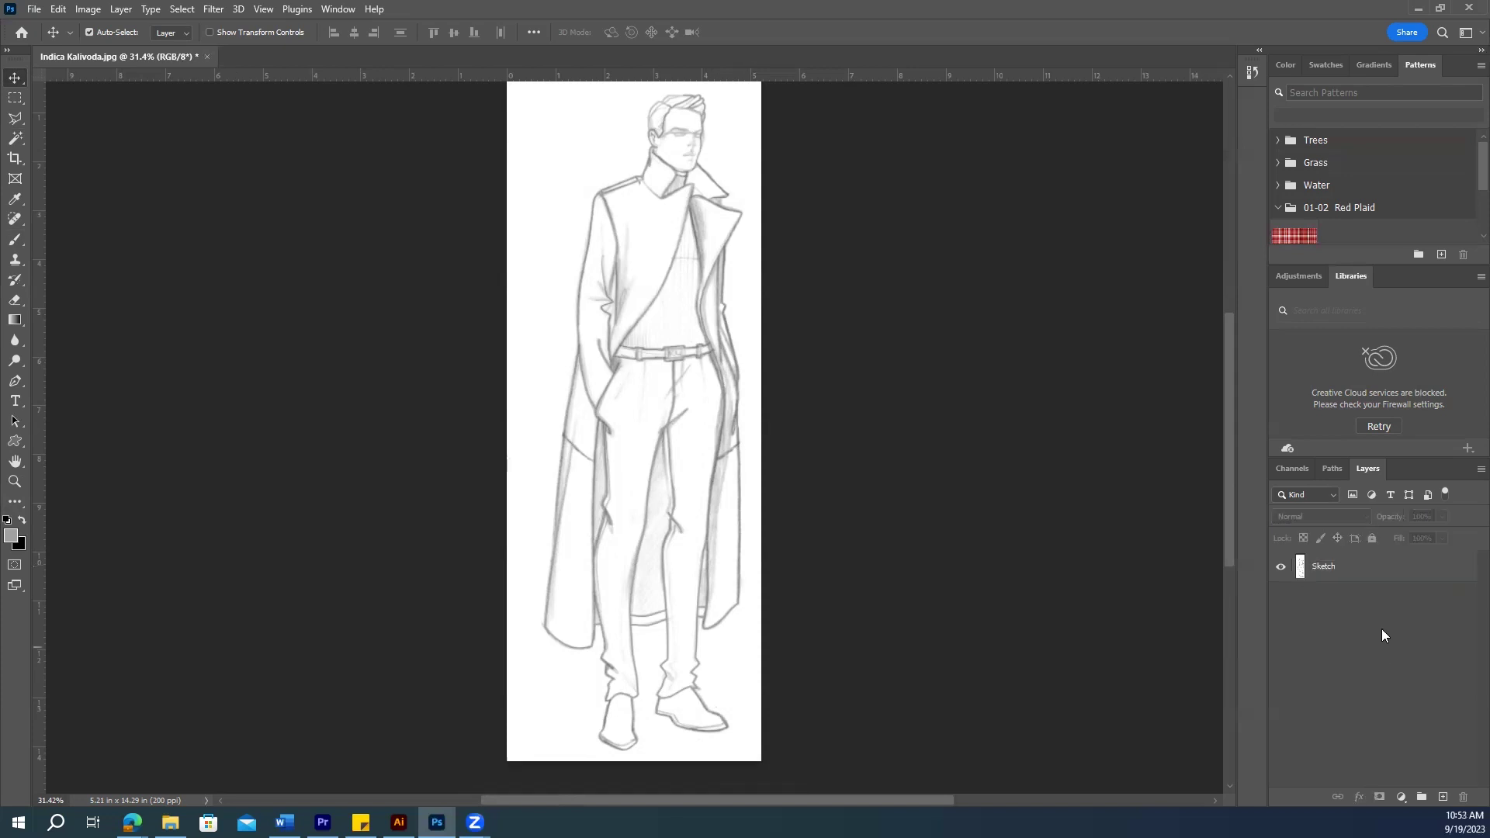
Step: Add seven empty layers and move the Sketch layer to the top of the layer stack
{"action": "left_click", "coordinate": [1353, 572]}
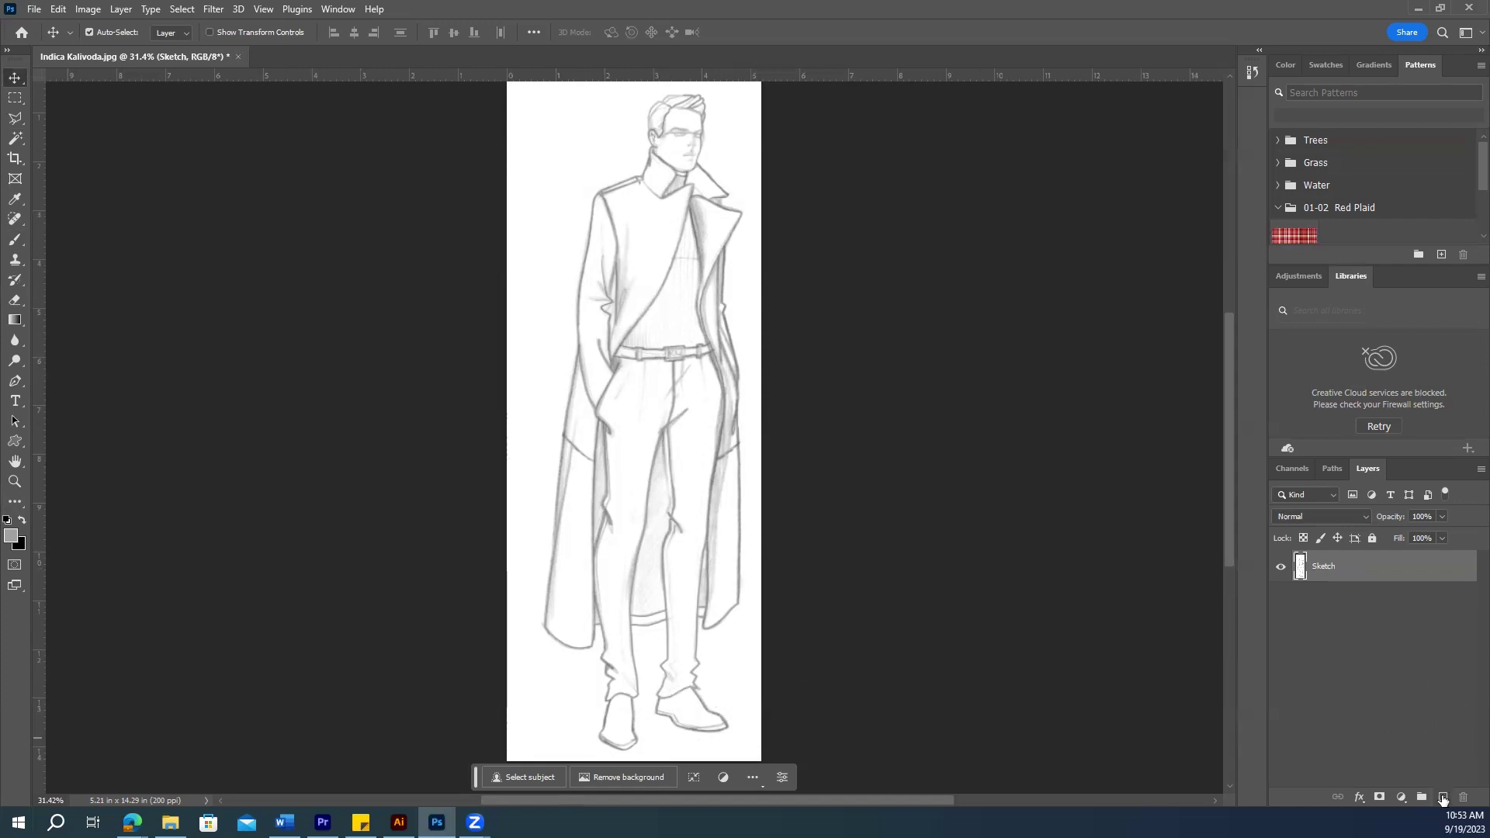
{"action": "left_click", "coordinate": [1441, 798]}
{"action": "left_click", "coordinate": [1441, 797]}
{"action": "left_click", "coordinate": [1440, 798]}
{"action": "left_click", "coordinate": [1440, 798]}
{"action": "left_click", "coordinate": [1441, 798]}
{"action": "left_click", "coordinate": [1441, 797]}
{"action": "left_click", "coordinate": [1441, 798]}
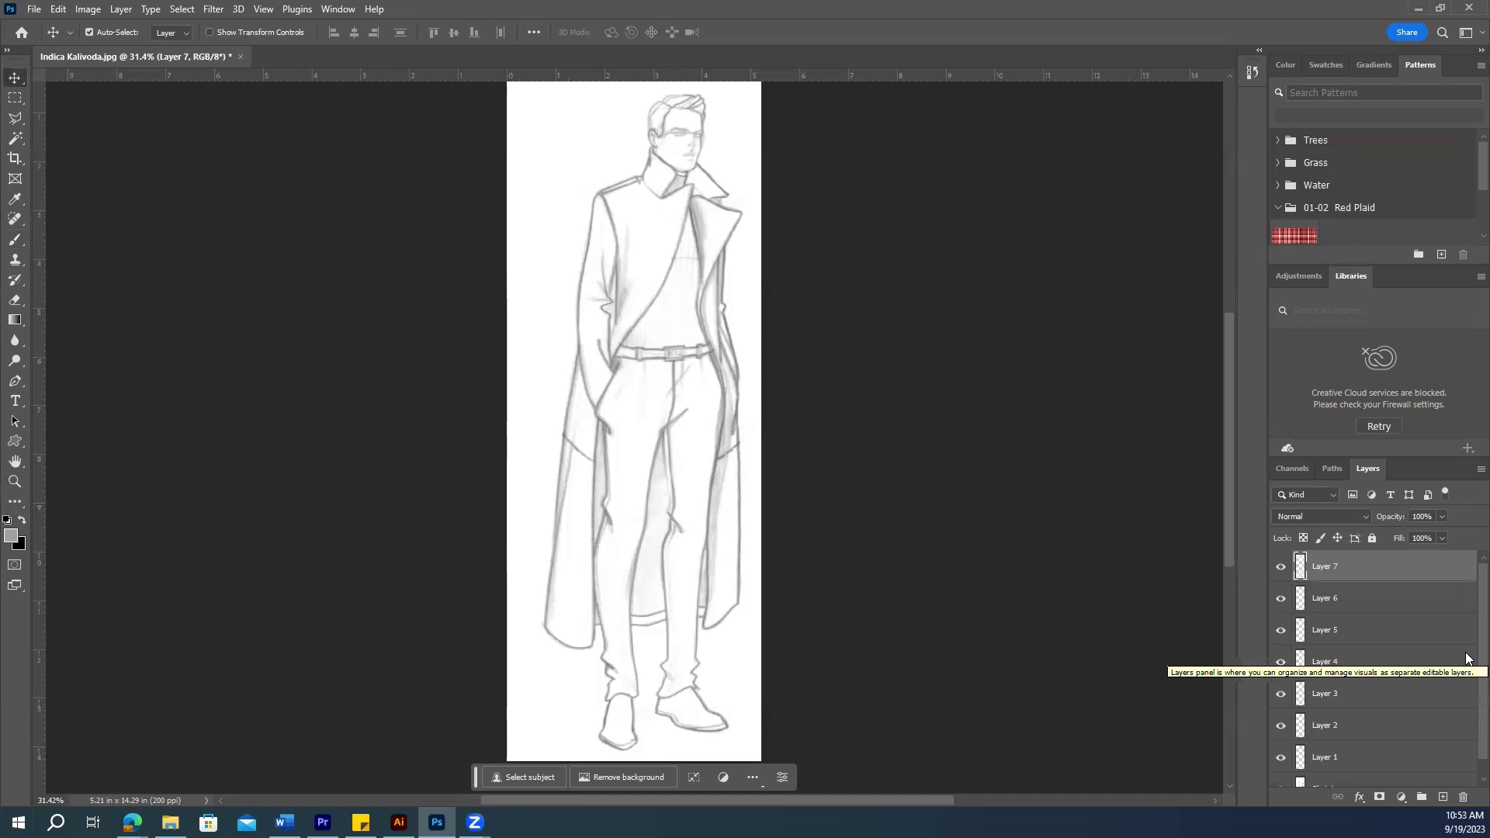
{"action": "scroll", "coordinate": [1464, 674], "scroll_direction": "down", "scroll_amount": 1}
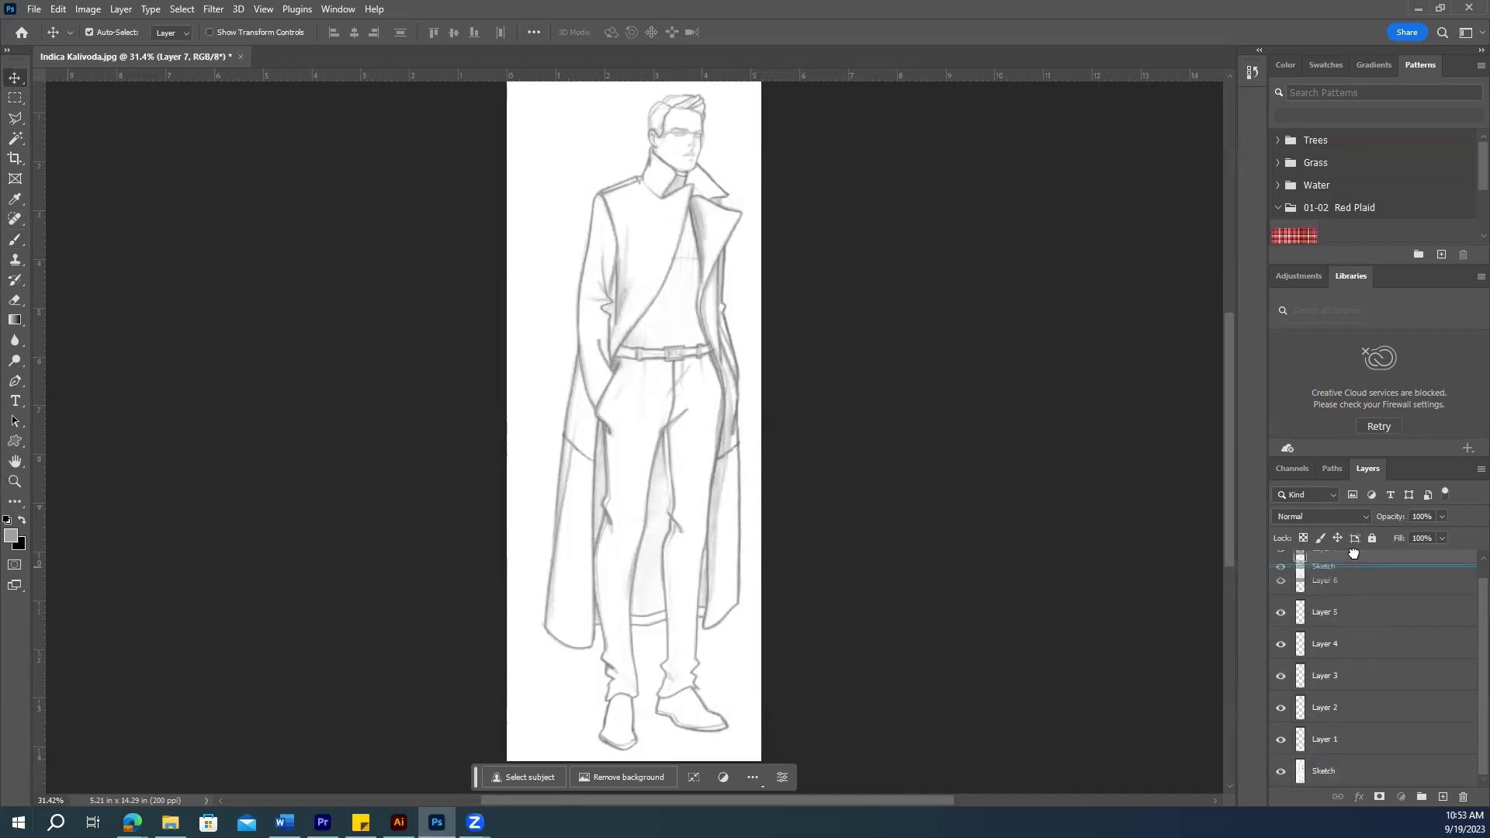
{"action": "left_click_drag", "start_coordinate": [1366, 770], "coordinate": [1359, 567]}
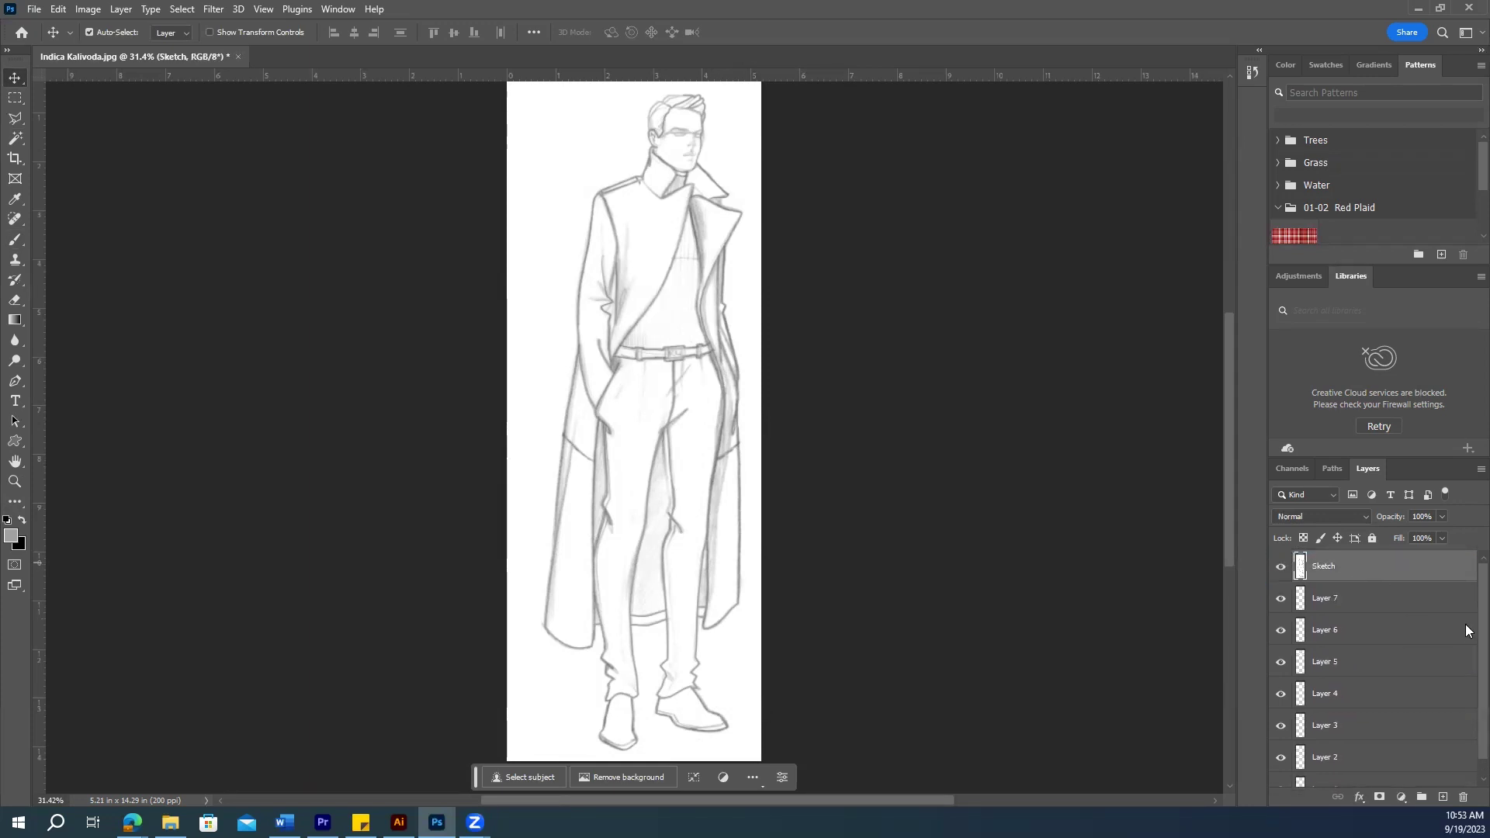
Step: Rename Layer 7 as Coat and Layer 6 as Shirt
{"action": "left_click", "coordinate": [1344, 600]}
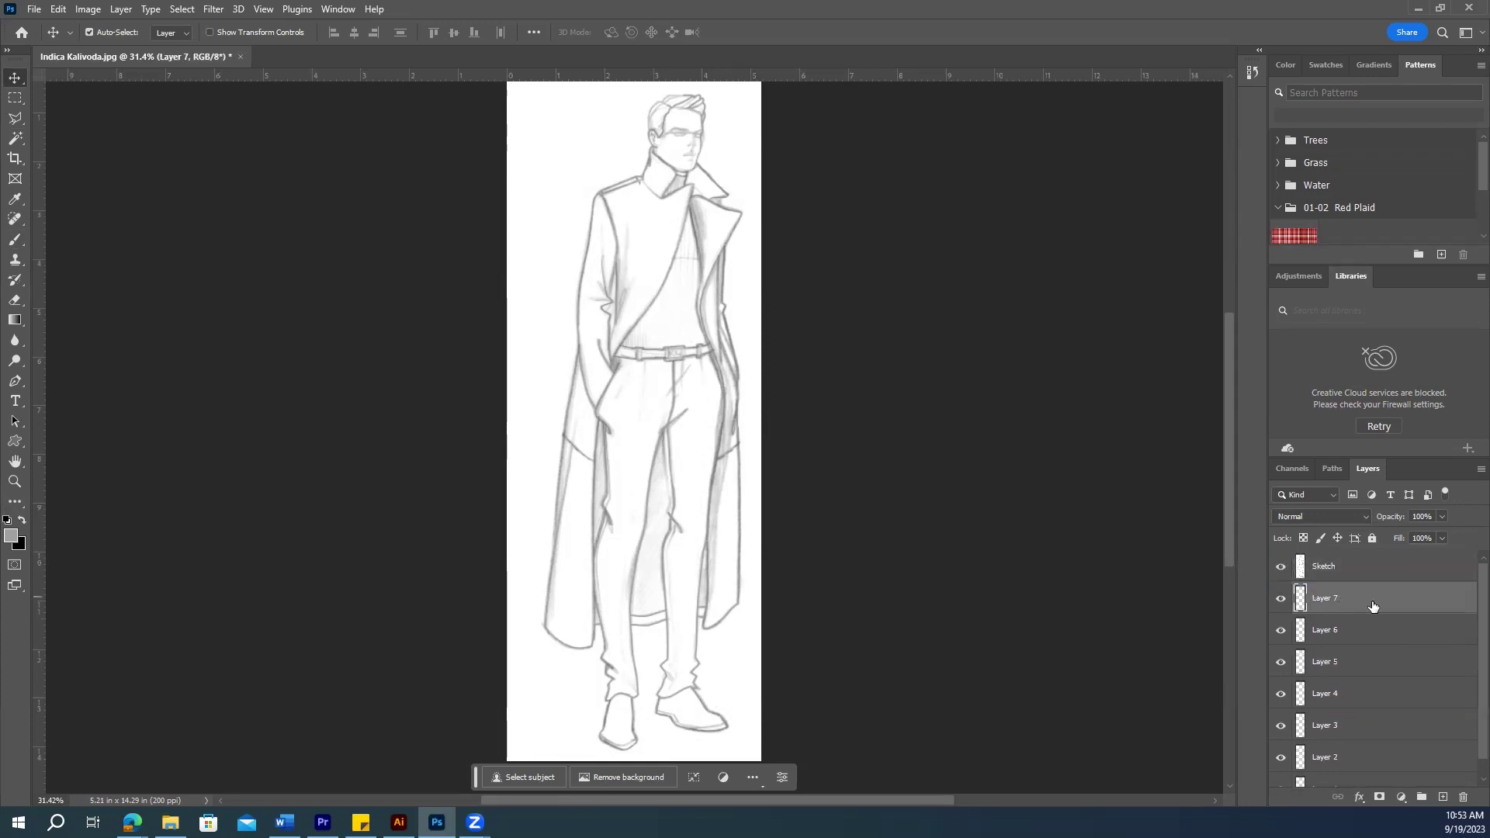
{"action": "double_click", "coordinate": [1326, 601]}
{"action": "type", "text": "coat"}
{"action": "left_click", "coordinate": [1336, 630]}
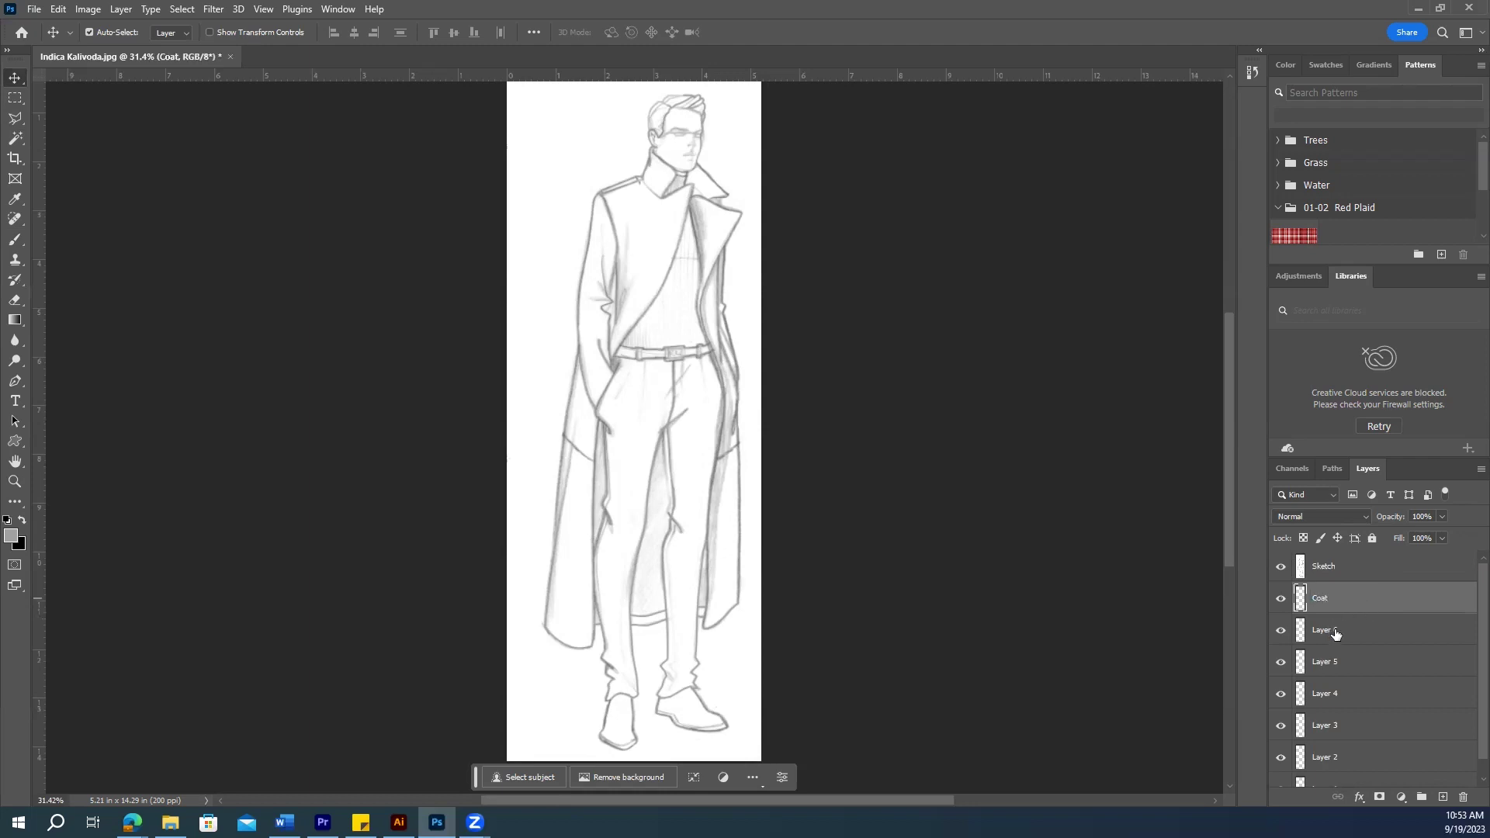
{"action": "double_click", "coordinate": [1336, 630]}
{"action": "type", "text": "Shirt"}
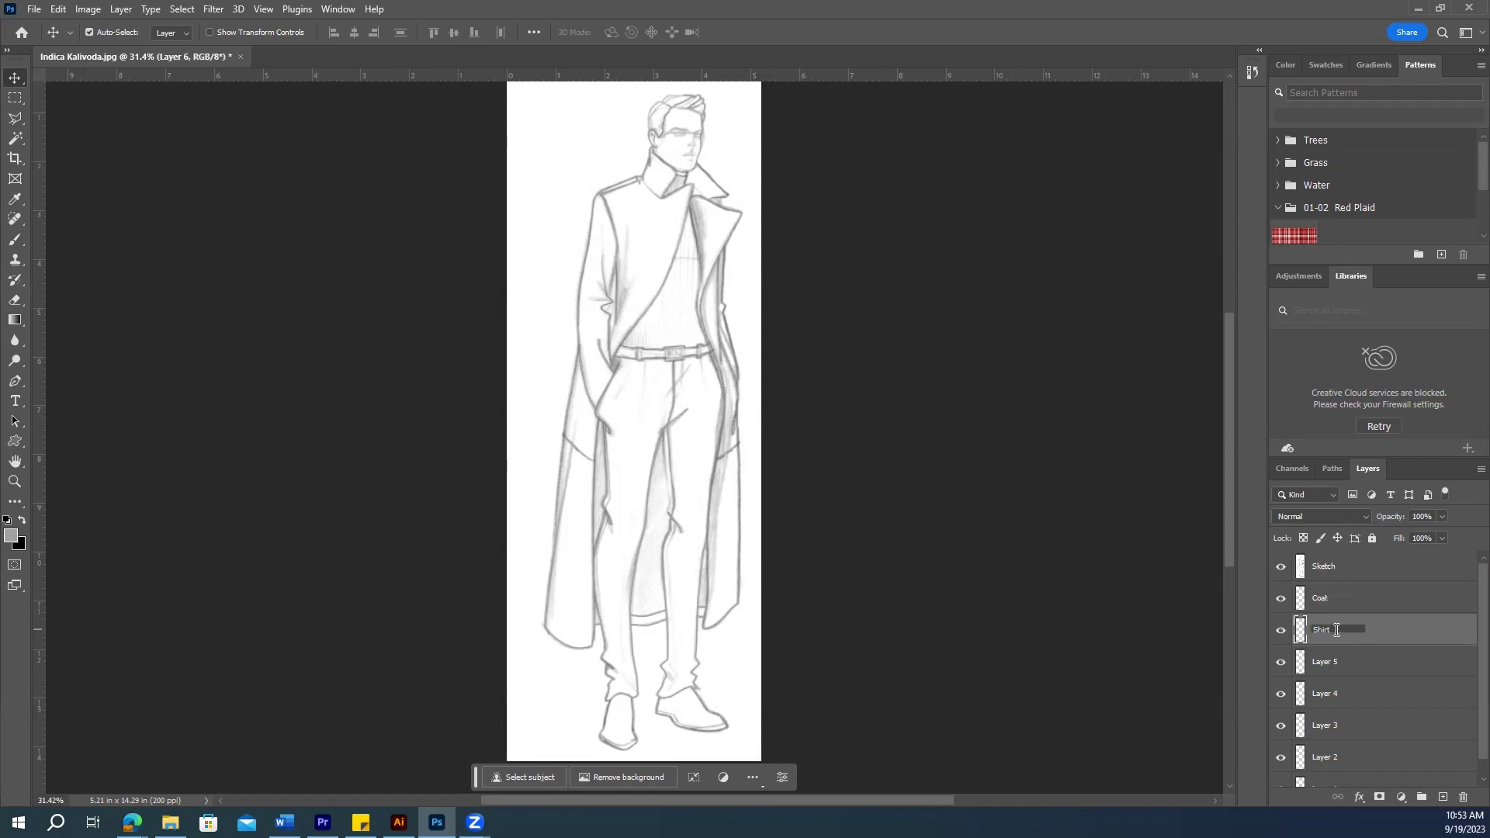
Step: Rename Layer 5 as Belt and Layer 4 as Pant
{"action": "double_click", "coordinate": [1329, 664]}
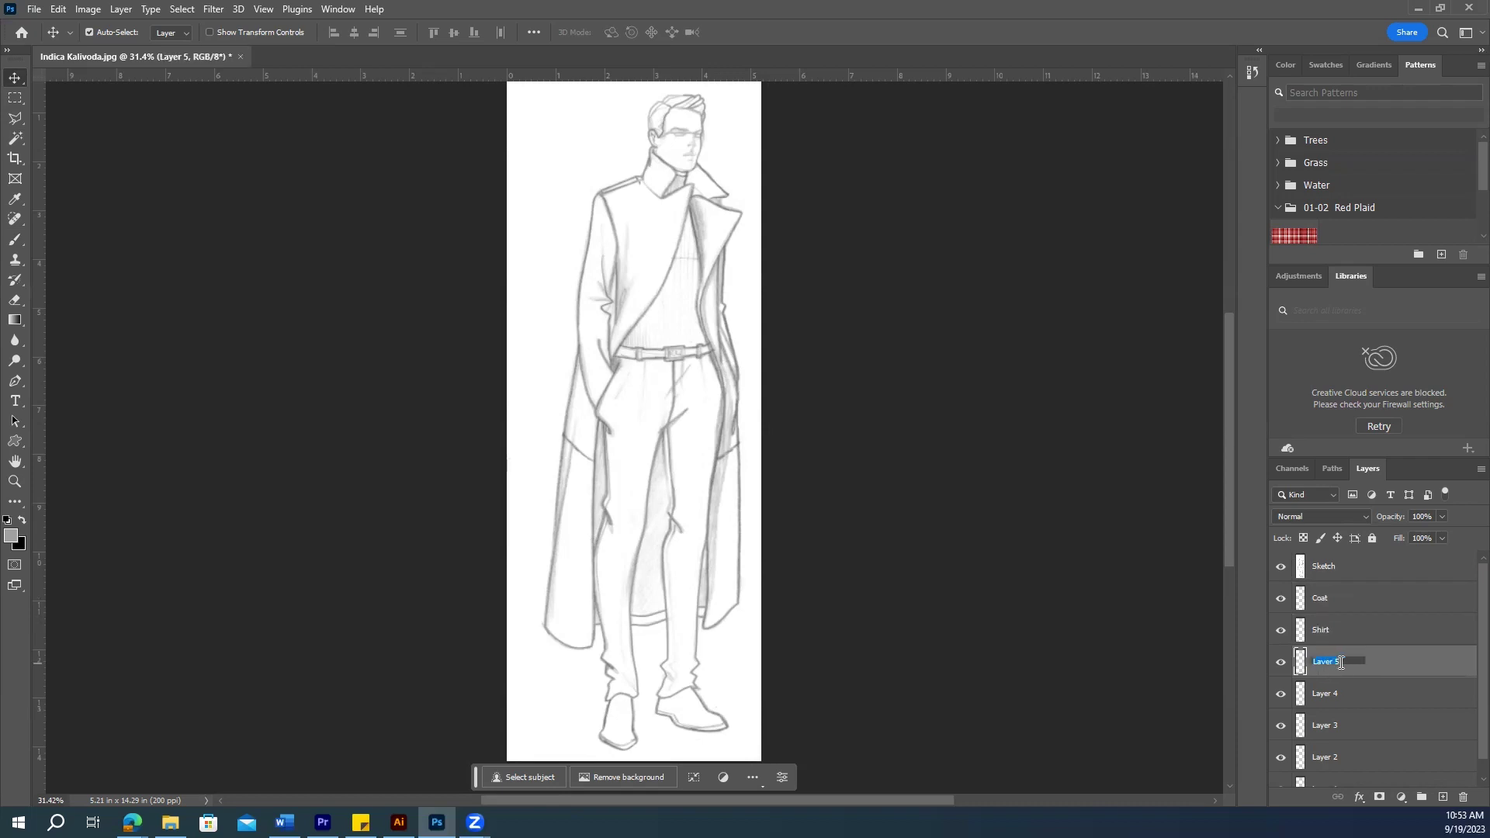
{"action": "type", "text": "Belt"}
{"action": "double_click", "coordinate": [1330, 693]}
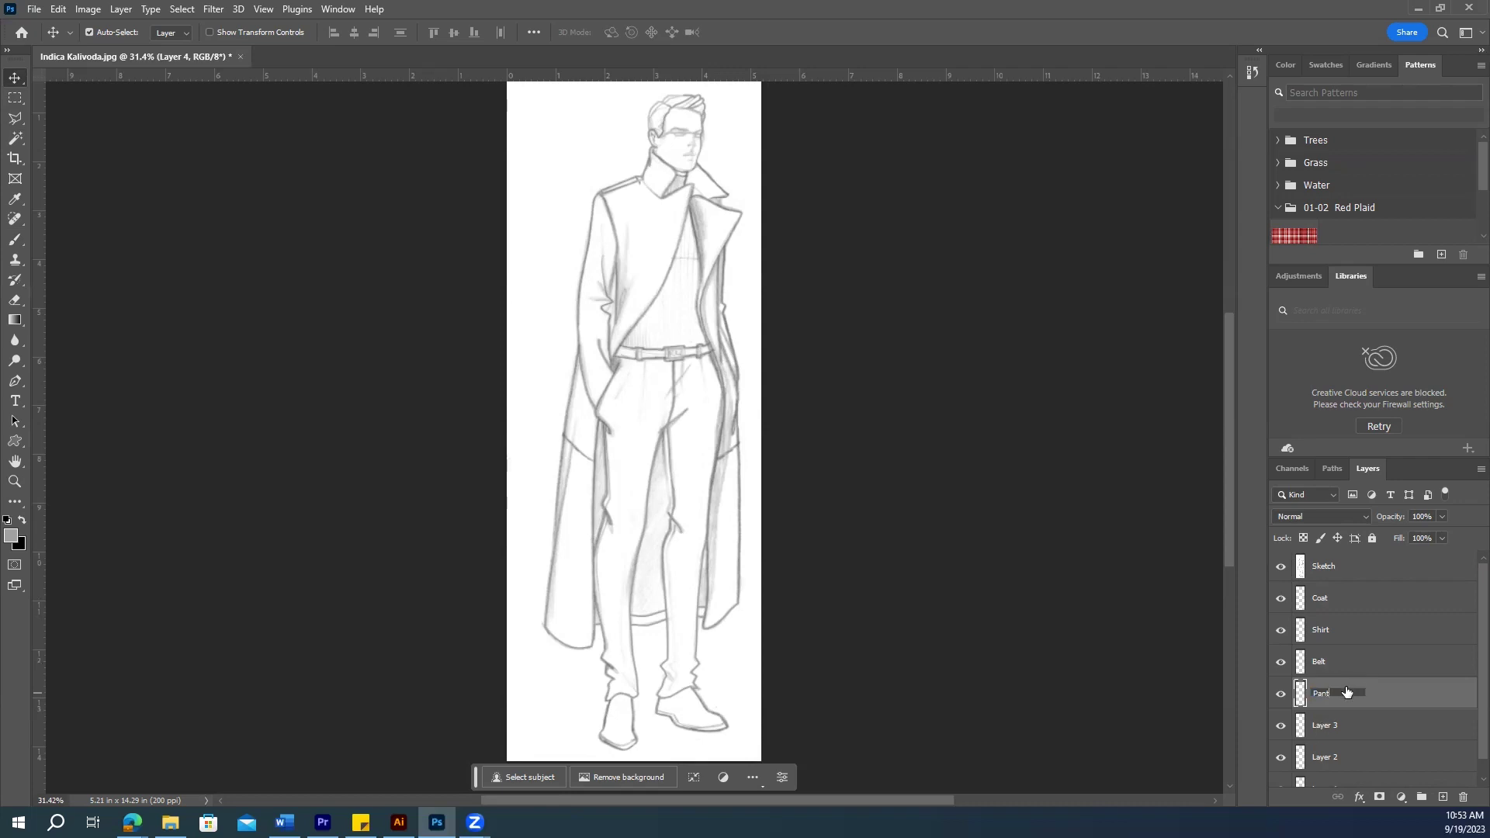
Step: Rename Layer 3 as Lining and Layer 2 as Shoes
{"action": "left_click", "coordinate": [1331, 727]}
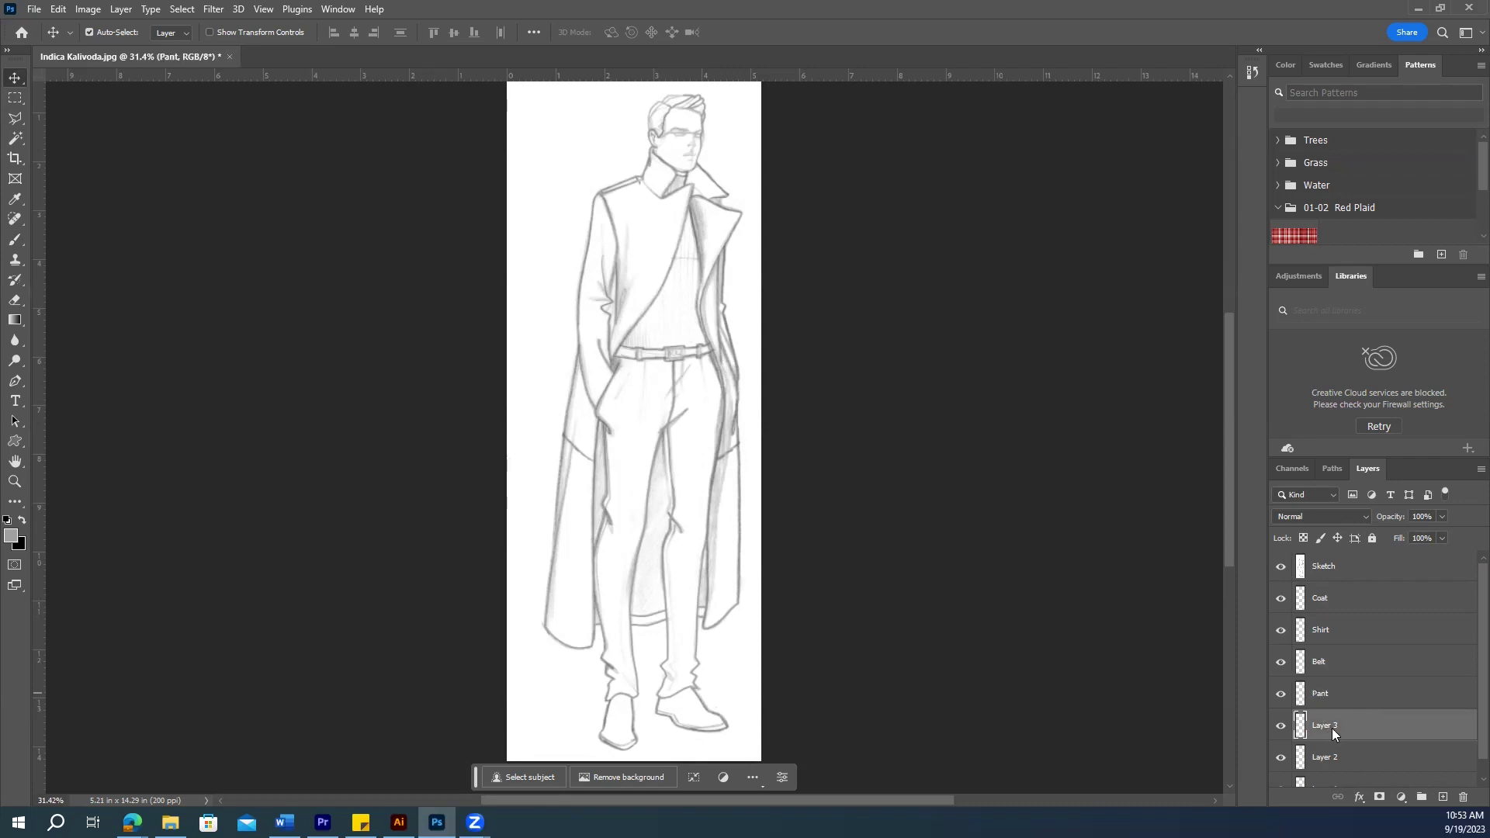
{"action": "double_click", "coordinate": [1331, 726]}
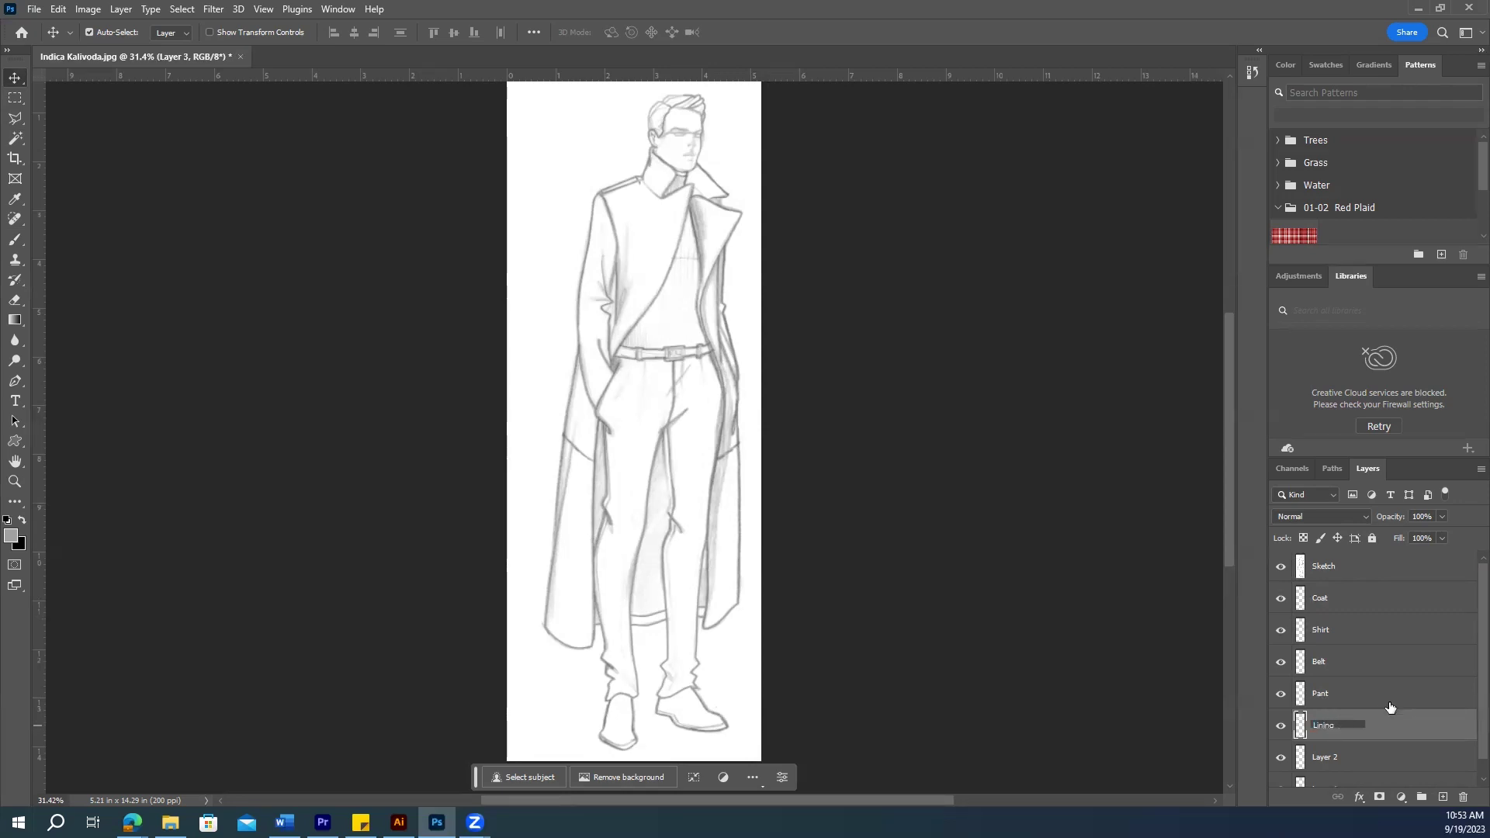
{"action": "double_click", "coordinate": [1329, 757]}
{"action": "type", "text": "S"}
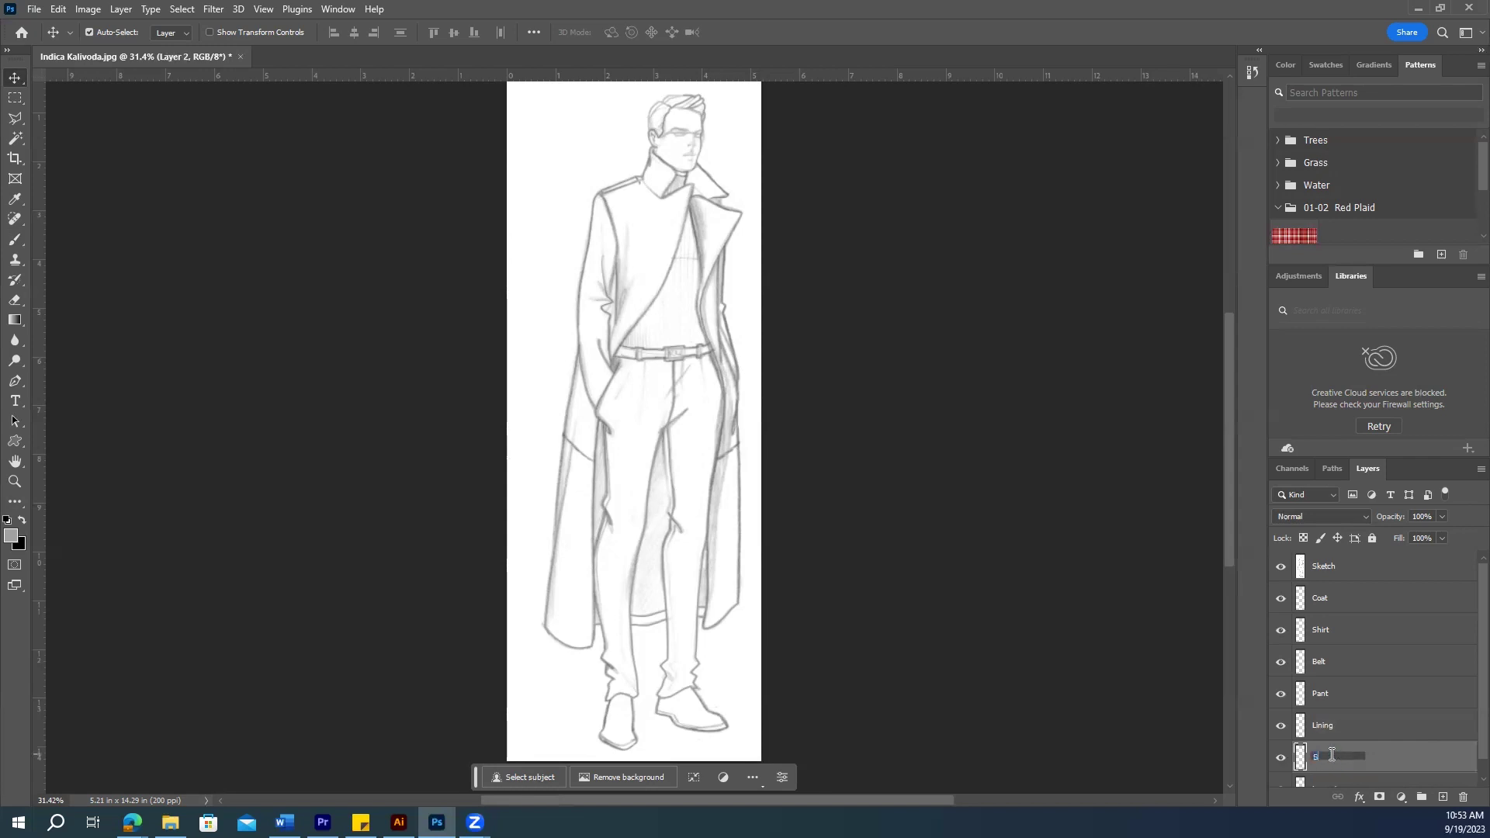
{"action": "type", "text": "hoes"}
{"action": "key", "text": "Return"}
Step: Rename Layer 1 as Hair and add another layer beneath it named Face
{"action": "scroll", "coordinate": [1465, 744], "scroll_direction": "down", "scroll_amount": 1}
{"action": "double_click", "coordinate": [1325, 773]}
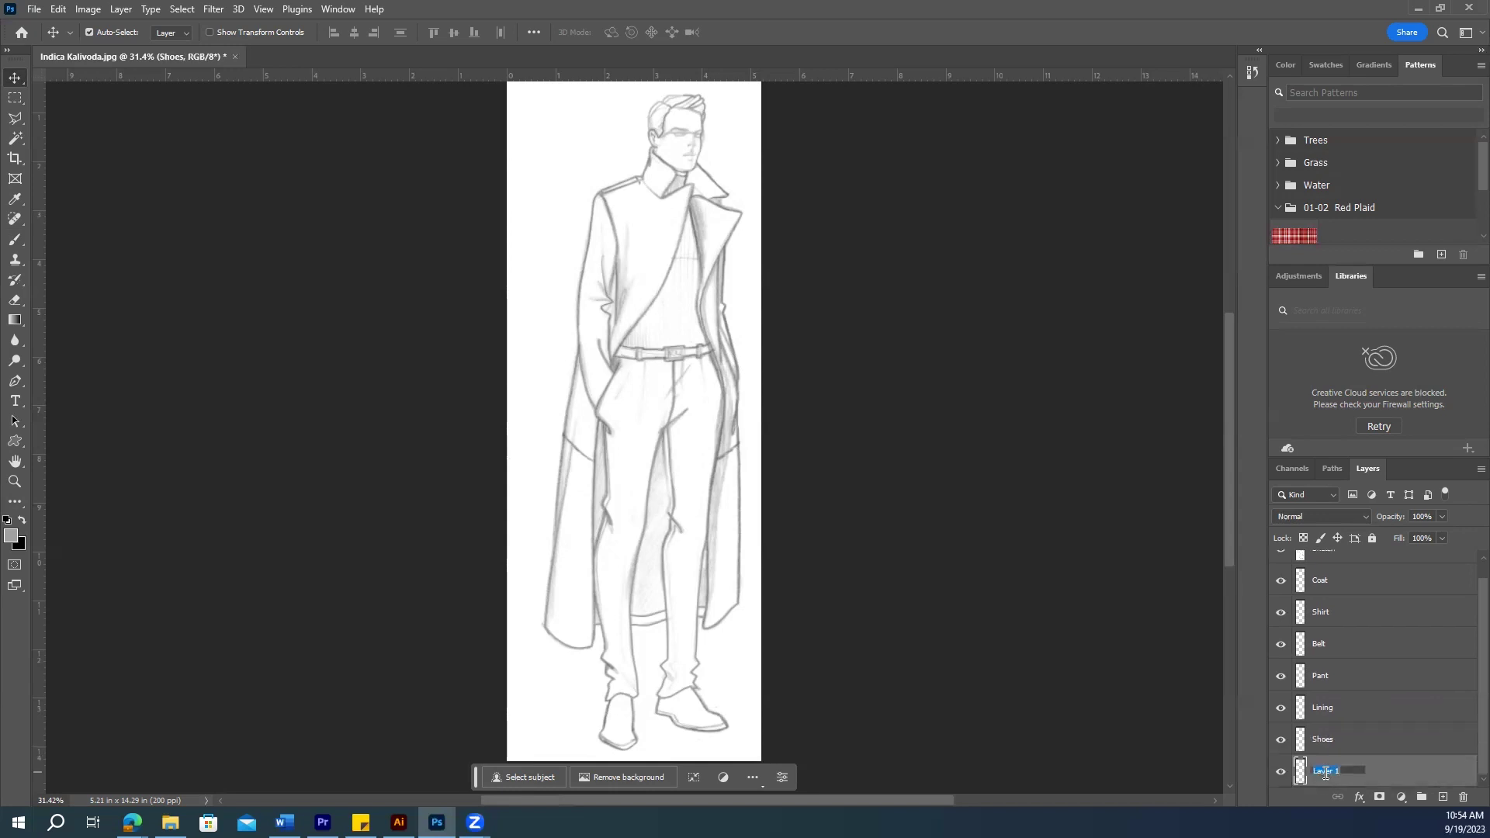
{"action": "type", "text": "Hair"}
{"action": "key", "text": "Escape"}
{"action": "scroll", "coordinate": [1458, 737], "scroll_direction": "down", "scroll_amount": 1}
{"action": "left_click_drag", "start_coordinate": [1372, 743], "coordinate": [1359, 773]}
{"action": "double_click", "coordinate": [1344, 770]}
{"action": "type", "text": "B"}
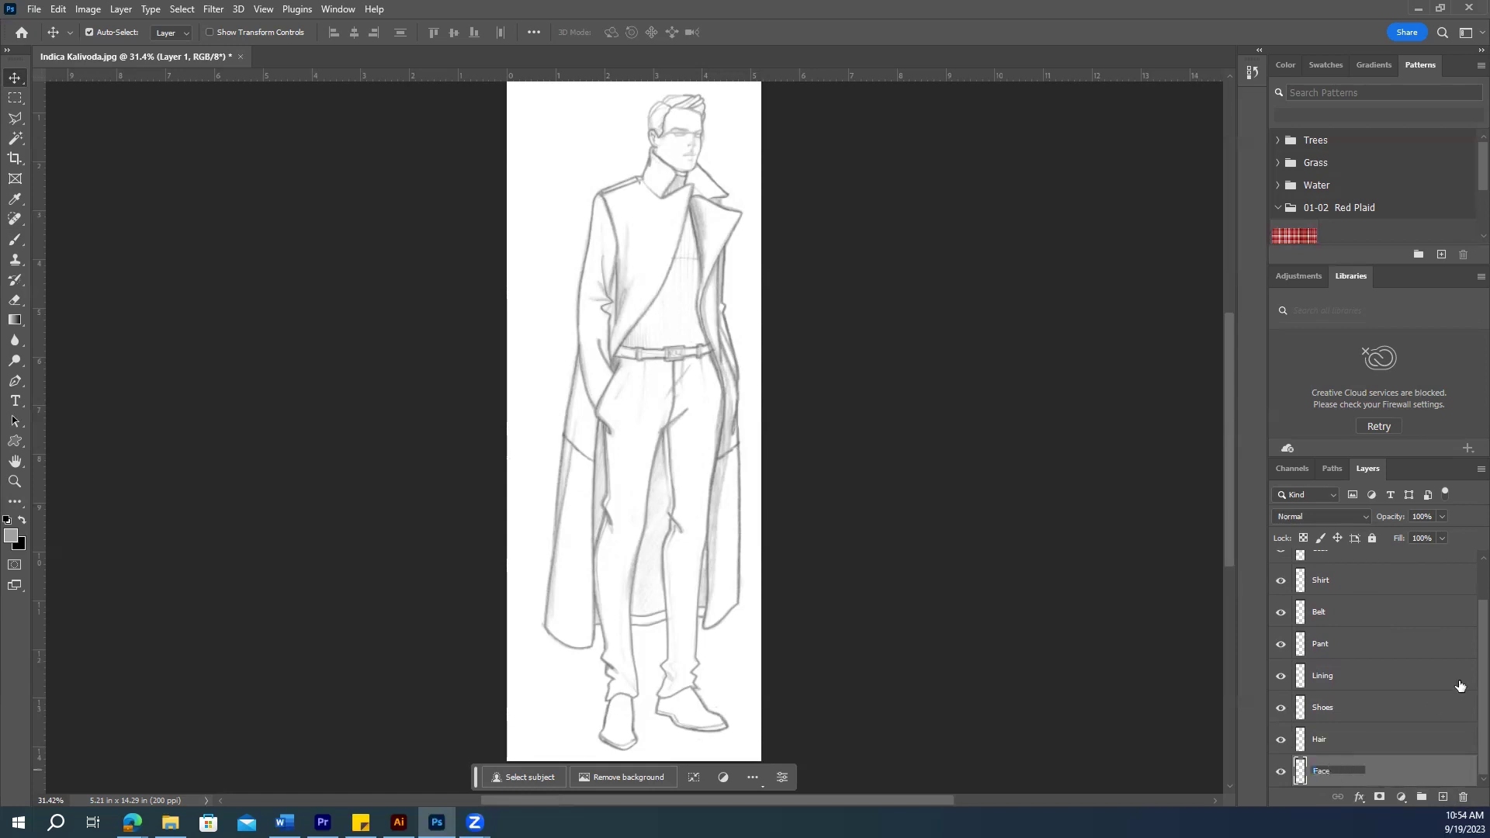
{"action": "key", "text": "Return"}
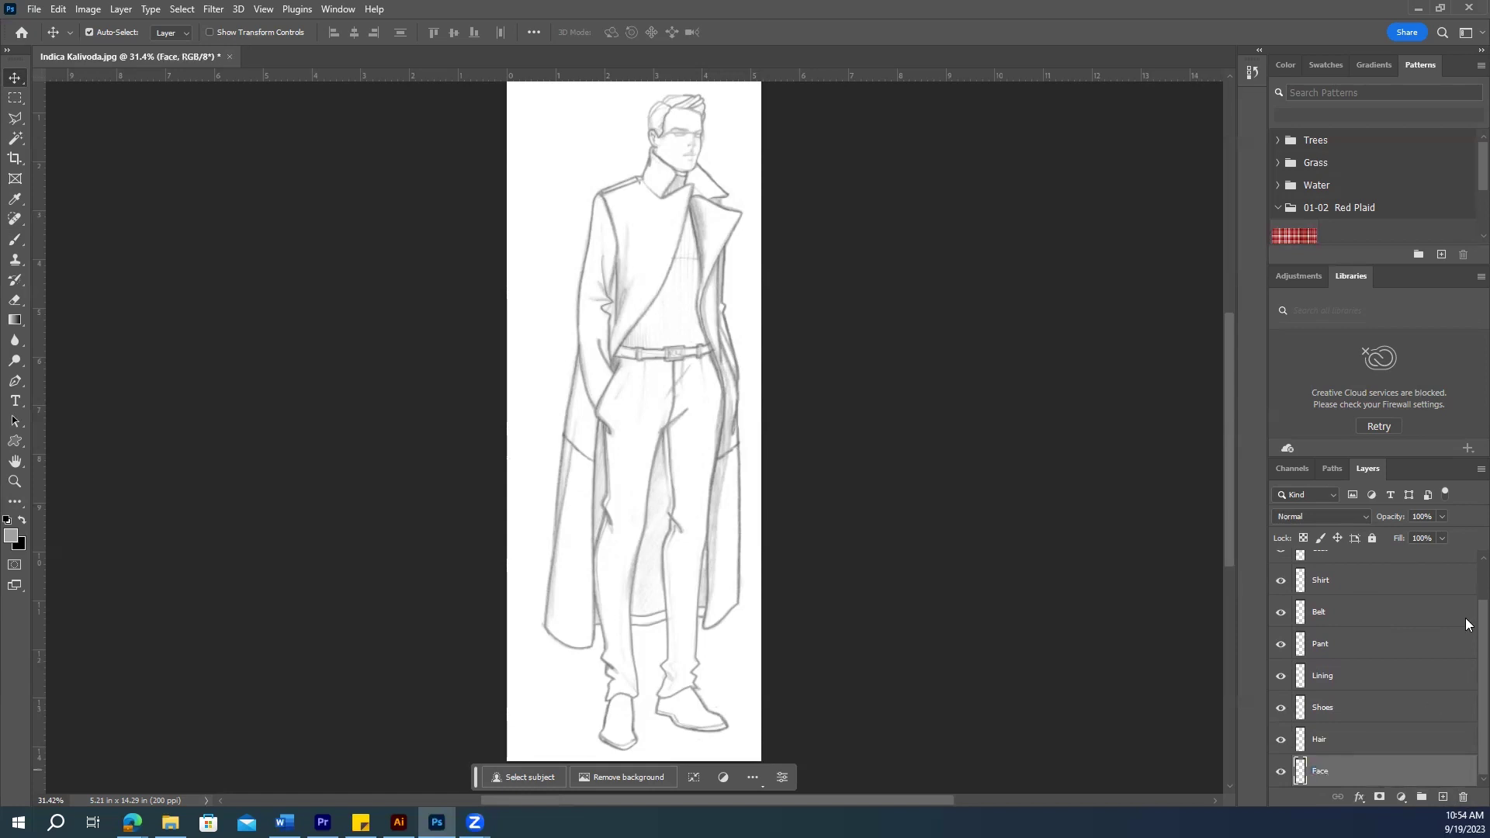
Step: Paint a small red test scribble at chest height on the Coat layer with a size 40 brush
{"action": "scroll", "coordinate": [1465, 625], "scroll_direction": "up", "scroll_amount": 2}
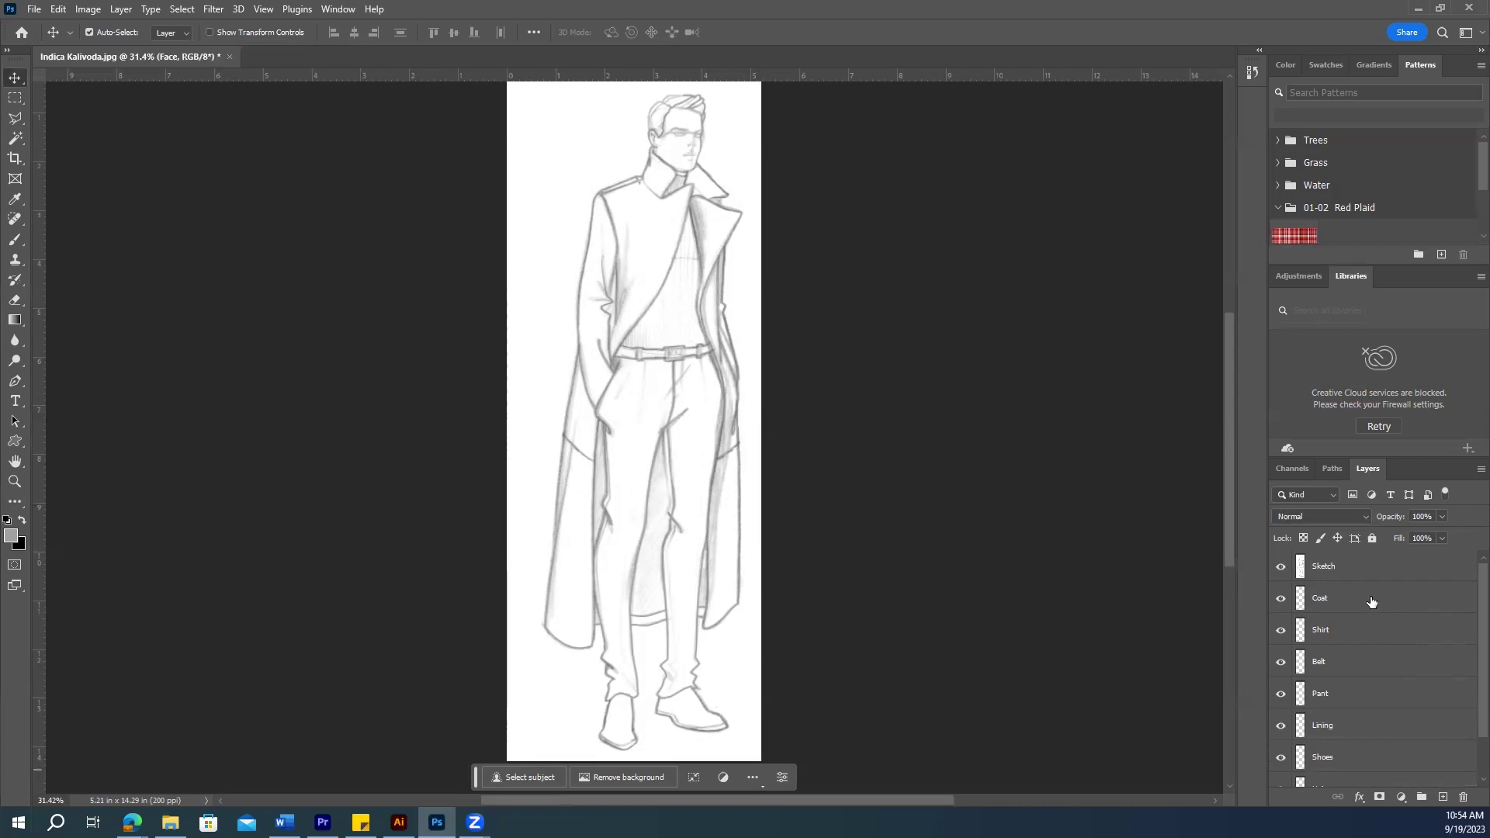
{"action": "left_click", "coordinate": [1349, 570]}
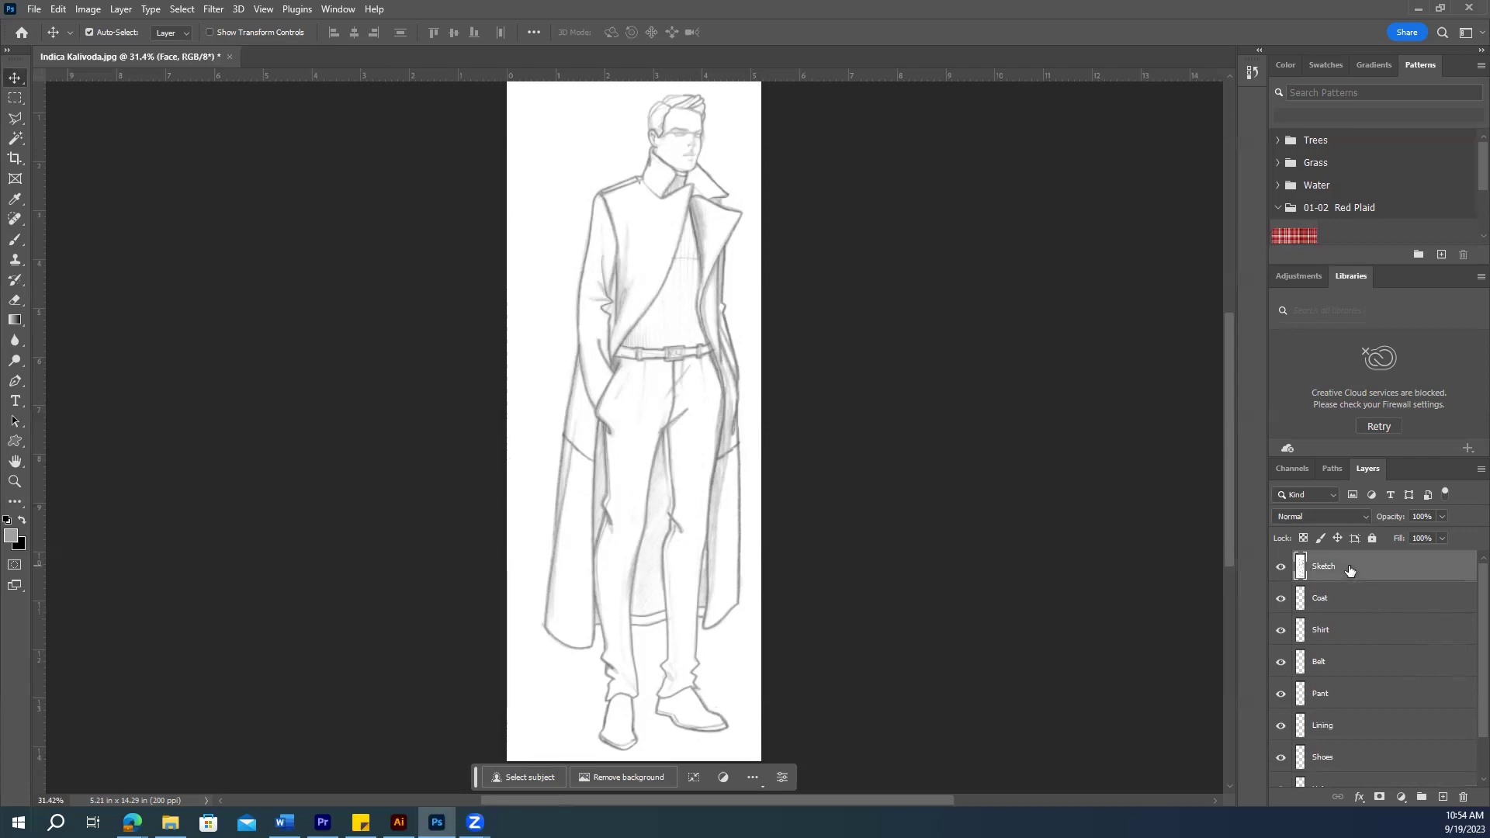
{"action": "key", "text": "b"}
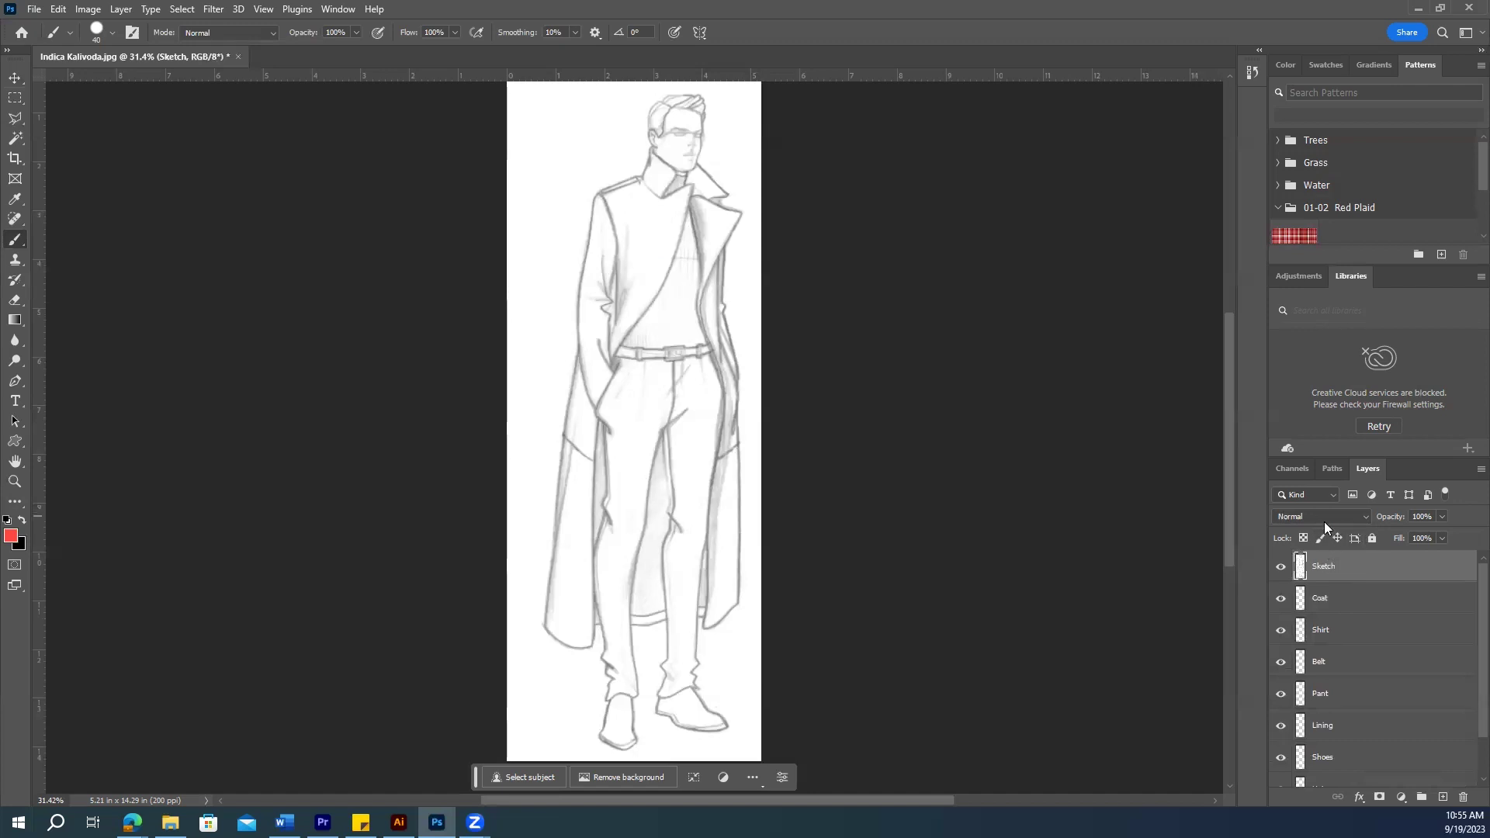
{"action": "left_click", "coordinate": [1334, 603]}
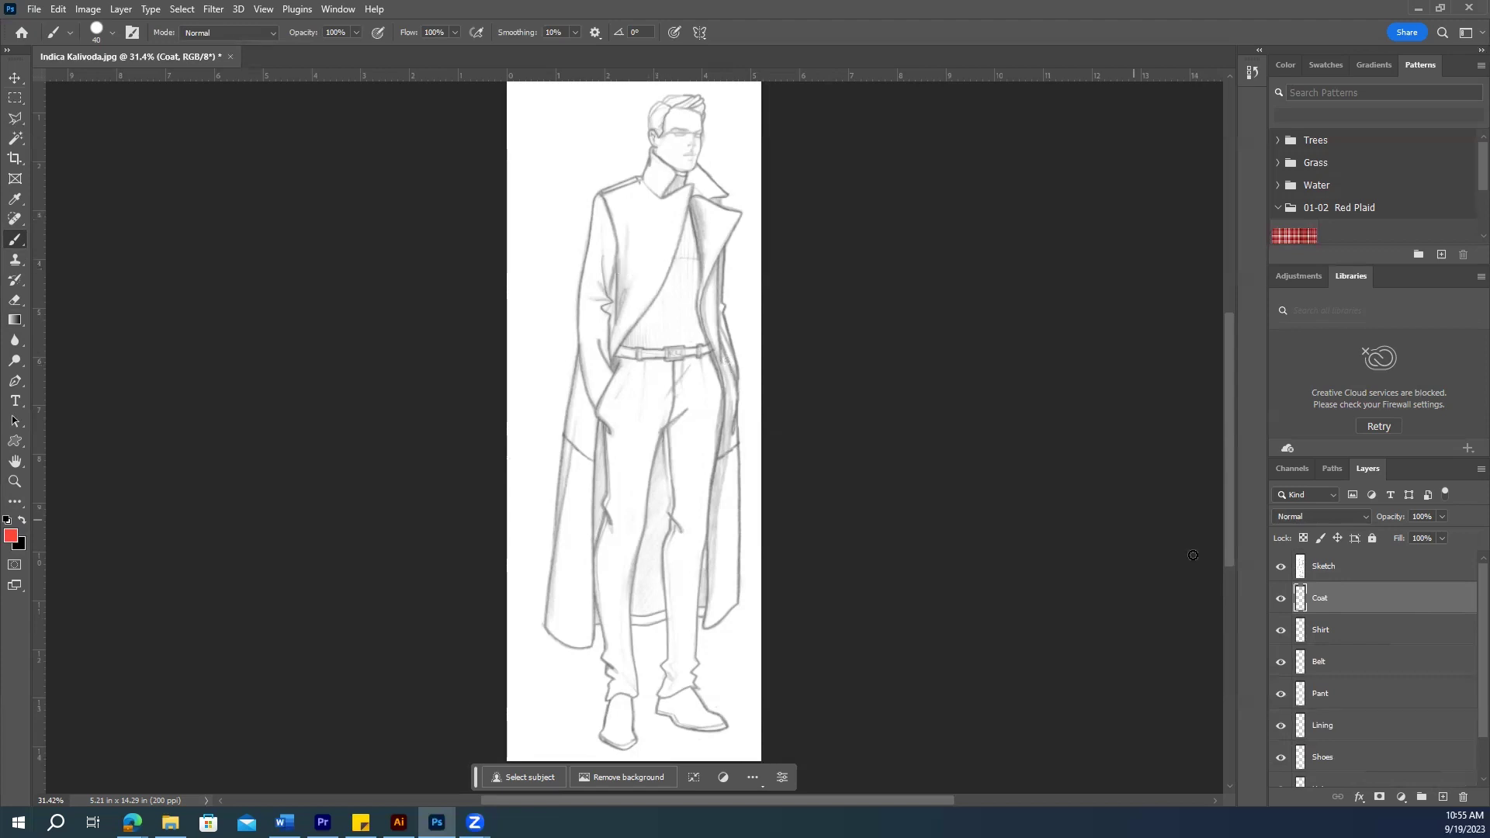
Step: Toggle the Sketch layer's visibility to check the red scribble on the Coat layer beneath, leaving Sketch hidden
{"action": "left_click", "coordinate": [1281, 570]}
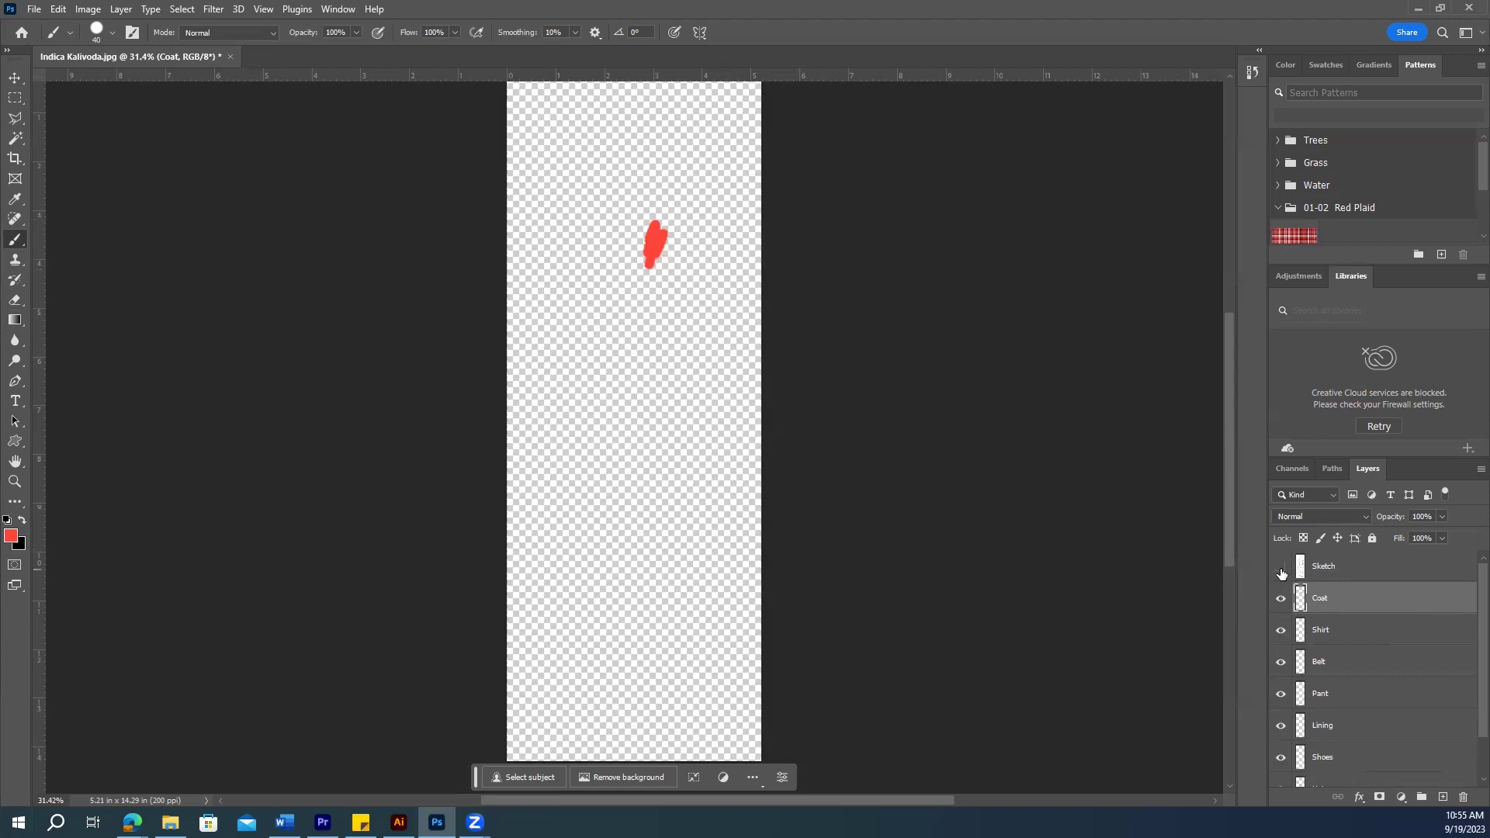
{"action": "left_click", "coordinate": [1281, 568]}
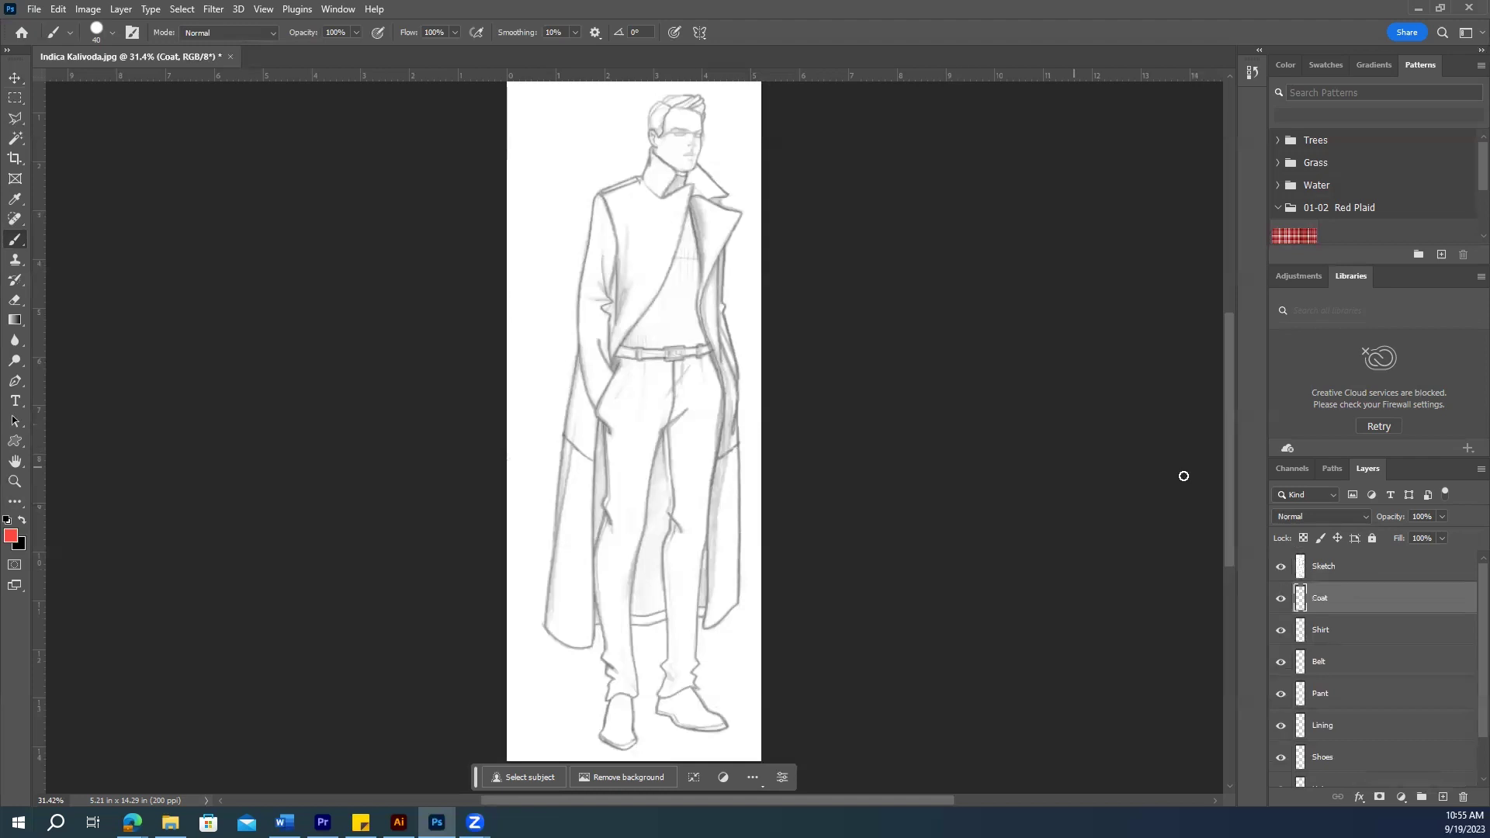
{"action": "left_click", "coordinate": [1358, 565]}
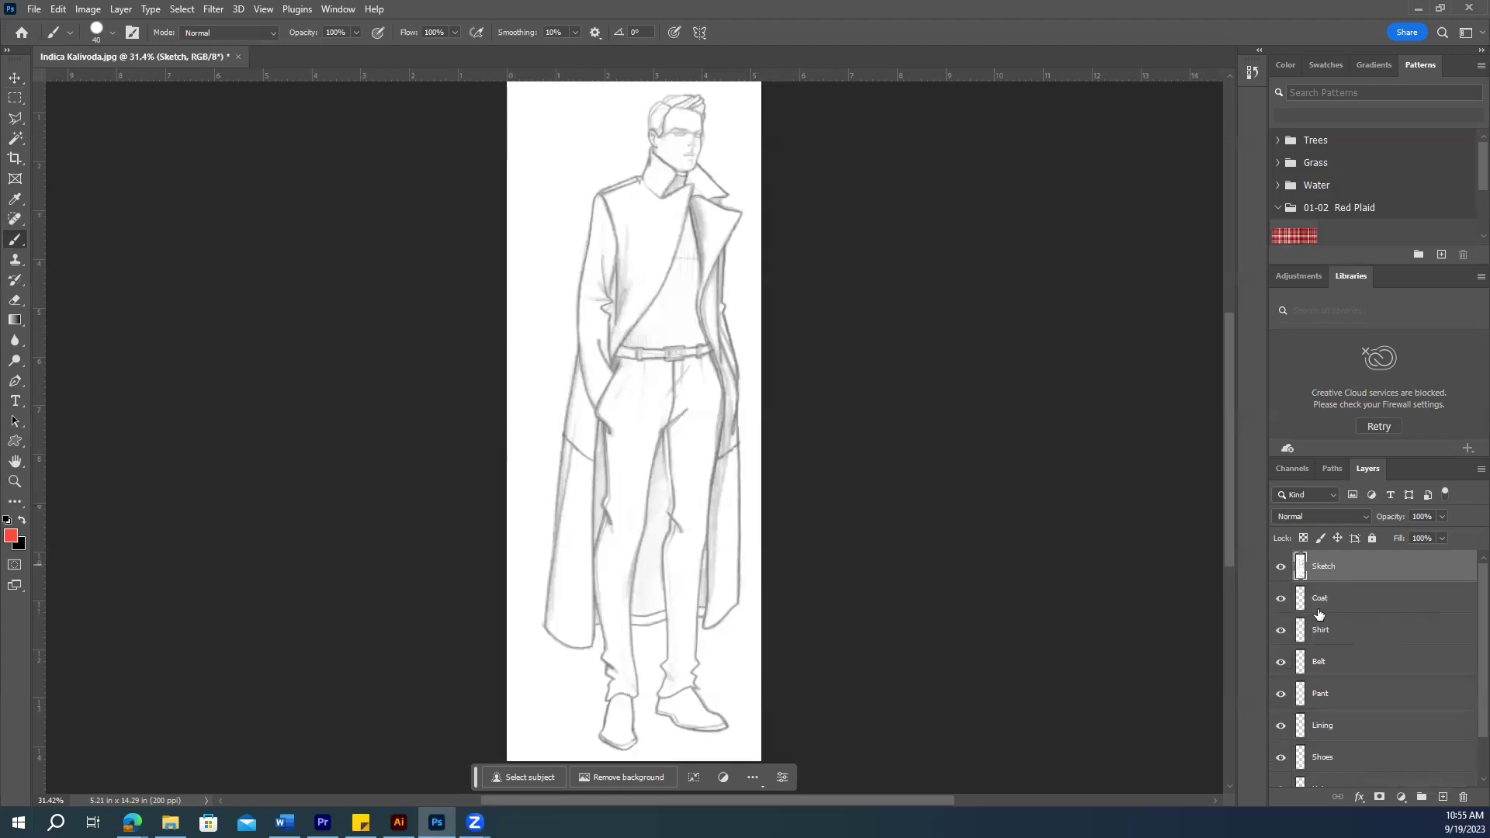
{"action": "left_click", "coordinate": [1281, 571]}
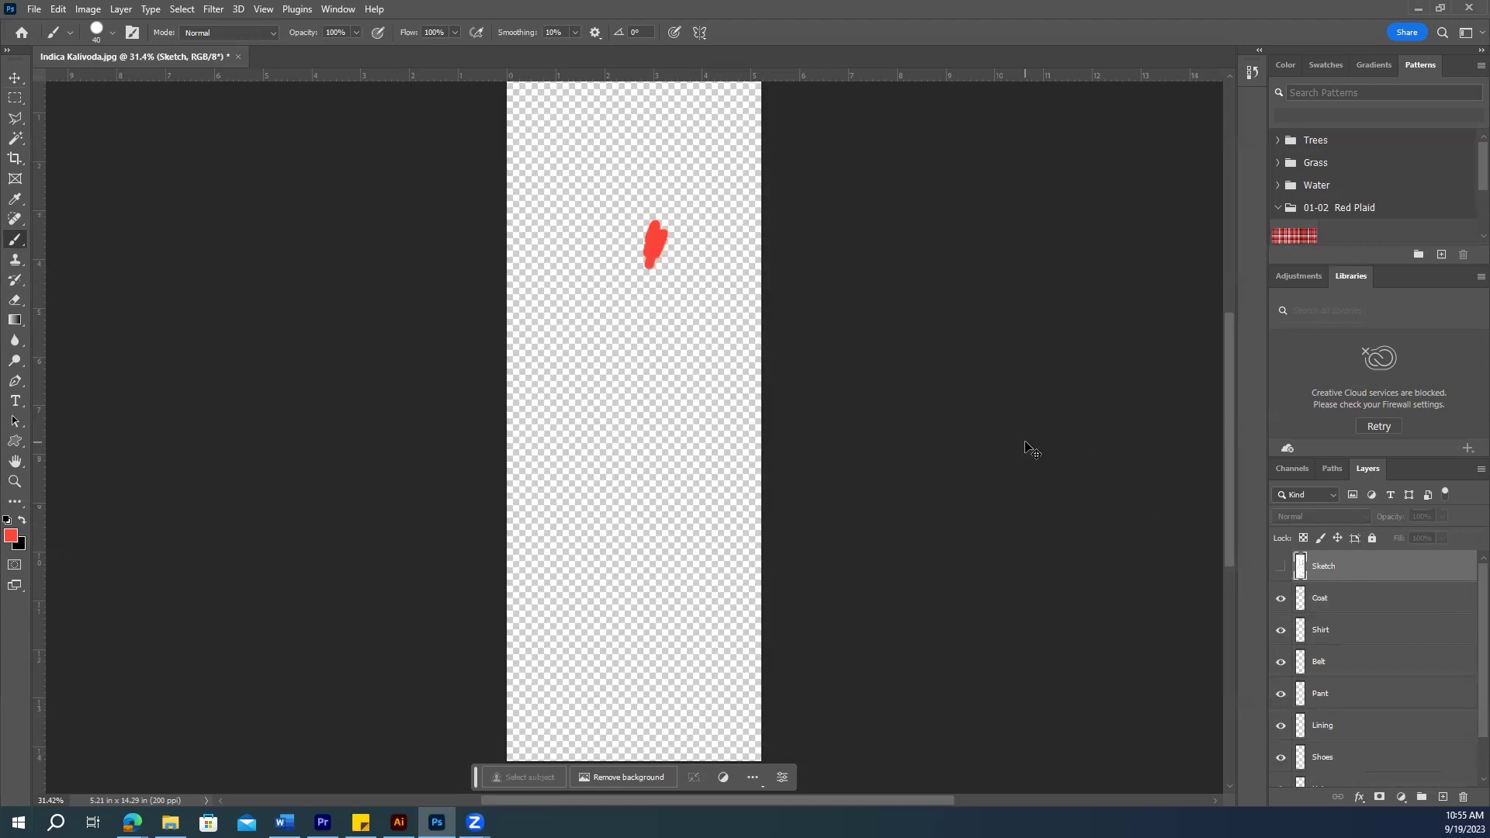
{"action": "key", "text": "ctrl+z"}
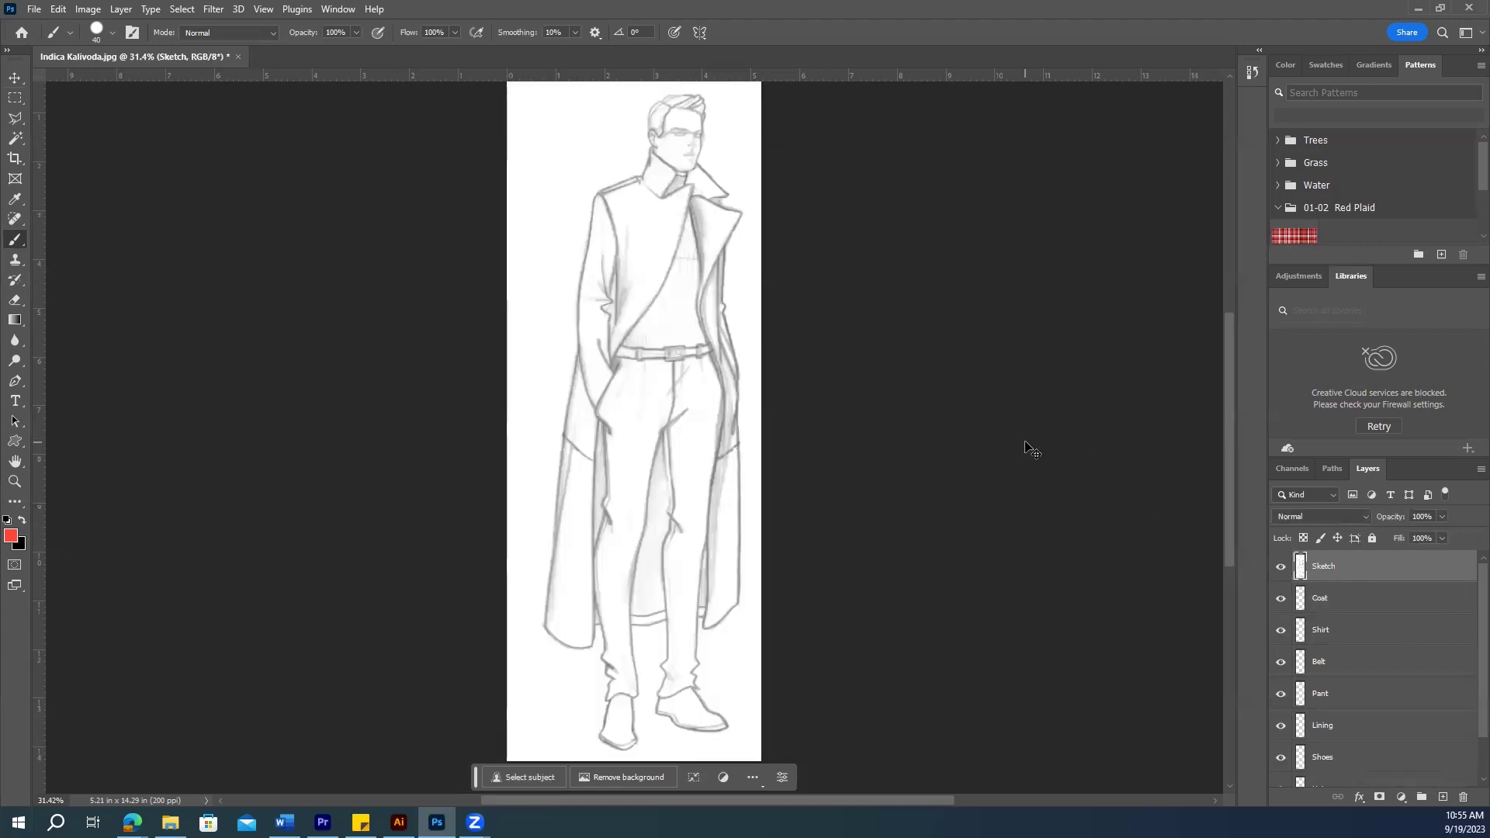
{"action": "left_click", "coordinate": [1278, 571]}
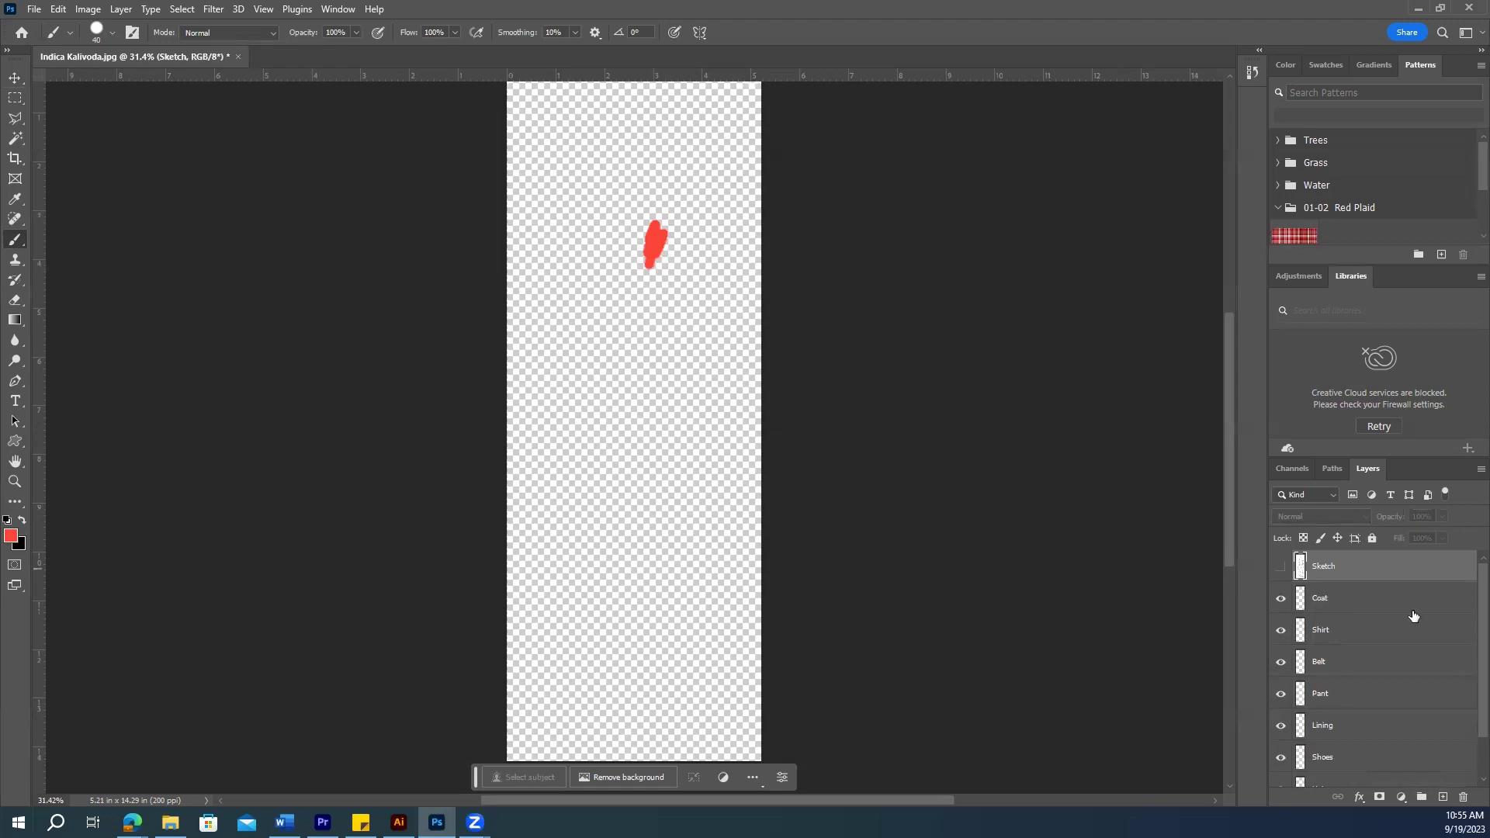
Step: Undo the red test scribble on the Coat layer and check the layers beneath by hiding and reshowing the Sketch layer
{"action": "key", "text": "ctrl+z"}
{"action": "key", "text": "ctrl+shift+z"}
{"action": "key", "text": "ctrl+z"}
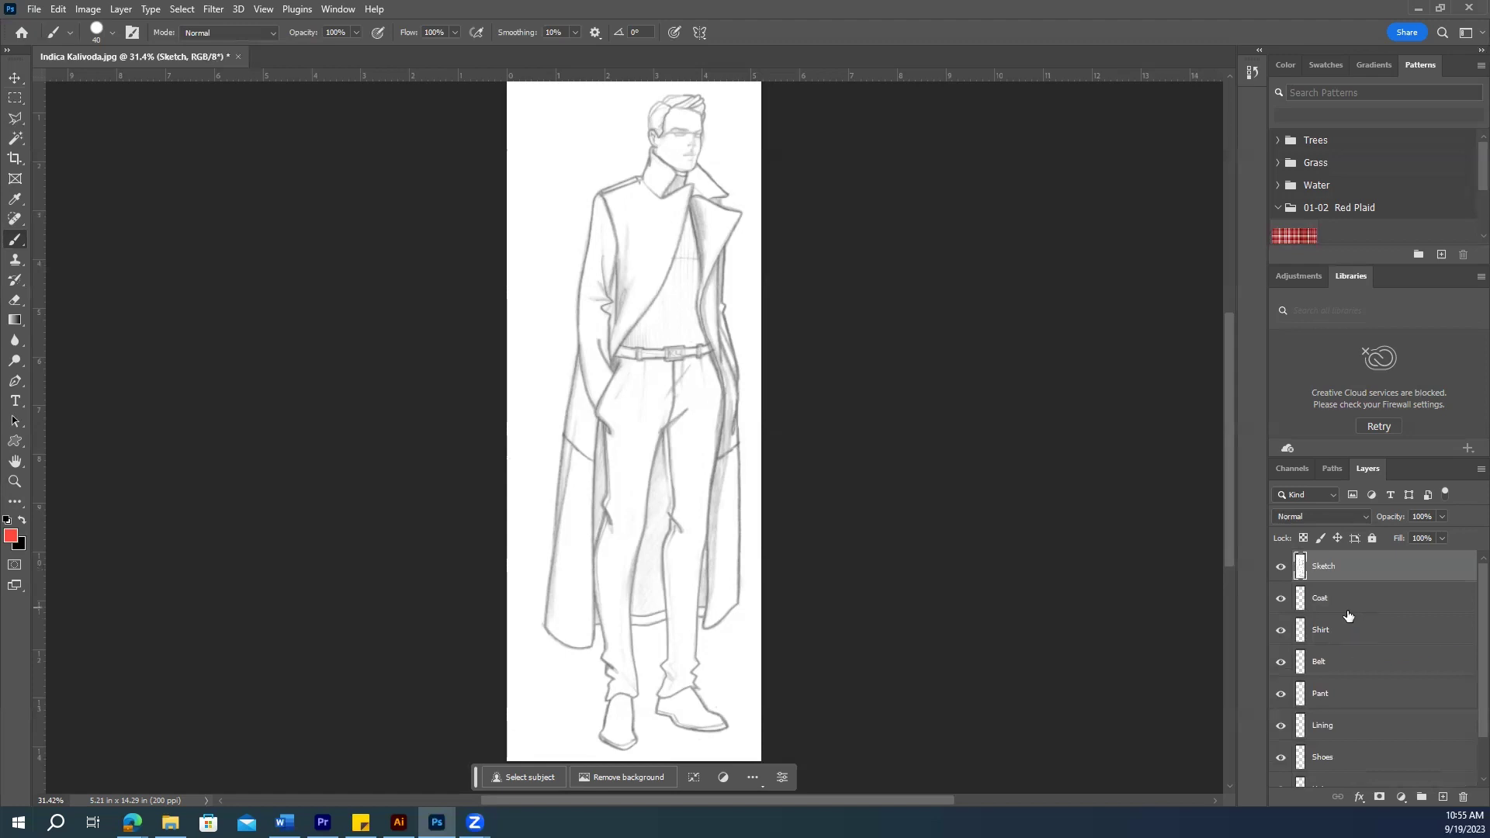
{"action": "left_click", "coordinate": [1280, 568]}
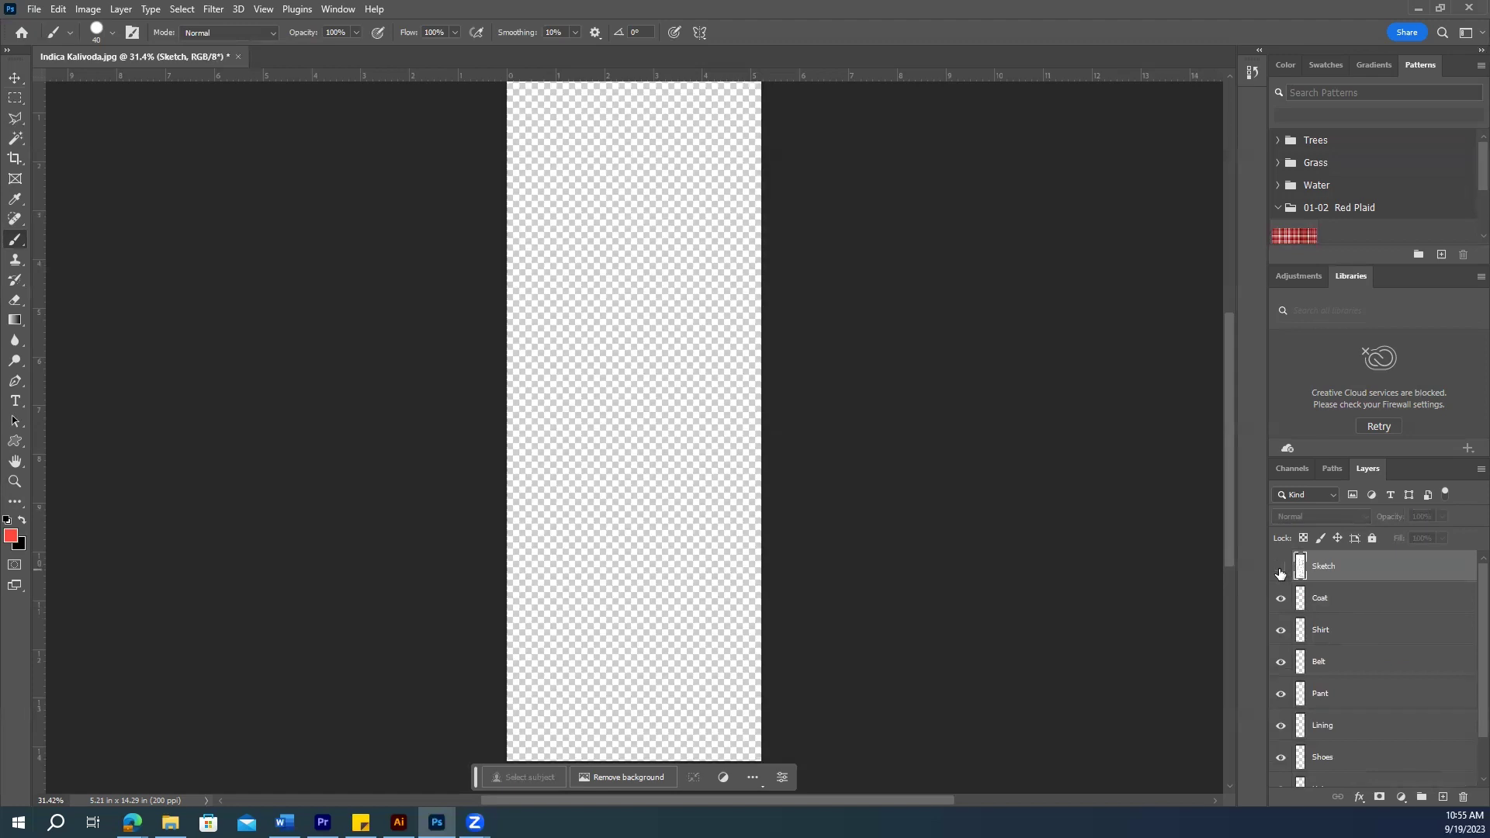
{"action": "left_click", "coordinate": [1281, 568]}
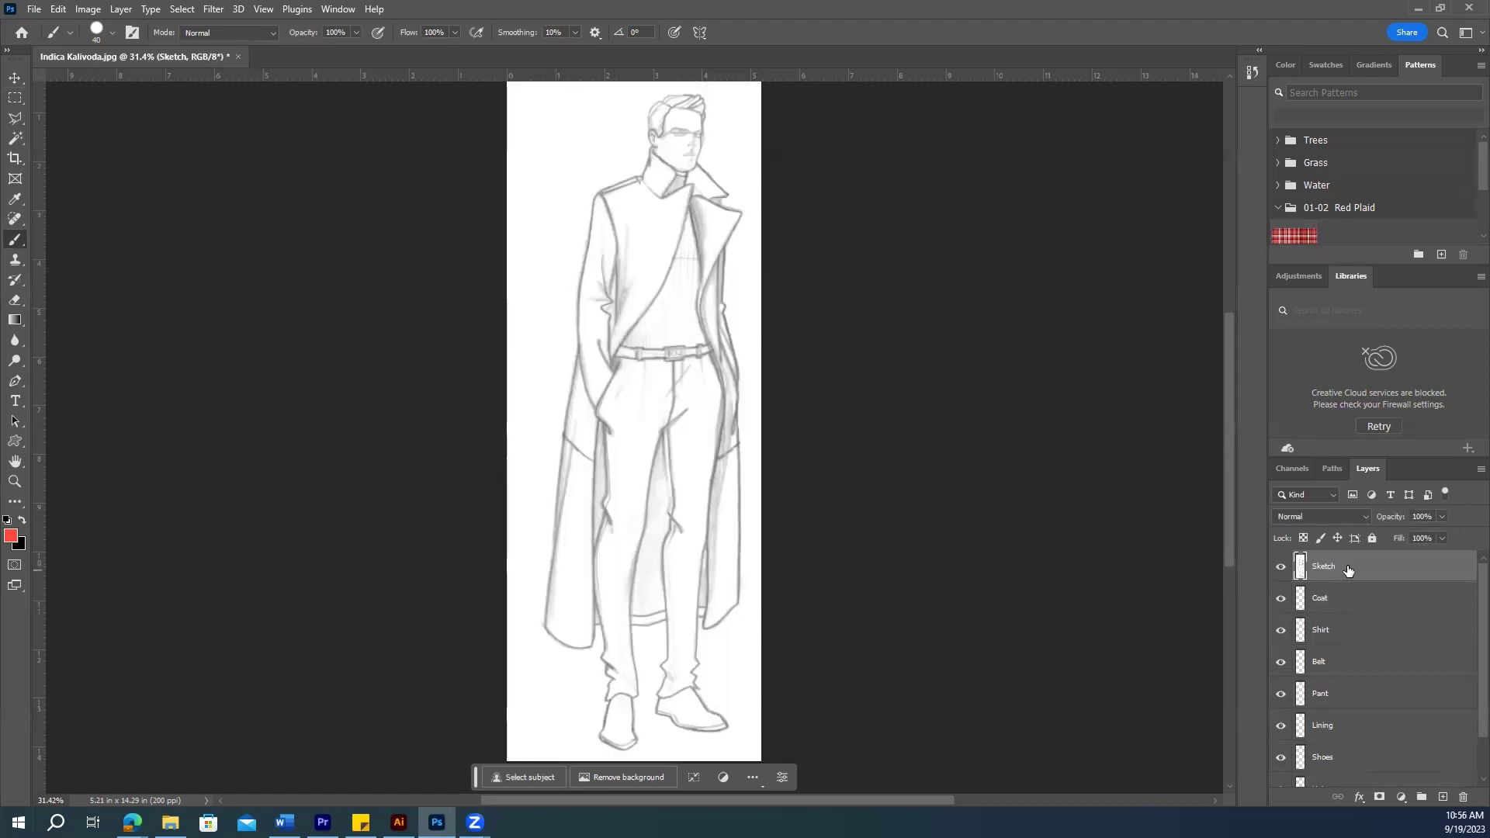
Step: Set the Sketch layer's blend mode to Multiply and lock the layer completely
{"action": "left_click", "coordinate": [1337, 516]}
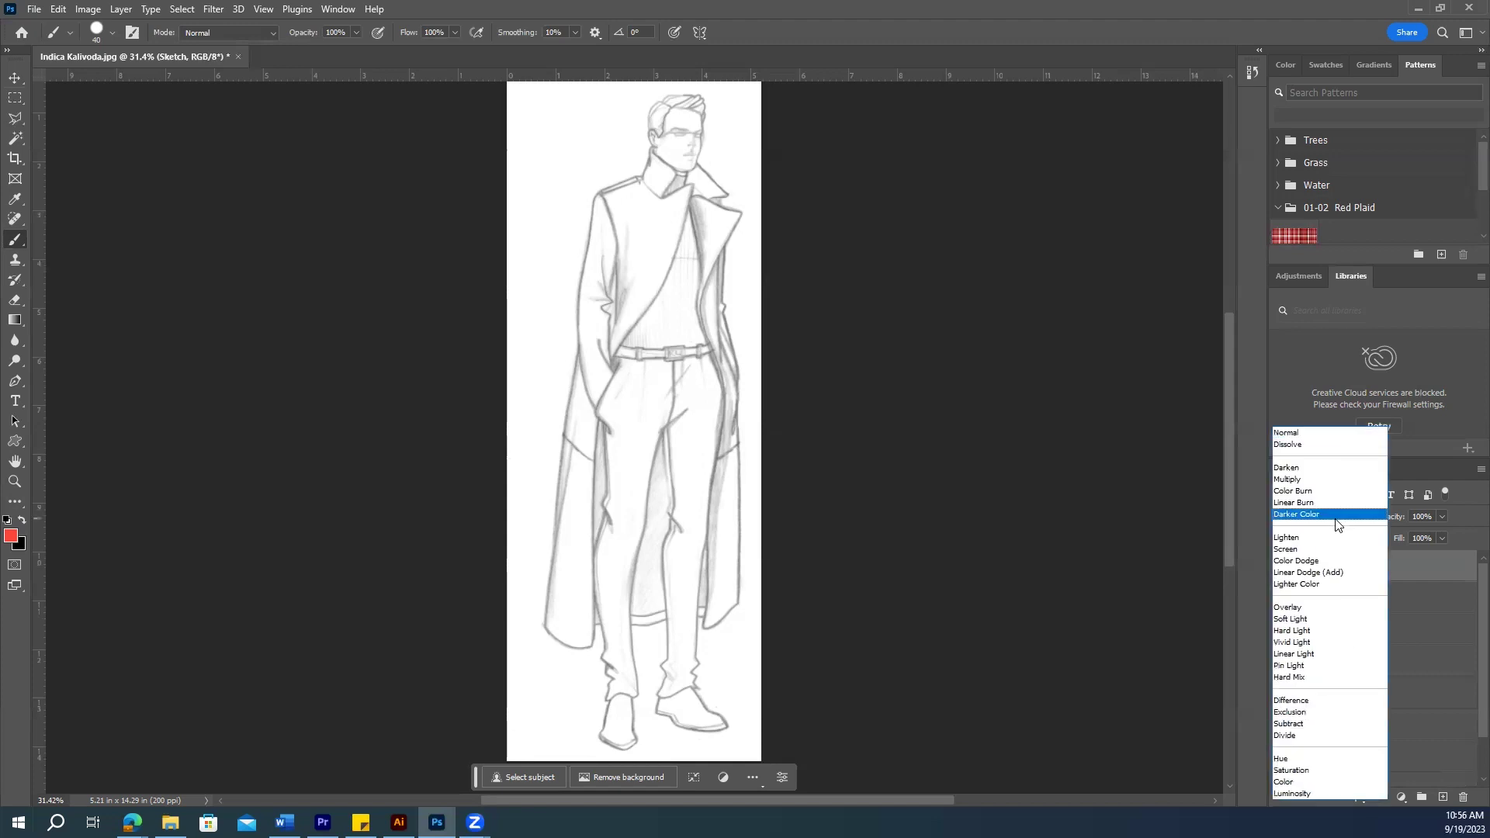
{"action": "left_click", "coordinate": [1315, 481]}
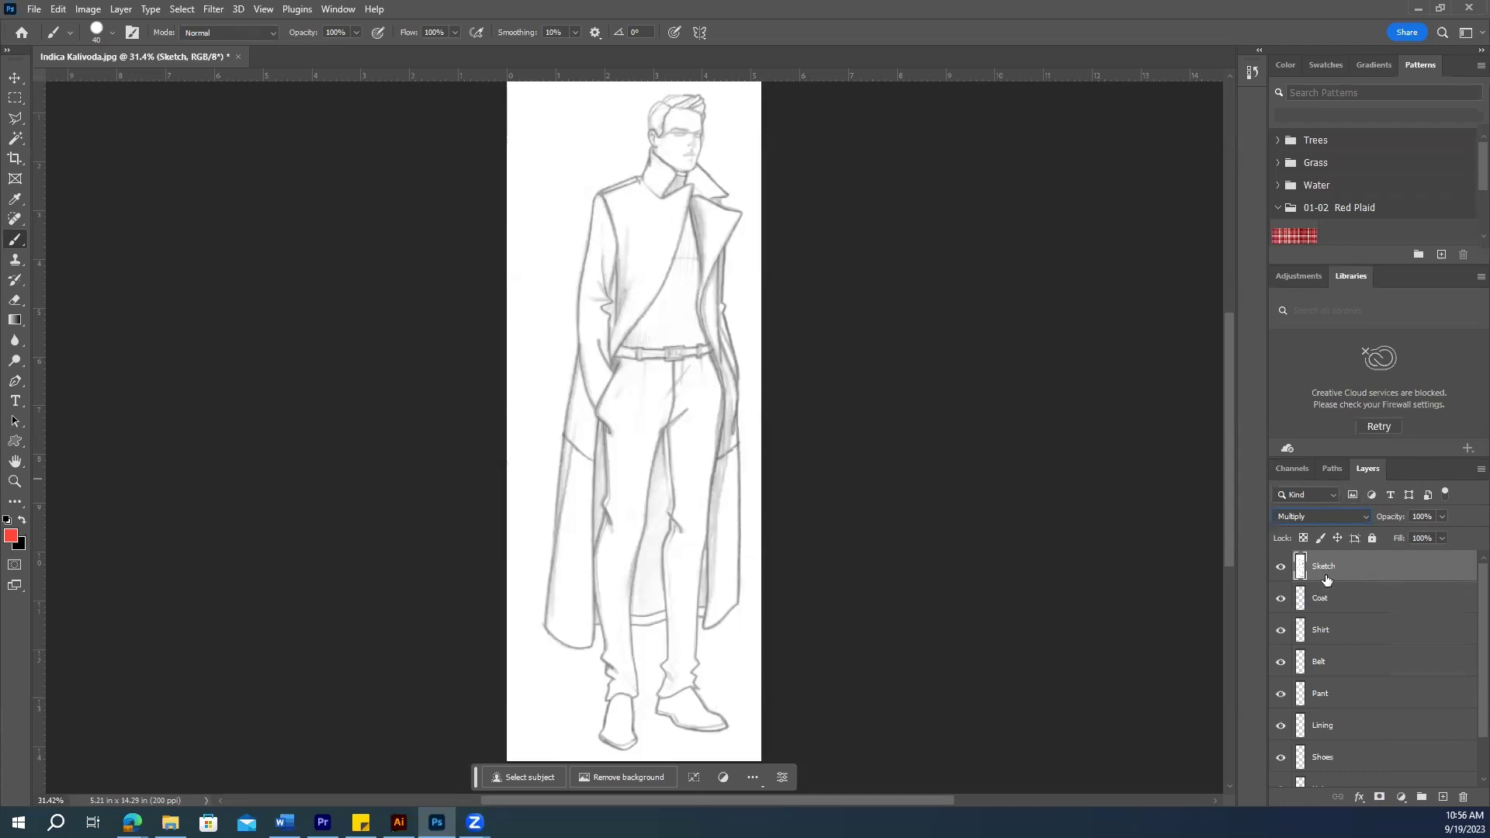
{"action": "left_click", "coordinate": [1372, 537]}
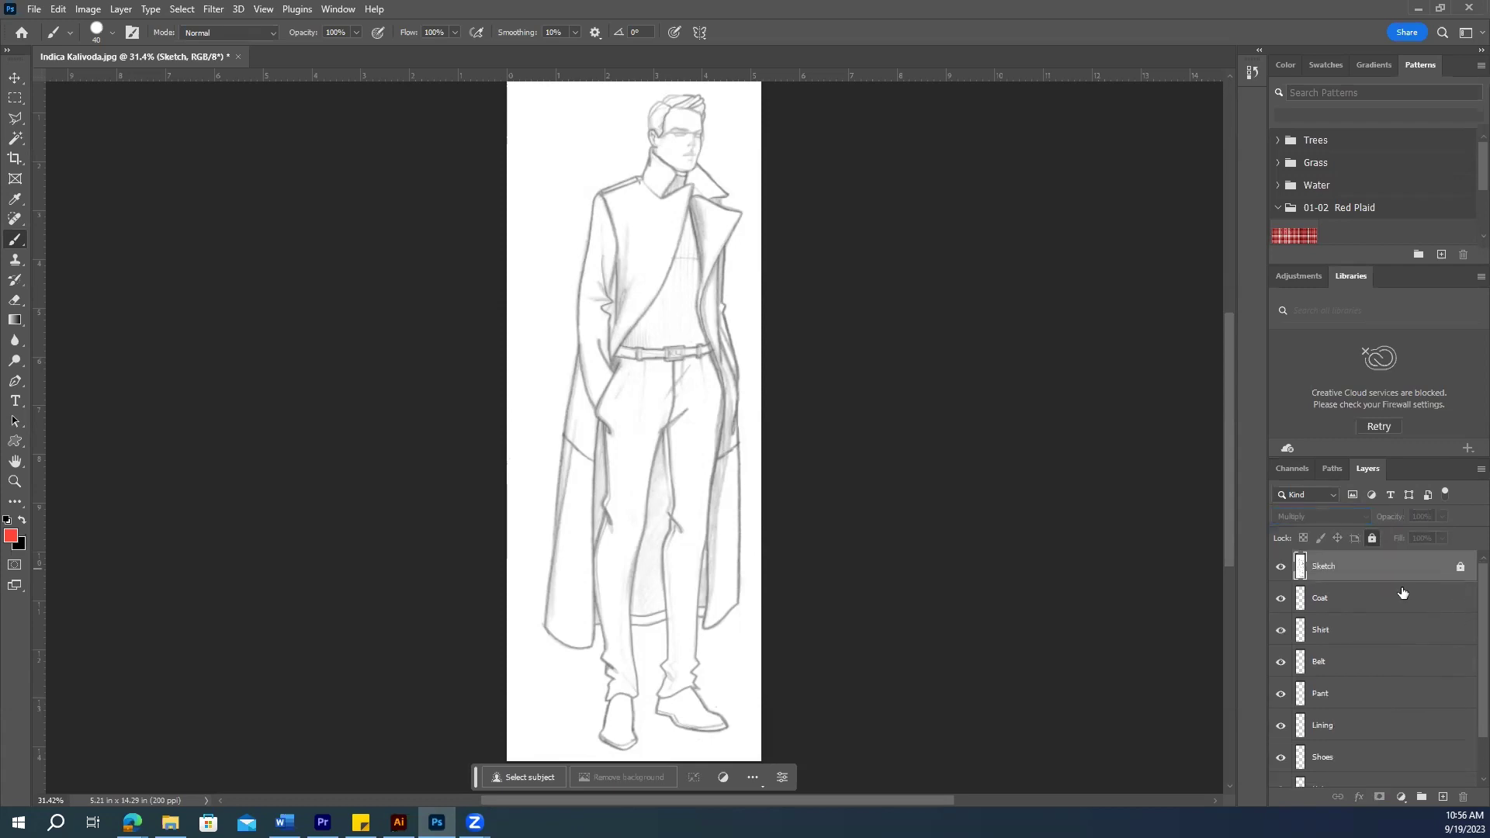
Step: Select the Coat layer, reload the libraries and pick the medium brown swatch from the INDICA ILLUSTRATION library as the foreground colour
{"action": "left_click", "coordinate": [1362, 605]}
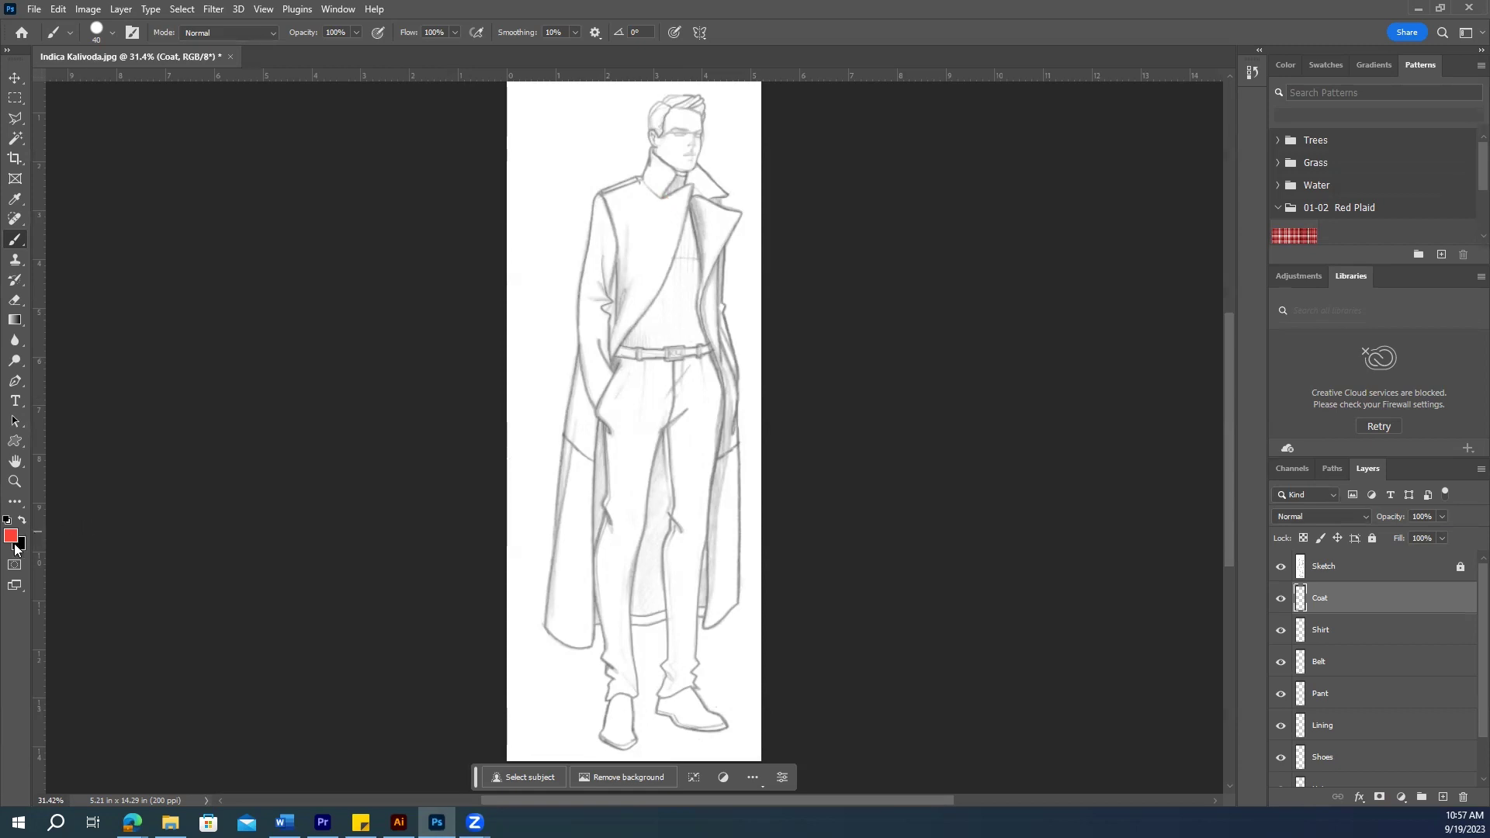
{"action": "left_click", "coordinate": [1378, 426]}
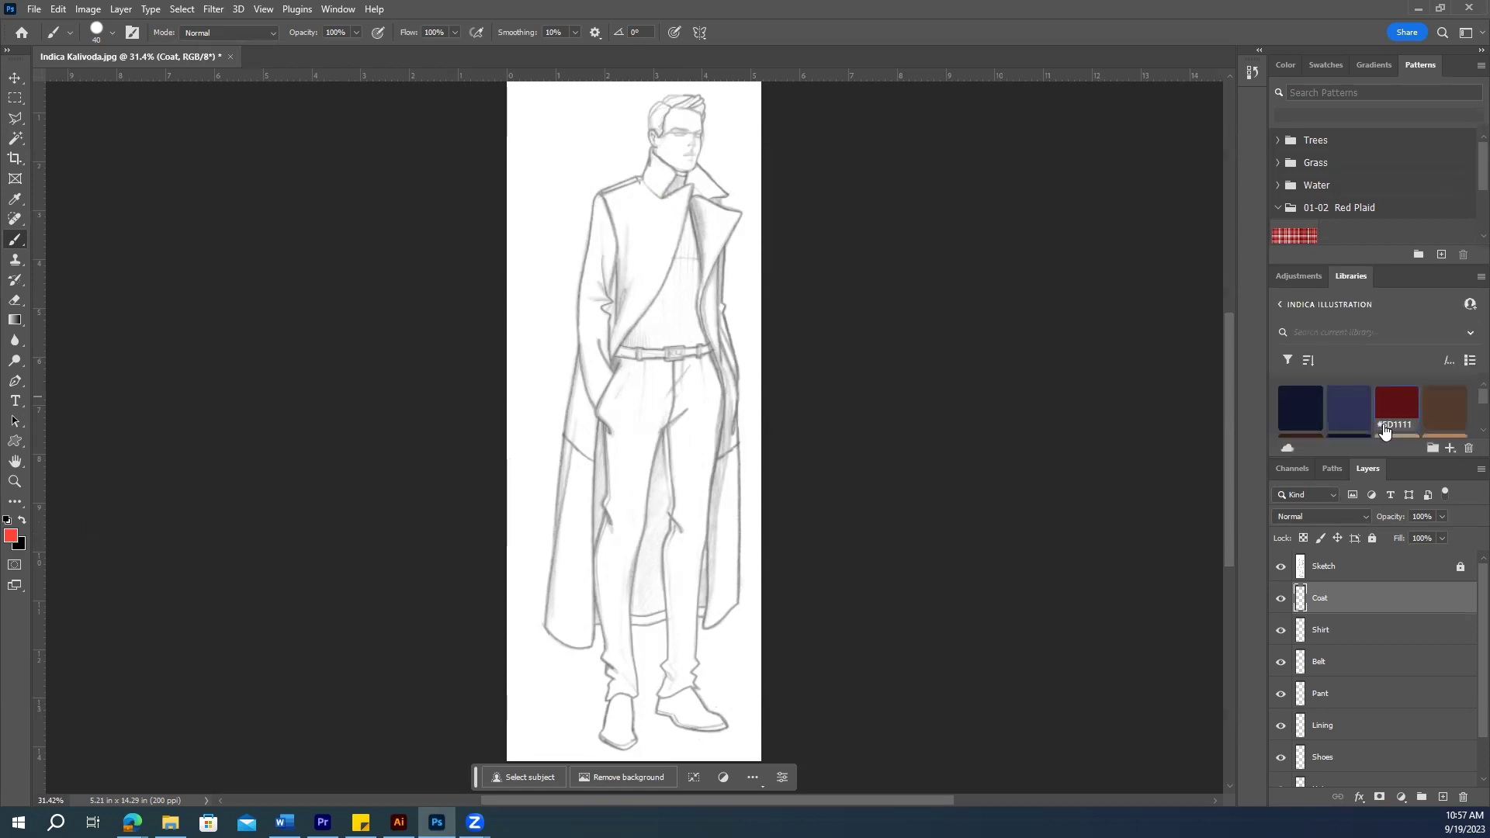
{"action": "scroll", "coordinate": [1435, 408], "scroll_direction": "down", "scroll_amount": 2}
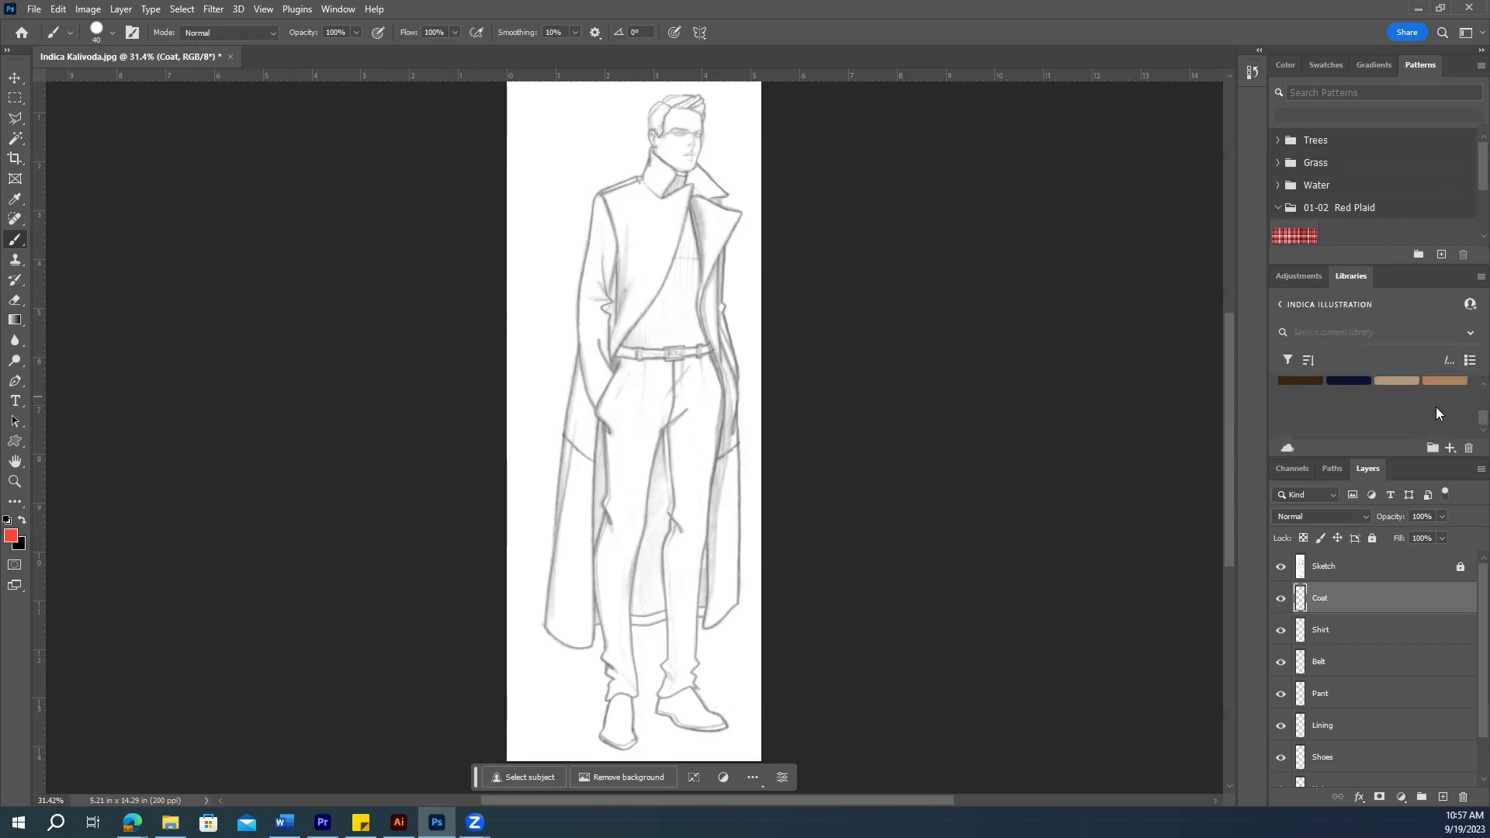
{"action": "scroll", "coordinate": [1435, 407], "scroll_direction": "up", "scroll_amount": 2}
{"action": "left_click", "coordinate": [1438, 409]}
{"action": "scroll", "coordinate": [1405, 405], "scroll_direction": "down", "scroll_amount": 2}
{"action": "scroll", "coordinate": [1375, 402], "scroll_direction": "up", "scroll_amount": 1}
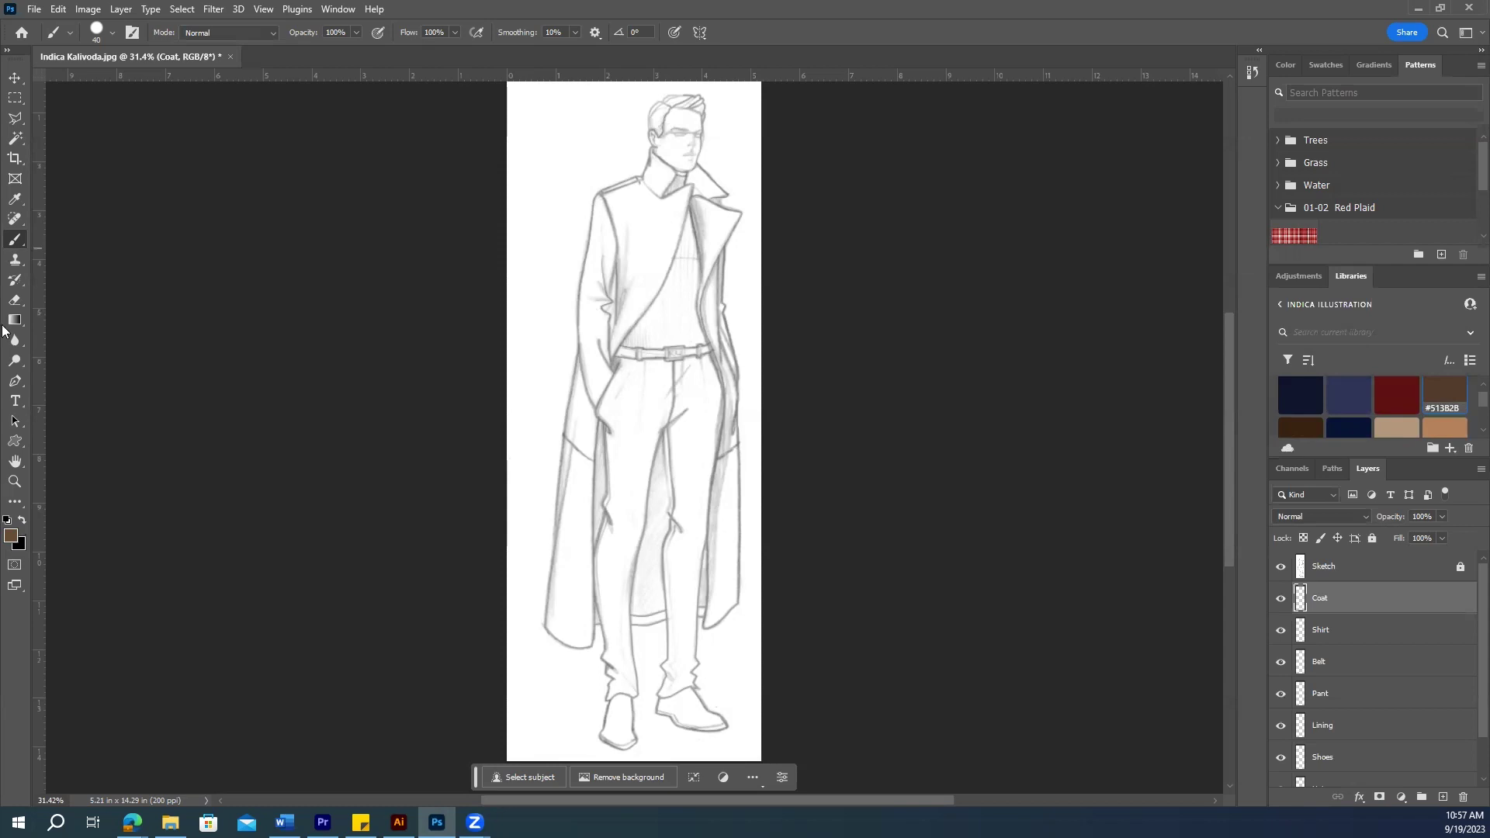
Step: Try a brown dab at the coat collar, magnify the figure to 50%, and undo the dab
{"action": "left_click", "coordinate": [667, 200]}
{"action": "left_click", "coordinate": [14, 482]}
{"action": "left_click", "coordinate": [670, 167]}
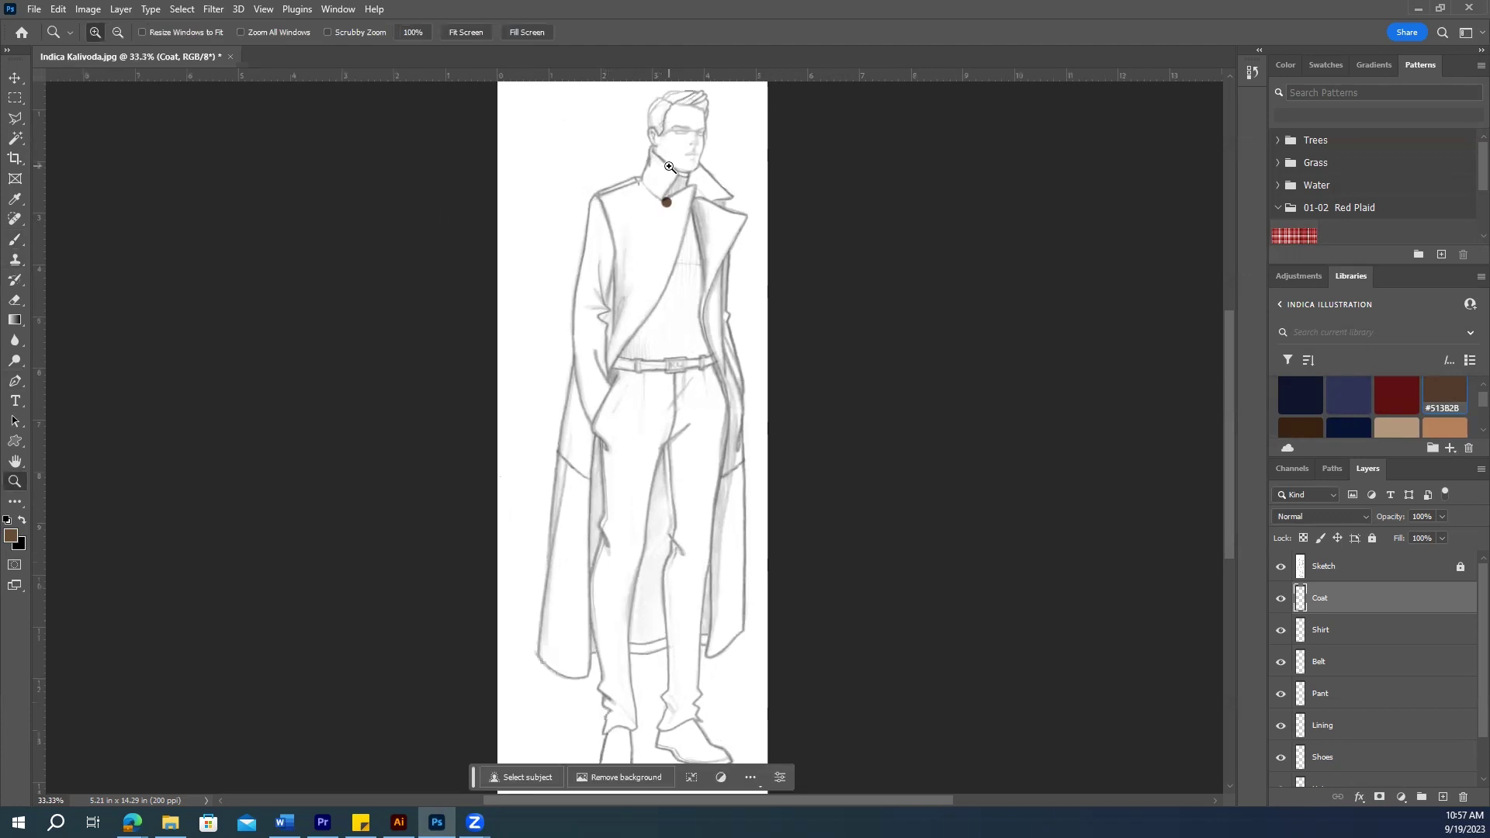
{"action": "left_click", "coordinate": [670, 167]}
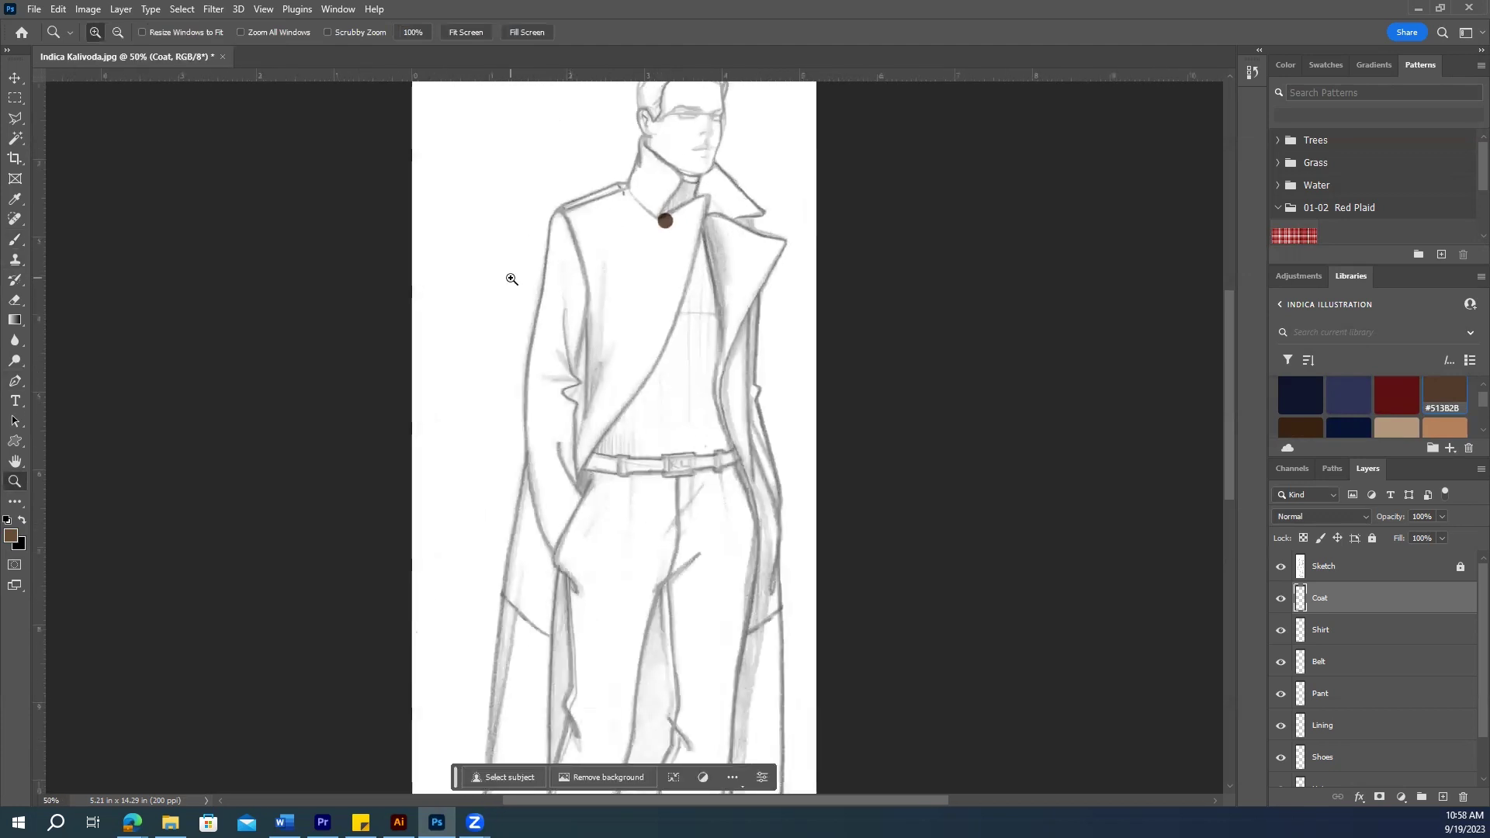
{"action": "key", "text": "ctrl+z"}
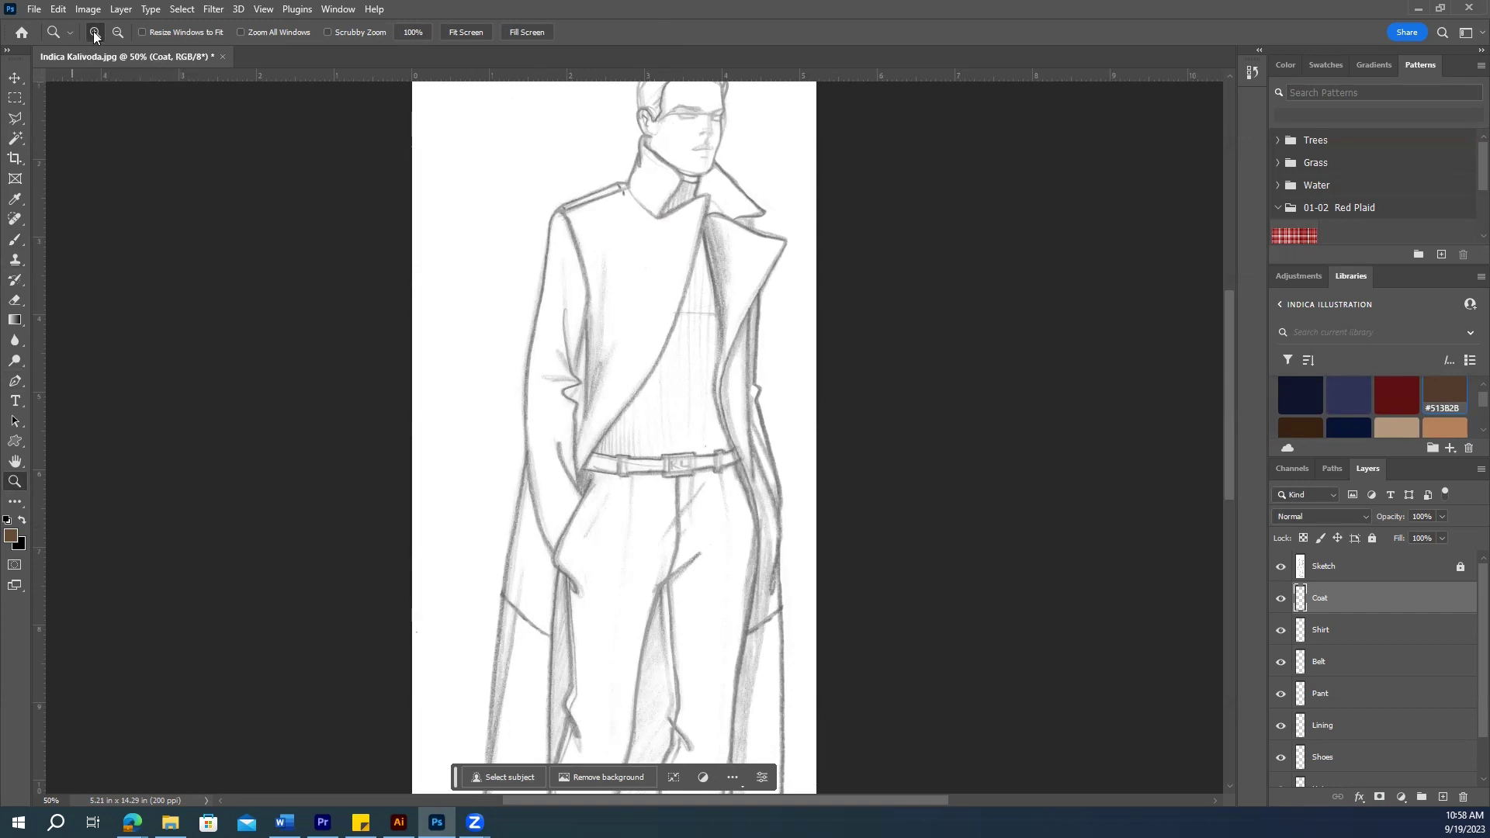
Step: Ready the Brush tool with the 40 px Hard Round tip and keep its opacity at 100%
{"action": "left_click", "coordinate": [16, 245]}
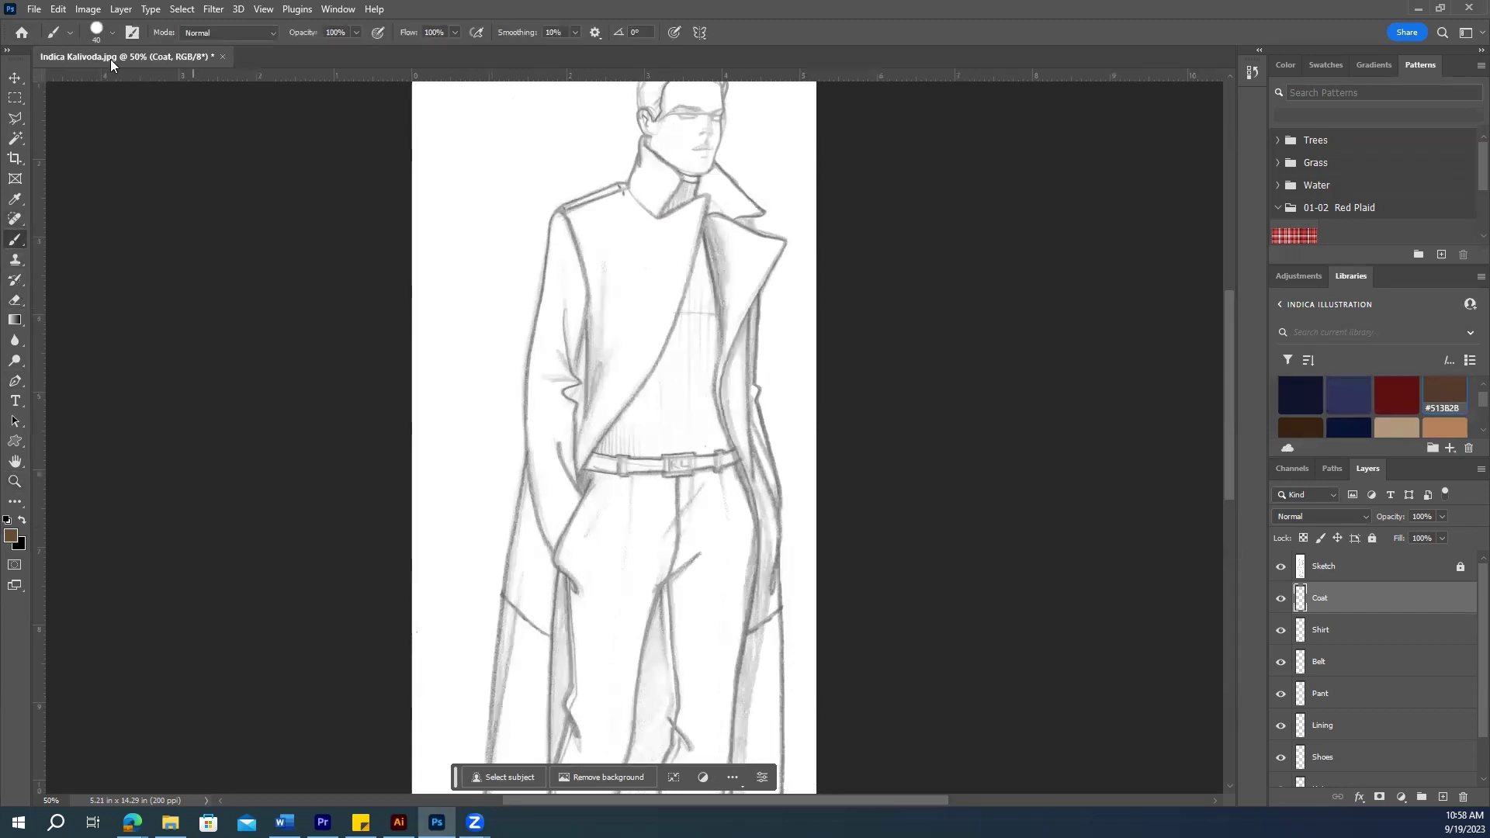
{"action": "left_click", "coordinate": [111, 34]}
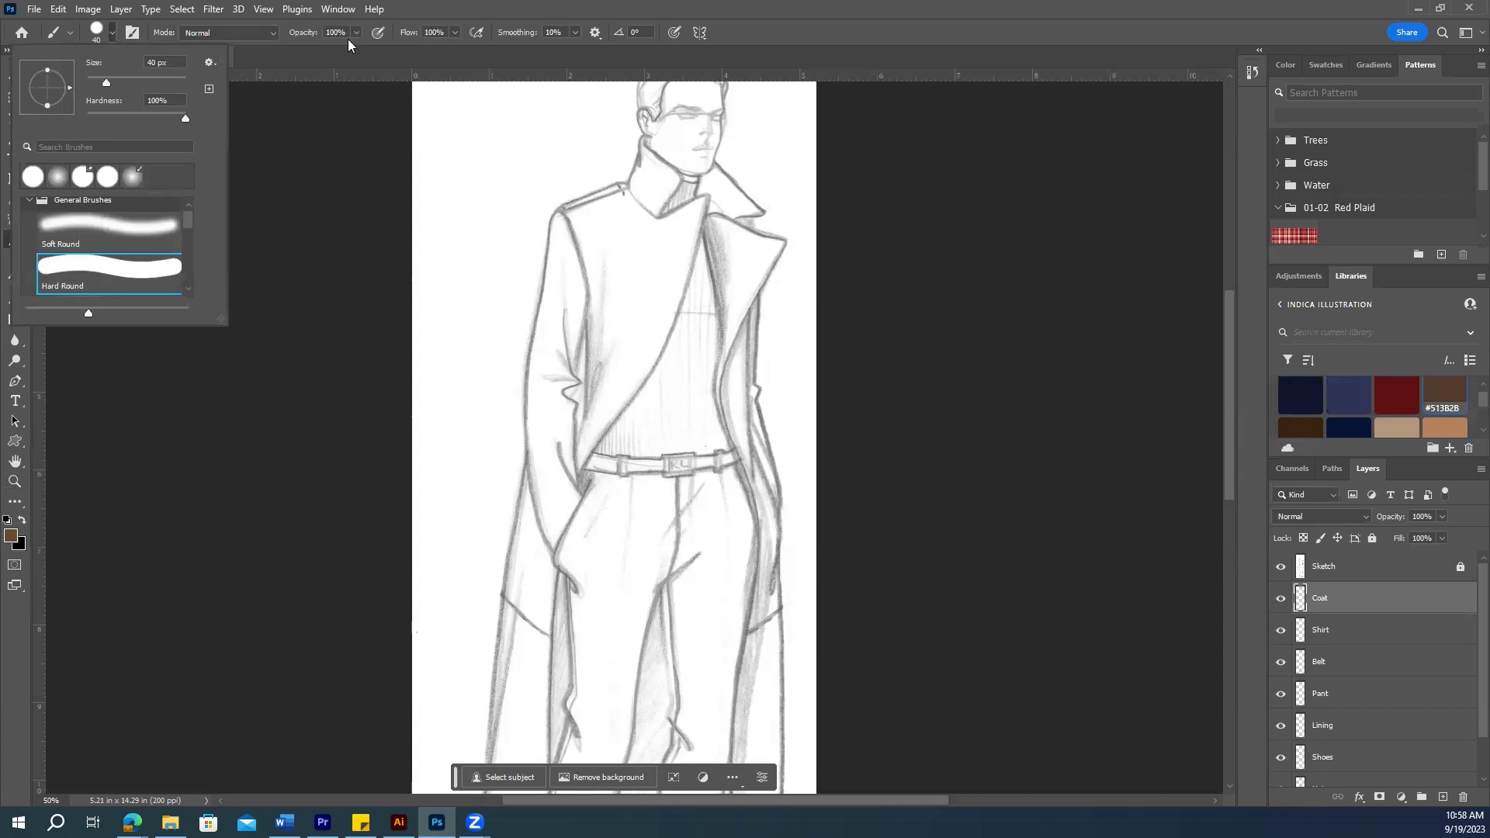
{"action": "key", "text": "3"}
{"action": "key", "text": "8"}
{"action": "left_click_drag", "start_coordinate": [391, 54], "coordinate": [407, 53]}
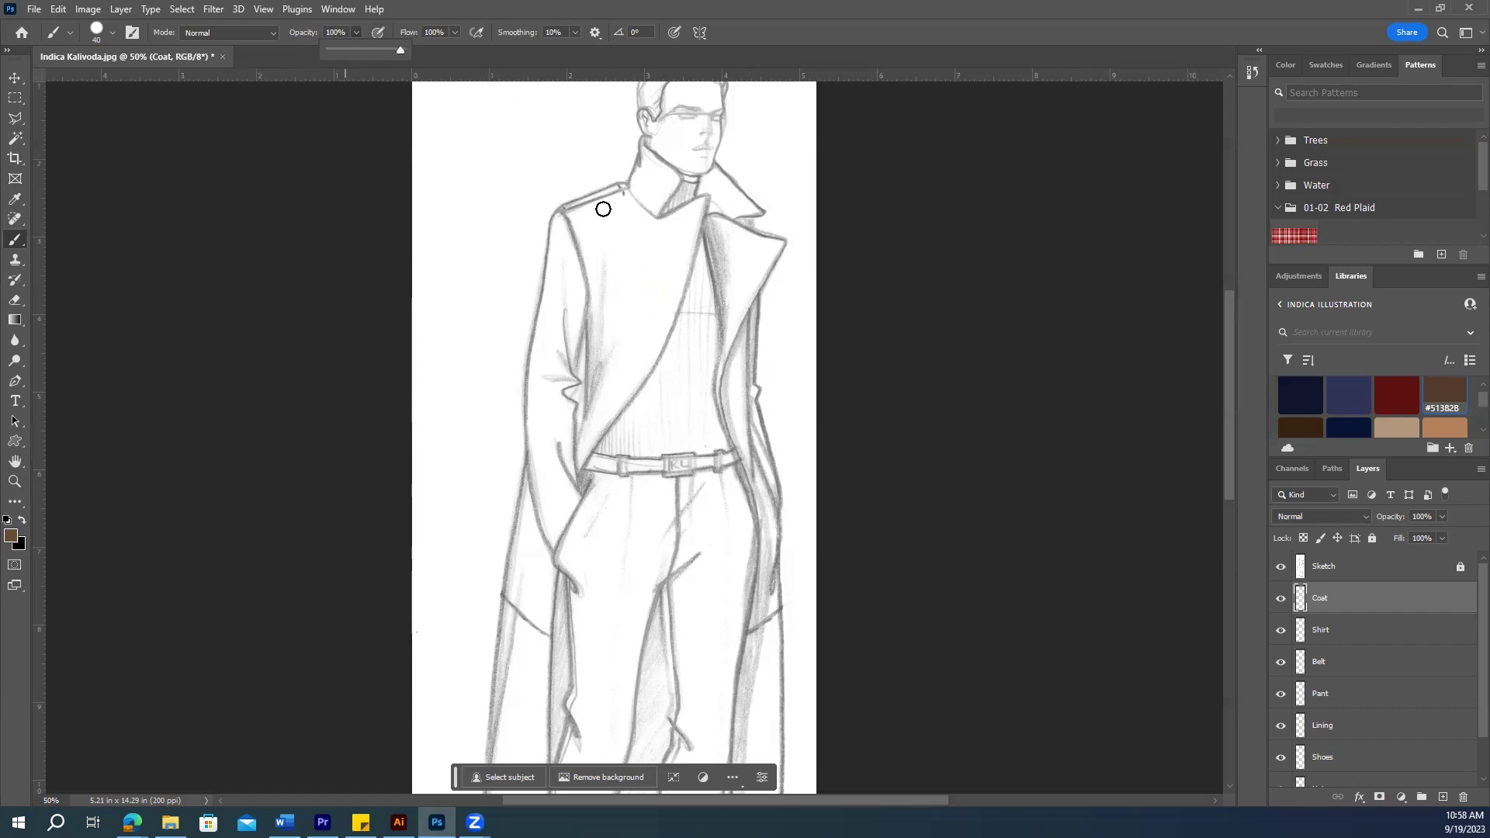
Step: Paint brown below the collar and along the coat's diagonal front edge down to the pocketed hand, reducing the brush to size 25
{"action": "mouse_move", "coordinate": [618, 193]}
{"action": "left_mouse_down"}
{"action": "mouse_move", "coordinate": [619, 238]}
{"action": "mouse_move", "coordinate": [631, 223]}
{"action": "mouse_move", "coordinate": [602, 208]}
{"action": "mouse_move", "coordinate": [608, 235]}
{"action": "mouse_move", "coordinate": [637, 240]}
{"action": "mouse_move", "coordinate": [611, 245]}
{"action": "left_mouse_up"}
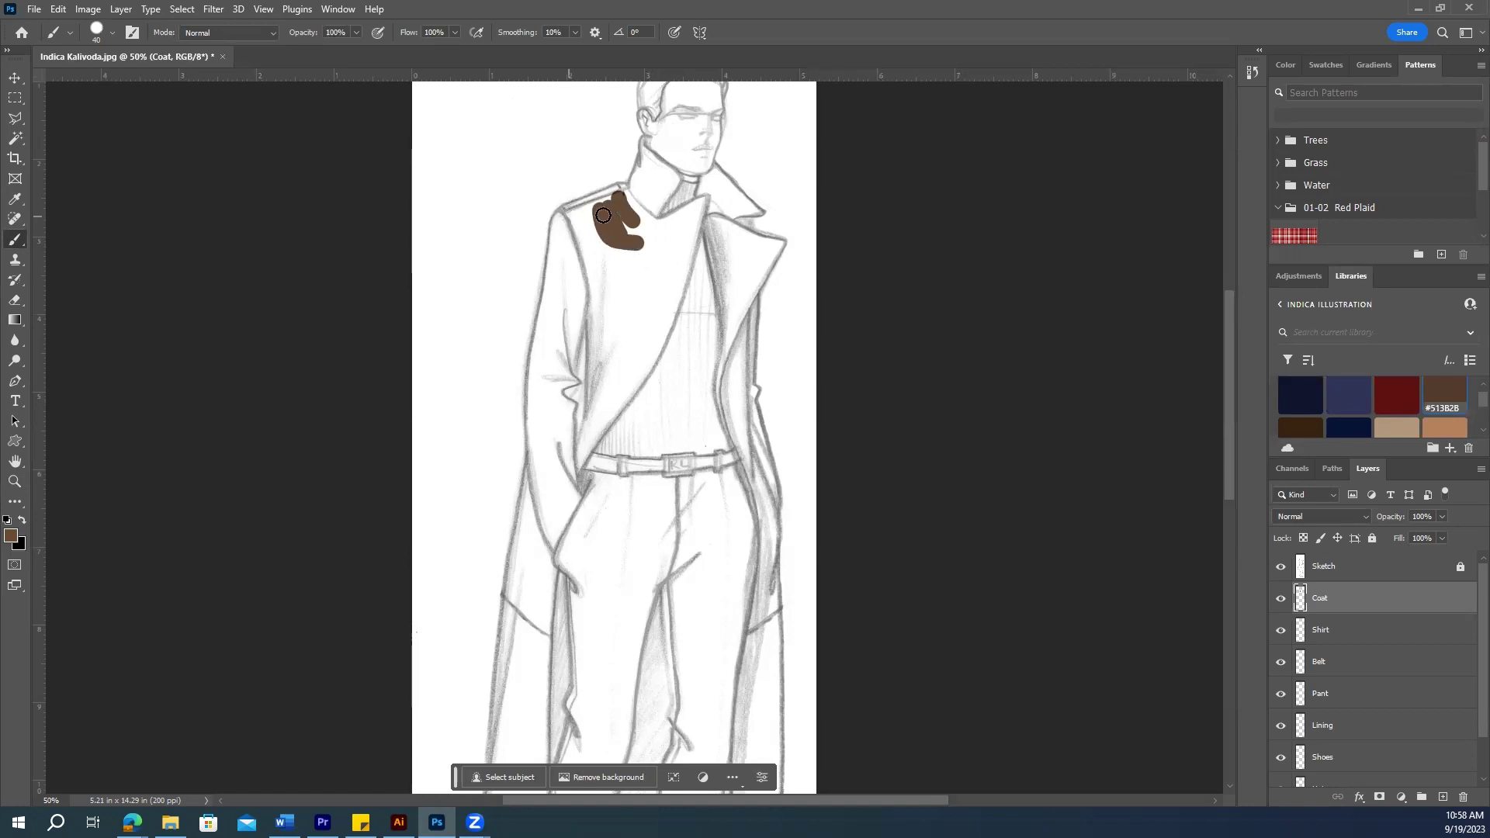
{"action": "left_click_drag", "start_coordinate": [623, 198], "coordinate": [633, 211]}
{"action": "mouse_move", "coordinate": [635, 212]}
{"action": "left_mouse_down"}
{"action": "mouse_move", "coordinate": [667, 224]}
{"action": "mouse_move", "coordinate": [701, 198]}
{"action": "mouse_move", "coordinate": [641, 379]}
{"action": "mouse_move", "coordinate": [581, 436]}
{"action": "mouse_move", "coordinate": [584, 491]}
{"action": "left_mouse_up"}
{"action": "mouse_move", "coordinate": [551, 545]}
{"action": "left_mouse_down"}
{"action": "mouse_move", "coordinate": [552, 558]}
{"action": "mouse_move", "coordinate": [553, 541]}
{"action": "left_mouse_up"}
Step: Continue the brown edge line from the pocketed hand straight down beside the trouser leg to the coat hem
{"action": "scroll", "coordinate": [550, 547], "scroll_direction": "down", "scroll_amount": 1}
{"action": "scroll", "coordinate": [444, 505], "scroll_direction": "down", "scroll_amount": 2}
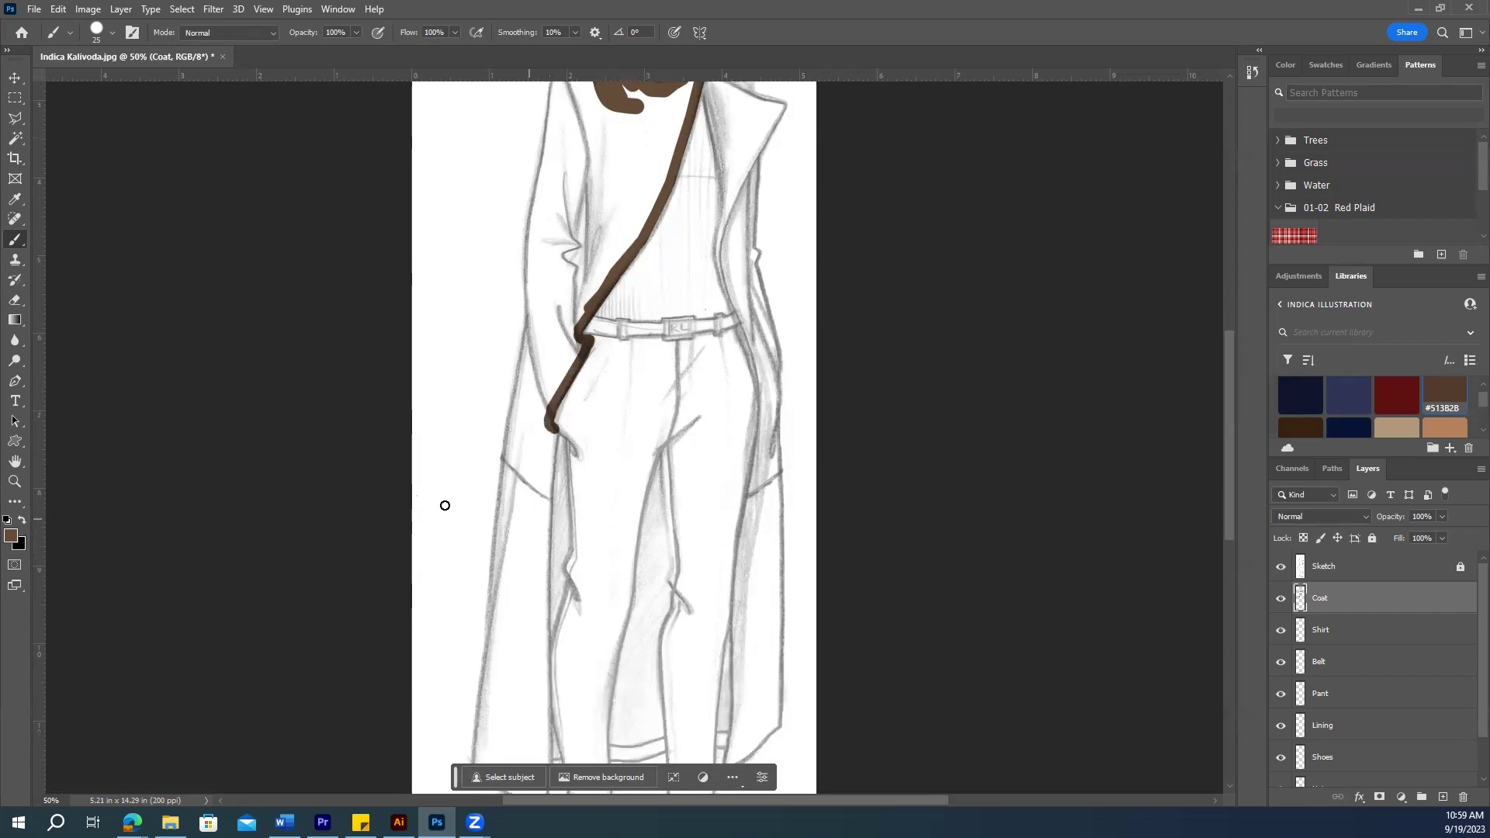
{"action": "left_click_drag", "start_coordinate": [547, 474], "coordinate": [546, 640]}
{"action": "scroll", "coordinate": [549, 702], "scroll_direction": "down", "scroll_amount": 1}
{"action": "left_click", "coordinate": [541, 716], "text": "shift"}
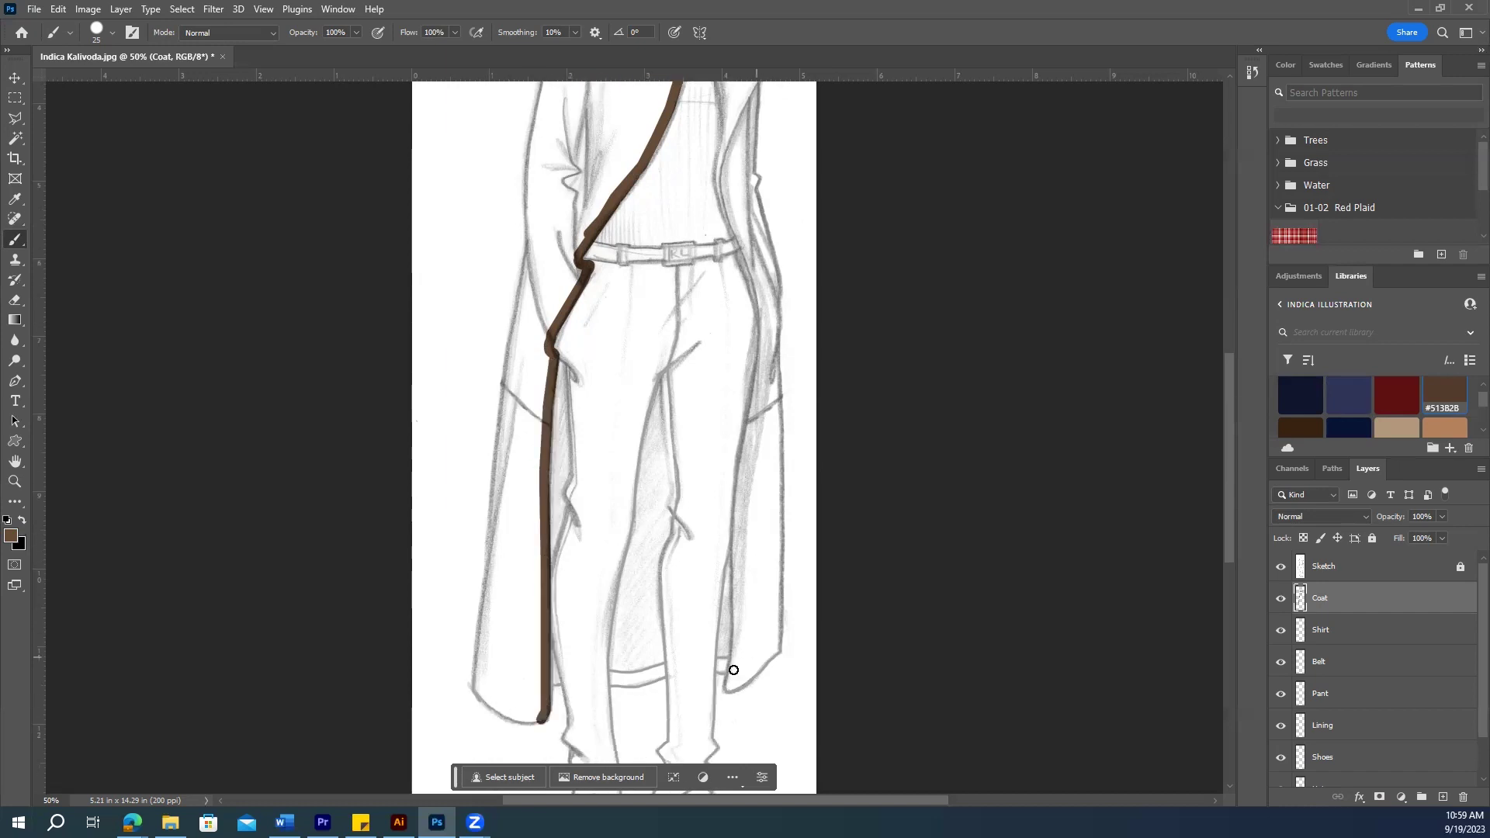
Step: Paint the opposite front edge of the coat in brown from the hem up past the belt towards the lapel, undoing the stray stroke
{"action": "mouse_move", "coordinate": [733, 665]}
{"action": "left_mouse_down"}
{"action": "mouse_move", "coordinate": [745, 387]}
{"action": "mouse_move", "coordinate": [768, 331]}
{"action": "mouse_move", "coordinate": [762, 355]}
{"action": "mouse_move", "coordinate": [733, 145]}
{"action": "left_mouse_up"}
{"action": "scroll", "coordinate": [741, 241], "scroll_direction": "up", "scroll_amount": 2}
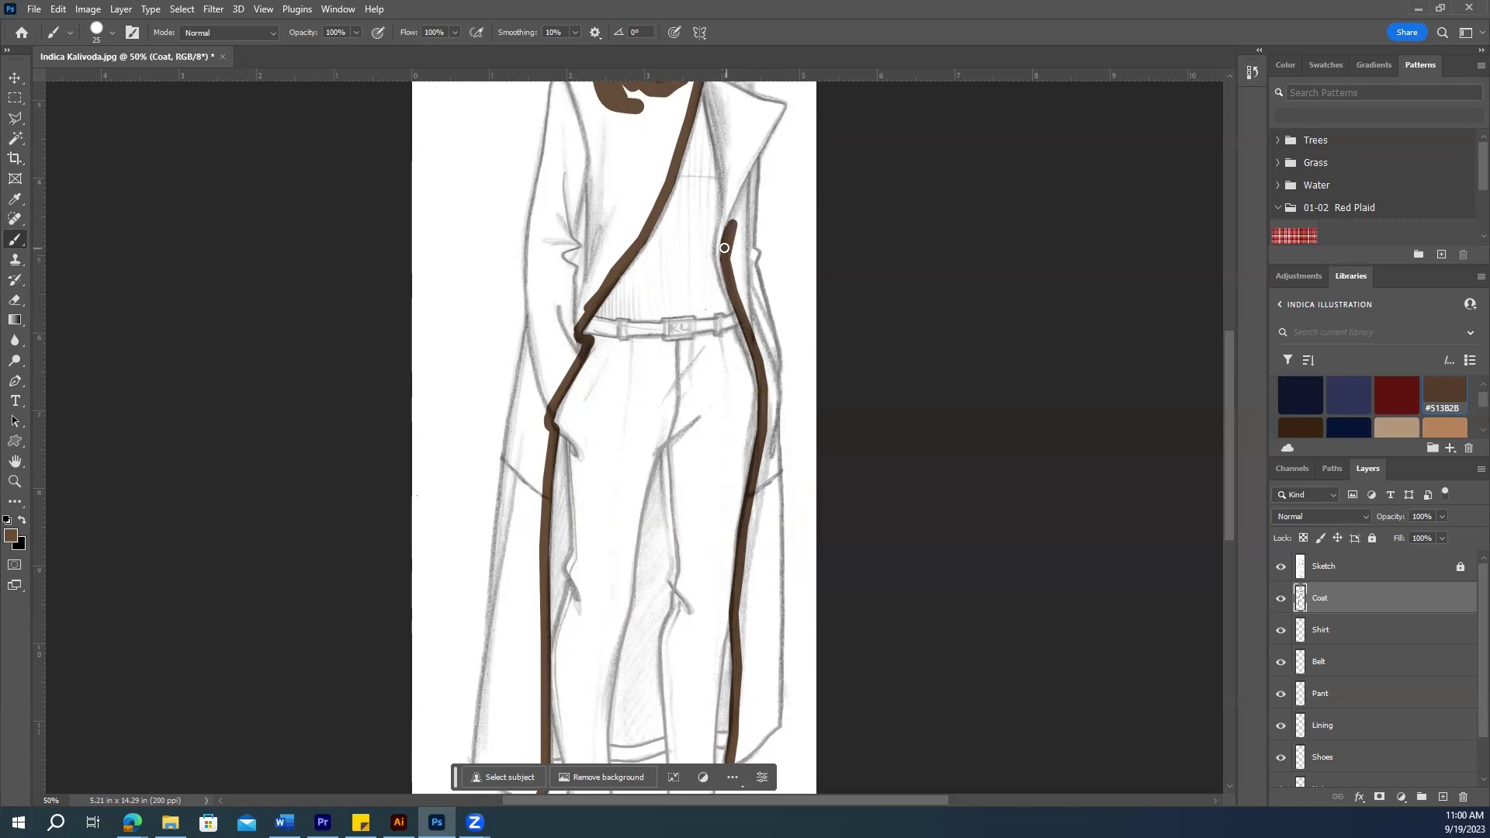
{"action": "scroll", "coordinate": [729, 250], "scroll_direction": "up", "scroll_amount": 2}
{"action": "left_click_drag", "start_coordinate": [731, 284], "coordinate": [742, 253]}
{"action": "key", "text": "ctrl+z"}
{"action": "scroll", "coordinate": [743, 347], "scroll_direction": "up", "scroll_amount": 2}
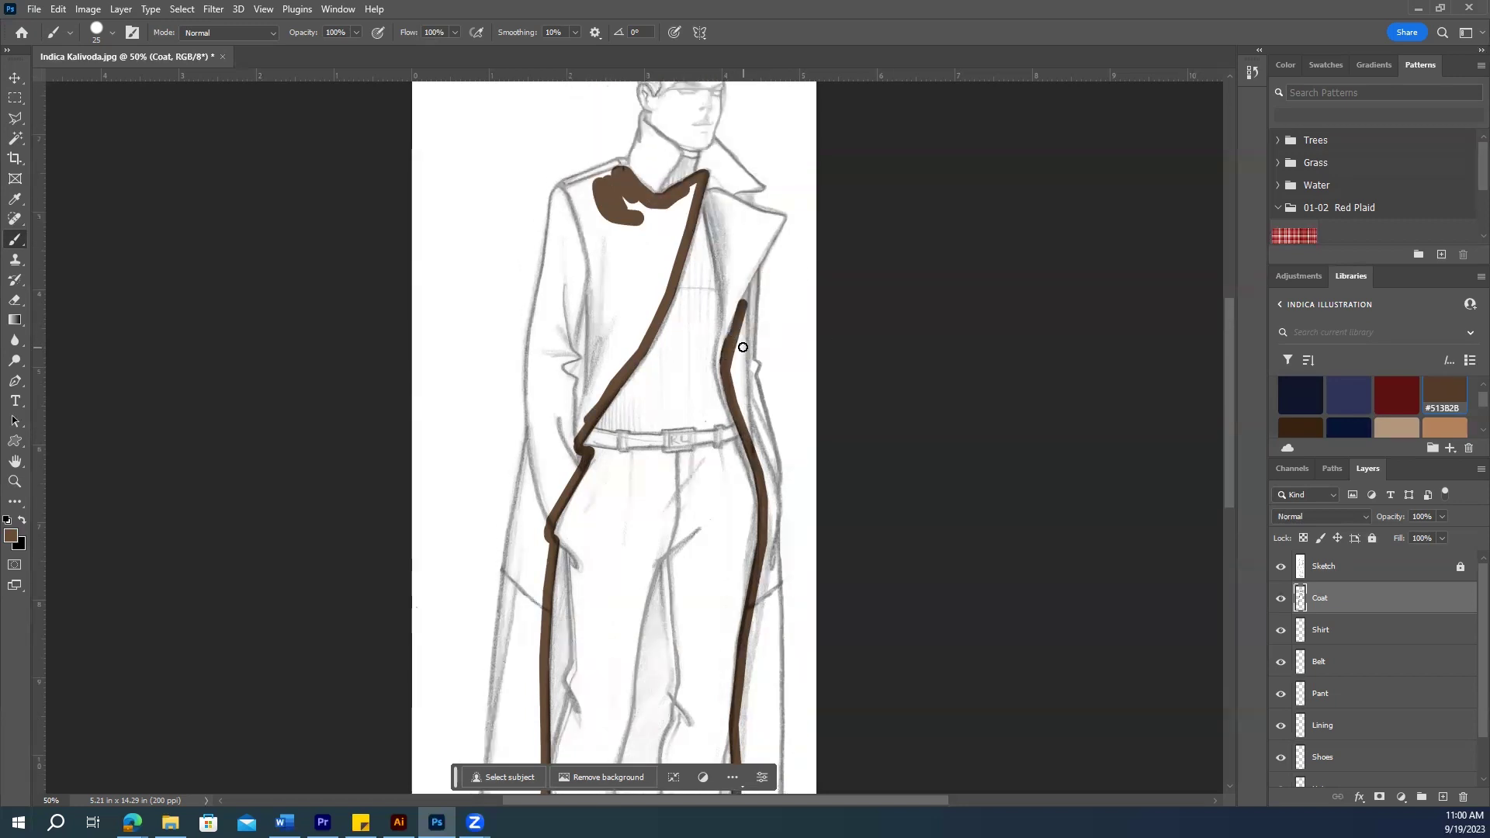
Step: Add a layer mask to each of the Coat, Shirt, Belt and Pant layers
{"action": "left_click", "coordinate": [1379, 799]}
{"action": "left_click", "coordinate": [1355, 631]}
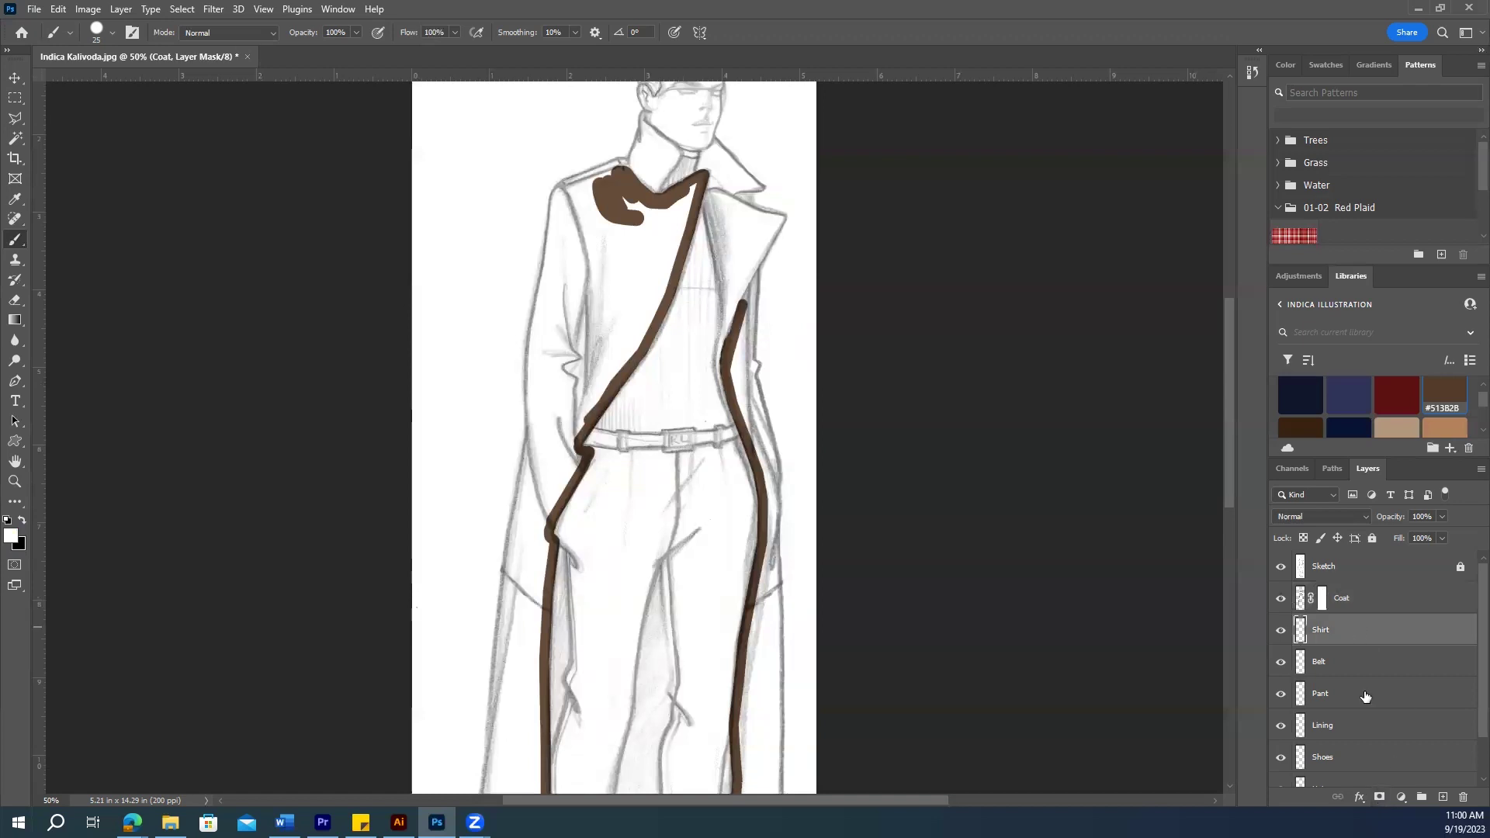
{"action": "left_click", "coordinate": [1380, 797]}
{"action": "left_click", "coordinate": [1365, 661]}
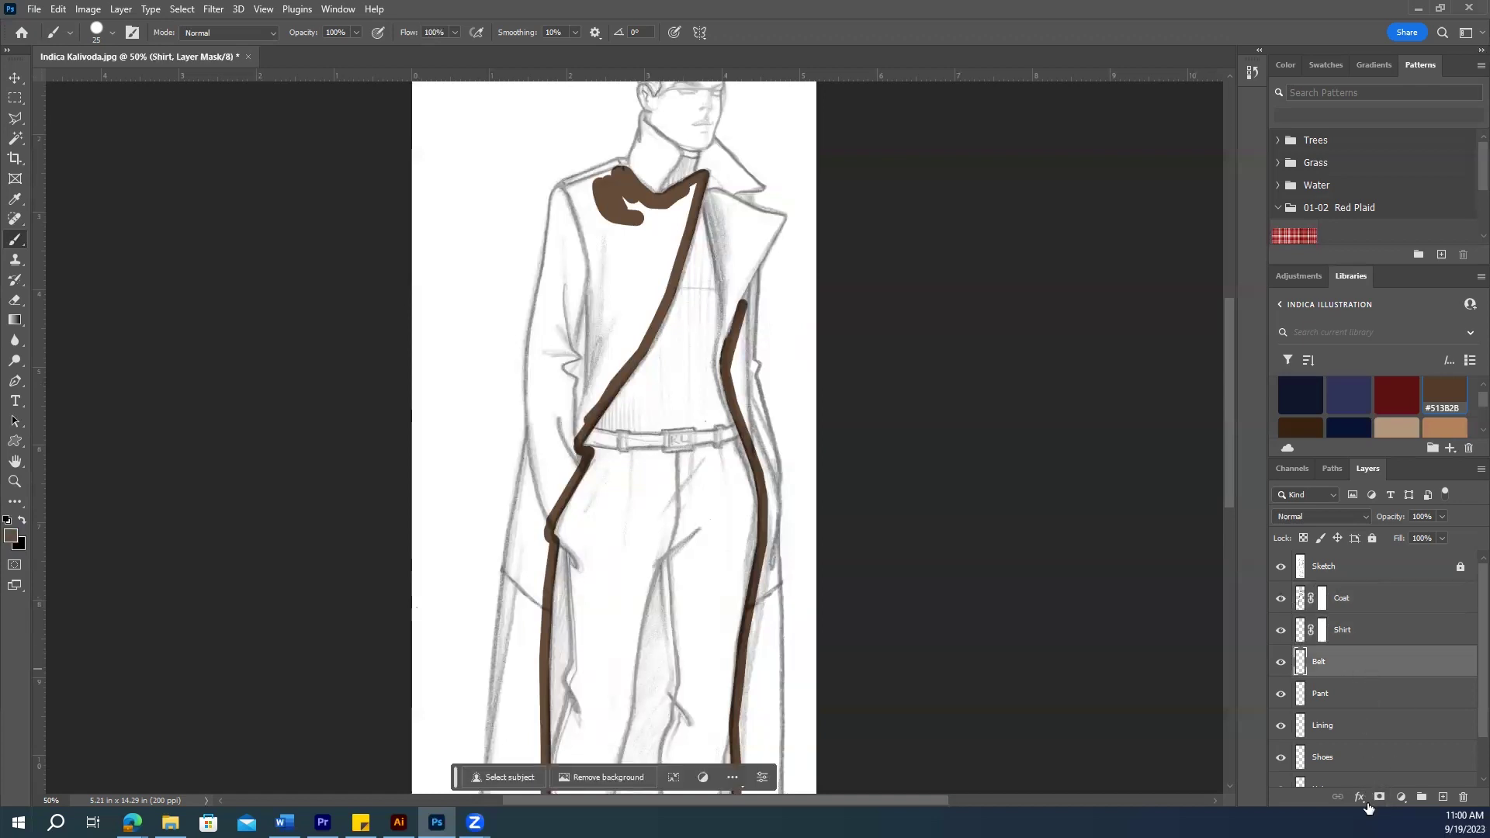
{"action": "left_click", "coordinate": [1379, 797]}
{"action": "scroll", "coordinate": [1390, 696], "scroll_direction": "down", "scroll_amount": 1}
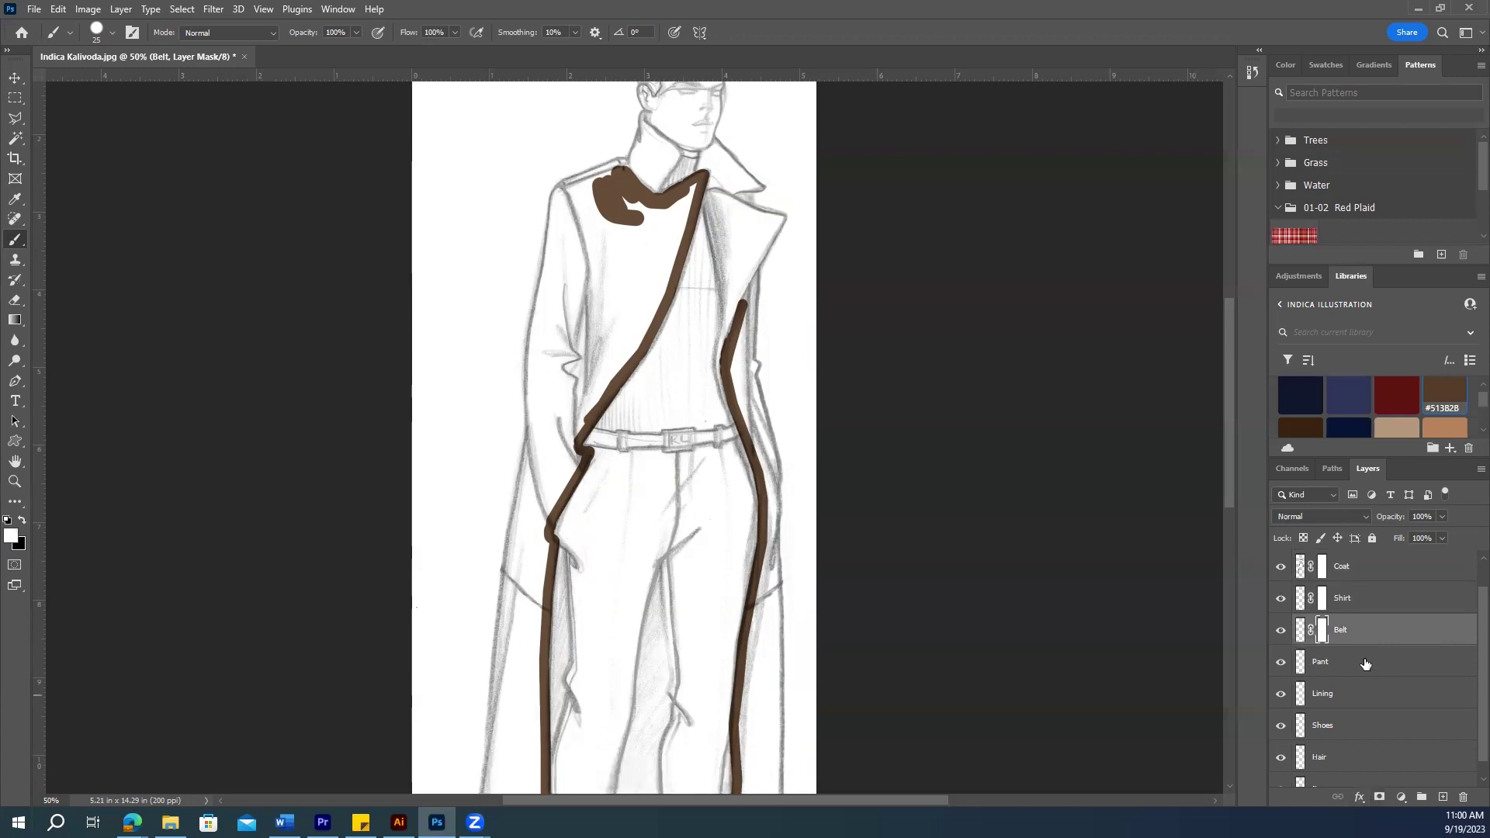
{"action": "left_click", "coordinate": [1366, 661]}
{"action": "left_click", "coordinate": [1379, 797]}
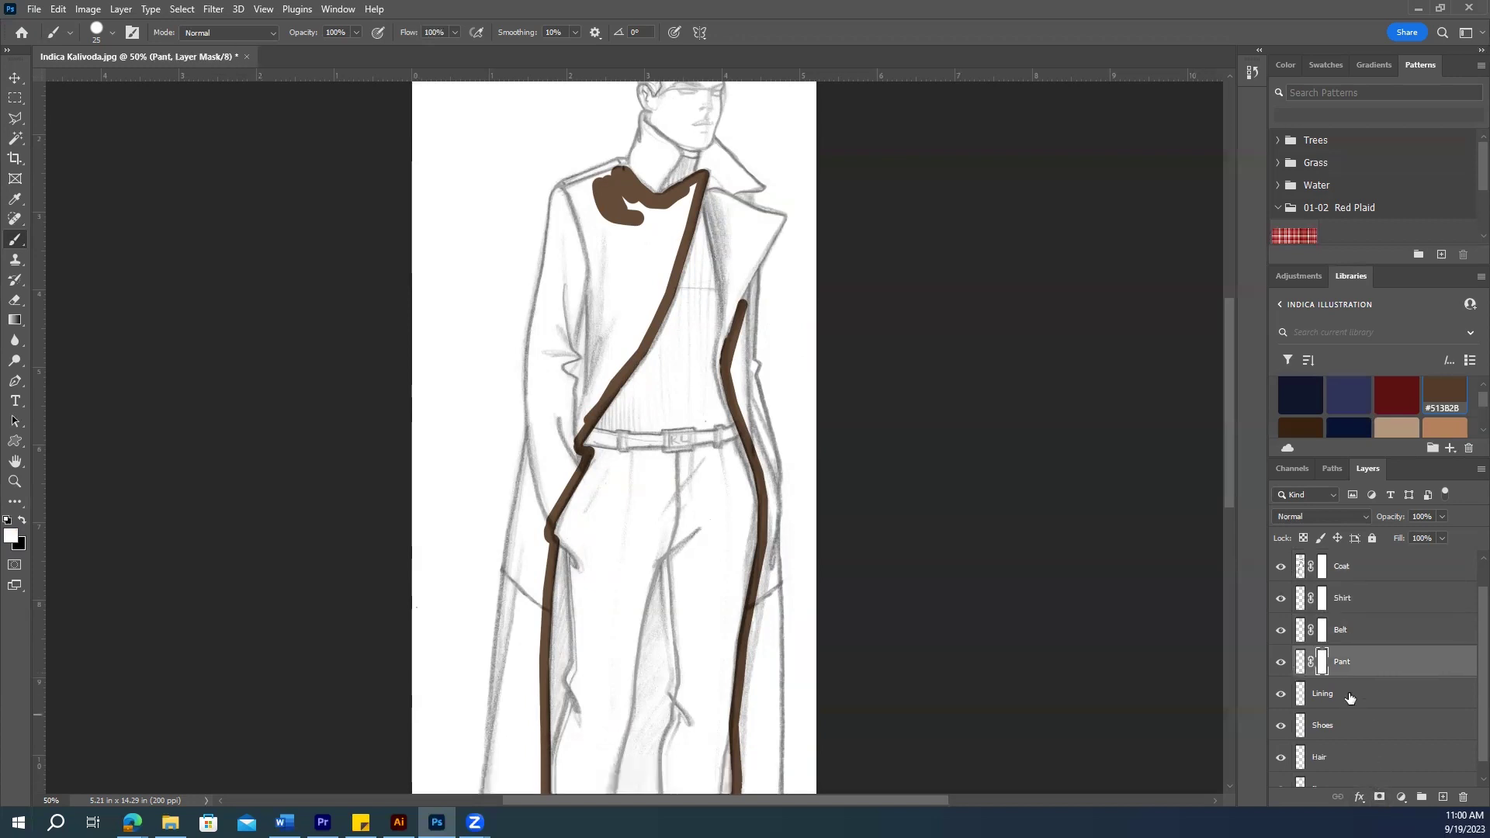
Step: Add a layer mask to each of the Lining, Shoes, Hair and Face layers
{"action": "left_click", "coordinate": [1350, 696]}
{"action": "left_click", "coordinate": [1379, 797]}
{"action": "left_click", "coordinate": [1365, 733]}
{"action": "left_click", "coordinate": [1378, 797]}
{"action": "scroll", "coordinate": [1384, 745], "scroll_direction": "down", "scroll_amount": 1}
{"action": "left_click", "coordinate": [1375, 741]}
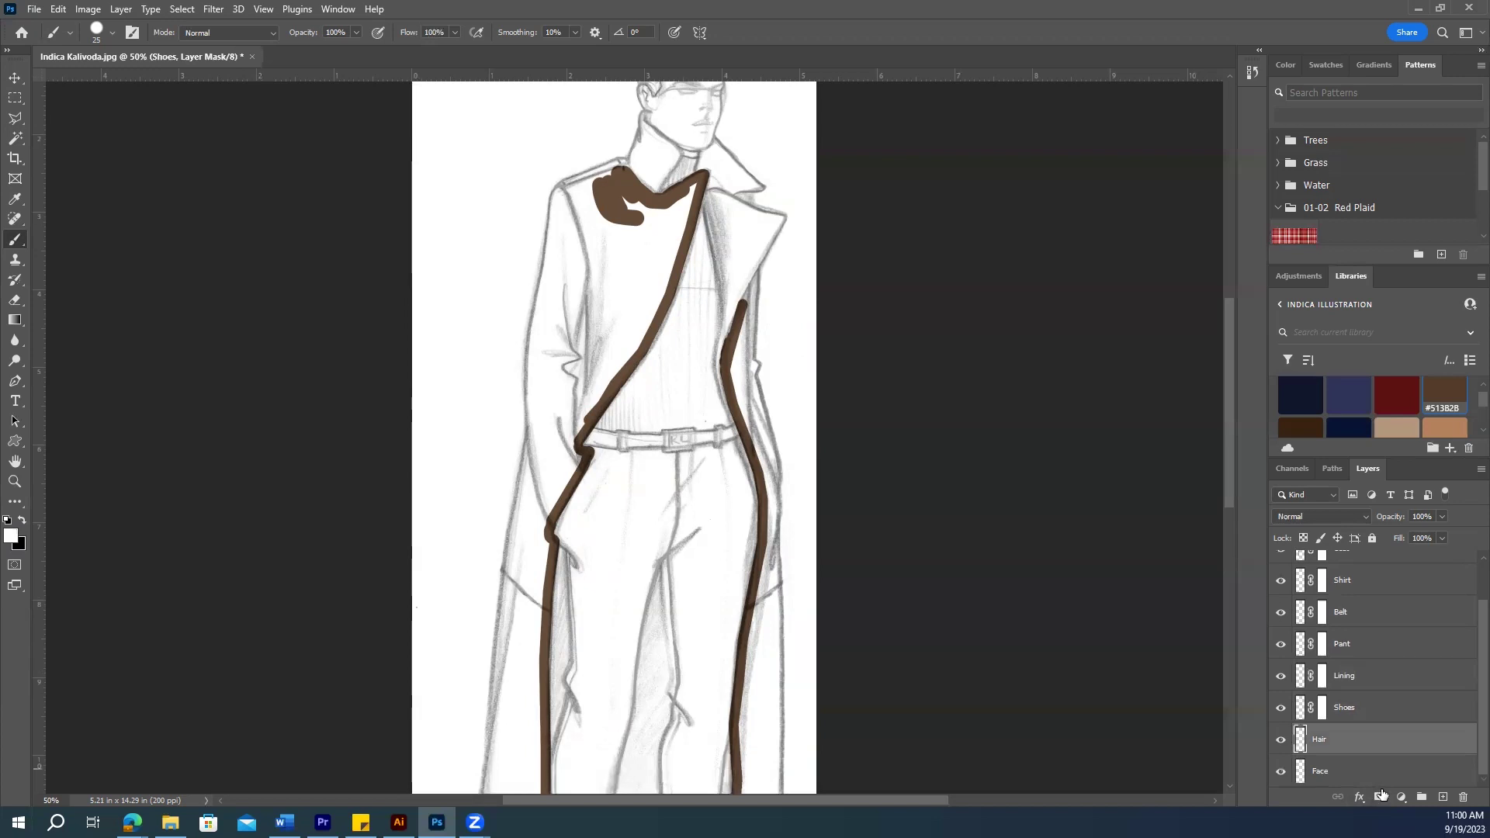
{"action": "left_click", "coordinate": [1380, 796]}
{"action": "left_click", "coordinate": [1359, 772]}
{"action": "left_click", "coordinate": [1380, 797]}
{"action": "scroll", "coordinate": [1381, 713], "scroll_direction": "up", "scroll_amount": 1}
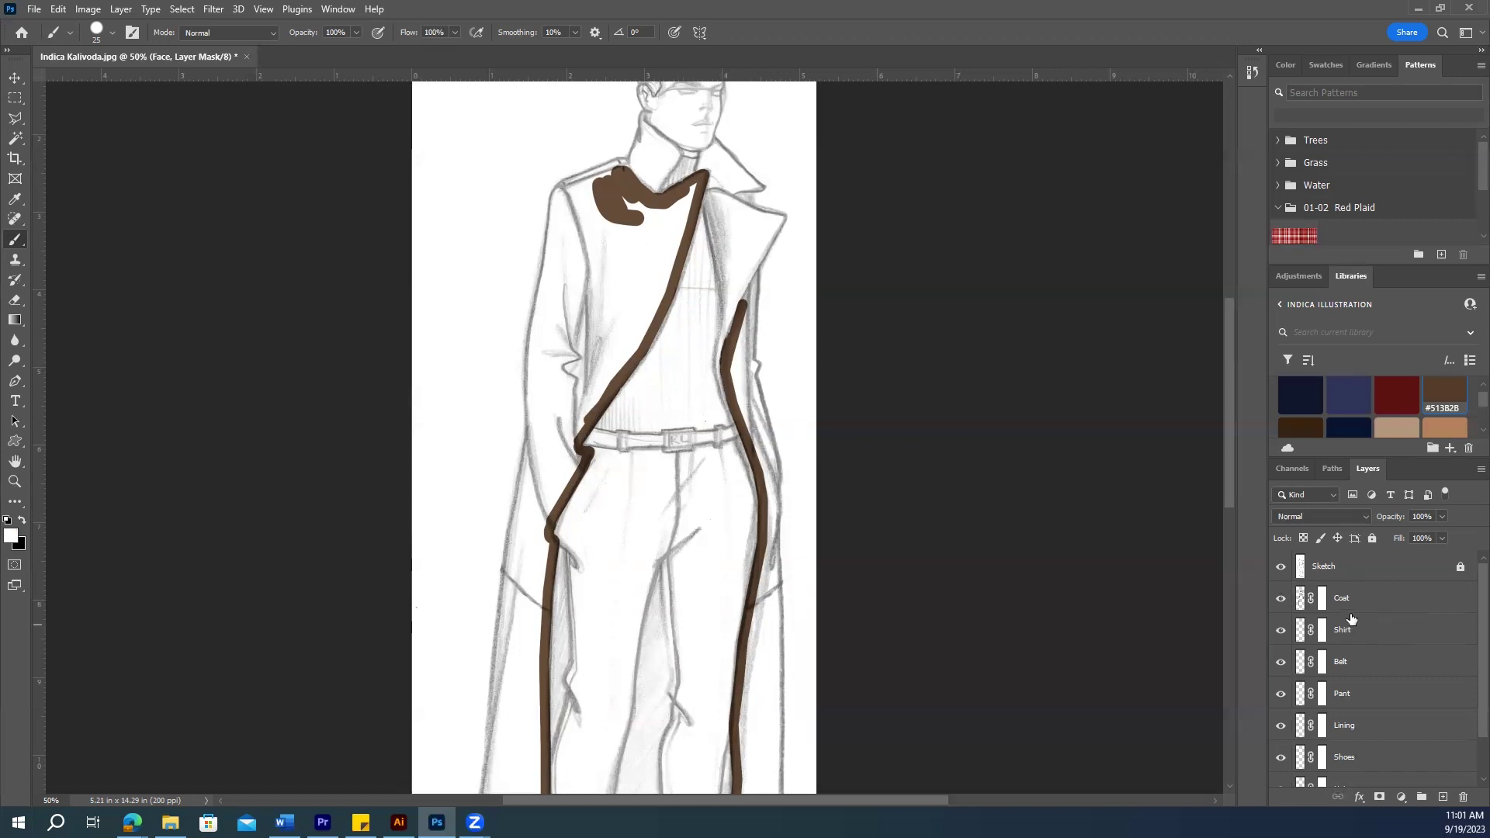
Step: Target the Coat layer's pixels, outline the open lapel and far collar in brown, and fill the near collar and shoulder seam
{"action": "left_click", "coordinate": [1300, 600]}
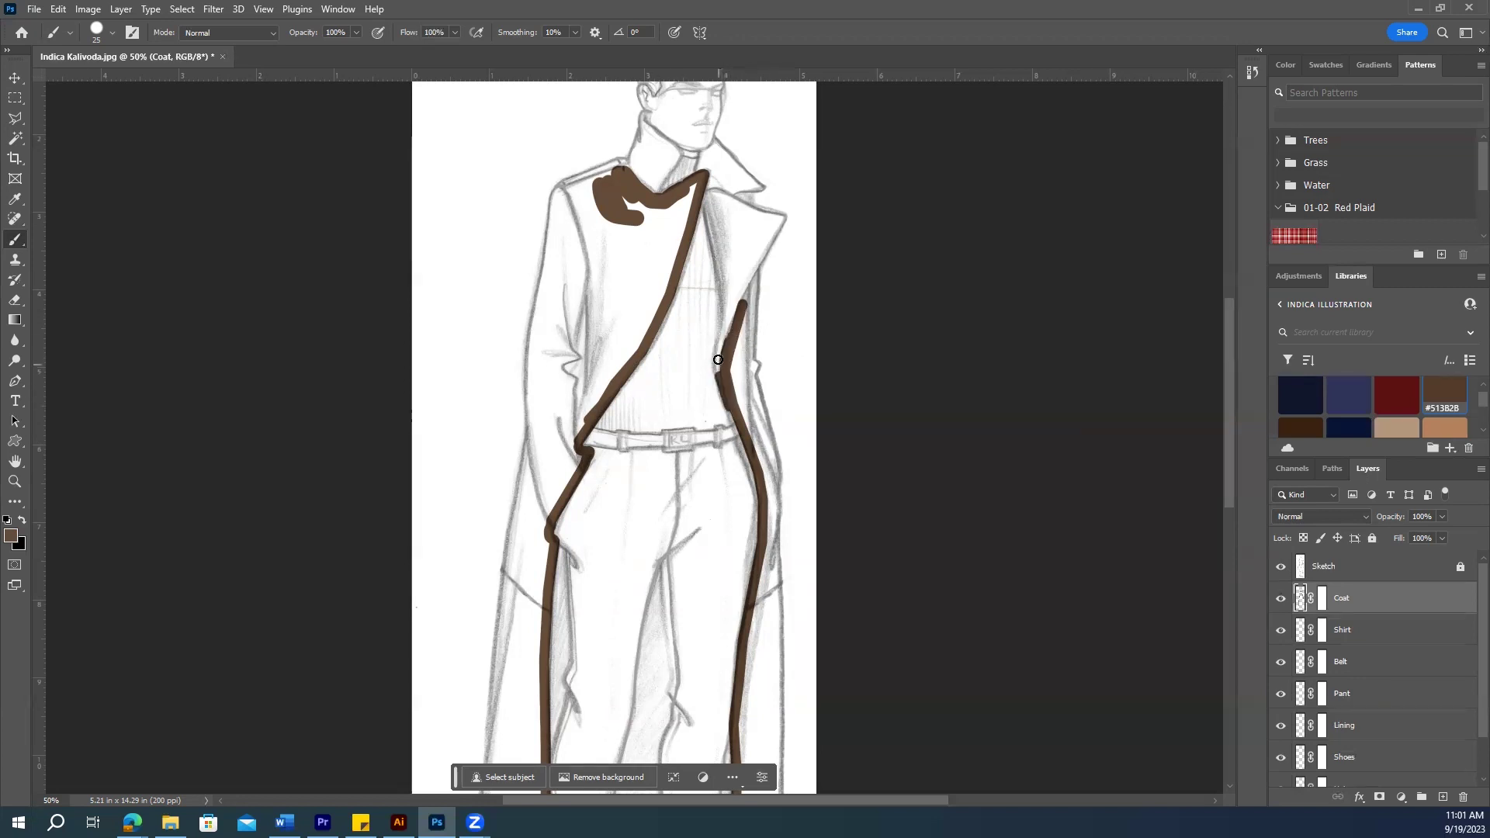
{"action": "mouse_move", "coordinate": [727, 307]}
{"action": "left_mouse_down"}
{"action": "mouse_move", "coordinate": [705, 152]}
{"action": "mouse_move", "coordinate": [700, 167]}
{"action": "mouse_move", "coordinate": [714, 145]}
{"action": "mouse_move", "coordinate": [750, 188]}
{"action": "left_mouse_up"}
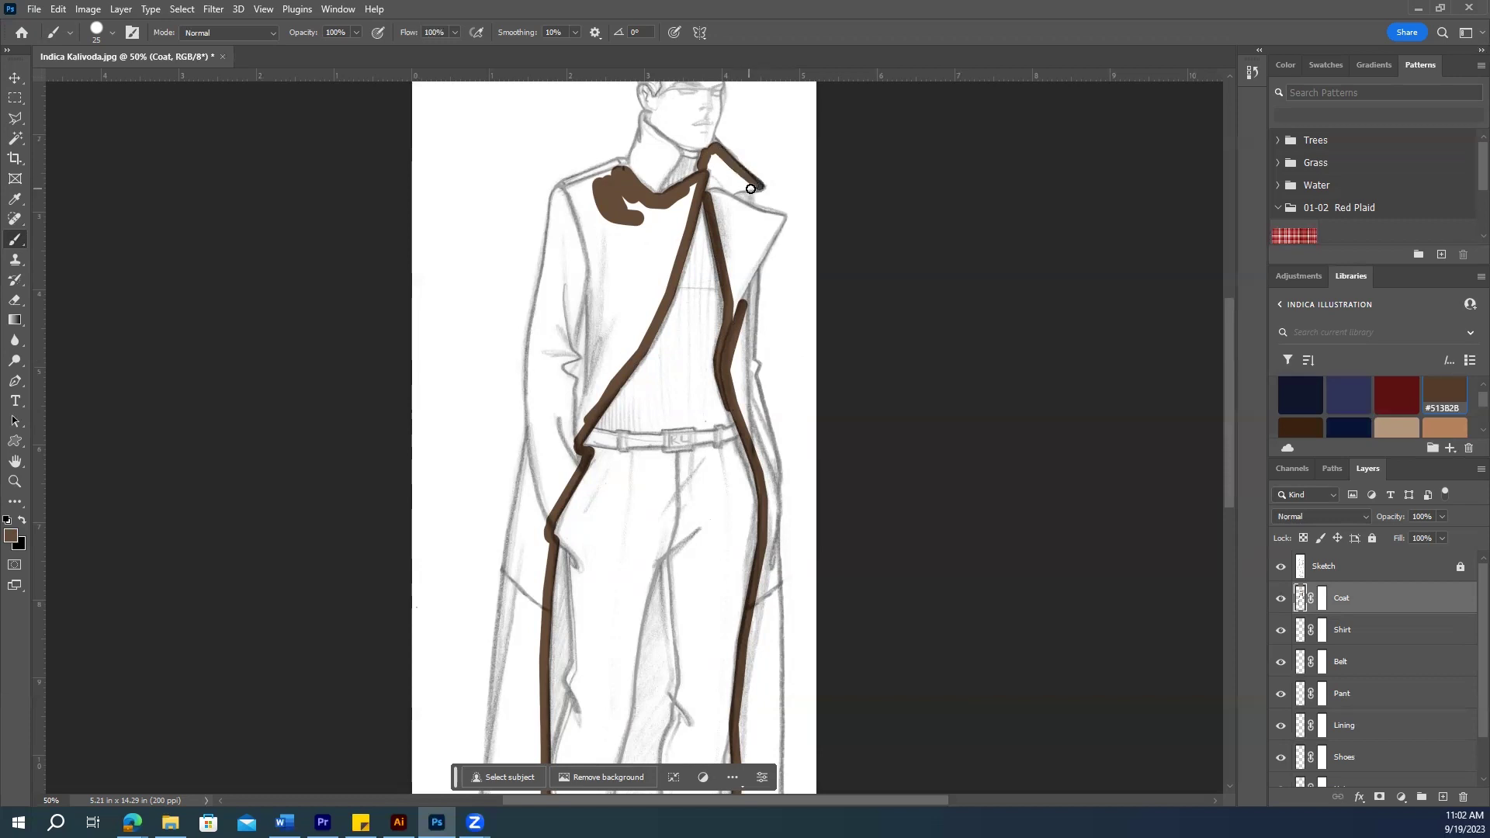
{"action": "mouse_move", "coordinate": [641, 116]}
{"action": "left_mouse_down"}
{"action": "mouse_move", "coordinate": [676, 151]}
{"action": "mouse_move", "coordinate": [667, 171]}
{"action": "mouse_move", "coordinate": [652, 179]}
{"action": "mouse_move", "coordinate": [653, 154]}
{"action": "mouse_move", "coordinate": [637, 156]}
{"action": "mouse_move", "coordinate": [648, 184]}
{"action": "mouse_move", "coordinate": [600, 173]}
{"action": "left_mouse_up"}
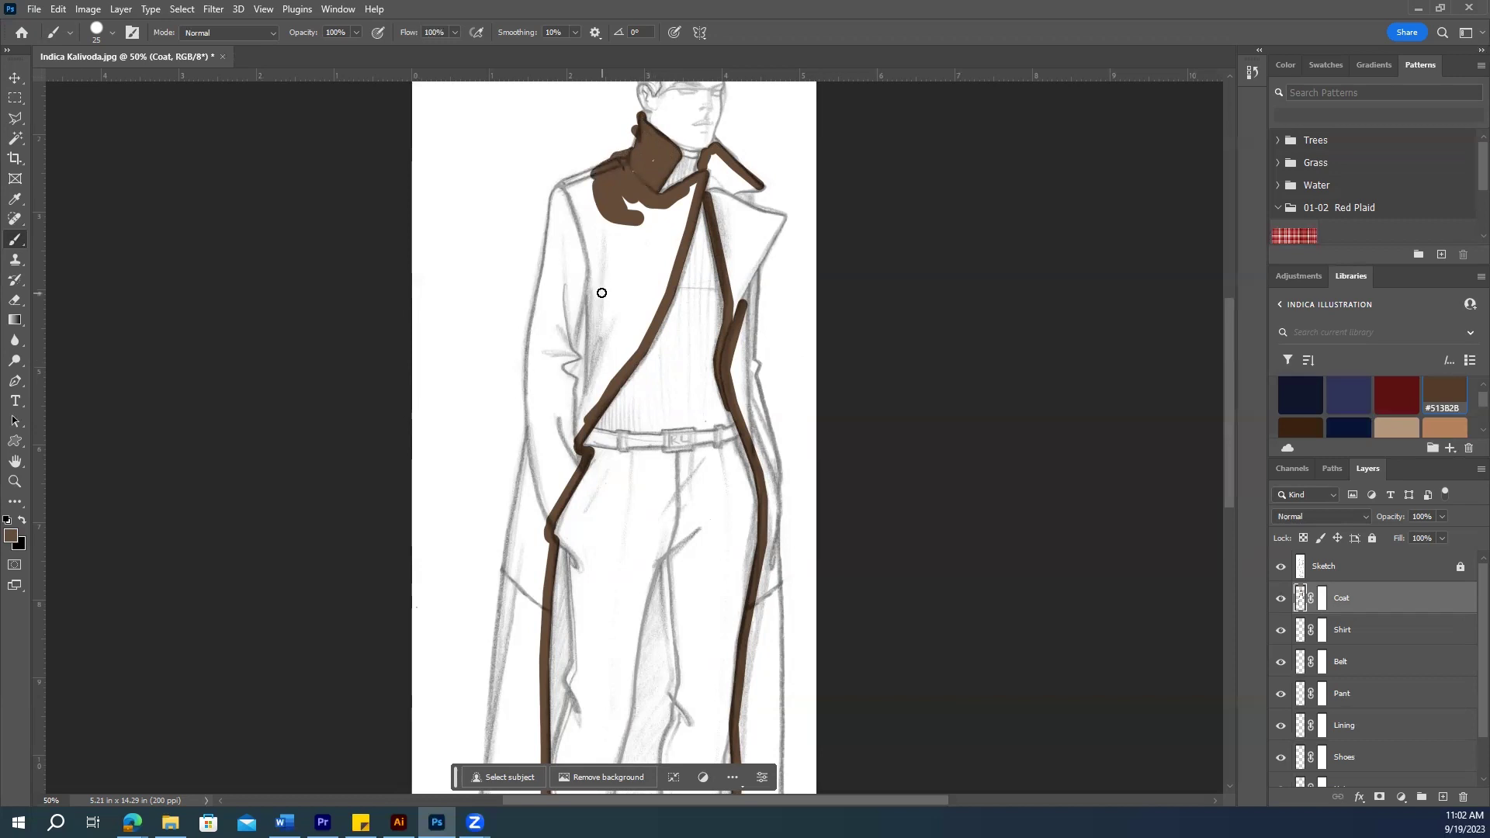
Step: Enlarge the brush to size 100 and fill the coat's chest, shoulder and the figure's right sleeve with brown
{"action": "key", "text": "bracketright"}
{"action": "key", "text": "bracketright"}
{"action": "key", "text": "bracketright"}
{"action": "key", "text": "bracketright"}
{"action": "key", "text": "bracketright"}
{"action": "mouse_move", "coordinate": [541, 191]}
{"action": "left_mouse_down"}
{"action": "mouse_move", "coordinate": [567, 222]}
{"action": "mouse_move", "coordinate": [680, 200]}
{"action": "mouse_move", "coordinate": [613, 236]}
{"action": "mouse_move", "coordinate": [655, 232]}
{"action": "mouse_move", "coordinate": [633, 275]}
{"action": "mouse_move", "coordinate": [593, 284]}
{"action": "mouse_move", "coordinate": [578, 243]}
{"action": "mouse_move", "coordinate": [545, 294]}
{"action": "mouse_move", "coordinate": [570, 215]}
{"action": "mouse_move", "coordinate": [543, 328]}
{"action": "mouse_move", "coordinate": [567, 324]}
{"action": "mouse_move", "coordinate": [578, 296]}
{"action": "mouse_move", "coordinate": [585, 308]}
{"action": "mouse_move", "coordinate": [640, 280]}
{"action": "mouse_move", "coordinate": [640, 297]}
{"action": "mouse_move", "coordinate": [599, 354]}
{"action": "mouse_move", "coordinate": [507, 366]}
{"action": "mouse_move", "coordinate": [560, 349]}
{"action": "left_mouse_up"}
{"action": "scroll", "coordinate": [559, 346], "scroll_direction": "down", "scroll_amount": 3}
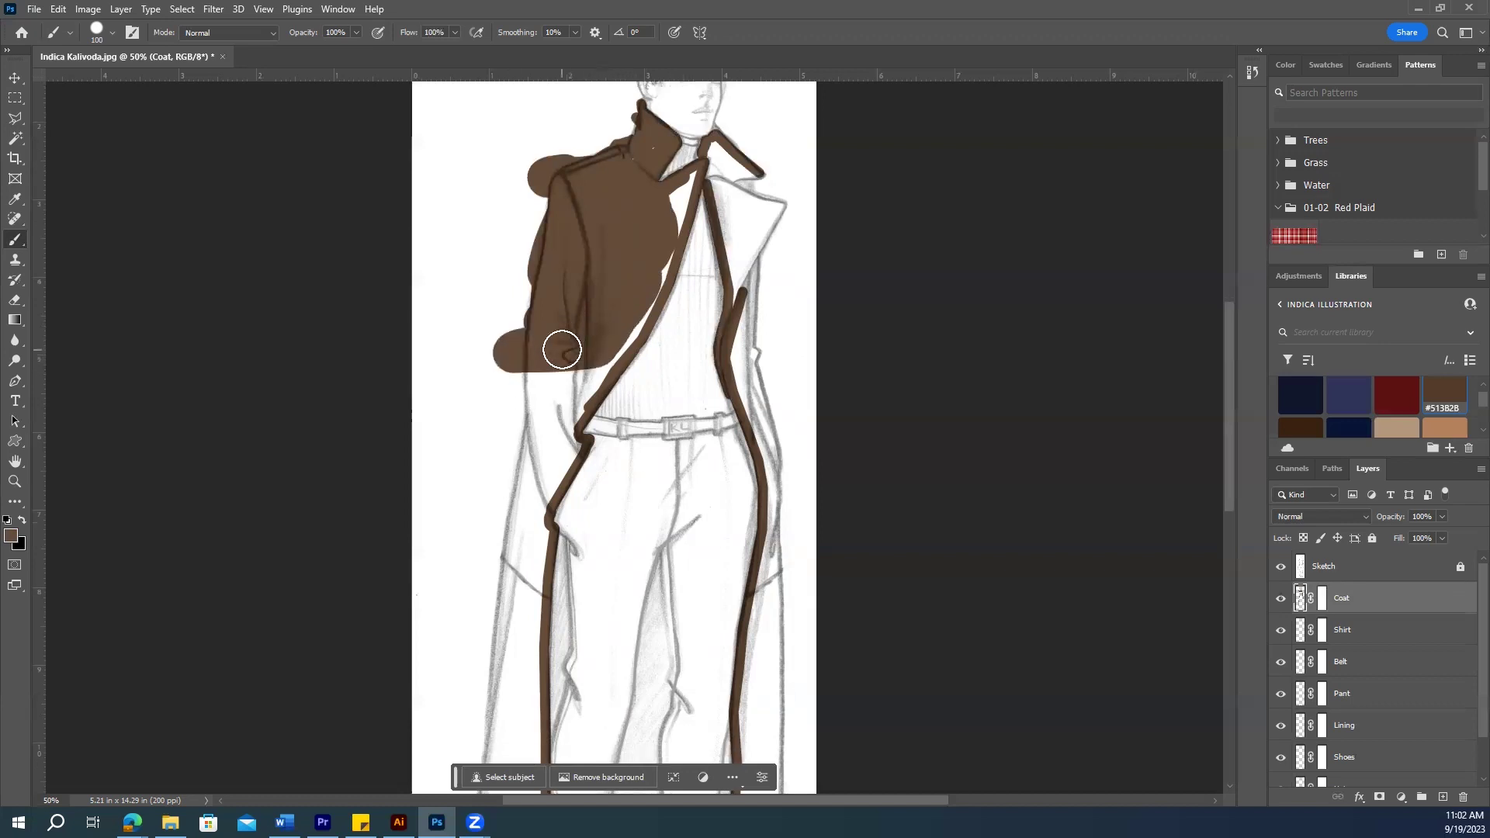
{"action": "left_click_drag", "start_coordinate": [649, 216], "coordinate": [501, 328]}
Step: Fill the lower coat panel on the figure's right side with brown down to the hem
{"action": "scroll", "coordinate": [500, 329], "scroll_direction": "down", "scroll_amount": 3}
{"action": "mouse_move", "coordinate": [500, 264]}
{"action": "left_mouse_down"}
{"action": "mouse_move", "coordinate": [559, 292]}
{"action": "mouse_move", "coordinate": [561, 334]}
{"action": "mouse_move", "coordinate": [449, 336]}
{"action": "mouse_move", "coordinate": [499, 373]}
{"action": "mouse_move", "coordinate": [535, 538]}
{"action": "mouse_move", "coordinate": [515, 682]}
{"action": "mouse_move", "coordinate": [497, 699]}
{"action": "left_mouse_up"}
{"action": "scroll", "coordinate": [561, 334], "scroll_direction": "down", "scroll_amount": 3}
Step: Reduce the brush size and paint brown along the collar and open lapel on the figure's left side
{"action": "scroll", "coordinate": [505, 612], "scroll_direction": "up", "scroll_amount": 12}
{"action": "key", "text": "bracketleft"}
{"action": "key", "text": "bracketleft"}
{"action": "key", "text": "bracketleft"}
{"action": "key", "text": "bracketleft"}
{"action": "key", "text": "bracketleft"}
{"action": "key", "text": "bracketleft"}
{"action": "mouse_move", "coordinate": [689, 298]}
{"action": "left_mouse_down"}
{"action": "mouse_move", "coordinate": [622, 393]}
{"action": "mouse_move", "coordinate": [664, 400]}
{"action": "mouse_move", "coordinate": [714, 325]}
{"action": "mouse_move", "coordinate": [735, 416]}
{"action": "mouse_move", "coordinate": [776, 411]}
{"action": "left_mouse_up"}
Step: Enlarge the brush to size 100 and fill the figure's left sleeve and coat panel with brown down to the hem
{"action": "scroll", "coordinate": [622, 392], "scroll_direction": "up", "scroll_amount": 2}
{"action": "key", "text": "bracketright"}
{"action": "key", "text": "bracketright"}
{"action": "key", "text": "bracketright"}
{"action": "key", "text": "bracketright"}
{"action": "key", "text": "bracketright"}
{"action": "key", "text": "bracketright"}
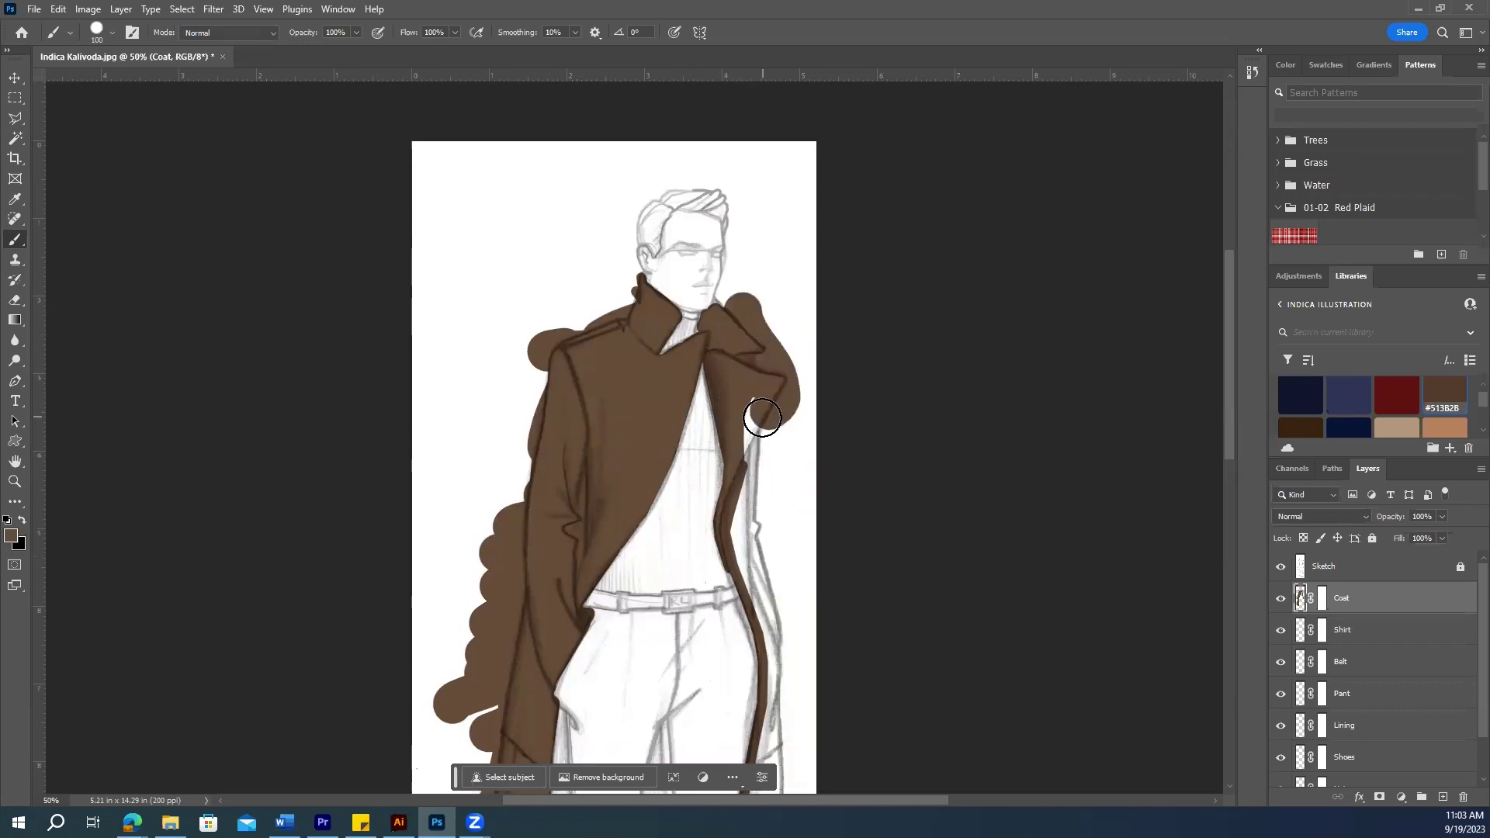
{"action": "scroll", "coordinate": [776, 411], "scroll_direction": "down", "scroll_amount": 10}
{"action": "scroll", "coordinate": [772, 342], "scroll_direction": "down", "scroll_amount": 3}
{"action": "mouse_move", "coordinate": [772, 357]}
{"action": "left_mouse_down"}
{"action": "mouse_move", "coordinate": [768, 534]}
{"action": "mouse_move", "coordinate": [755, 528]}
{"action": "mouse_move", "coordinate": [799, 397]}
{"action": "mouse_move", "coordinate": [737, 629]}
{"action": "left_mouse_up"}
{"action": "scroll", "coordinate": [766, 425], "scroll_direction": "down", "scroll_amount": 2}
Step: Reduce the brush to size 20 and paint the inner hem corner and the back hem strips visible around the trouser legs brown
{"action": "key", "text": "bracketleft"}
{"action": "key", "text": "bracketleft"}
{"action": "key", "text": "bracketleft"}
{"action": "key", "text": "bracketleft"}
{"action": "key", "text": "bracketleft"}
{"action": "key", "text": "bracketleft"}
{"action": "key", "text": "bracketleft"}
{"action": "left_click_drag", "start_coordinate": [741, 578], "coordinate": [725, 613]}
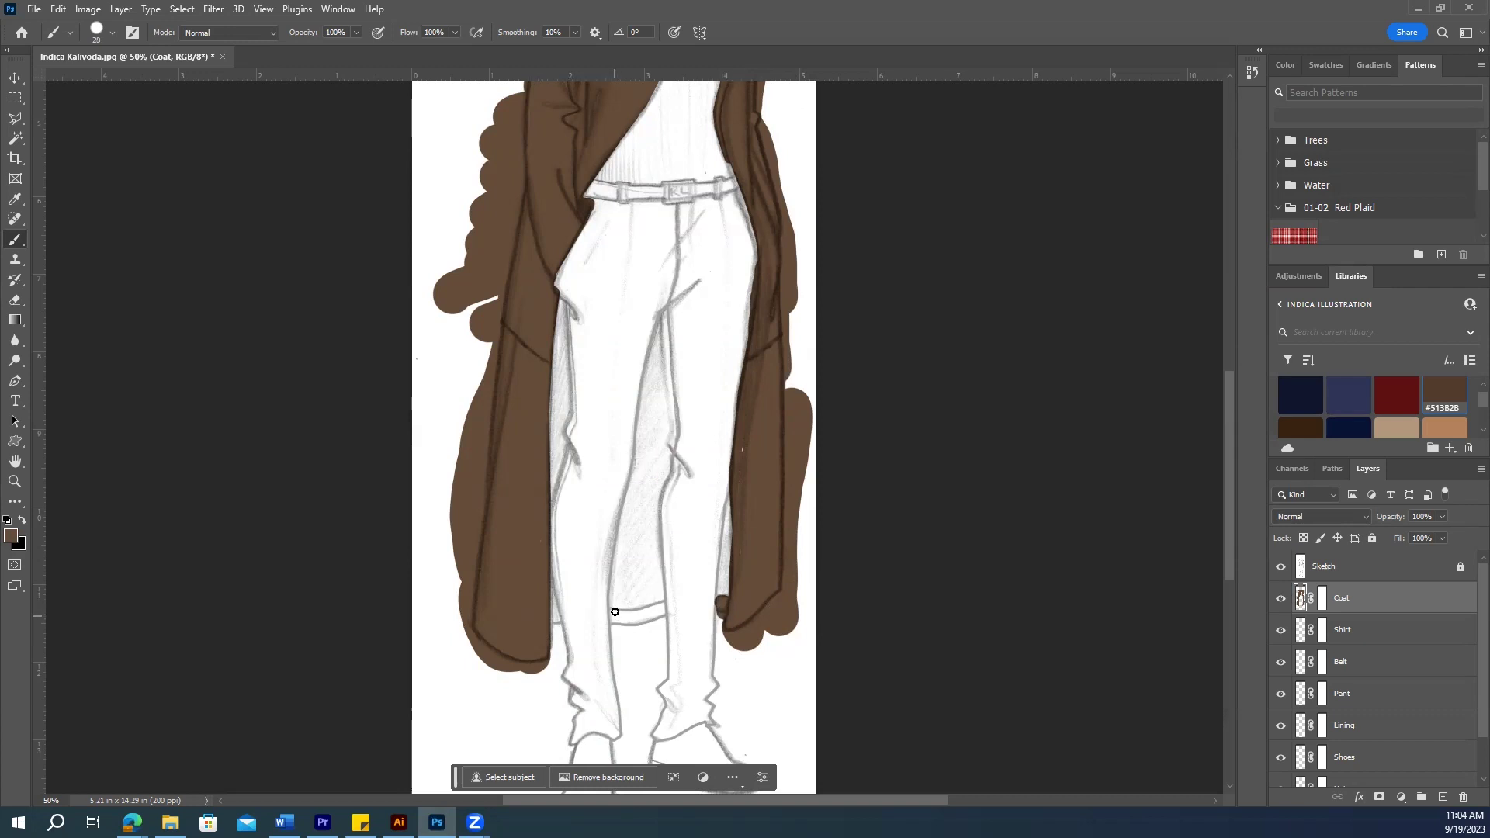
{"action": "mouse_move", "coordinate": [635, 621]}
{"action": "left_mouse_down"}
{"action": "mouse_move", "coordinate": [661, 606]}
{"action": "mouse_move", "coordinate": [614, 613]}
{"action": "left_mouse_up"}
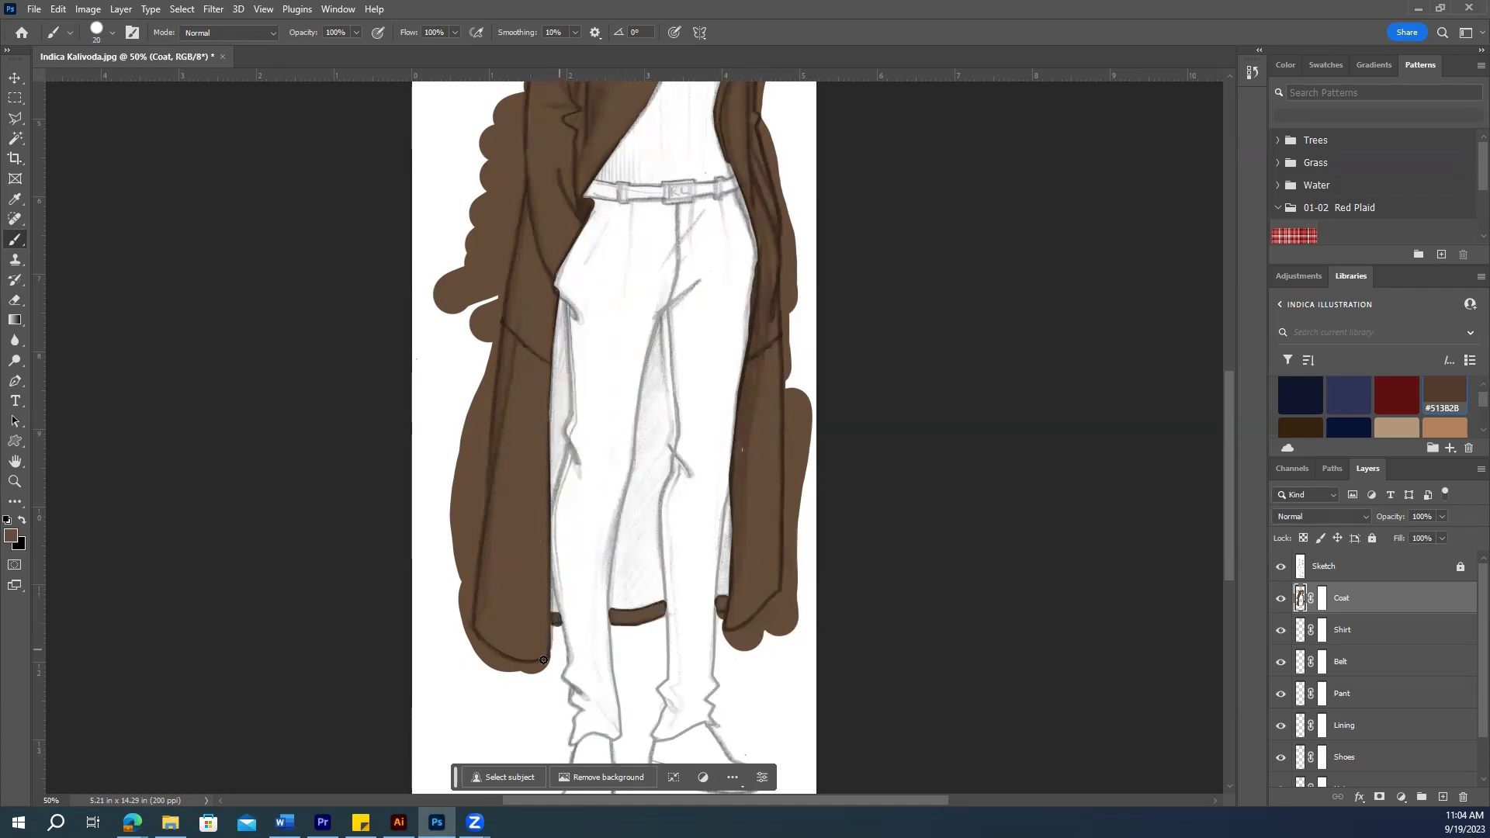
{"action": "scroll", "coordinate": [931, 582], "scroll_direction": "up", "scroll_amount": 2}
{"action": "scroll", "coordinate": [933, 578], "scroll_direction": "down", "scroll_amount": 2}
{"action": "scroll", "coordinate": [934, 573], "scroll_direction": "up", "scroll_amount": 2}
{"action": "scroll", "coordinate": [934, 570], "scroll_direction": "up", "scroll_amount": 6}
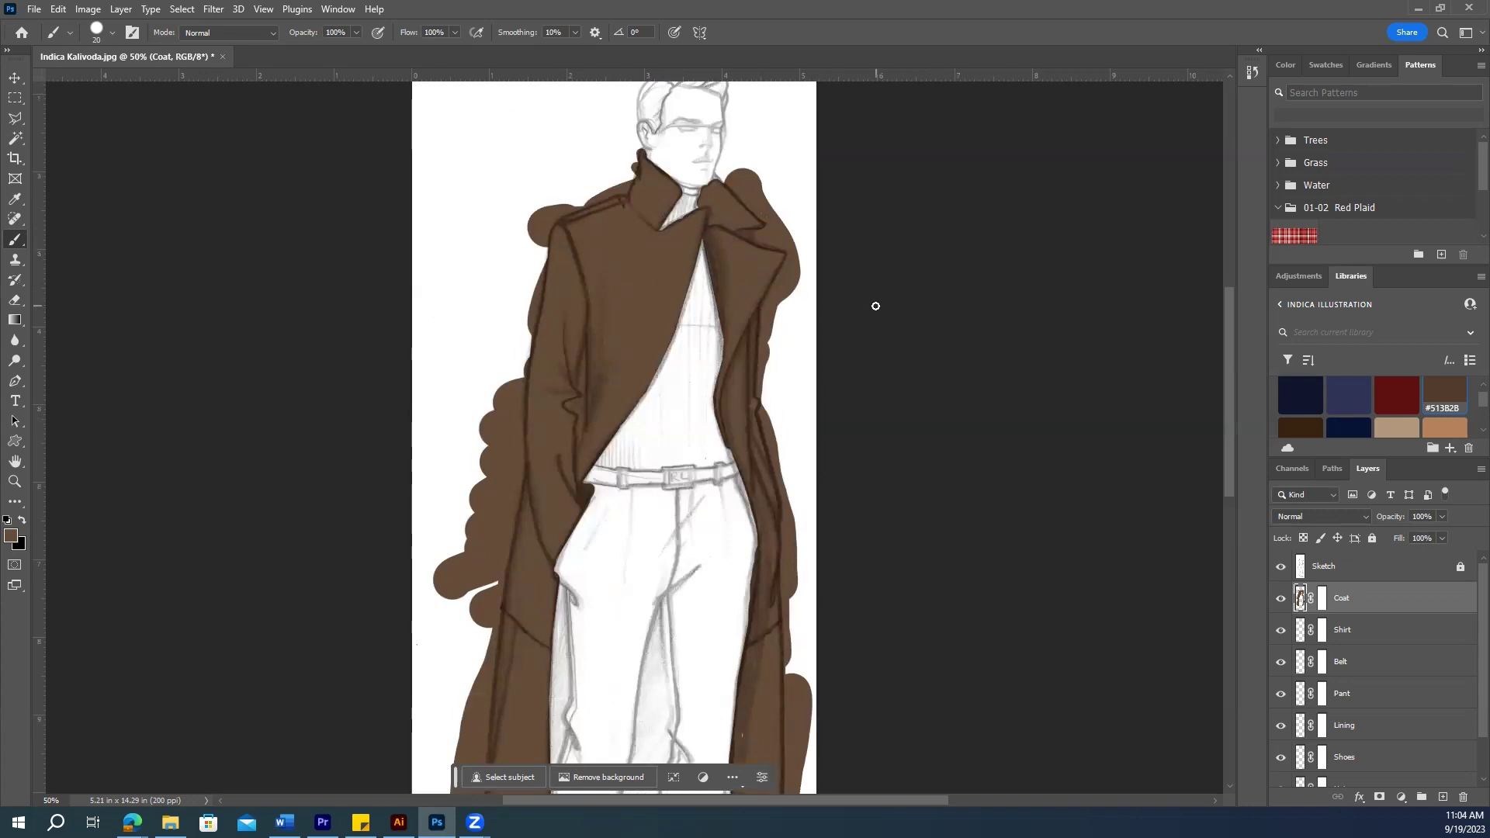
Step: On the Shirt layer, paint the shirt front between the coat edges down to the belt with dark red #5D1111
{"action": "scroll", "coordinate": [903, 334], "scroll_direction": "up", "scroll_amount": 1}
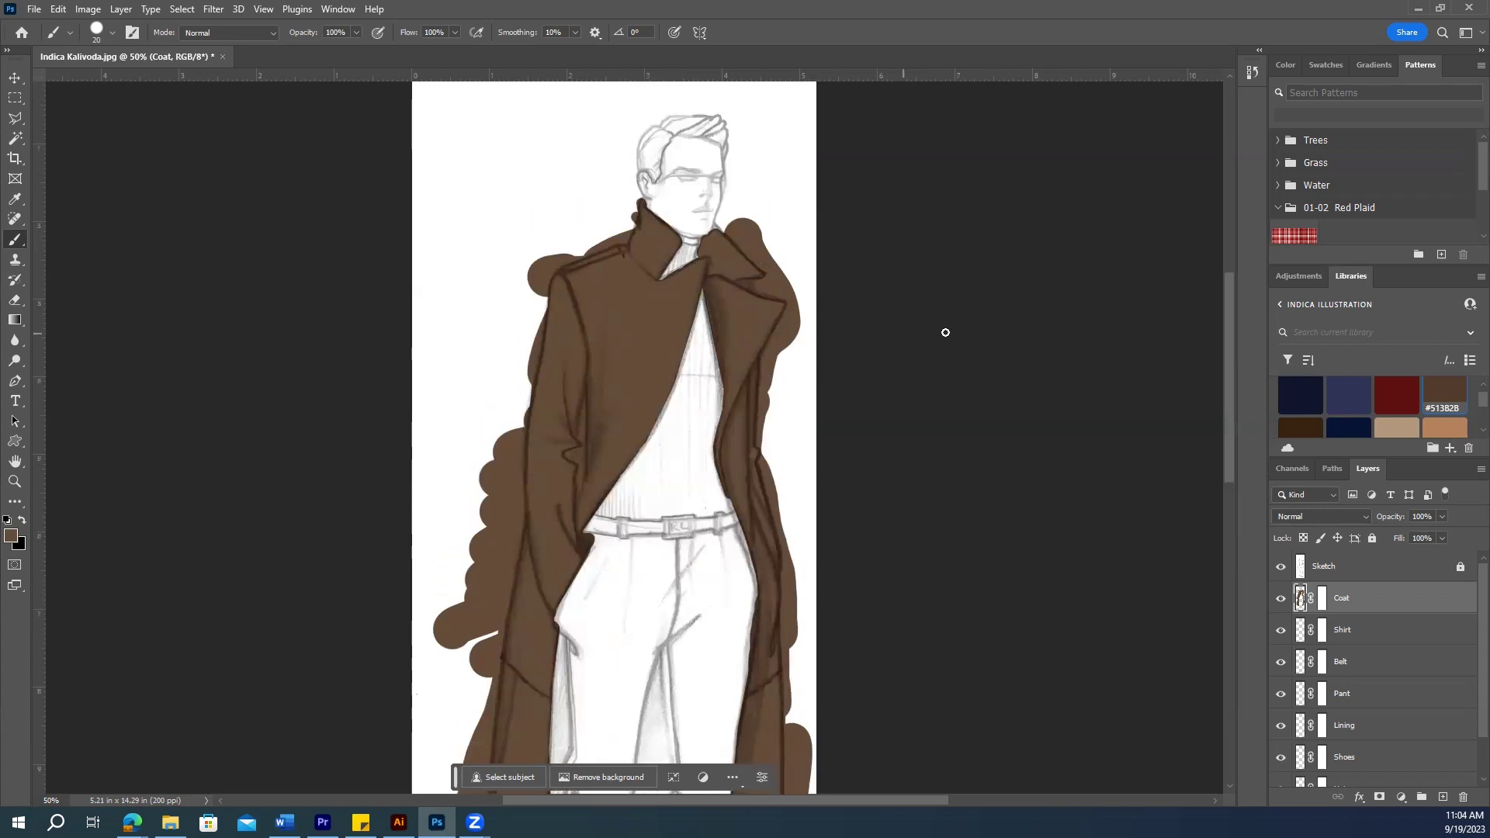
{"action": "left_click", "coordinate": [1298, 639]}
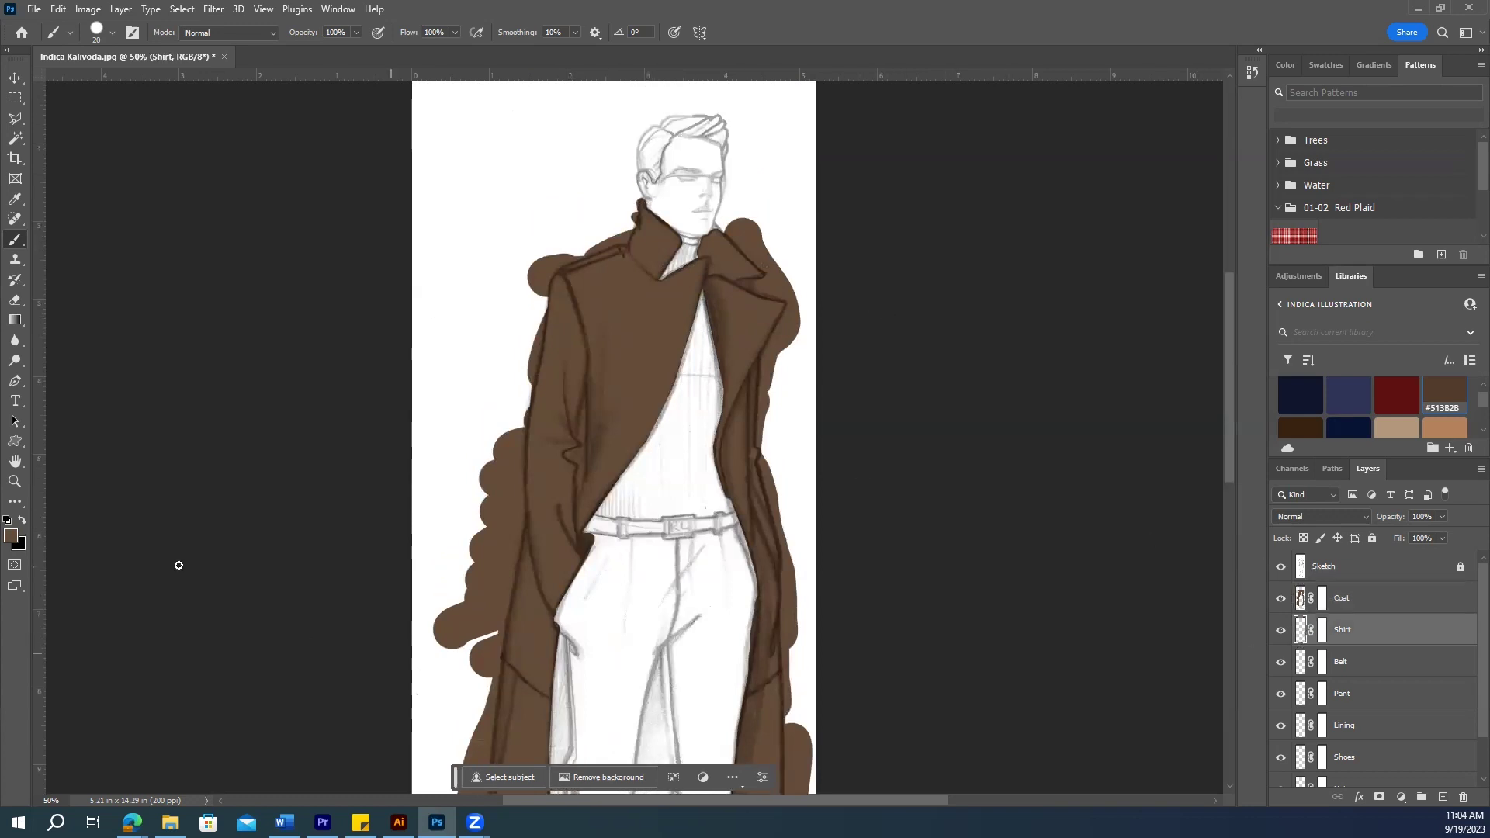
{"action": "scroll", "coordinate": [316, 450], "scroll_direction": "down", "scroll_amount": 2}
{"action": "scroll", "coordinate": [256, 453], "scroll_direction": "up", "scroll_amount": 2}
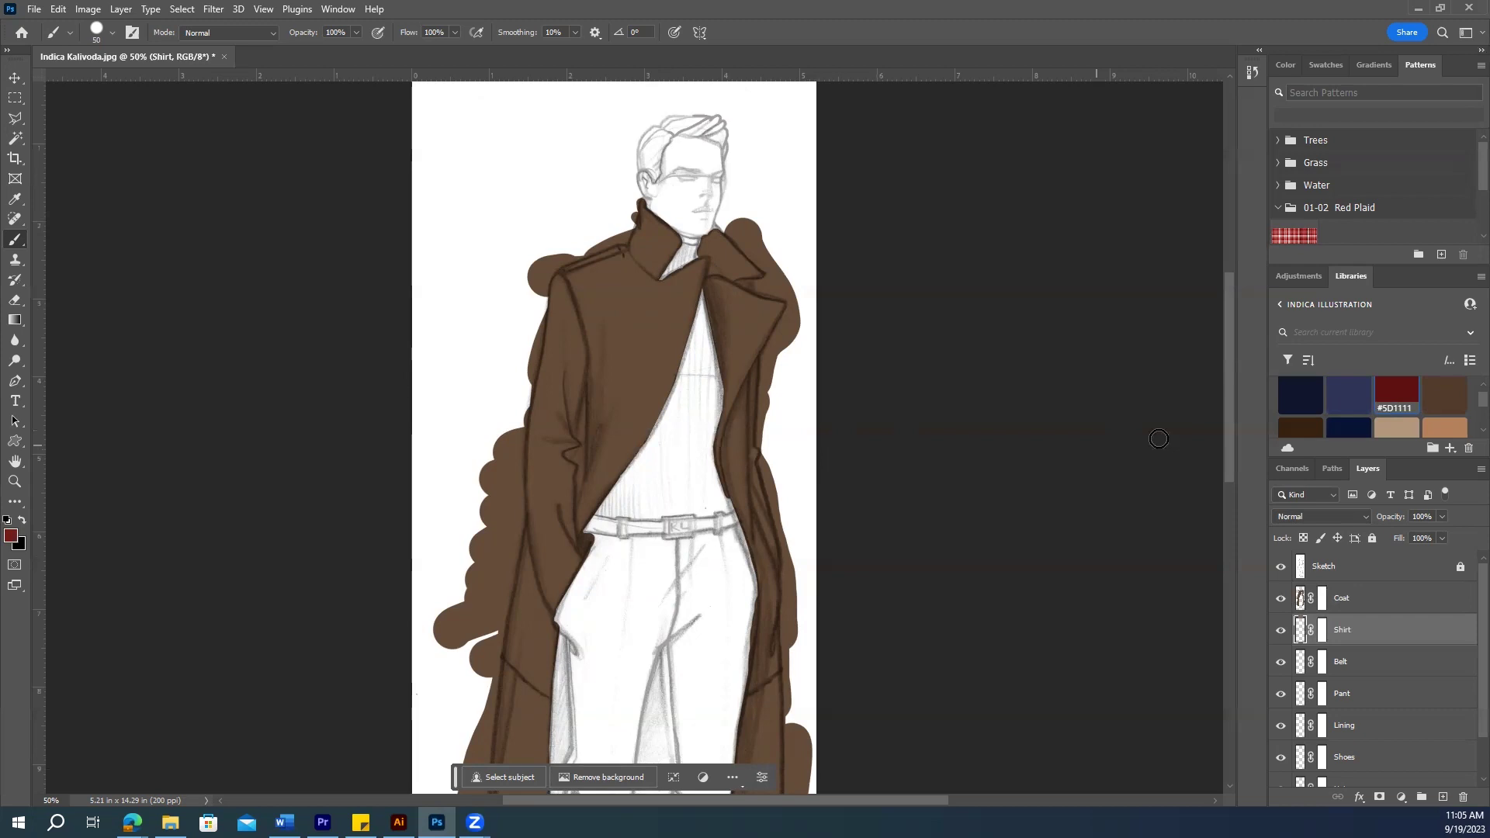
{"action": "mouse_move", "coordinate": [702, 492]}
{"action": "left_mouse_down"}
{"action": "mouse_move", "coordinate": [652, 458]}
{"action": "mouse_move", "coordinate": [660, 375]}
{"action": "mouse_move", "coordinate": [667, 463]}
{"action": "mouse_move", "coordinate": [698, 403]}
{"action": "mouse_move", "coordinate": [615, 455]}
{"action": "mouse_move", "coordinate": [725, 482]}
{"action": "mouse_move", "coordinate": [682, 492]}
{"action": "left_mouse_up"}
{"action": "scroll", "coordinate": [682, 491], "scroll_direction": "up", "scroll_amount": 4}
{"action": "key", "text": "bracketleft"}
{"action": "key", "text": "bracketleft"}
{"action": "mouse_move", "coordinate": [449, 412]}
{"action": "left_mouse_down"}
{"action": "mouse_move", "coordinate": [528, 433]}
{"action": "mouse_move", "coordinate": [539, 418]}
{"action": "mouse_move", "coordinate": [661, 441]}
{"action": "mouse_move", "coordinate": [873, 422]}
{"action": "mouse_move", "coordinate": [731, 423]}
{"action": "left_mouse_up"}
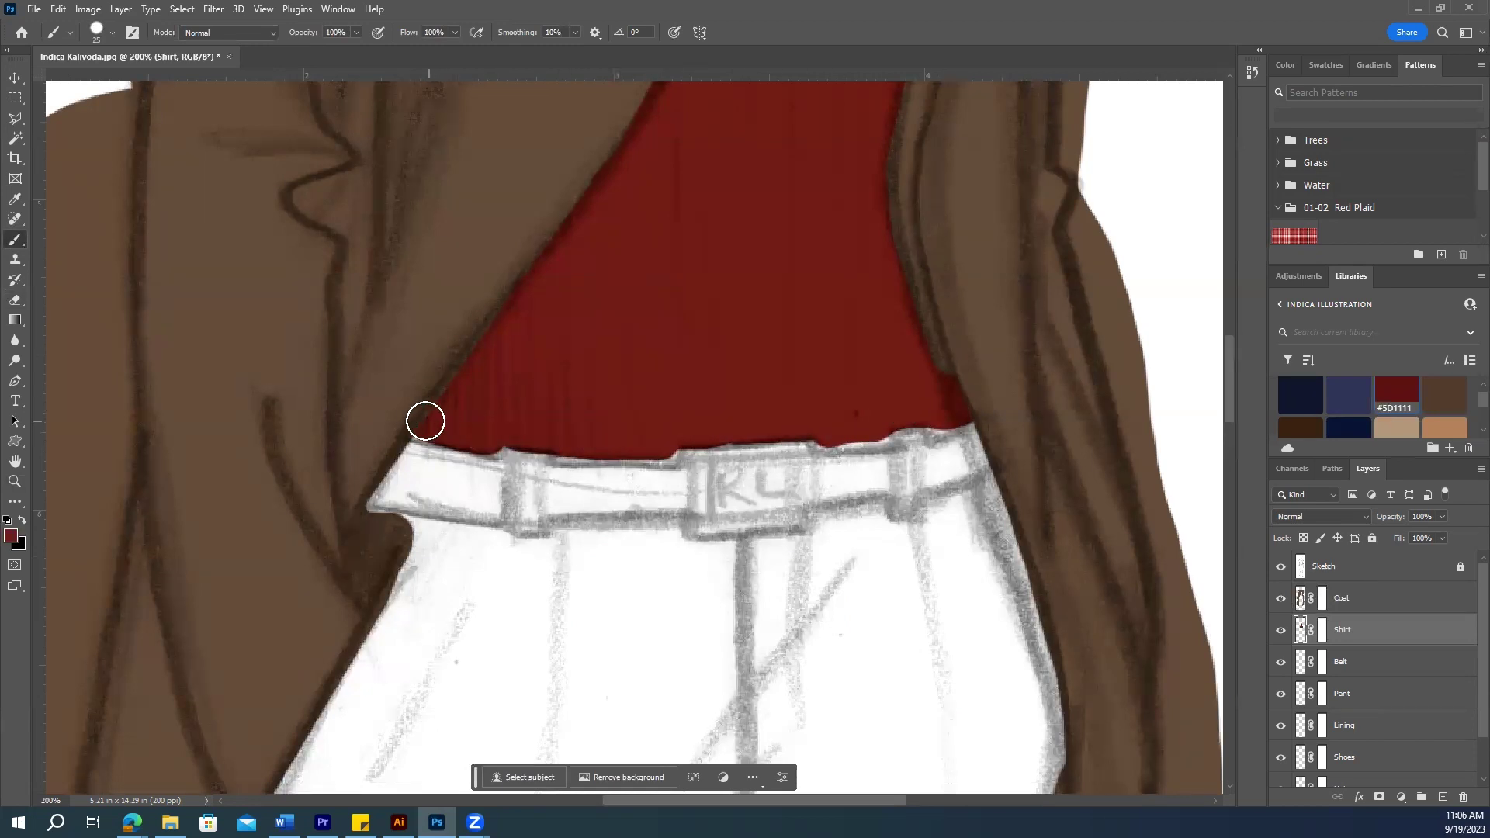
Step: Reduce the brush to size 10 and fill the shirt's lower edge above the belt and the high collar at the neck
{"action": "scroll", "coordinate": [855, 360], "scroll_direction": "down", "scroll_amount": 2}
{"action": "key", "text": "bracketleft"}
{"action": "key", "text": "bracketleft"}
{"action": "mouse_move", "coordinate": [855, 359]}
{"action": "left_mouse_down"}
{"action": "mouse_move", "coordinate": [668, 389]}
{"action": "mouse_move", "coordinate": [435, 363]}
{"action": "left_mouse_up"}
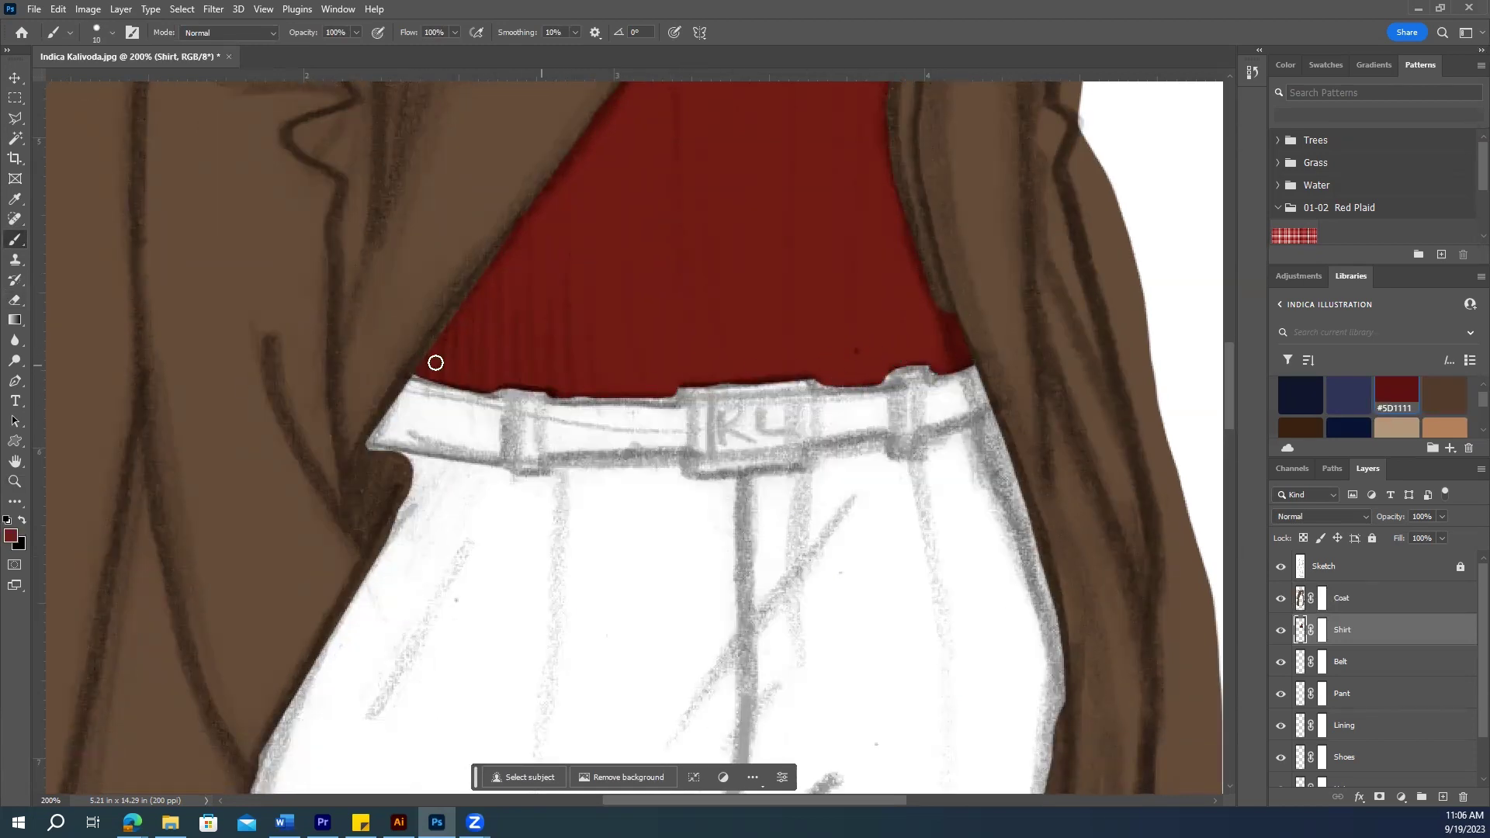
{"action": "scroll", "coordinate": [845, 416], "scroll_direction": "up", "scroll_amount": 12}
{"action": "mouse_move", "coordinate": [776, 260]}
{"action": "left_mouse_down"}
{"action": "mouse_move", "coordinate": [685, 377]}
{"action": "mouse_move", "coordinate": [857, 296]}
{"action": "mouse_move", "coordinate": [776, 249]}
{"action": "left_mouse_up"}
{"action": "scroll", "coordinate": [947, 396], "scroll_direction": "up", "scroll_amount": 2}
{"action": "scroll", "coordinate": [948, 396], "scroll_direction": "down", "scroll_amount": 8}
Step: On the Belt layer, paint the belt strap segments dark brown, leaving the two belt loops and the buckle unpainted
{"action": "key", "text": "z"}
{"action": "left_click", "coordinate": [581, 398], "text": "alt"}
{"action": "left_click", "coordinate": [582, 398], "text": "alt"}
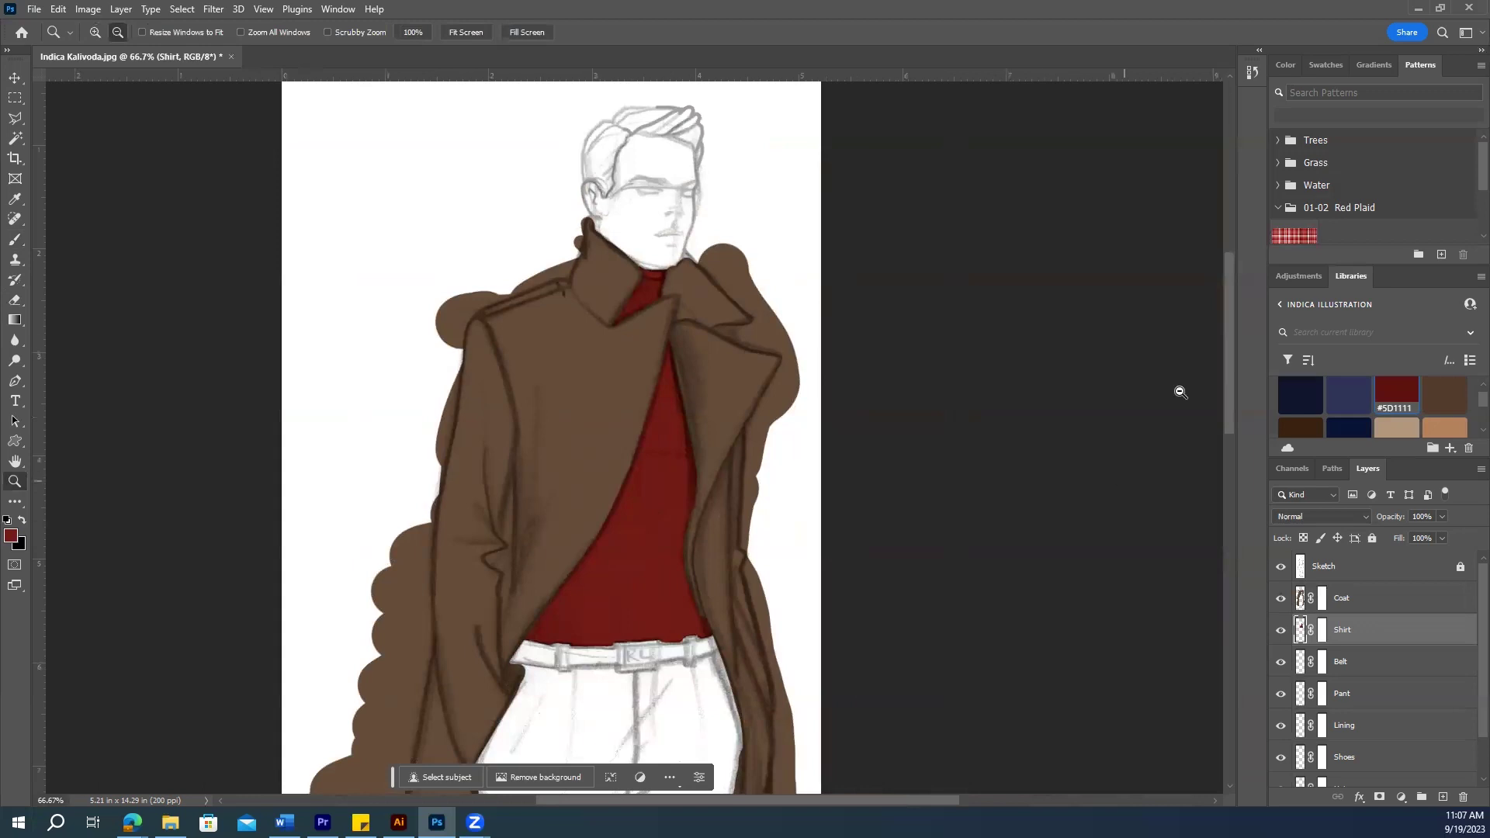
{"action": "left_click_drag", "start_coordinate": [627, 639], "coordinate": [651, 499]}
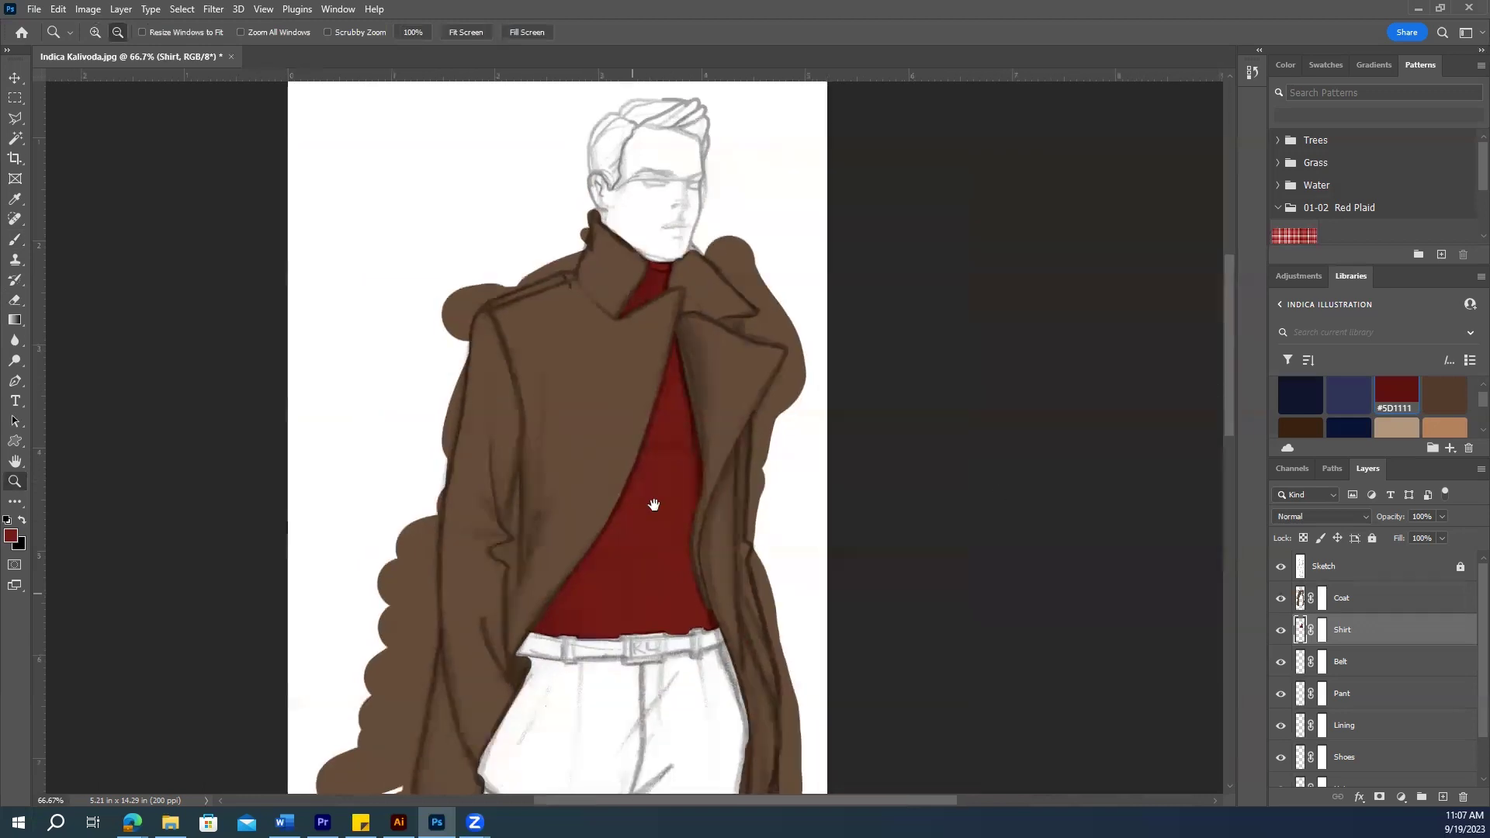
{"action": "scroll", "coordinate": [743, 592], "scroll_direction": "up", "scroll_amount": 2}
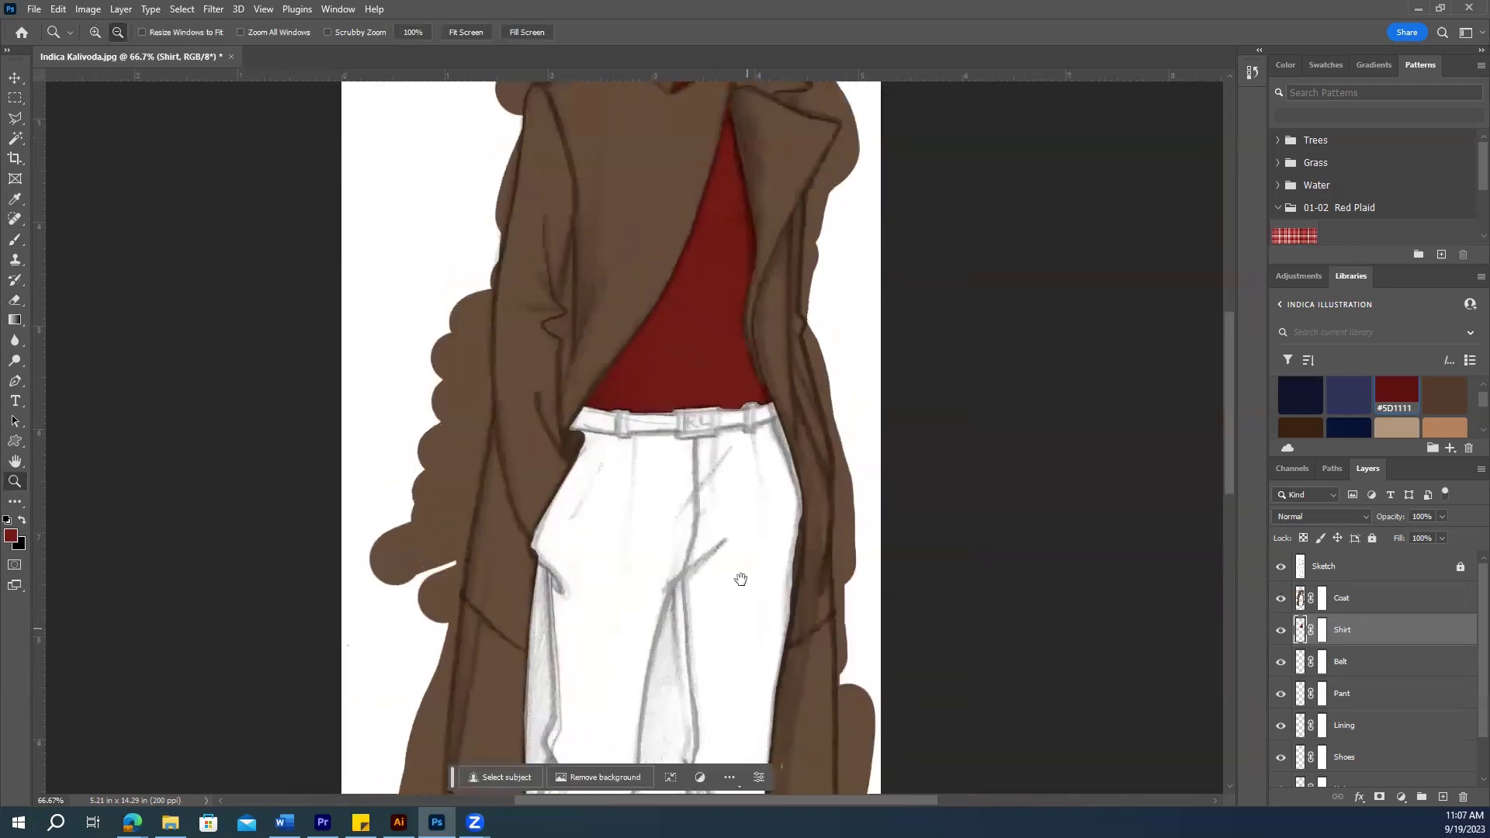
{"action": "scroll", "coordinate": [687, 486], "scroll_direction": "down", "scroll_amount": 2}
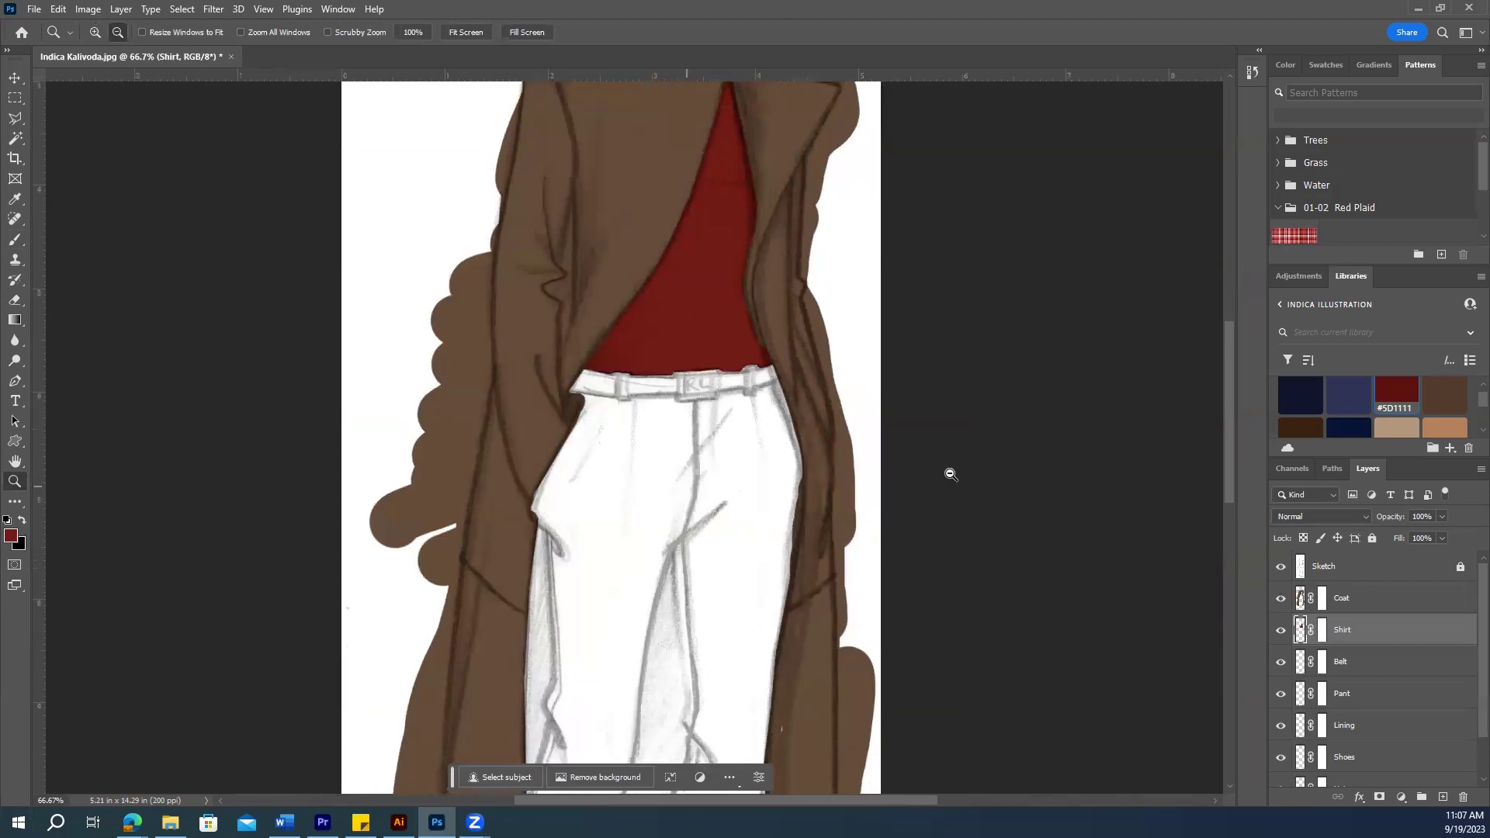
{"action": "left_click", "coordinate": [1352, 667]}
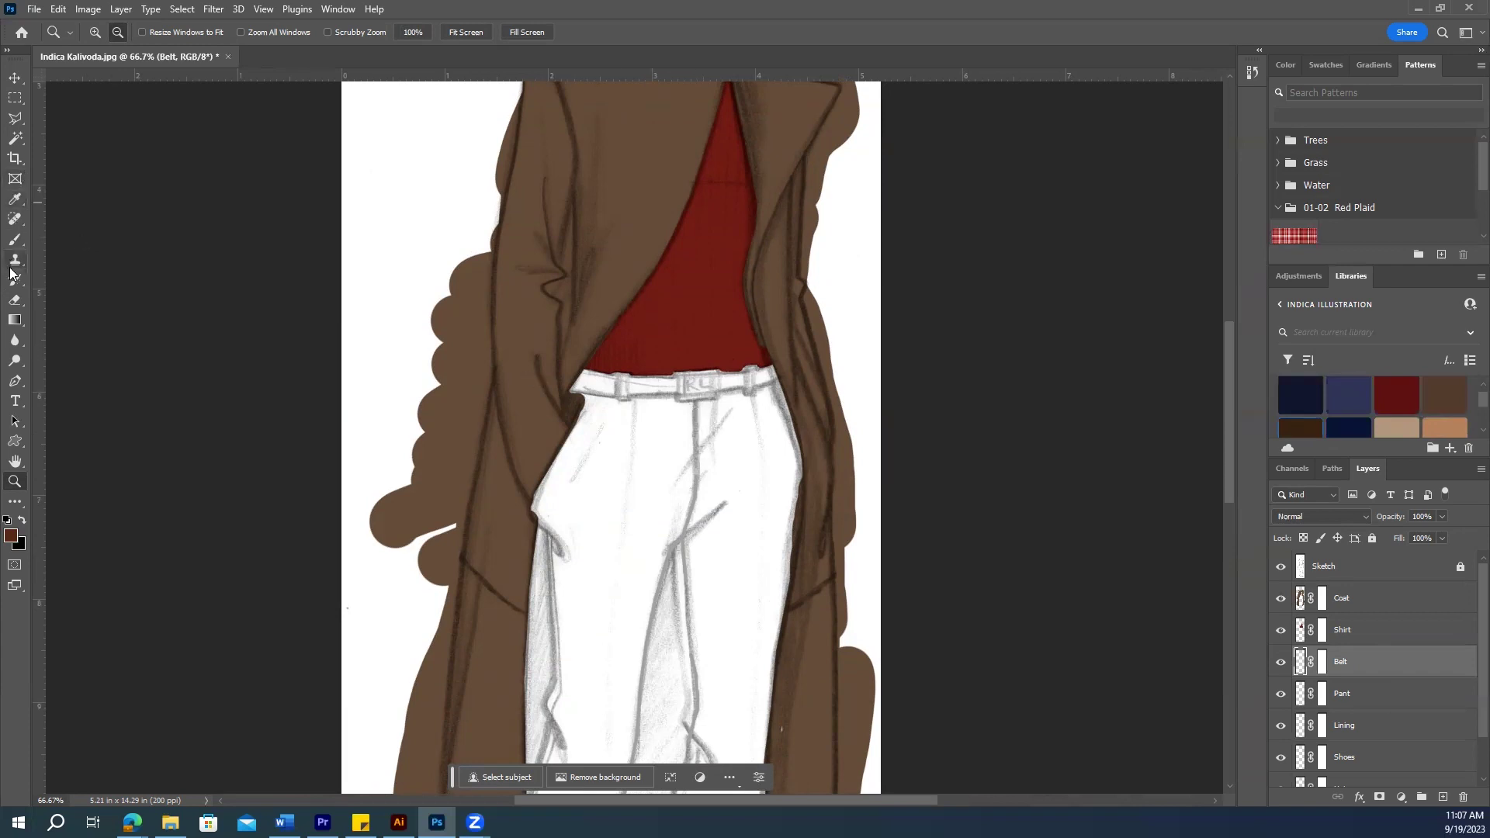
{"action": "left_click", "coordinate": [15, 239]}
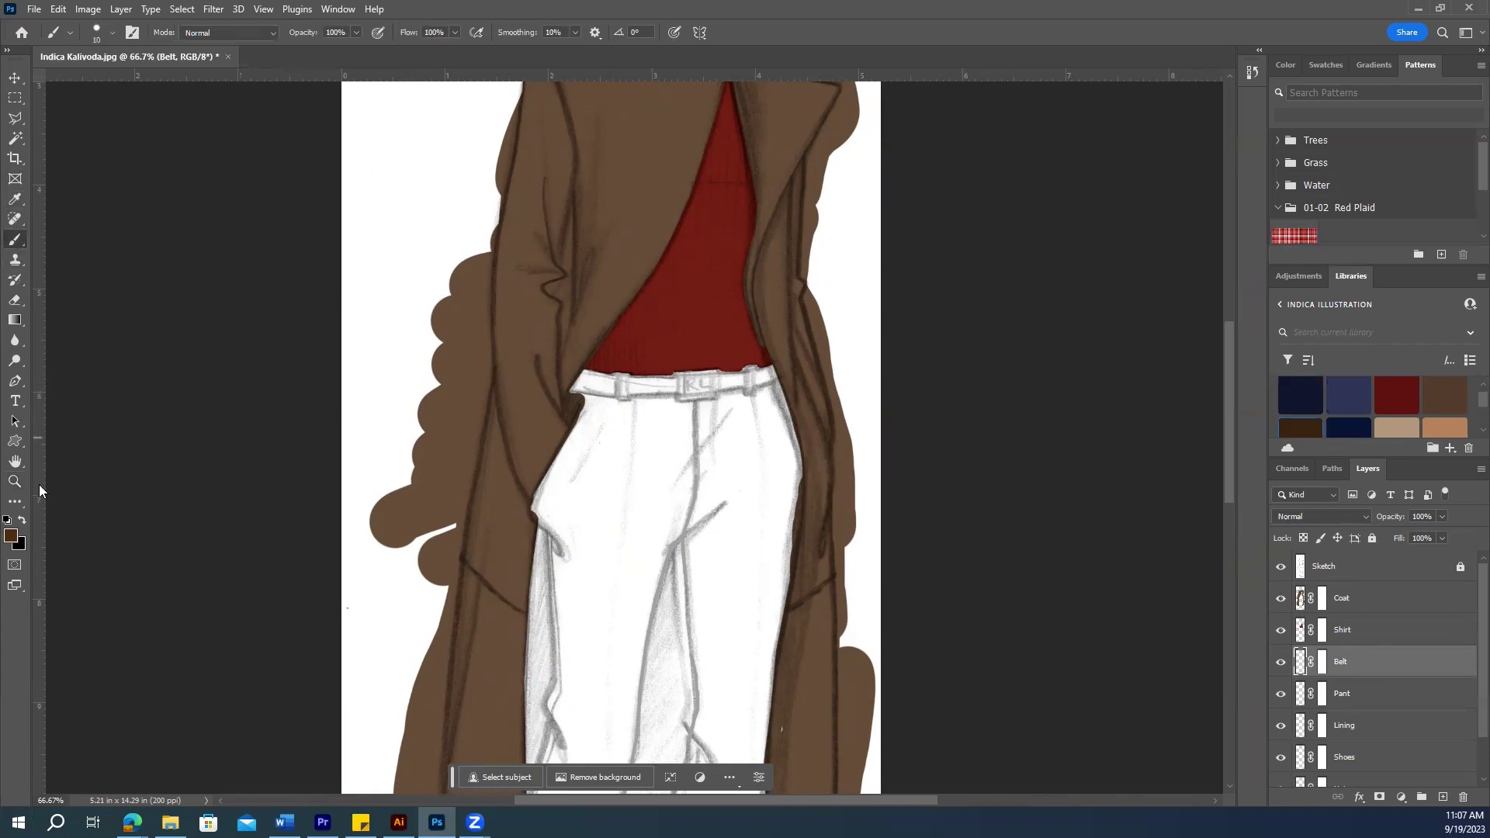
{"action": "left_click", "coordinate": [15, 482]}
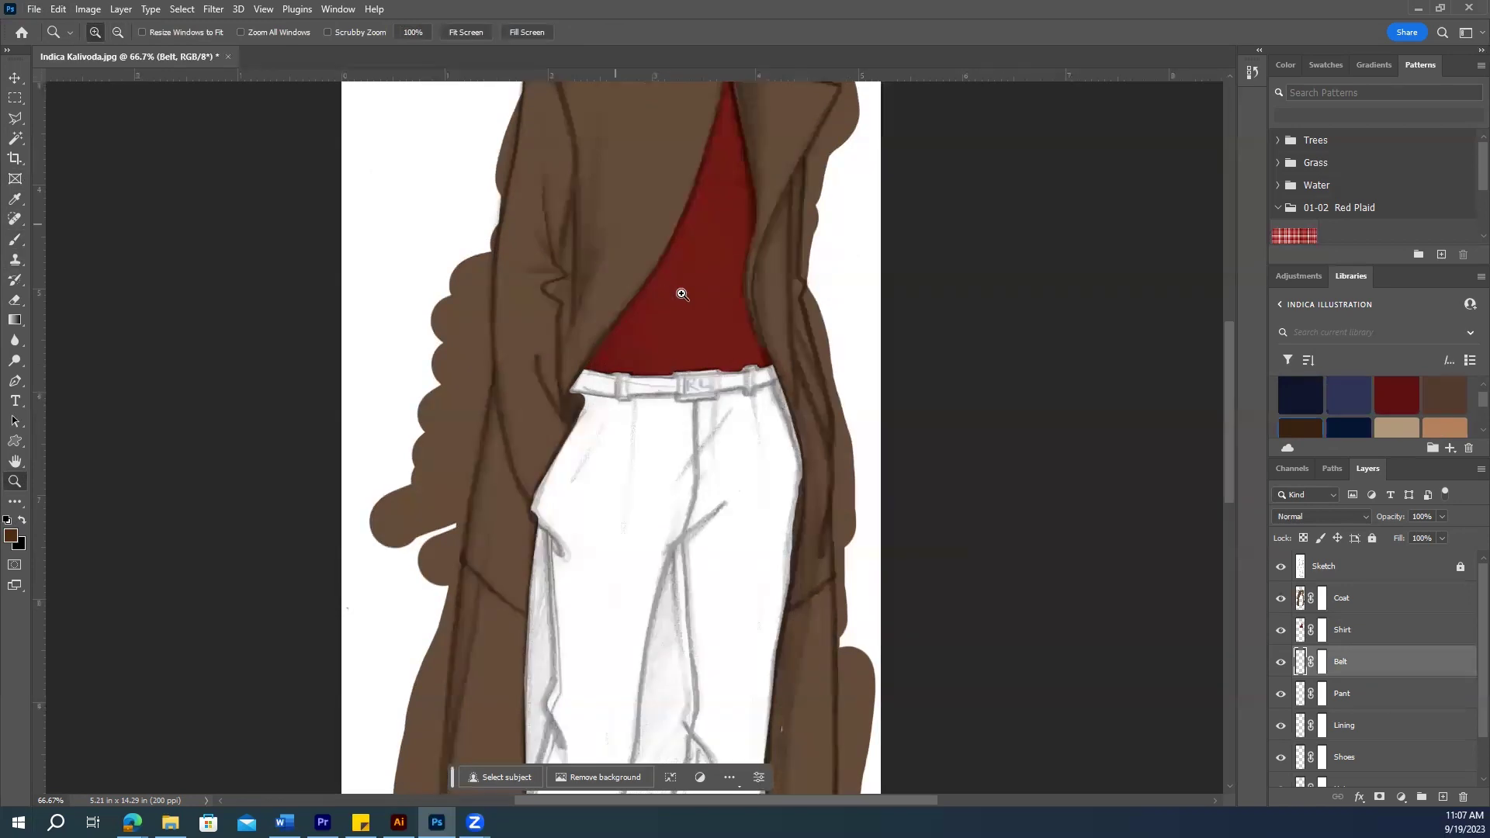
{"action": "left_click", "coordinate": [668, 349]}
{"action": "left_click_drag", "start_coordinate": [489, 344], "coordinate": [912, 495]}
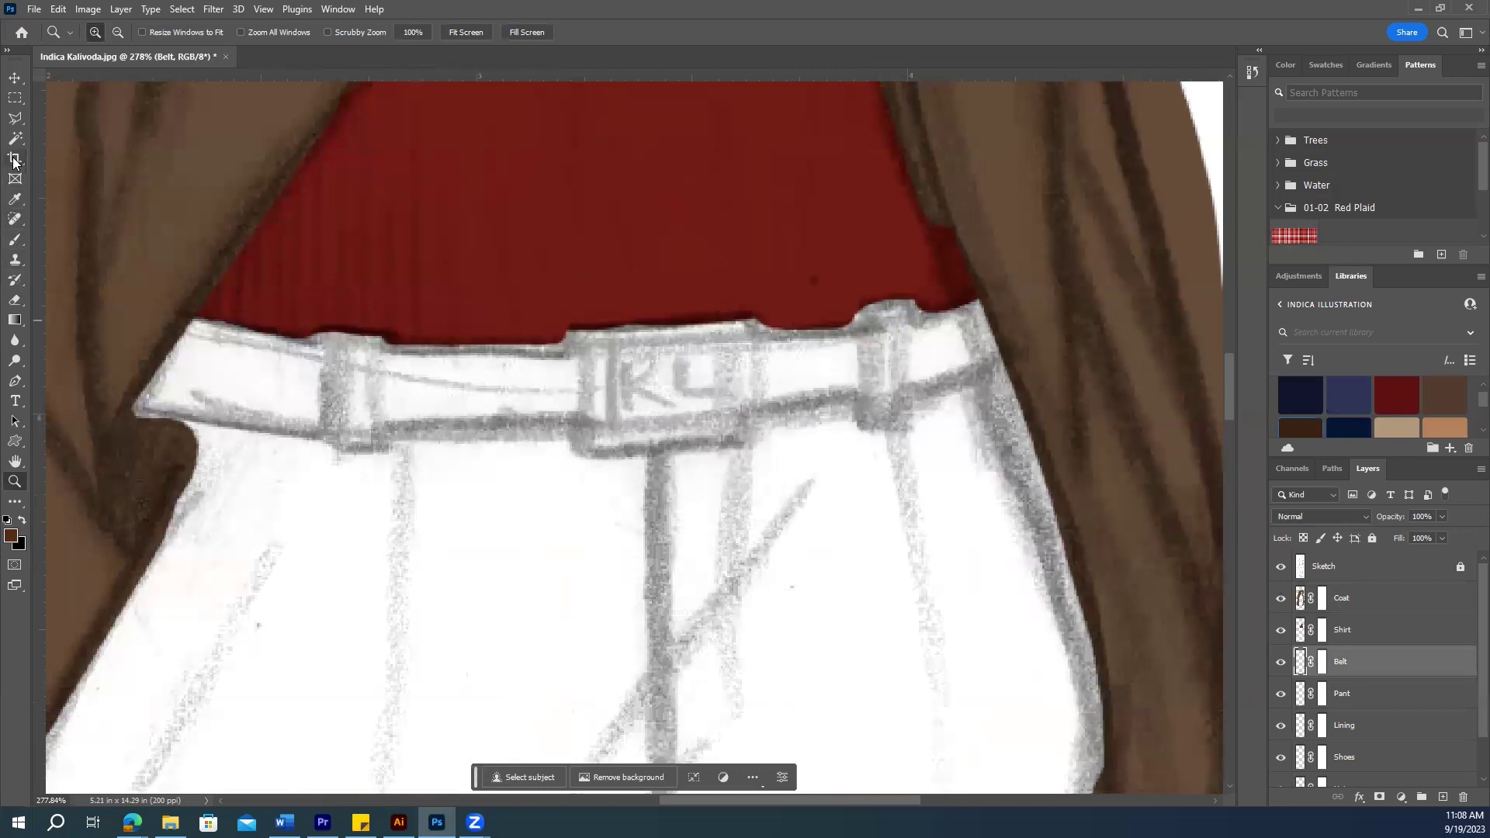
{"action": "left_click", "coordinate": [14, 242]}
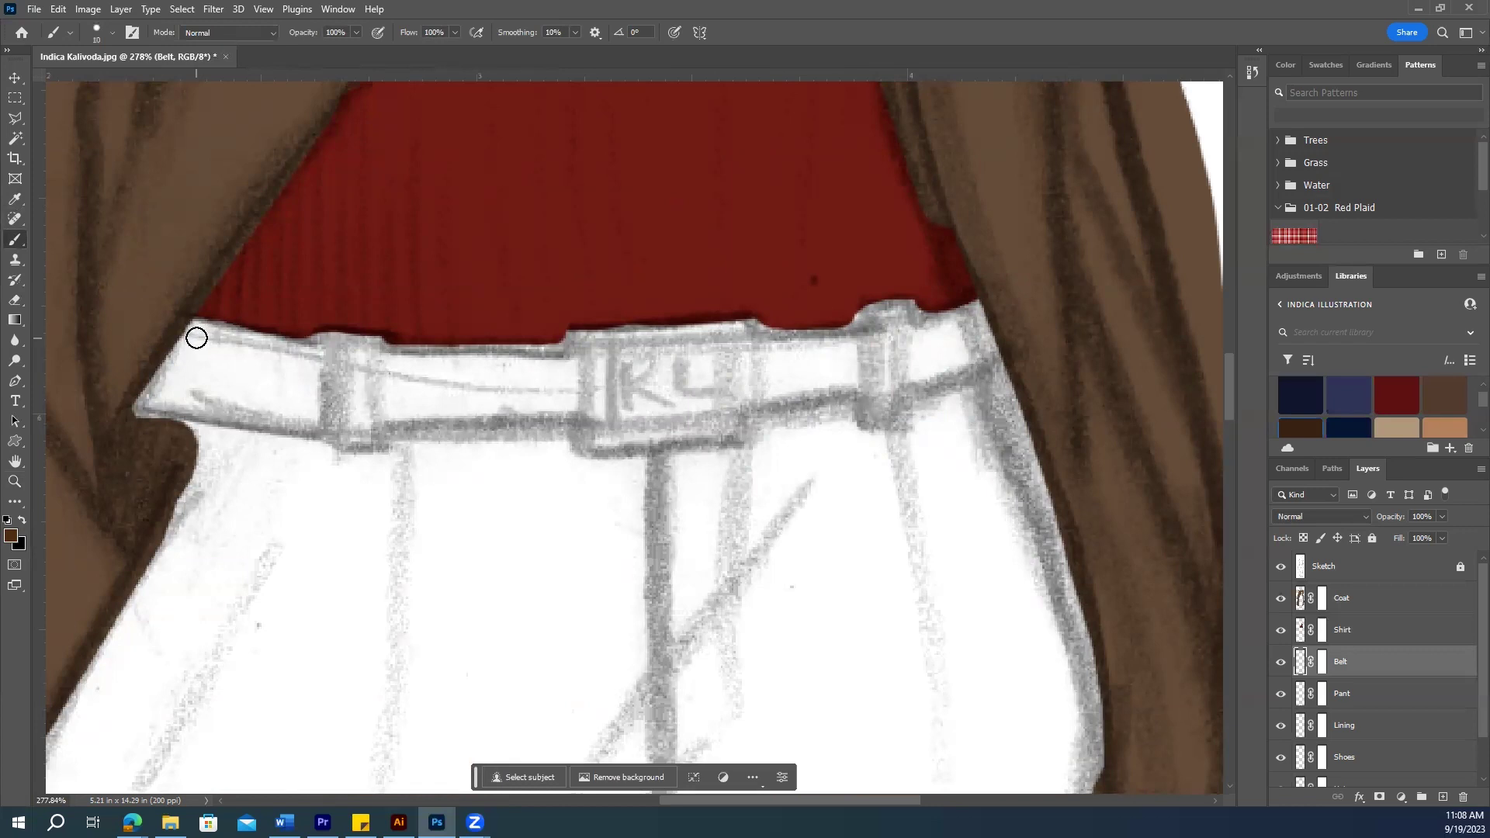
{"action": "mouse_move", "coordinate": [196, 338]}
{"action": "left_mouse_down"}
{"action": "mouse_move", "coordinate": [150, 400]}
{"action": "mouse_move", "coordinate": [318, 338]}
{"action": "mouse_move", "coordinate": [179, 380]}
{"action": "mouse_move", "coordinate": [323, 365]}
{"action": "mouse_move", "coordinate": [326, 431]}
{"action": "left_mouse_up"}
{"action": "mouse_move", "coordinate": [397, 347]}
{"action": "left_mouse_down"}
{"action": "mouse_move", "coordinate": [553, 424]}
{"action": "mouse_move", "coordinate": [404, 355]}
{"action": "mouse_move", "coordinate": [549, 393]}
{"action": "left_mouse_up"}
{"action": "mouse_move", "coordinate": [761, 330]}
{"action": "left_mouse_down"}
{"action": "mouse_move", "coordinate": [863, 400]}
{"action": "mouse_move", "coordinate": [859, 359]}
{"action": "mouse_move", "coordinate": [806, 397]}
{"action": "mouse_move", "coordinate": [929, 385]}
{"action": "mouse_move", "coordinate": [948, 319]}
{"action": "left_mouse_up"}
{"action": "left_click_drag", "start_coordinate": [166, 409], "coordinate": [323, 346]}
{"action": "scroll", "coordinate": [565, 467], "scroll_direction": "up", "scroll_amount": 1}
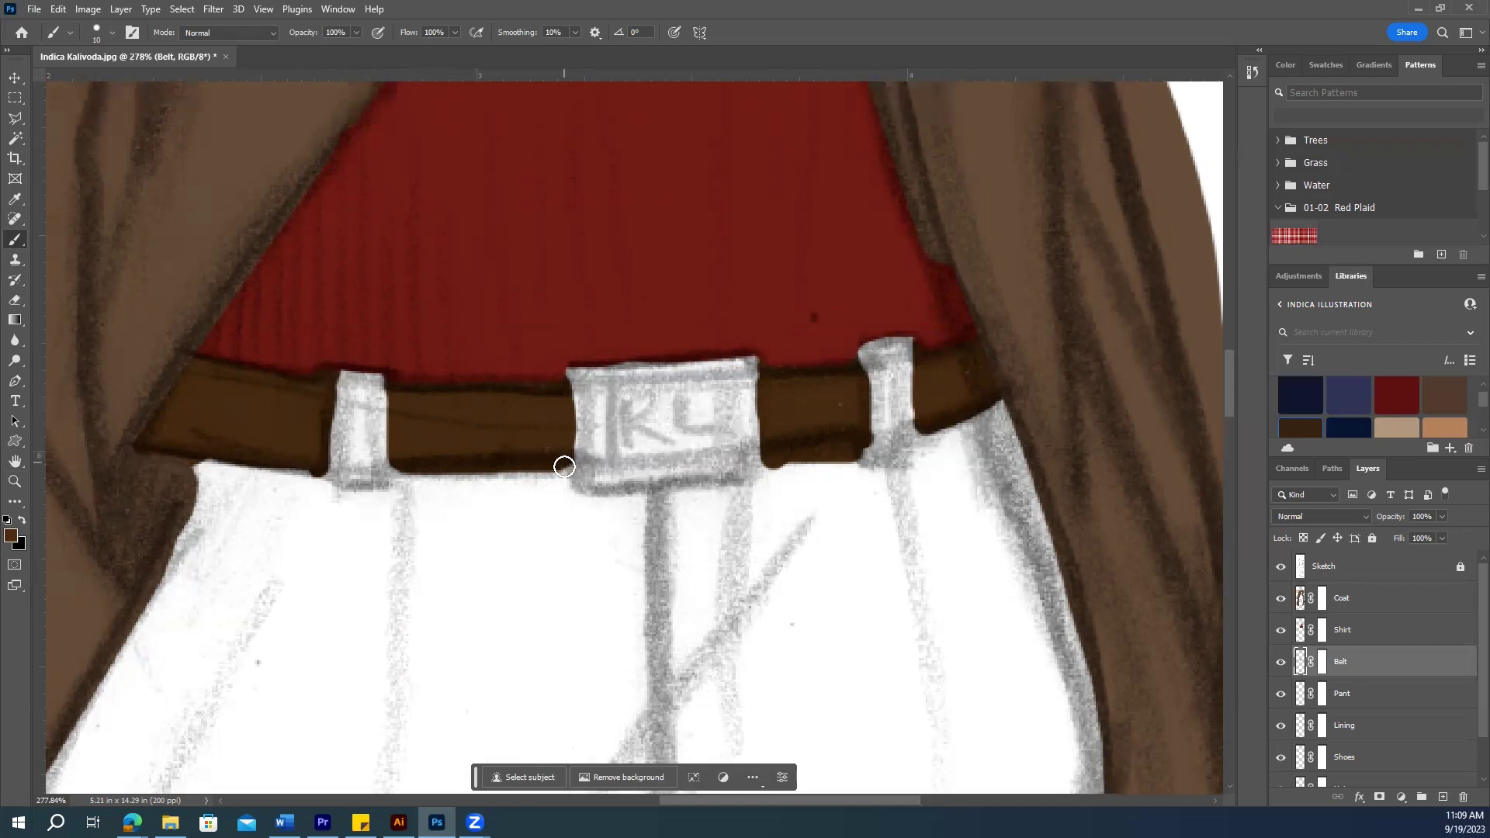
Step: On the Pant layer, paint the trousers' hip and upper thigh area with navy #061435
{"action": "scroll", "coordinate": [564, 467], "scroll_direction": "down", "scroll_amount": 2}
{"action": "left_click", "coordinate": [1341, 693]}
{"action": "left_click", "coordinate": [11, 535]}
{"action": "left_click", "coordinate": [934, 148]}
{"action": "left_click", "coordinate": [1397, 425]}
{"action": "scroll", "coordinate": [1420, 401], "scroll_direction": "down", "scroll_amount": 1}
{"action": "left_click", "coordinate": [1348, 409]}
{"action": "scroll", "coordinate": [874, 519], "scroll_direction": "down", "scroll_amount": 1}
{"action": "key", "text": "z"}
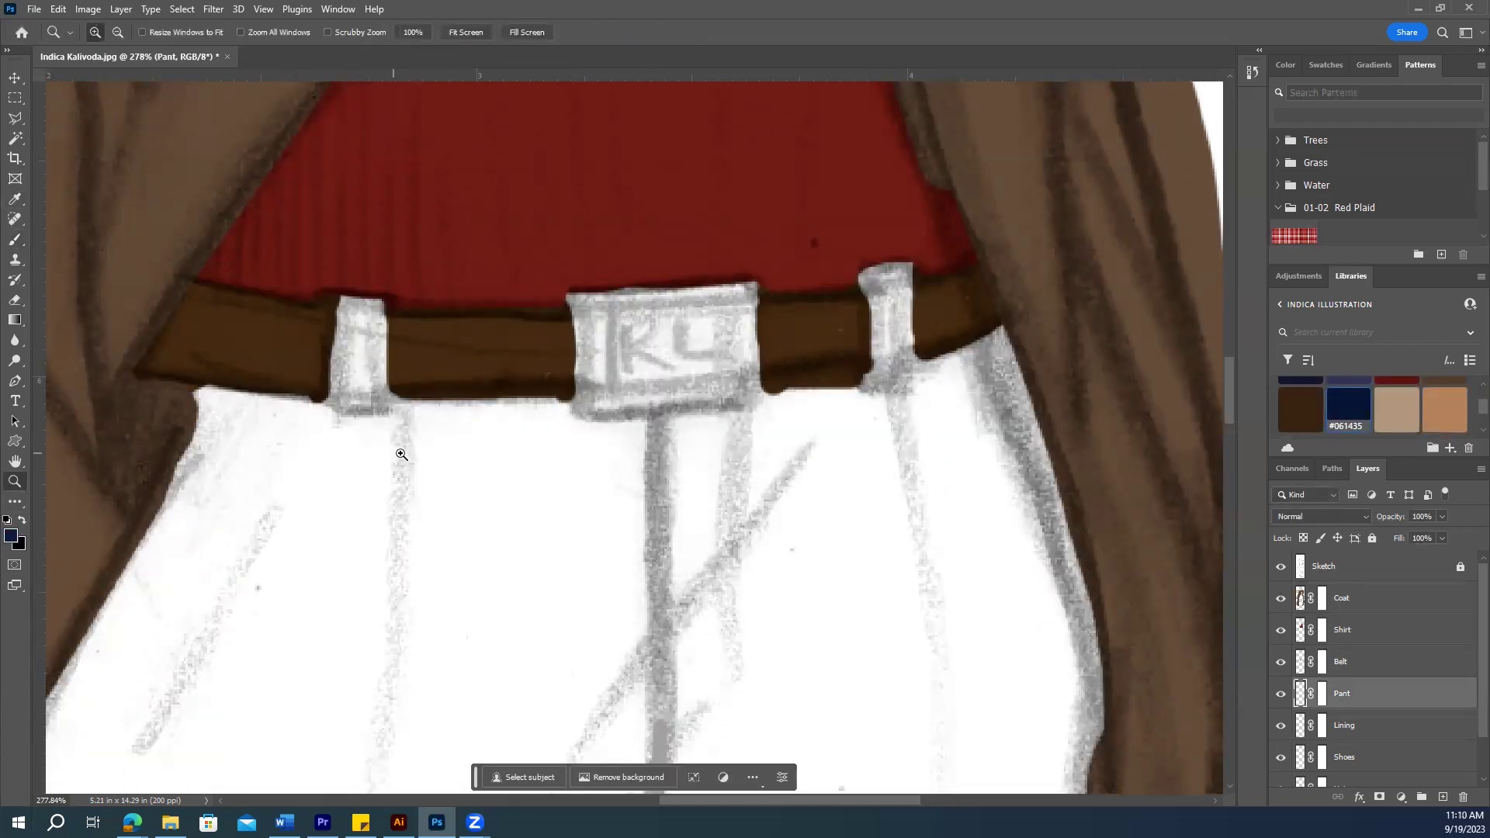
{"action": "left_click", "coordinate": [402, 454], "text": "alt"}
{"action": "left_click", "coordinate": [401, 454], "text": "alt"}
{"action": "key", "text": "b"}
{"action": "mouse_move", "coordinate": [472, 164]}
{"action": "left_mouse_down"}
{"action": "mouse_move", "coordinate": [560, 167]}
{"action": "mouse_move", "coordinate": [439, 248]}
{"action": "mouse_move", "coordinate": [585, 306]}
{"action": "mouse_move", "coordinate": [609, 357]}
{"action": "mouse_move", "coordinate": [580, 258]}
{"action": "mouse_move", "coordinate": [559, 293]}
{"action": "mouse_move", "coordinate": [649, 392]}
{"action": "mouse_move", "coordinate": [601, 334]}
{"action": "mouse_move", "coordinate": [452, 226]}
{"action": "mouse_move", "coordinate": [545, 243]}
{"action": "mouse_move", "coordinate": [506, 392]}
{"action": "left_mouse_up"}
Step: Reduce the brush to size 25 and trace the inner and outer edges of both trouser legs in navy
{"action": "scroll", "coordinate": [590, 326], "scroll_direction": "down", "scroll_amount": 2}
{"action": "key", "text": "bracketleft"}
{"action": "key", "text": "bracketleft"}
{"action": "mouse_move", "coordinate": [585, 233]}
{"action": "left_mouse_down"}
{"action": "mouse_move", "coordinate": [565, 536]}
{"action": "mouse_move", "coordinate": [575, 709]}
{"action": "left_mouse_up"}
{"action": "left_click_drag", "start_coordinate": [646, 471], "coordinate": [623, 726]}
{"action": "mouse_move", "coordinate": [525, 323]}
{"action": "left_mouse_down"}
{"action": "mouse_move", "coordinate": [479, 629]}
{"action": "mouse_move", "coordinate": [489, 698]}
{"action": "left_mouse_up"}
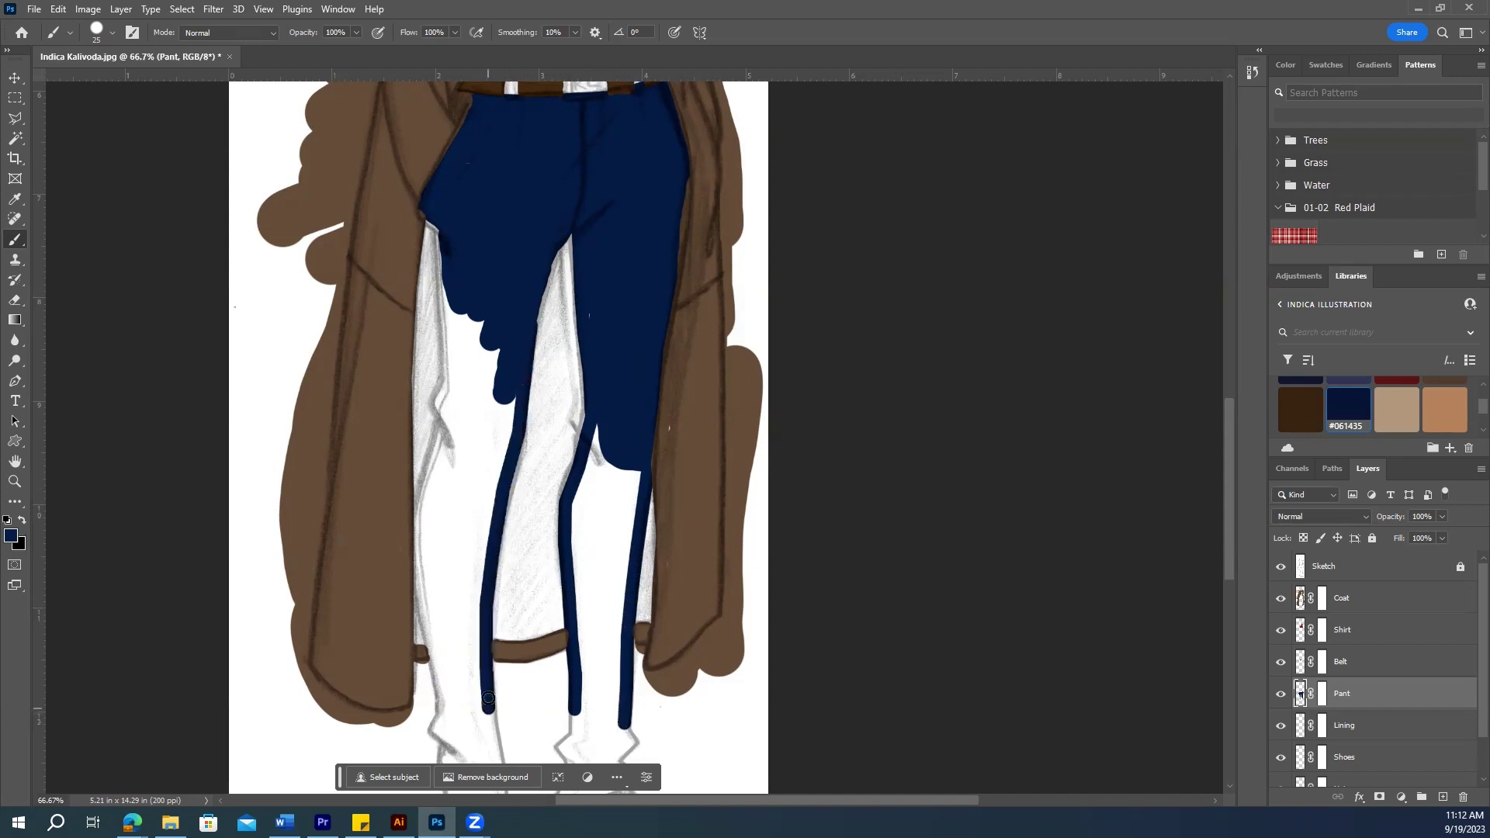
{"action": "scroll", "coordinate": [489, 699], "scroll_direction": "down", "scroll_amount": 2}
{"action": "left_click_drag", "start_coordinate": [488, 566], "coordinate": [487, 669]}
{"action": "left_click_drag", "start_coordinate": [435, 87], "coordinate": [441, 599]}
Step: Enlarge the brush to size 80 and fill both trouser legs with navy down to the hems
{"action": "key", "text": "bracketright"}
{"action": "key", "text": "bracketright"}
{"action": "key", "text": "bracketright"}
{"action": "key", "text": "bracketright"}
{"action": "key", "text": "bracketright"}
{"action": "key", "text": "bracketright"}
{"action": "mouse_move", "coordinate": [615, 319]}
{"action": "left_mouse_down"}
{"action": "mouse_move", "coordinate": [590, 498]}
{"action": "mouse_move", "coordinate": [614, 548]}
{"action": "mouse_move", "coordinate": [555, 659]}
{"action": "left_mouse_up"}
{"action": "left_click_drag", "start_coordinate": [474, 186], "coordinate": [457, 527]}
Step: On the Lining layer, paint the coat lining visible behind and between the trouser legs with dark red #5D1111
{"action": "scroll", "coordinate": [595, 280], "scroll_direction": "up", "scroll_amount": 3}
{"action": "left_click", "coordinate": [1293, 727]}
{"action": "scroll", "coordinate": [728, 476], "scroll_direction": "down", "scroll_amount": 3}
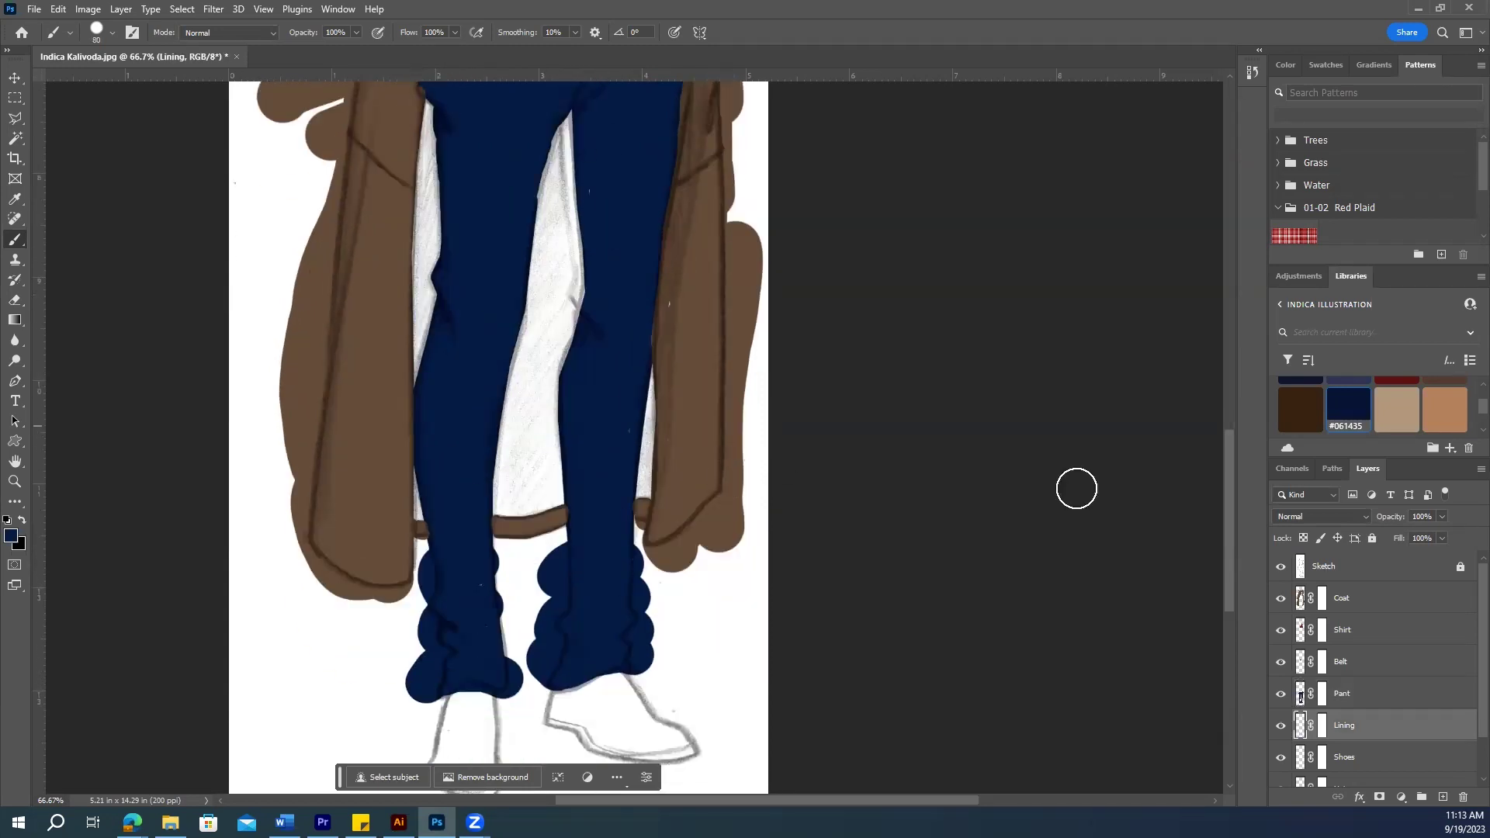
{"action": "scroll", "coordinate": [1373, 407], "scroll_direction": "up", "scroll_amount": 1}
{"action": "left_click", "coordinate": [1397, 408]}
{"action": "mouse_move", "coordinate": [552, 199]}
{"action": "left_mouse_down"}
{"action": "mouse_move", "coordinate": [492, 343]}
{"action": "mouse_move", "coordinate": [651, 477]}
{"action": "mouse_move", "coordinate": [426, 108]}
{"action": "left_mouse_up"}
Step: Return to the Pant layer, sample the trousers' navy and paint the two belt loops with it
{"action": "scroll", "coordinate": [463, 316], "scroll_direction": "up", "scroll_amount": 8}
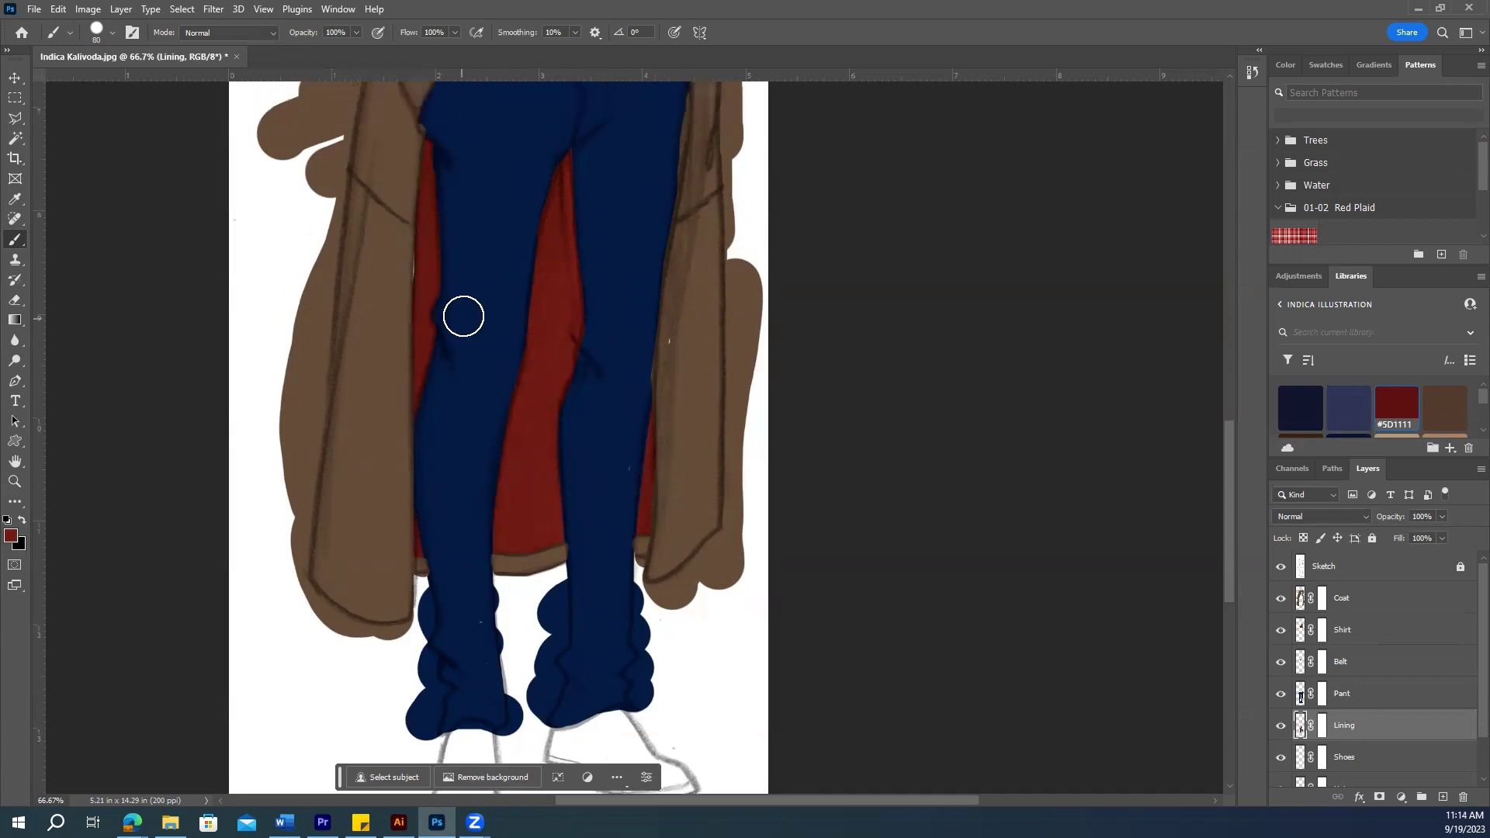
{"action": "key", "text": "alt+bracketright"}
{"action": "key", "text": "i"}
{"action": "left_click", "coordinate": [512, 439]}
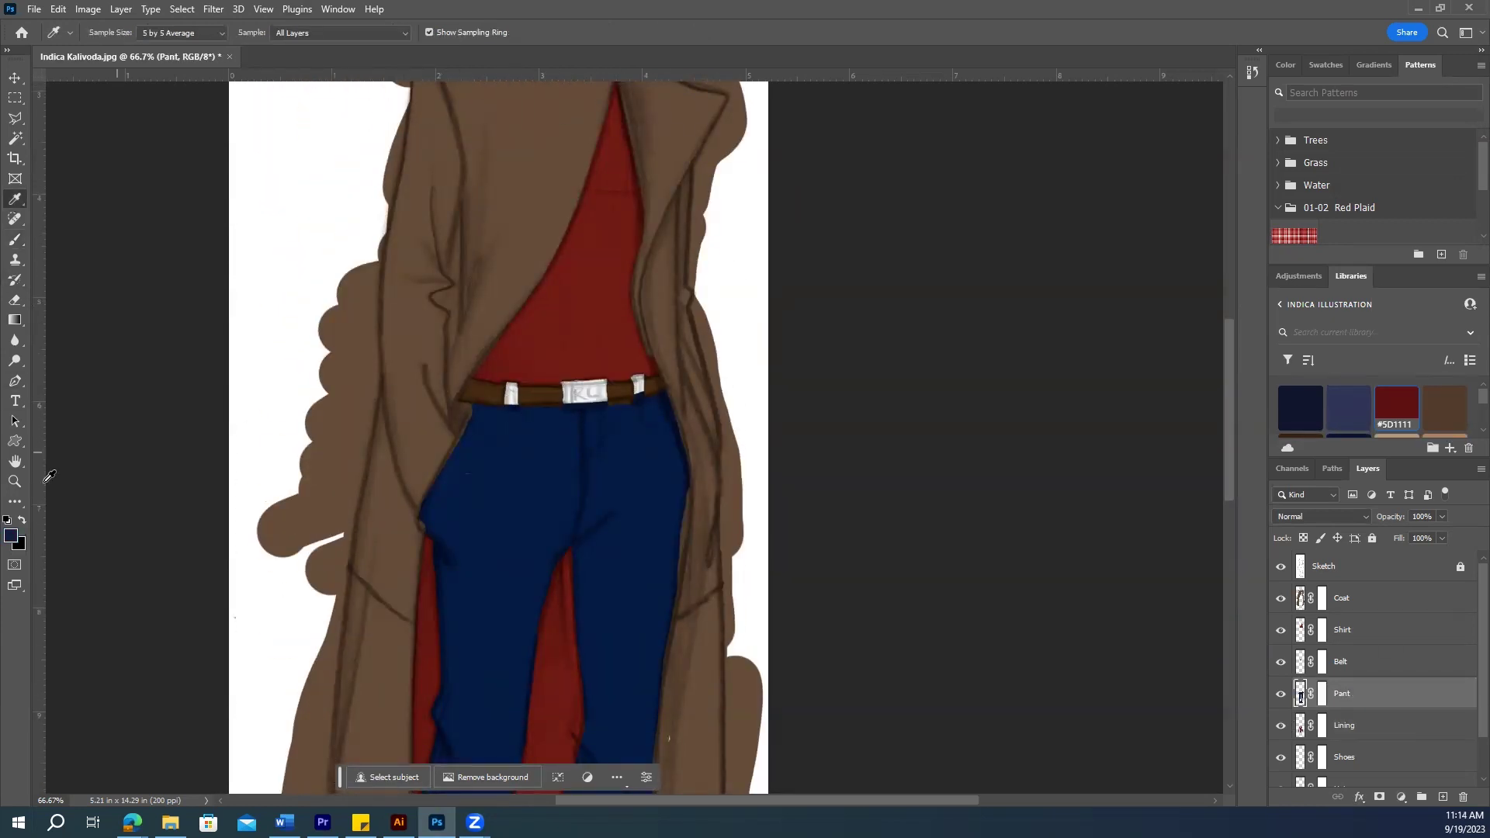
{"action": "key", "text": "b"}
Step: On the Shoes layer, set the foreground colour to black and paint both shoes
{"action": "key", "text": "alt+bracketleft"}
{"action": "key", "text": "alt+bracketleft"}
{"action": "scroll", "coordinate": [655, 535], "scroll_direction": "down", "scroll_amount": 8}
{"action": "scroll", "coordinate": [656, 535], "scroll_direction": "down", "scroll_amount": 3}
{"action": "left_click", "coordinate": [11, 536]}
{"action": "left_click", "coordinate": [541, 376]}
{"action": "left_click", "coordinate": [875, 179]}
{"action": "left_click_drag", "start_coordinate": [682, 504], "coordinate": [465, 605]}
Step: Select the Hair layer and the swatch #B38258, and try a stroke over the hair with the large brush
{"action": "left_click_drag", "start_coordinate": [1226, 548], "coordinate": [1224, 316]}
{"action": "scroll", "coordinate": [1374, 403], "scroll_direction": "down", "scroll_amount": 1}
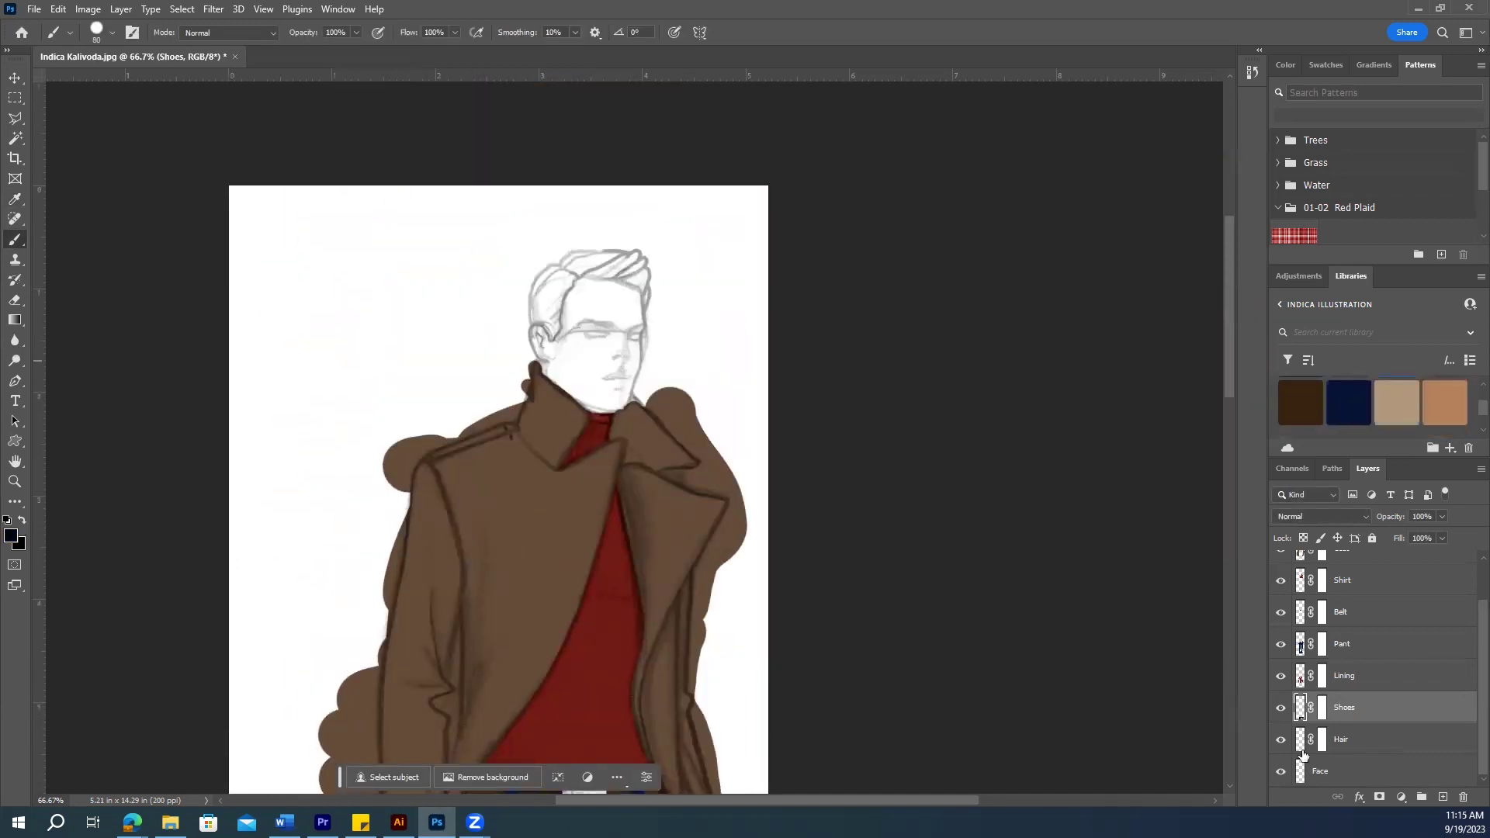
{"action": "left_click", "coordinate": [1443, 399]}
{"action": "key", "text": "alt+bracketleft"}
{"action": "mouse_move", "coordinate": [570, 248]}
{"action": "left_mouse_down"}
{"action": "mouse_move", "coordinate": [656, 277]}
{"action": "mouse_move", "coordinate": [565, 266]}
{"action": "mouse_move", "coordinate": [537, 305]}
{"action": "left_mouse_up"}
{"action": "key", "text": "ctrl+z"}
Step: Reduce the brush to size 25 and paint the hair with it, undoing the last stroke beside the face
{"action": "key", "text": "bracketleft"}
{"action": "key", "text": "bracketleft"}
{"action": "key", "text": "bracketleft"}
{"action": "key", "text": "bracketleft"}
{"action": "key", "text": "bracketleft"}
{"action": "key", "text": "bracketleft"}
{"action": "mouse_move", "coordinate": [598, 240]}
{"action": "left_mouse_down"}
{"action": "mouse_move", "coordinate": [550, 312]}
{"action": "mouse_move", "coordinate": [553, 333]}
{"action": "mouse_move", "coordinate": [537, 294]}
{"action": "mouse_move", "coordinate": [516, 318]}
{"action": "left_mouse_up"}
{"action": "left_click_drag", "start_coordinate": [648, 296], "coordinate": [651, 339]}
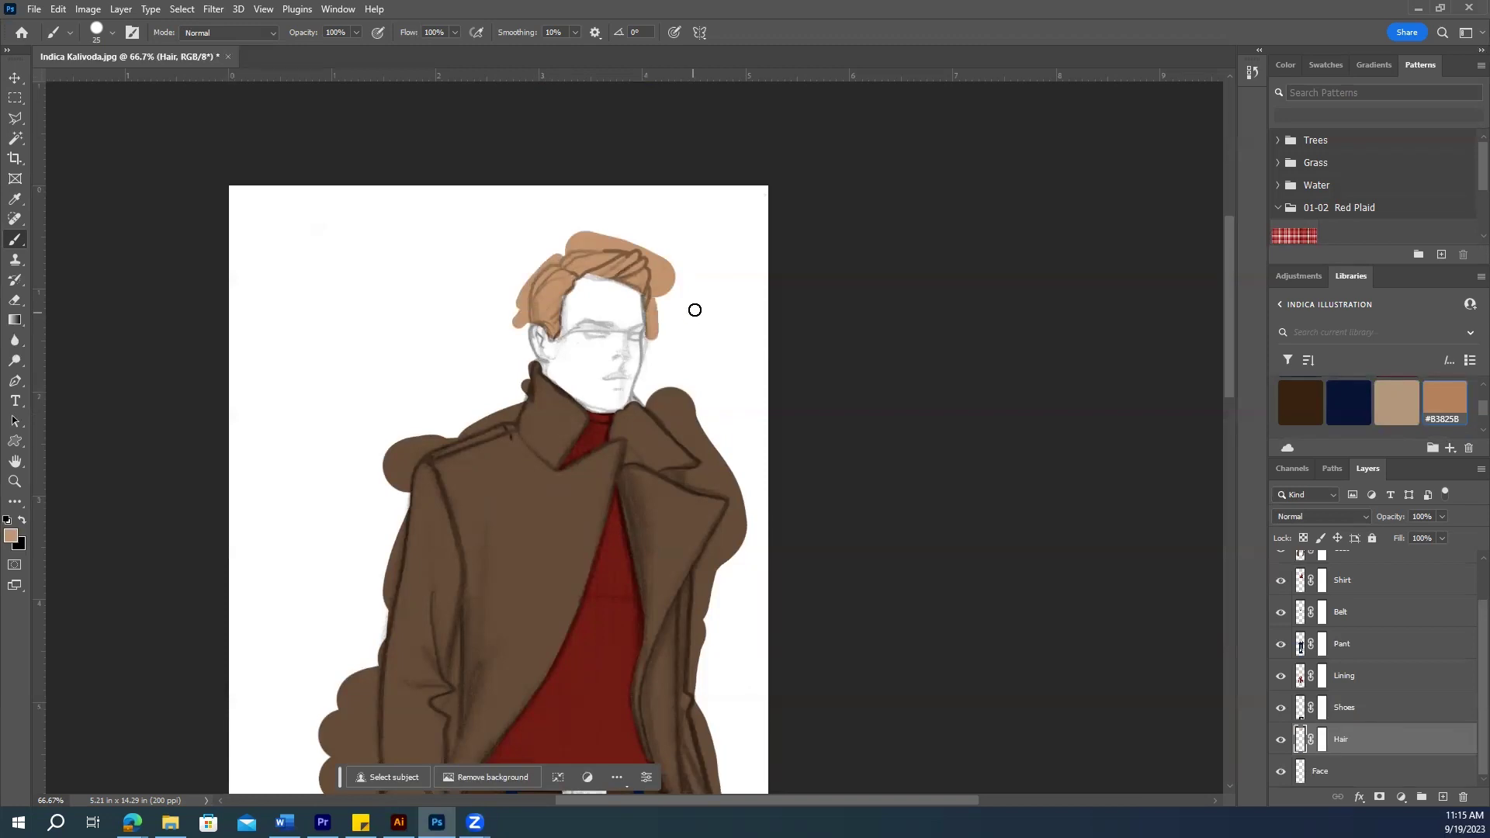
{"action": "key", "text": "ctrl+z"}
Step: On the Face layer, paint the face and ear with the skin-tone swatch #B1977C
{"action": "left_click", "coordinate": [1396, 402]}
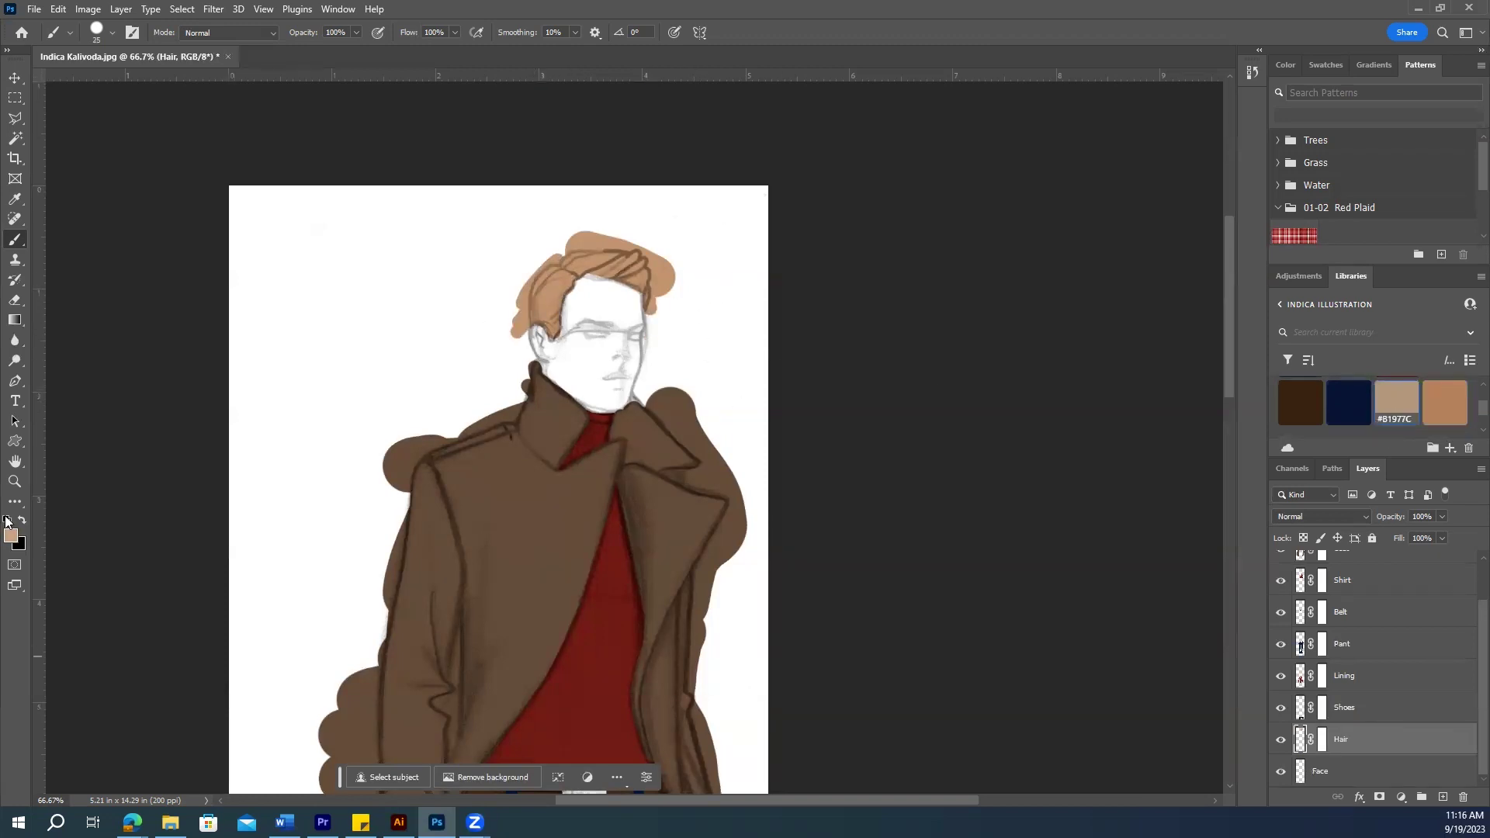
{"action": "left_click", "coordinate": [1343, 770]}
{"action": "mouse_move", "coordinate": [508, 279]}
{"action": "left_mouse_down"}
{"action": "mouse_move", "coordinate": [722, 318]}
{"action": "mouse_move", "coordinate": [465, 392]}
{"action": "left_mouse_up"}
Step: Look over the coloured figure from head to shoes and fit the whole illustration in view
{"action": "scroll", "coordinate": [1218, 536], "scroll_direction": "down", "scroll_amount": 10}
{"action": "scroll", "coordinate": [1188, 524], "scroll_direction": "up", "scroll_amount": 5}
{"action": "scroll", "coordinate": [1188, 524], "scroll_direction": "down", "scroll_amount": 5}
{"action": "scroll", "coordinate": [1374, 660], "scroll_direction": "up", "scroll_amount": 3}
{"action": "left_click", "coordinate": [1341, 597]}
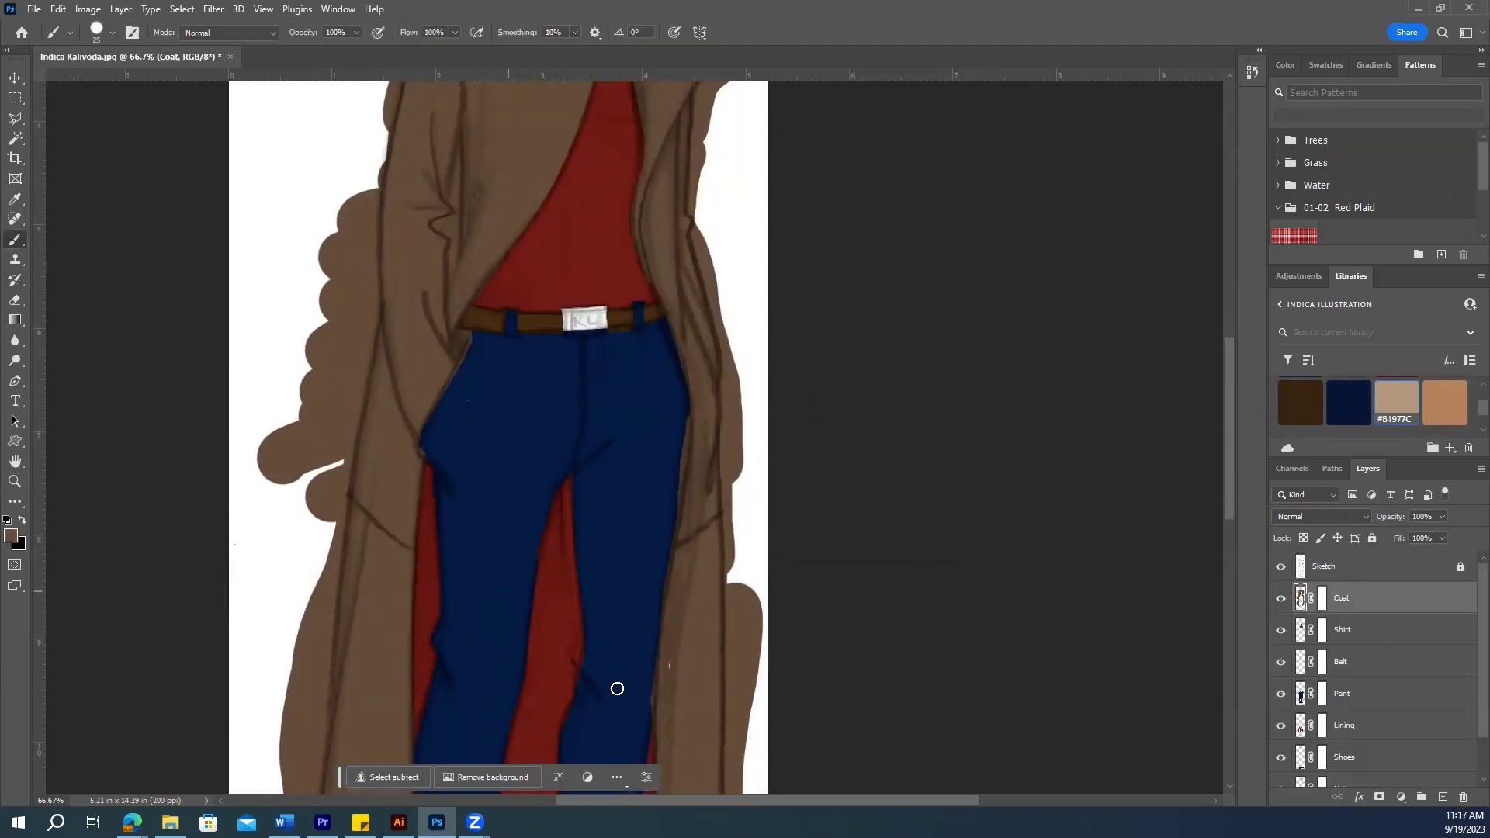
{"action": "scroll", "coordinate": [687, 651], "scroll_direction": "up", "scroll_amount": 5}
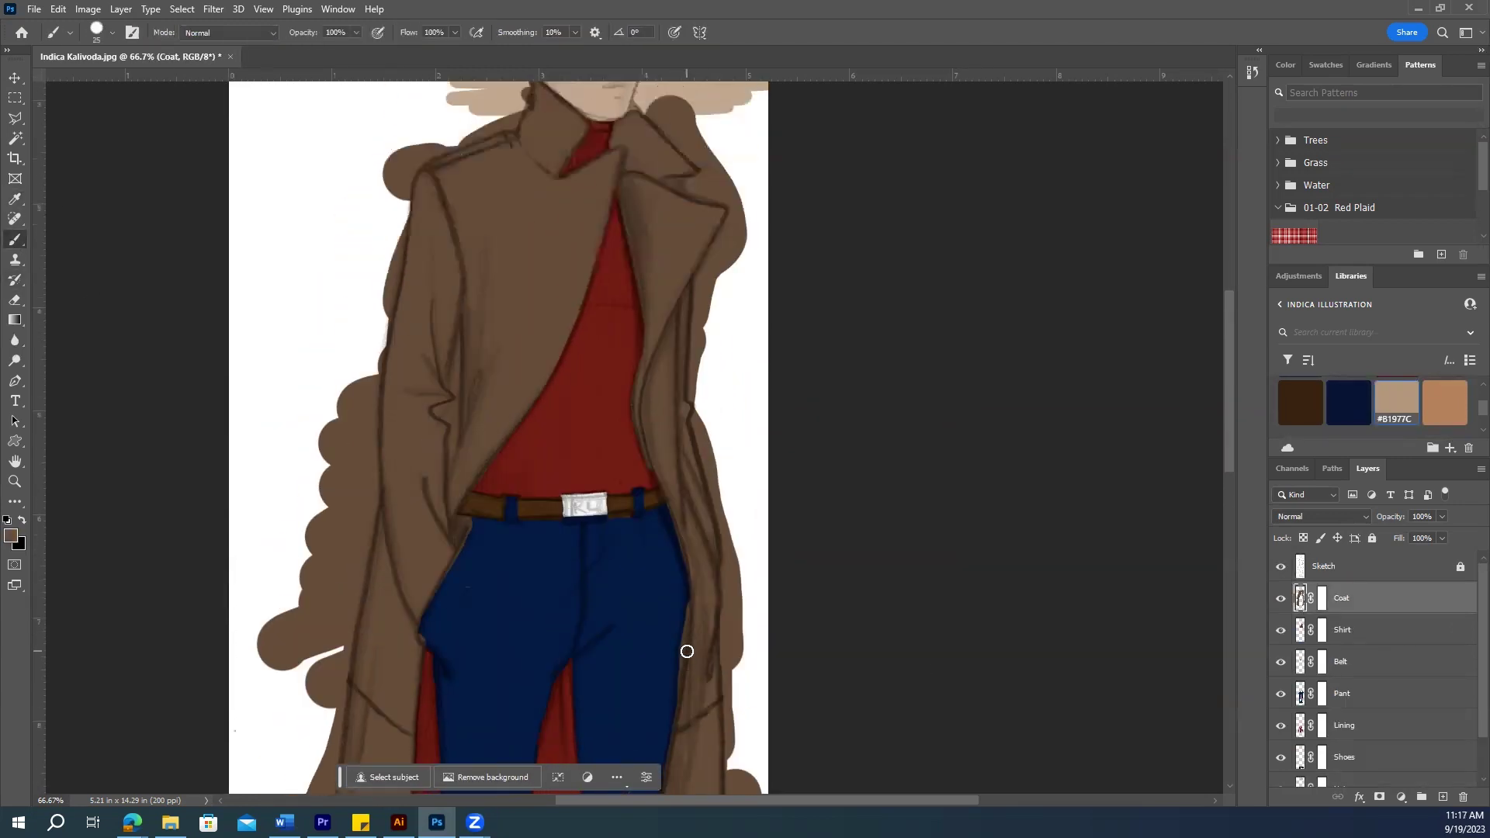
{"action": "left_click", "coordinate": [15, 481]}
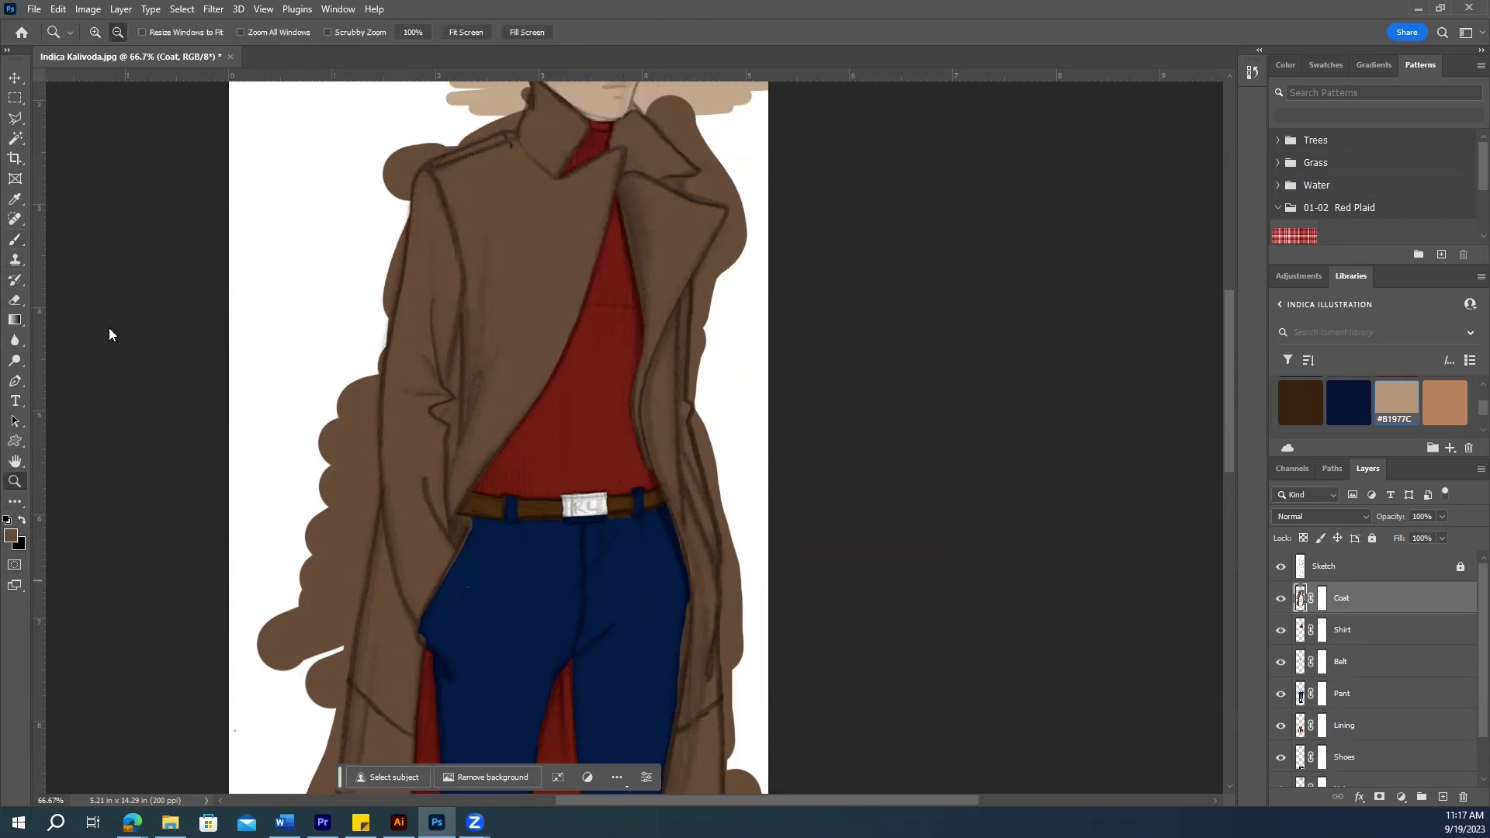
{"action": "left_click", "coordinate": [462, 32]}
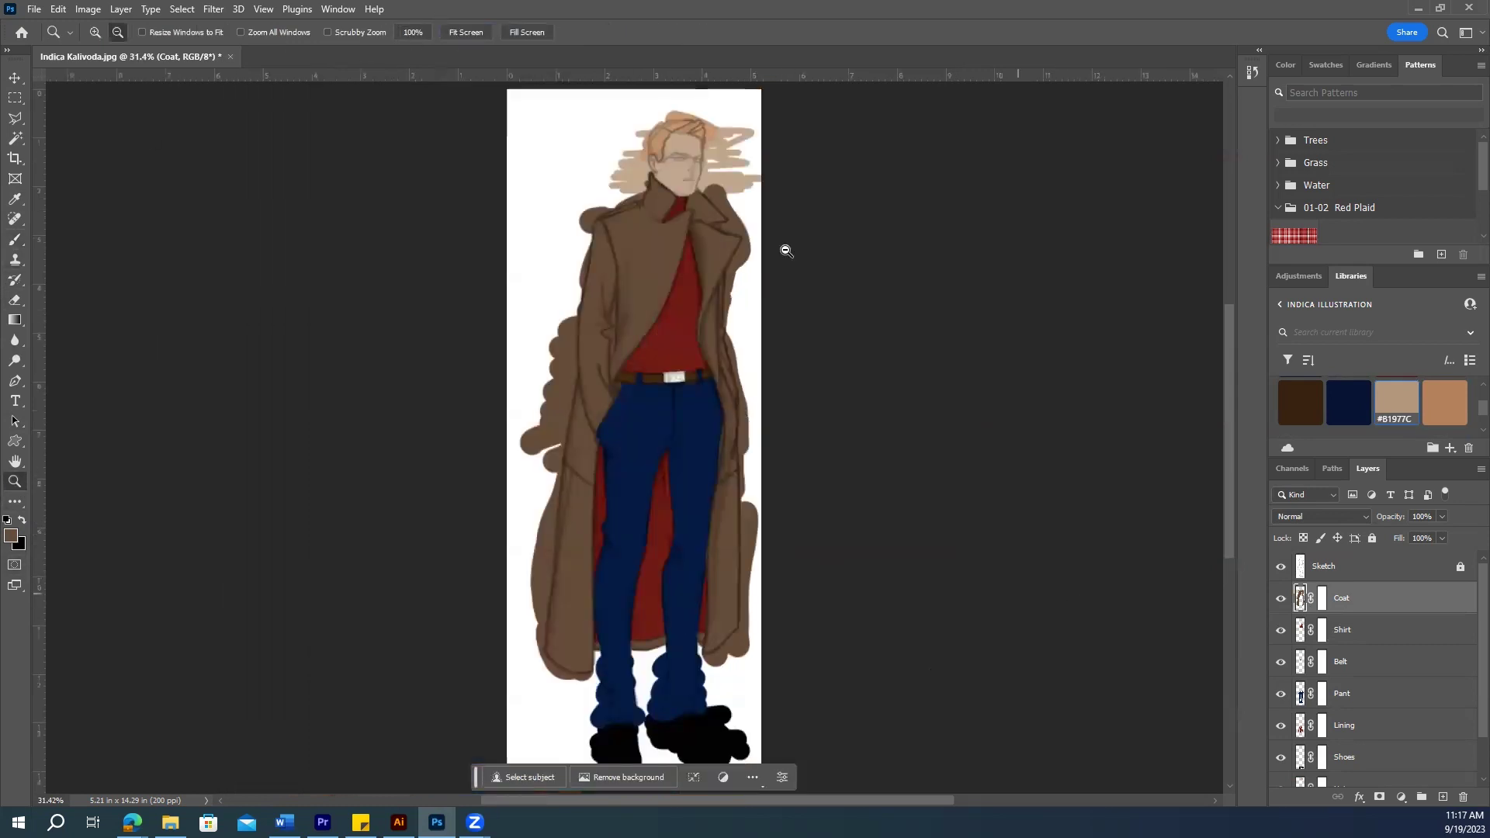
{"action": "scroll", "coordinate": [866, 568], "scroll_direction": "down", "scroll_amount": 2}
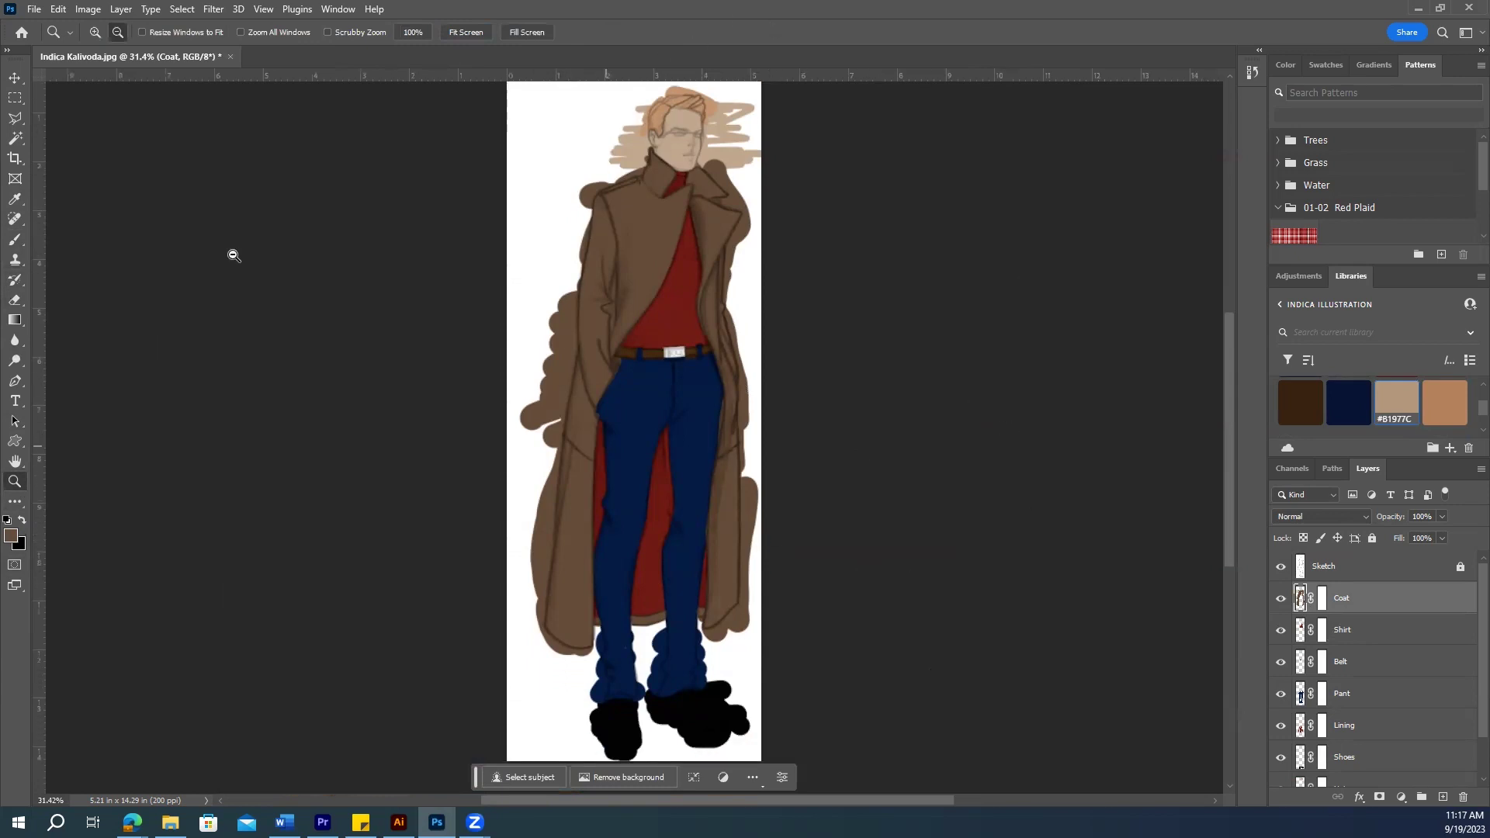
Step: On the Sketch layer, select the white background around the figure with the Magic Wand
{"action": "left_click", "coordinate": [15, 78]}
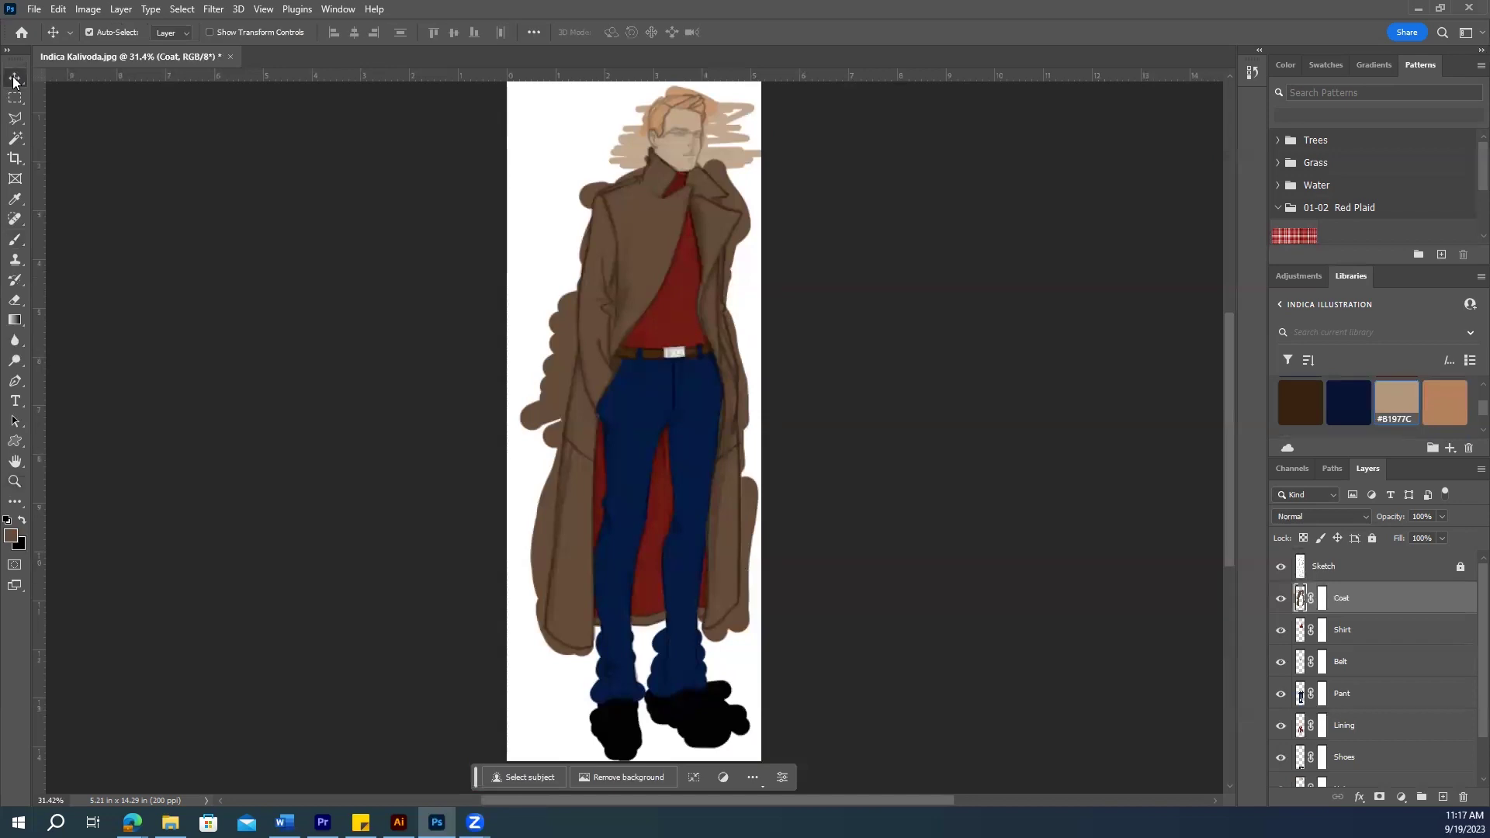
{"action": "left_click", "coordinate": [1366, 574]}
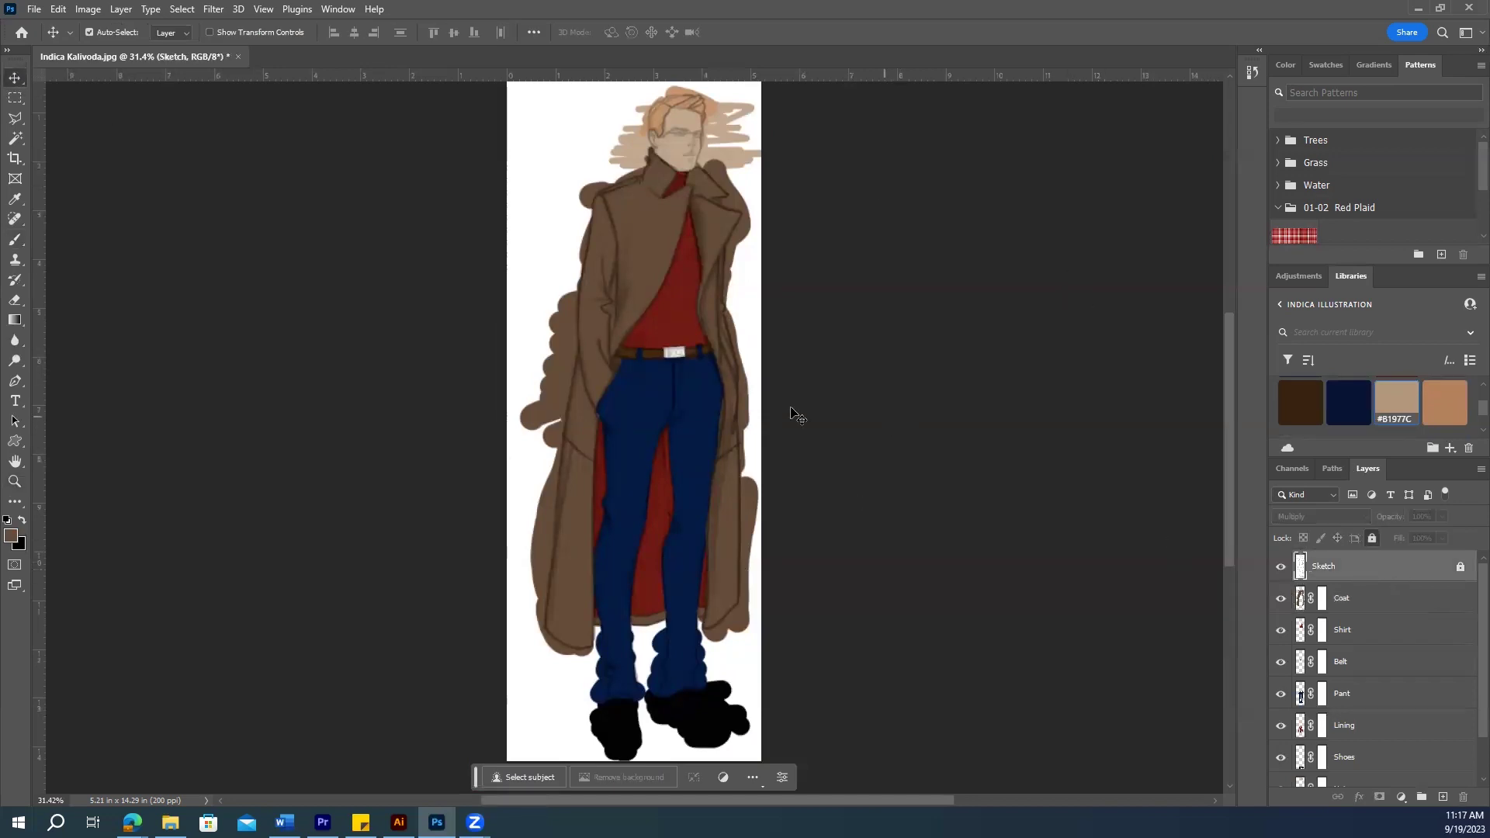
{"action": "left_click", "coordinate": [15, 139]}
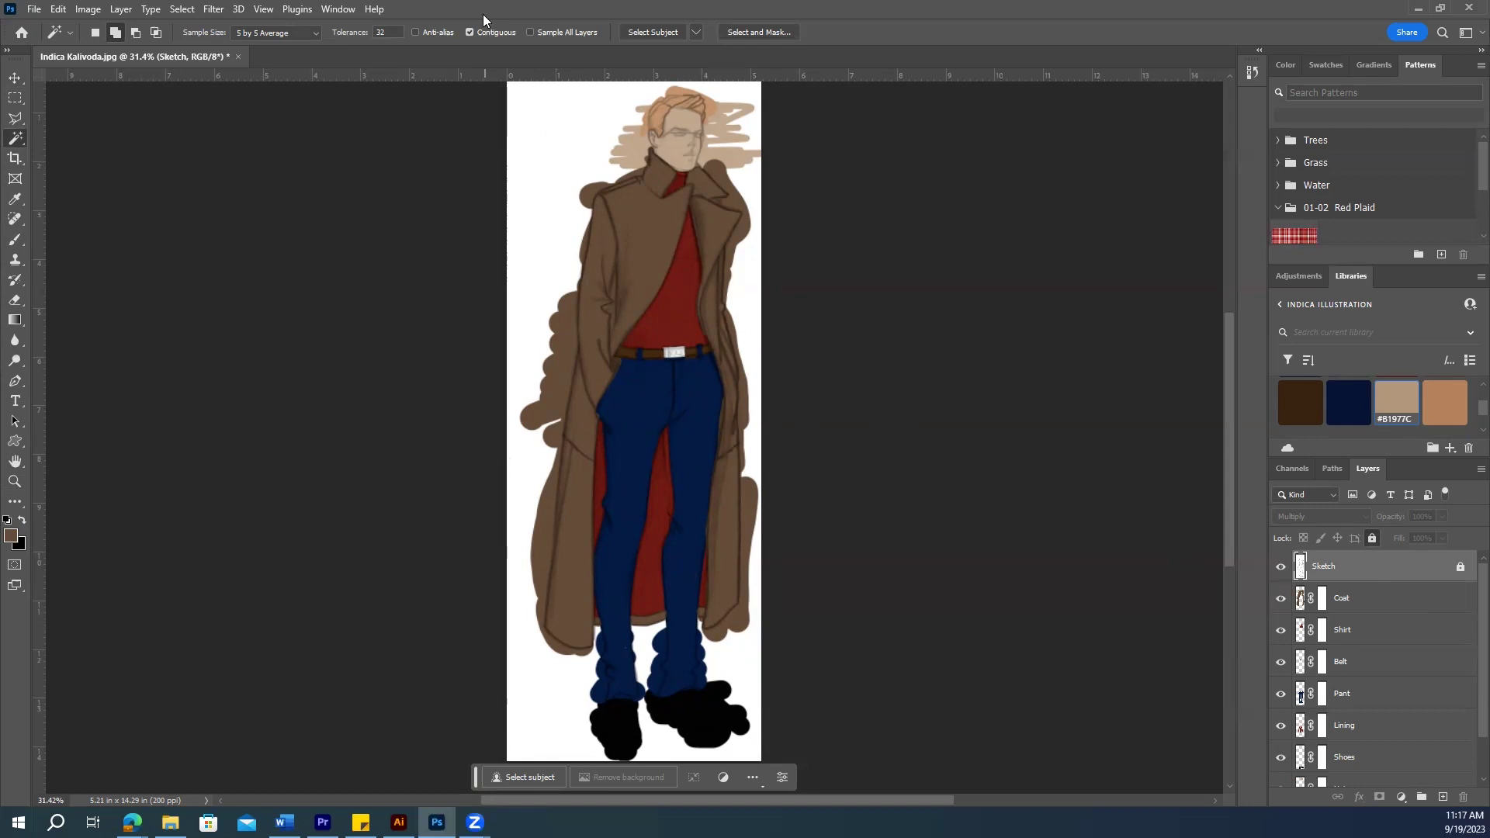
{"action": "left_click", "coordinate": [562, 165]}
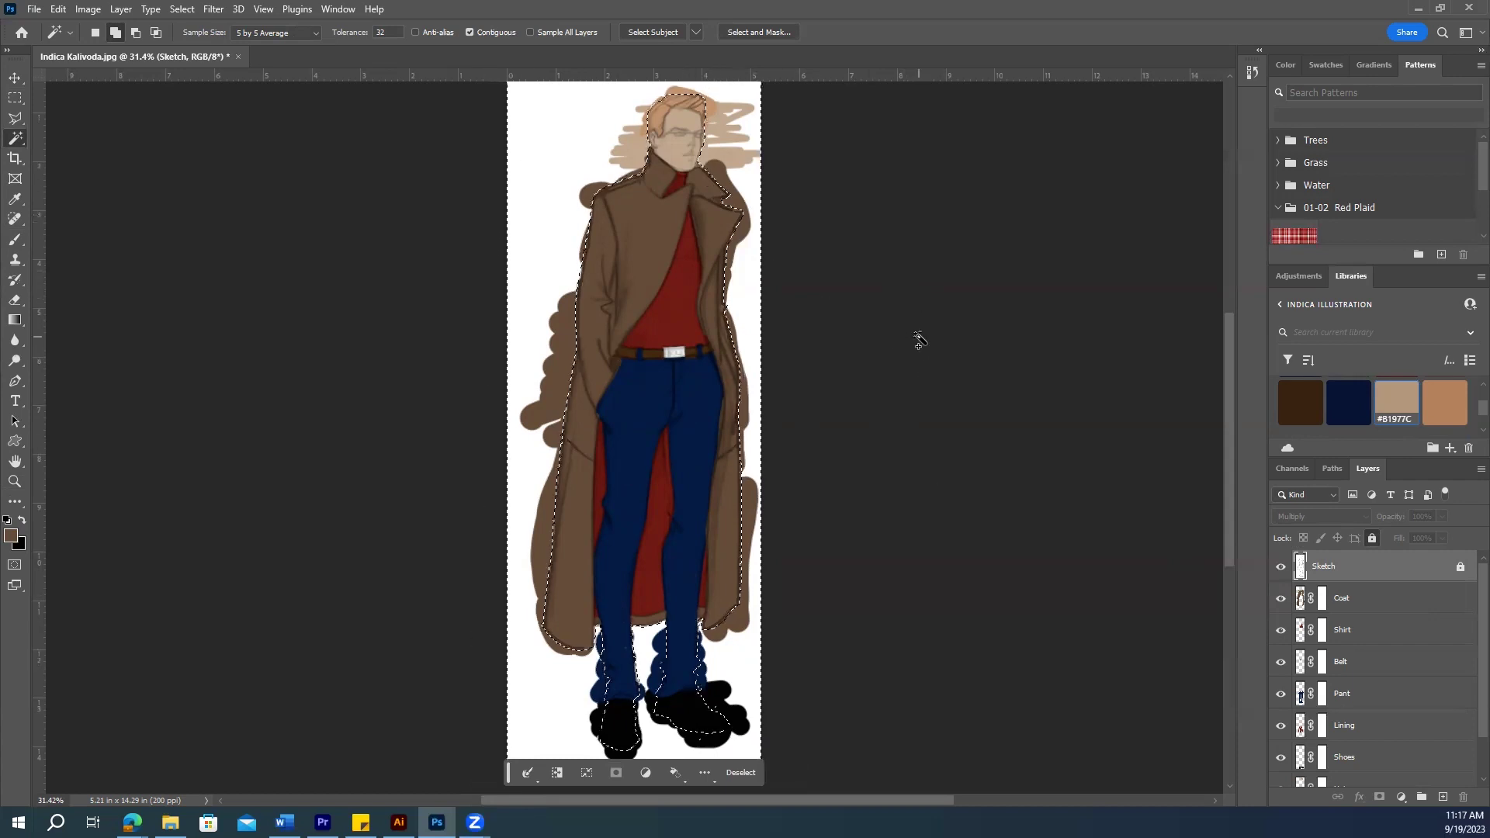
Step: Delete the paint outside the figure's outline from the Coat layer and select the Shirt layer
{"action": "left_click", "coordinate": [1352, 606]}
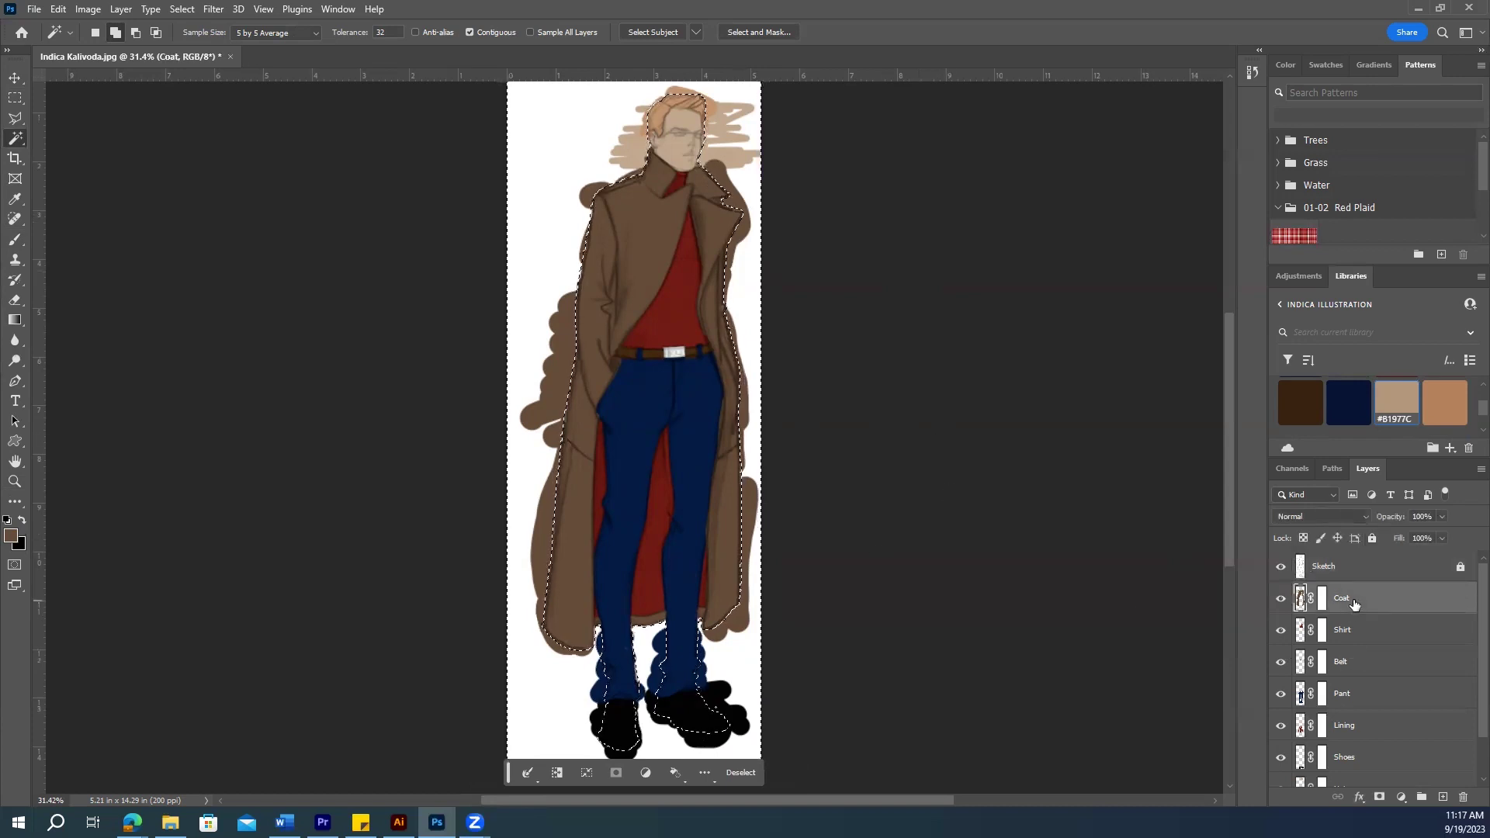
{"action": "key", "text": "Delete"}
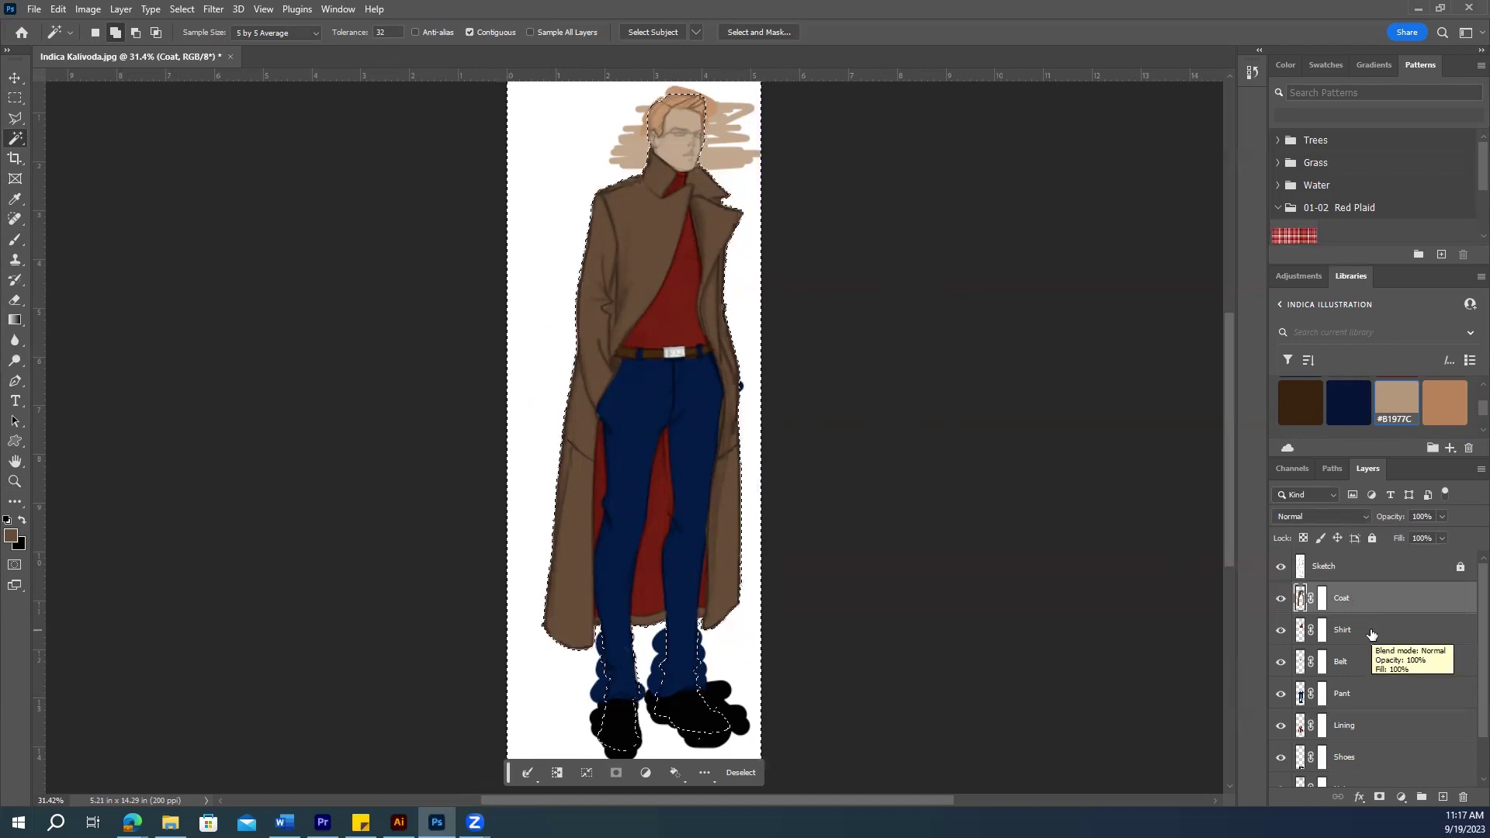
{"action": "left_click", "coordinate": [1370, 633]}
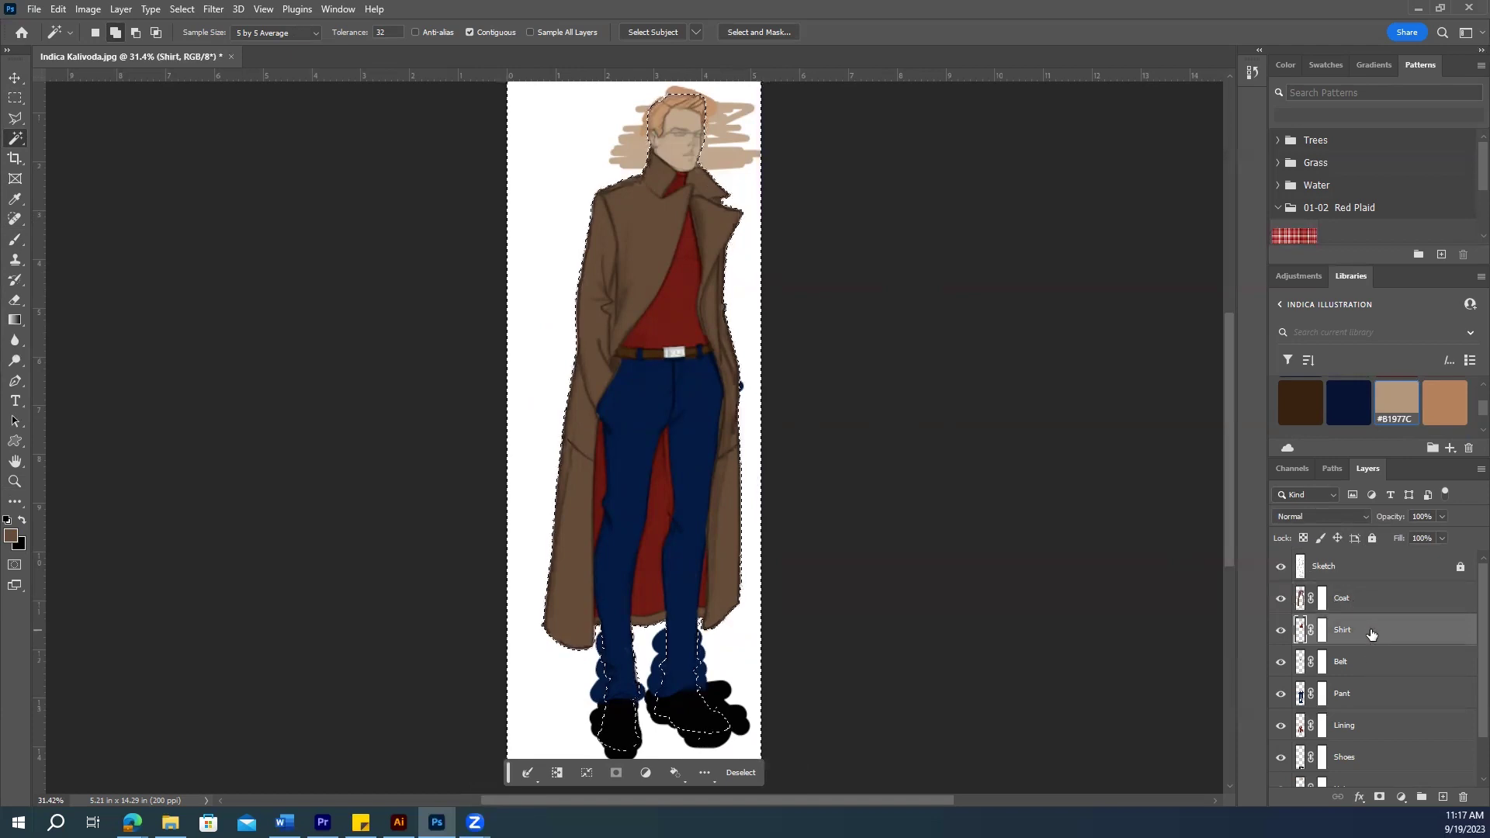
Step: Delete the paint outside the figure's outline from the Belt, Pant, Lining and Shoes layers
{"action": "left_click", "coordinate": [1370, 658]}
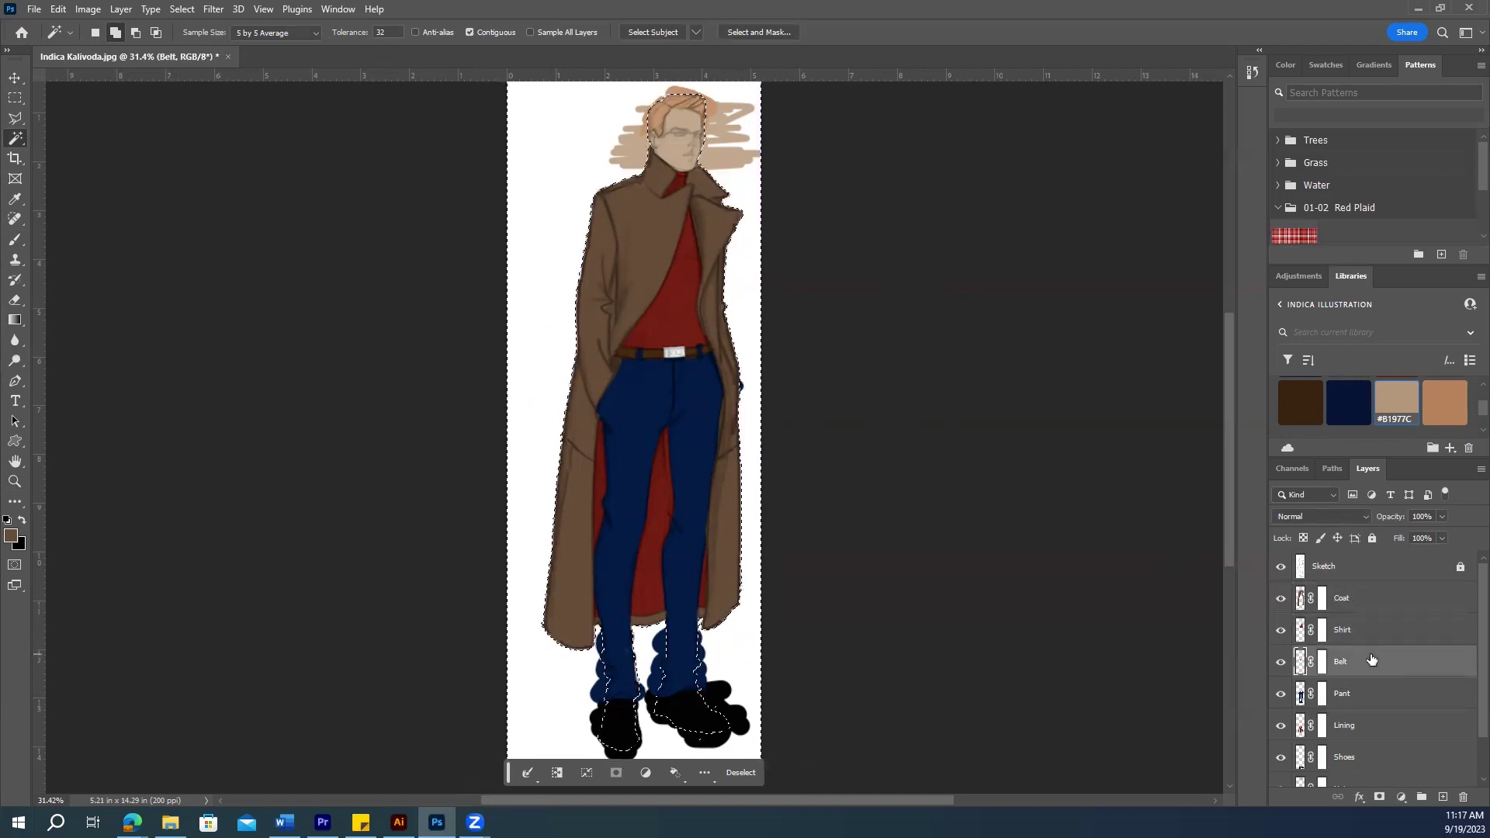
{"action": "left_click", "coordinate": [1355, 696]}
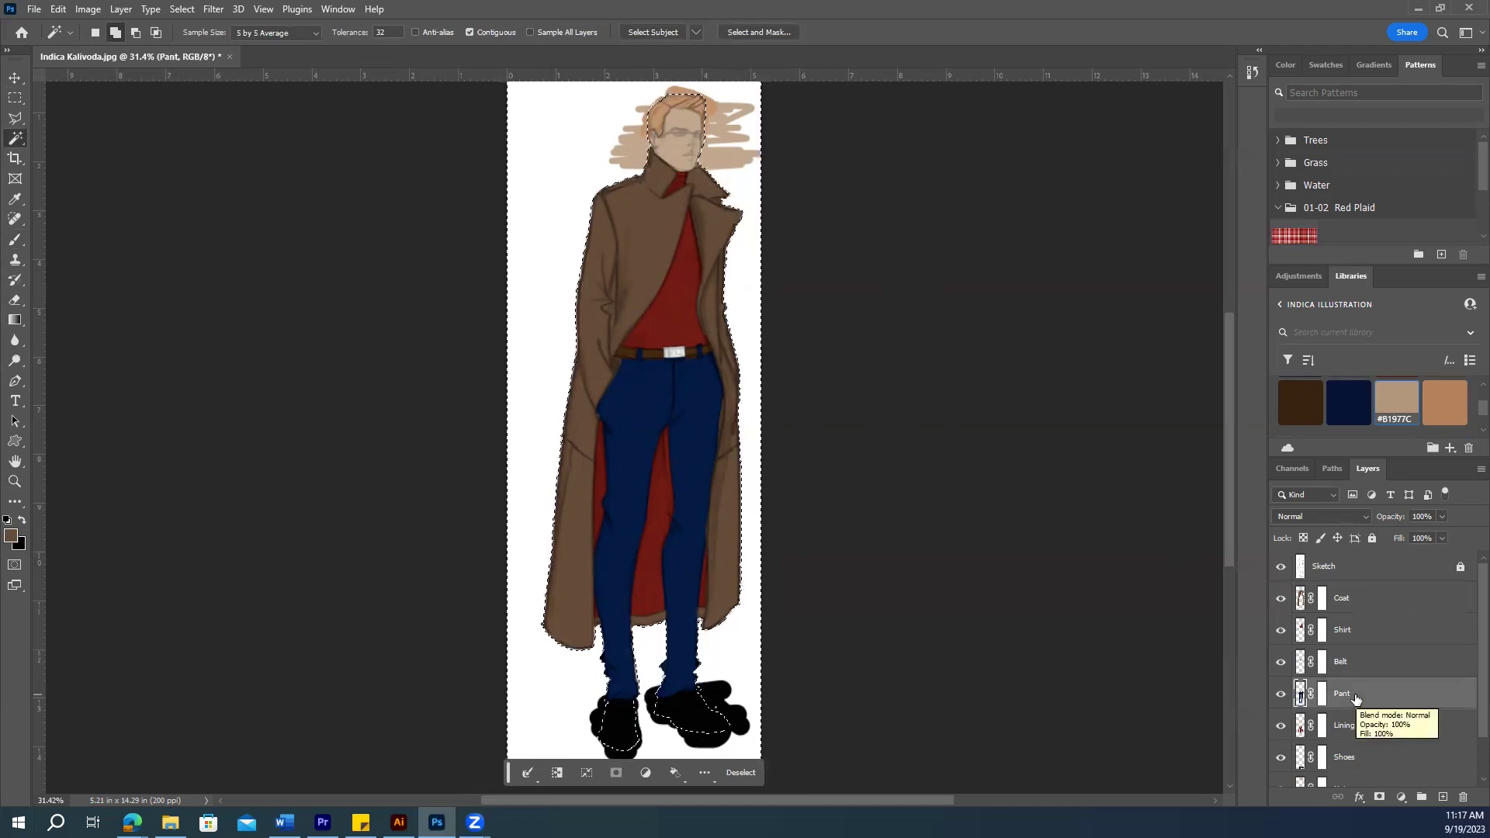
{"action": "left_click", "coordinate": [1368, 734]}
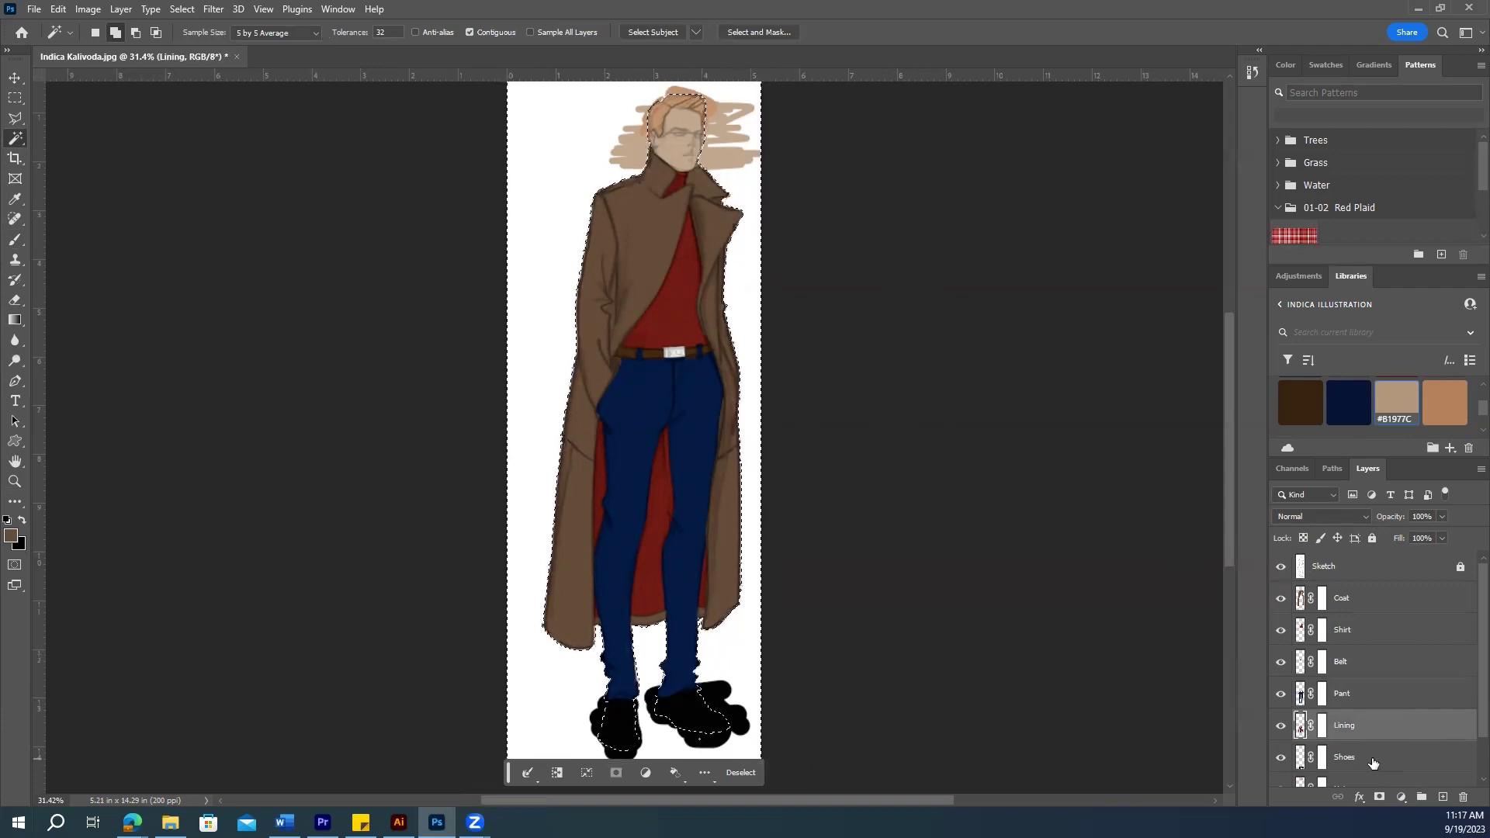
{"action": "left_click", "coordinate": [1372, 764]}
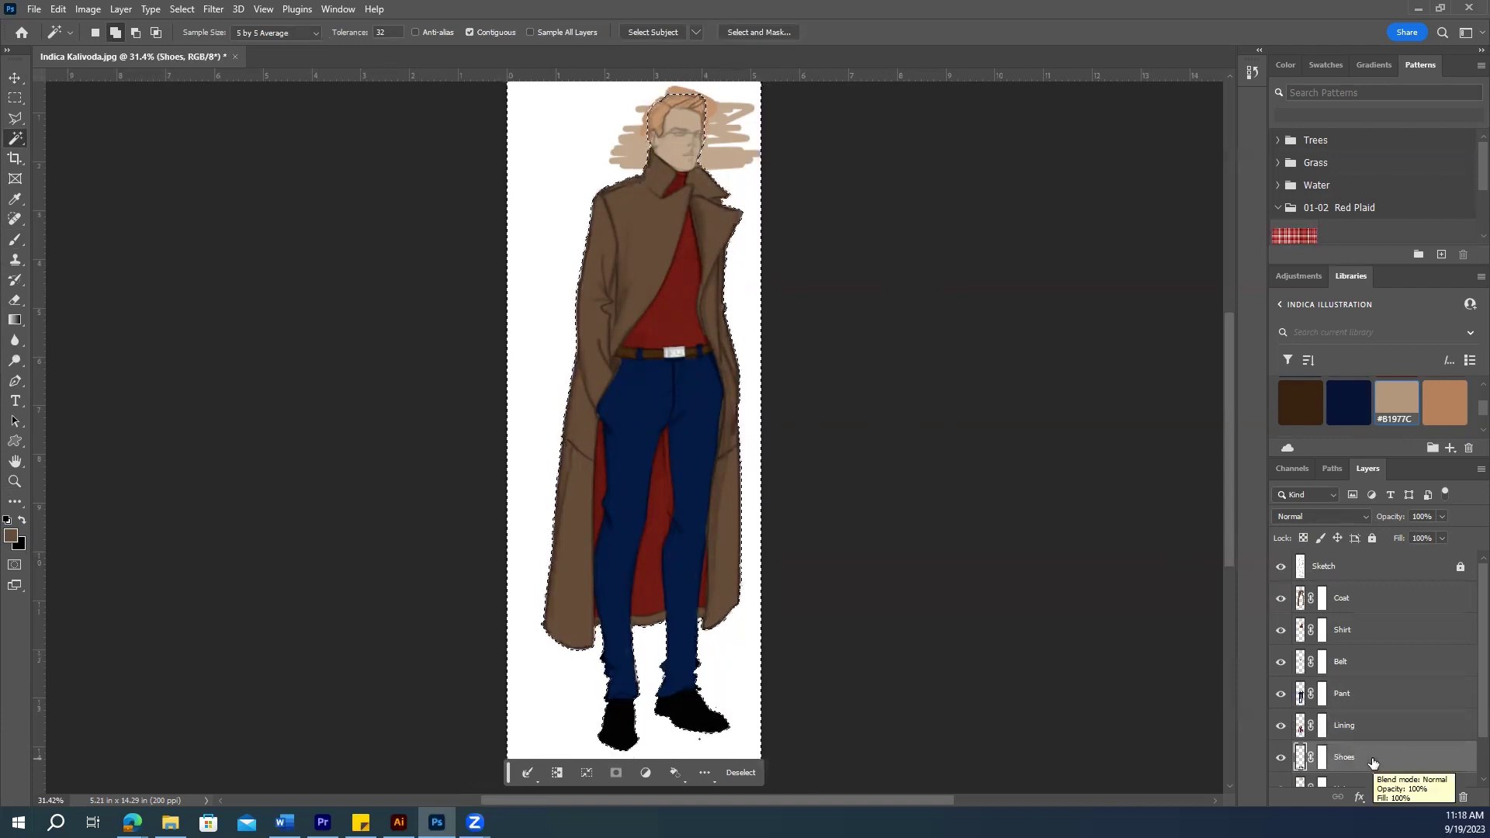
Step: Delete the stray paint around the head from the Hair and Face layers and drop the selection
{"action": "scroll", "coordinate": [1353, 759], "scroll_direction": "down", "scroll_amount": 1}
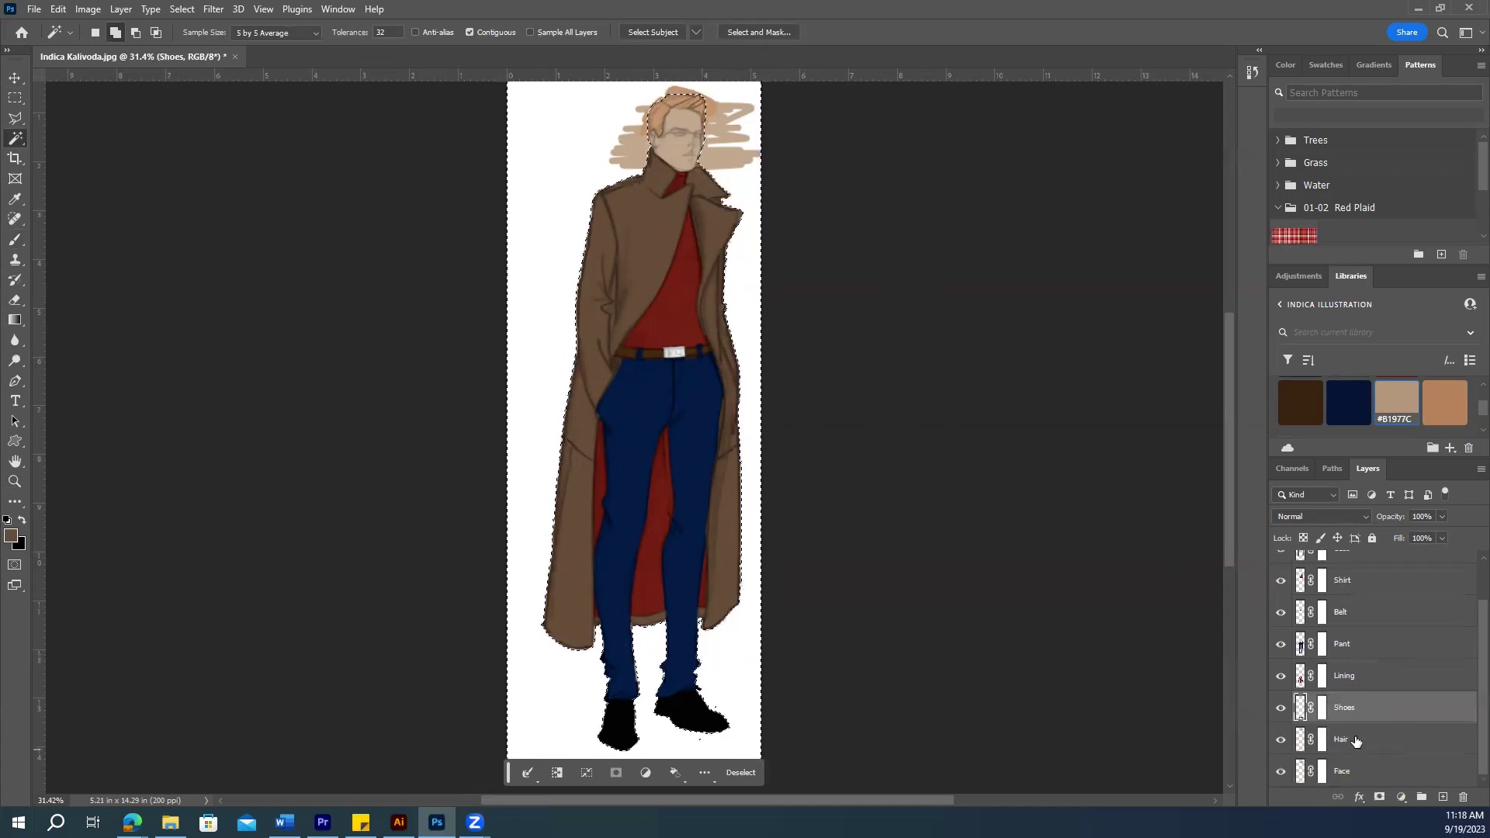
{"action": "left_click", "coordinate": [1356, 741]}
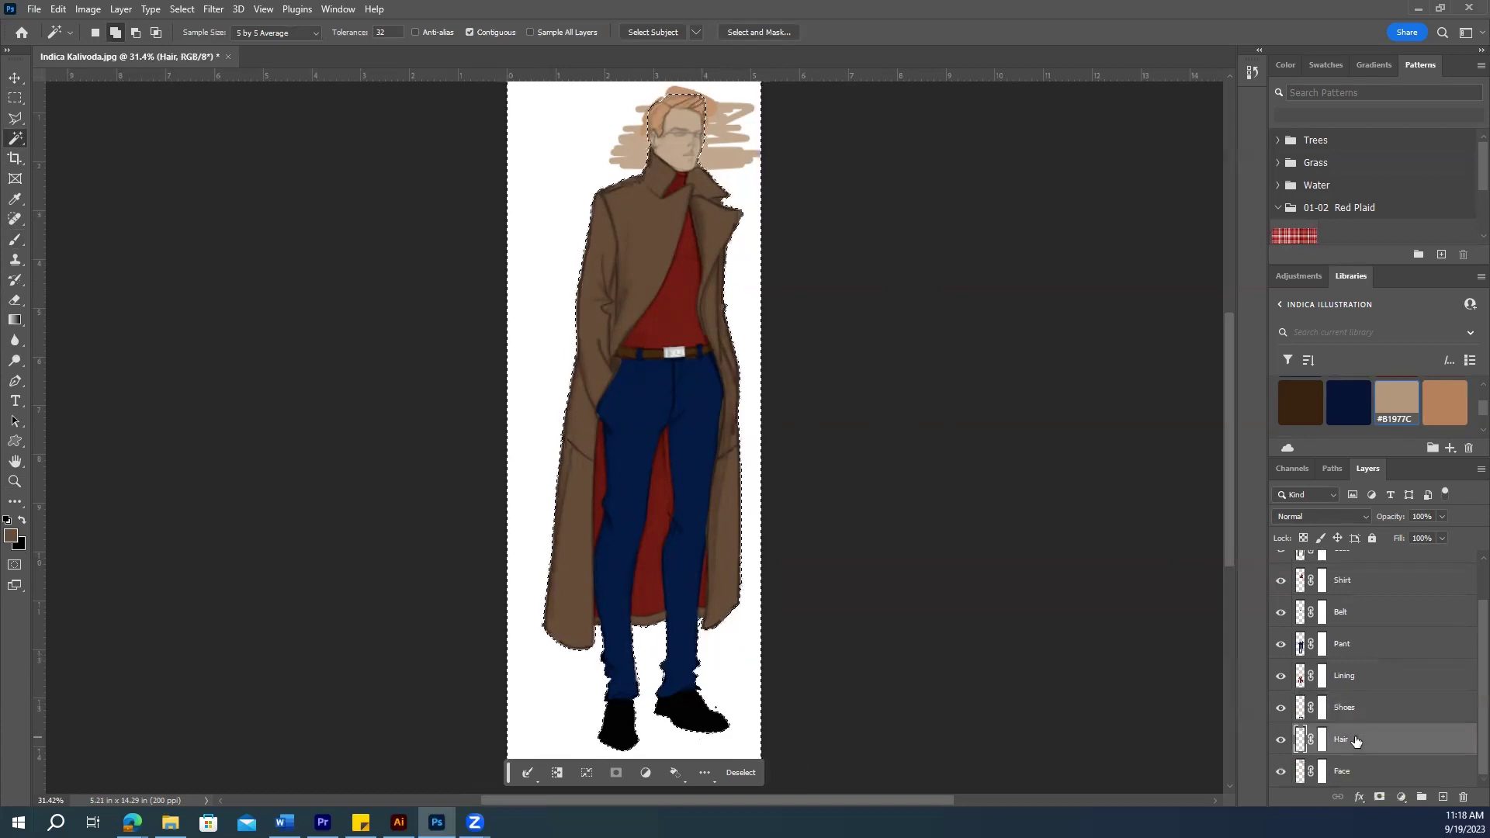
{"action": "left_click", "coordinate": [1354, 776]}
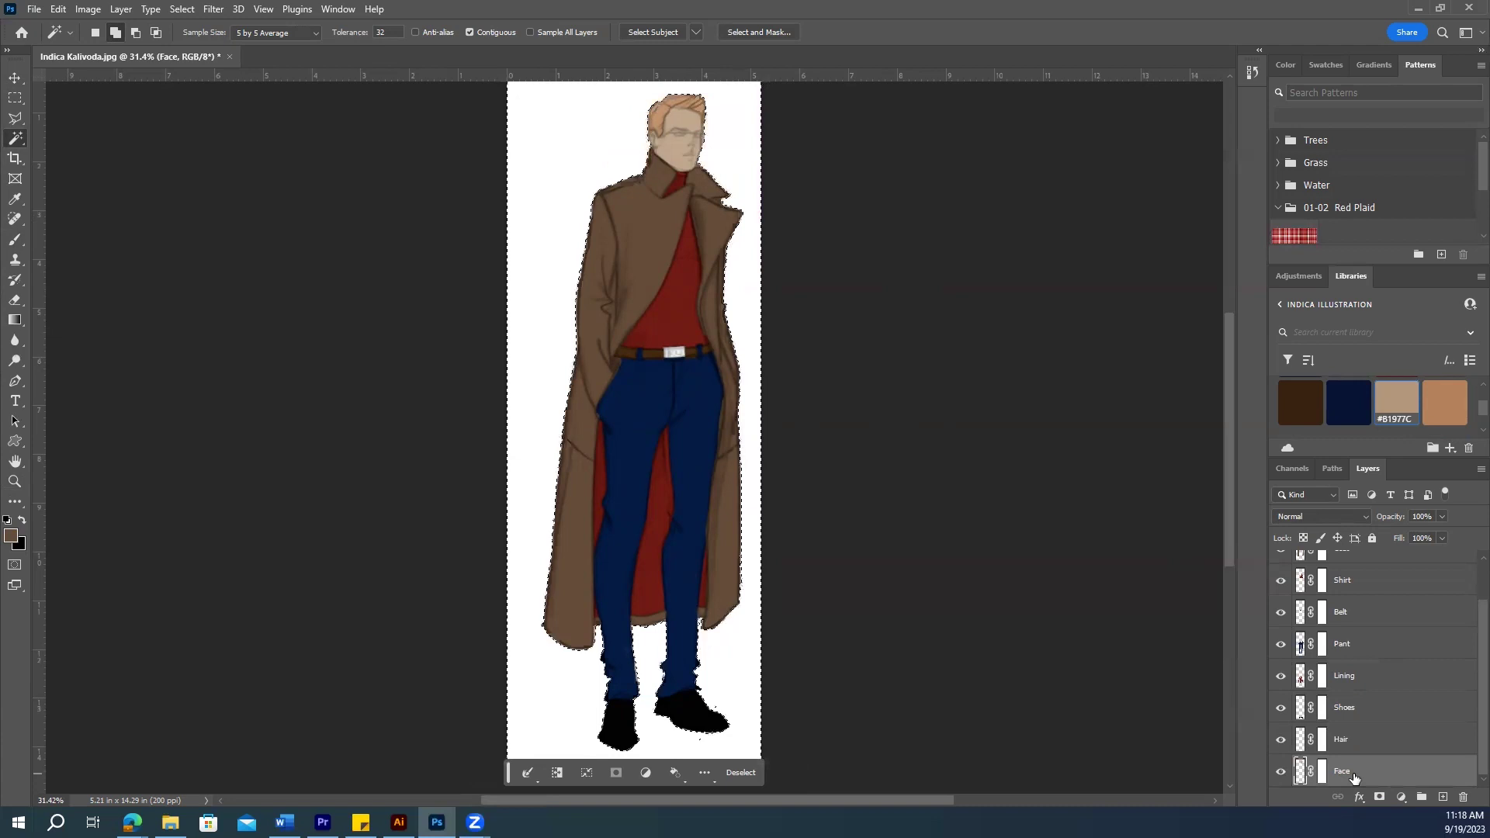
{"action": "scroll", "coordinate": [930, 432], "scroll_direction": "down", "scroll_amount": 1}
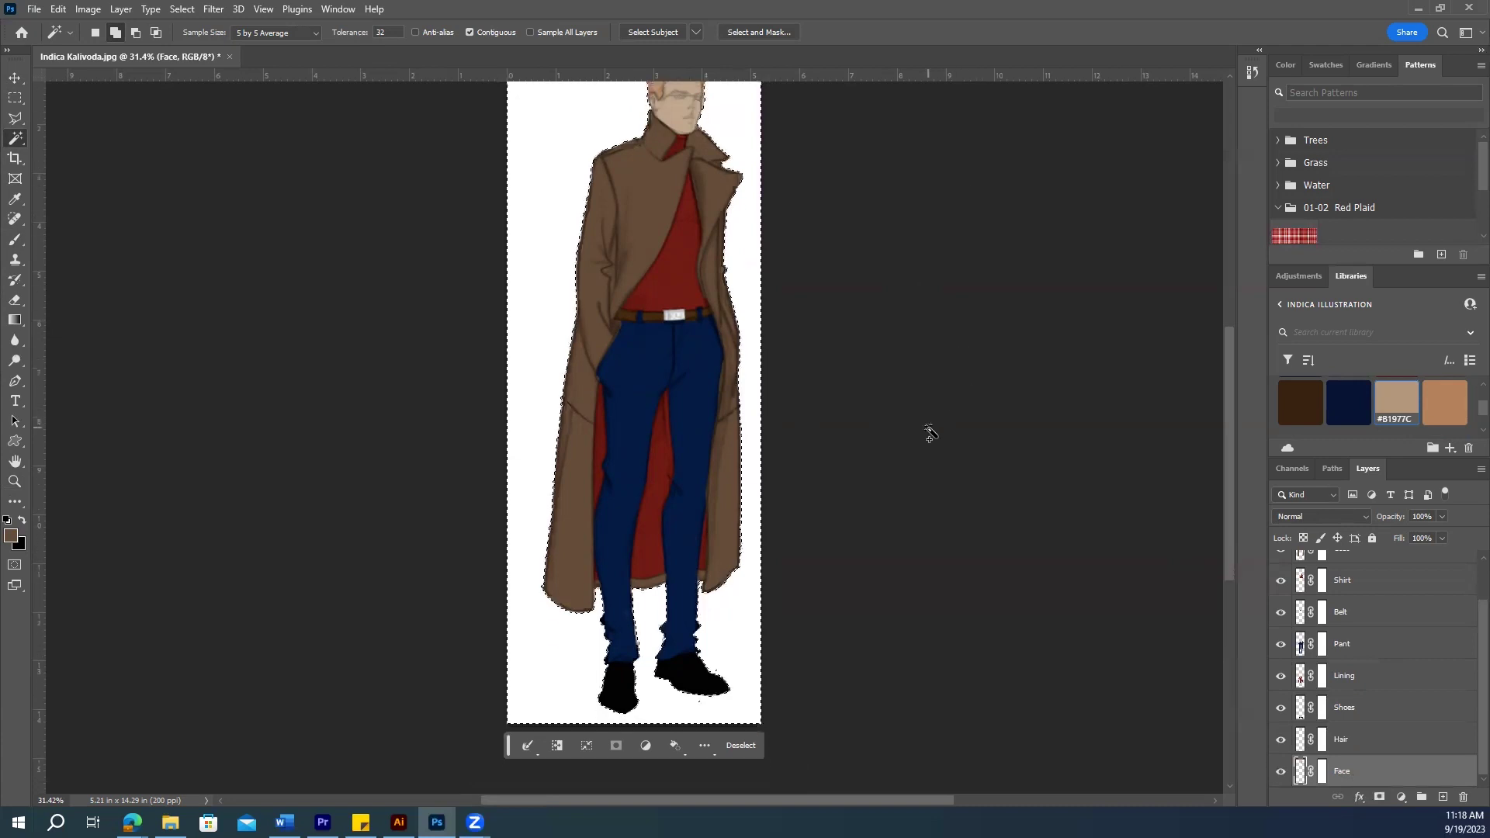
{"action": "scroll", "coordinate": [929, 432], "scroll_direction": "up", "scroll_amount": 1}
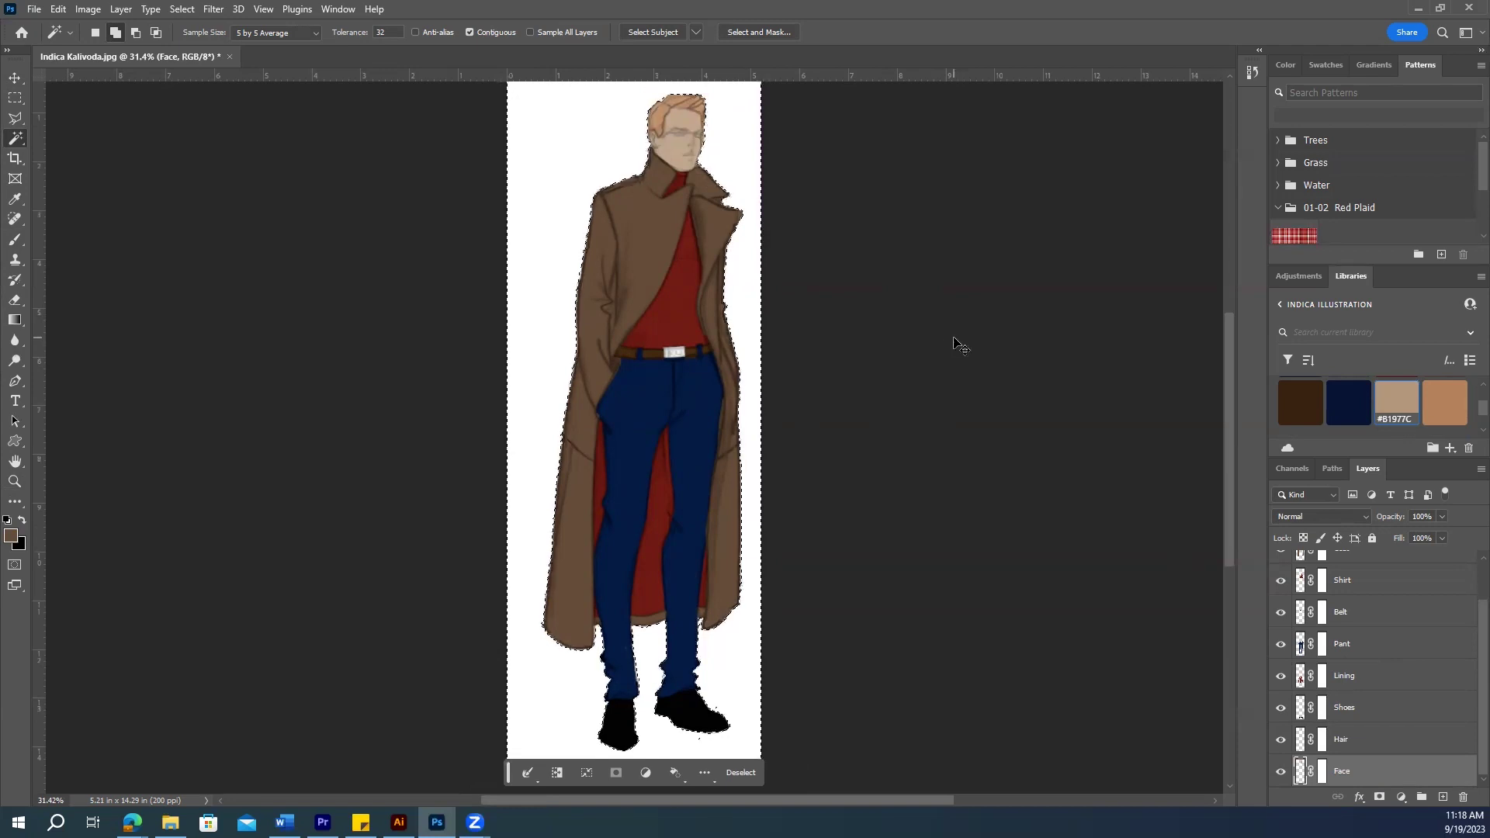
{"action": "key", "text": "ctrl+d"}
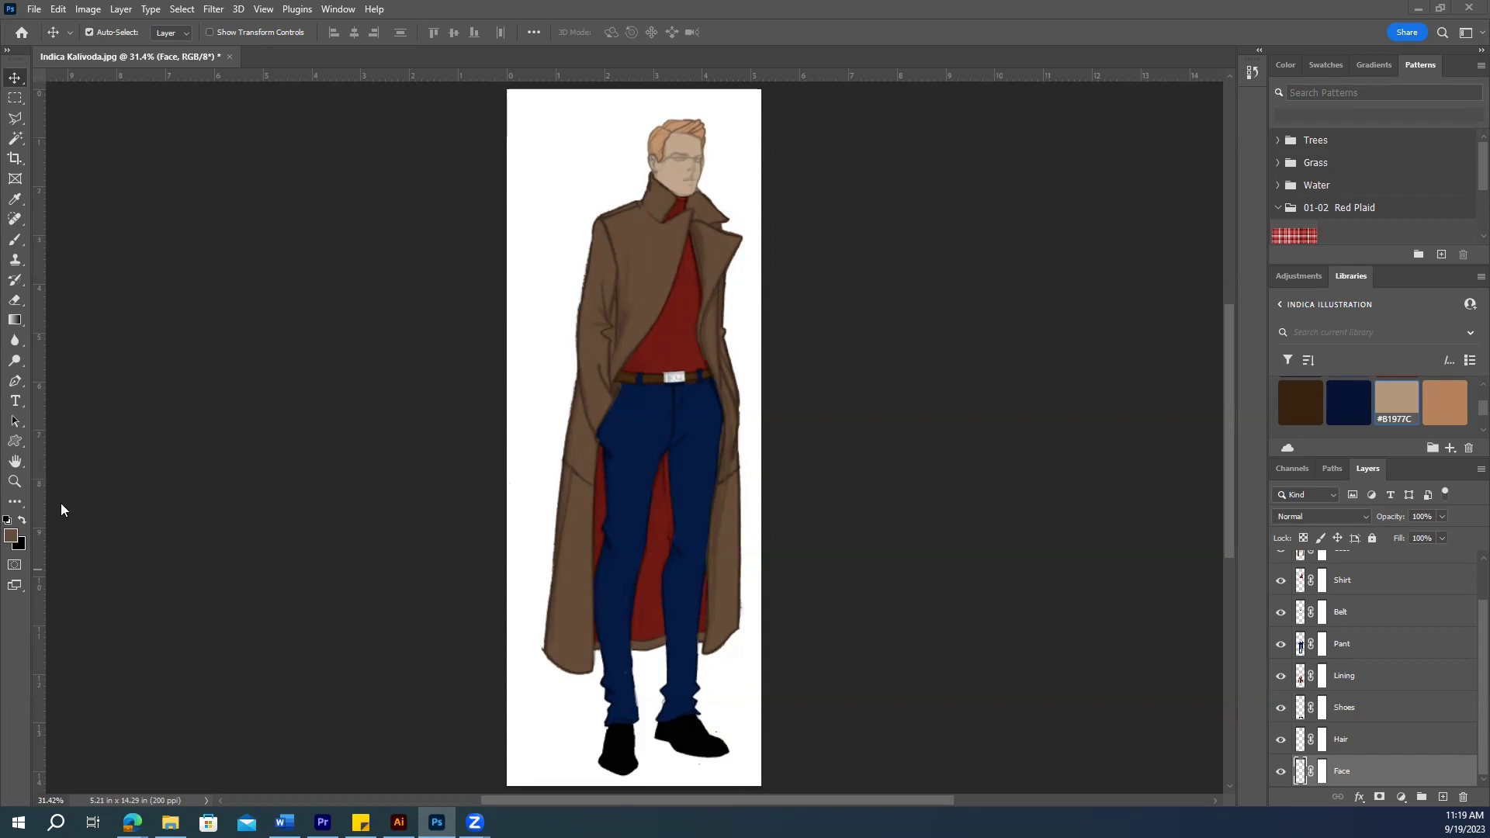
Step: Set up the Burn tool for the Coat layer with a Soft Round brush and 25% exposure
{"action": "left_click", "coordinate": [22, 357]}
{"action": "right_click", "coordinate": [23, 369]}
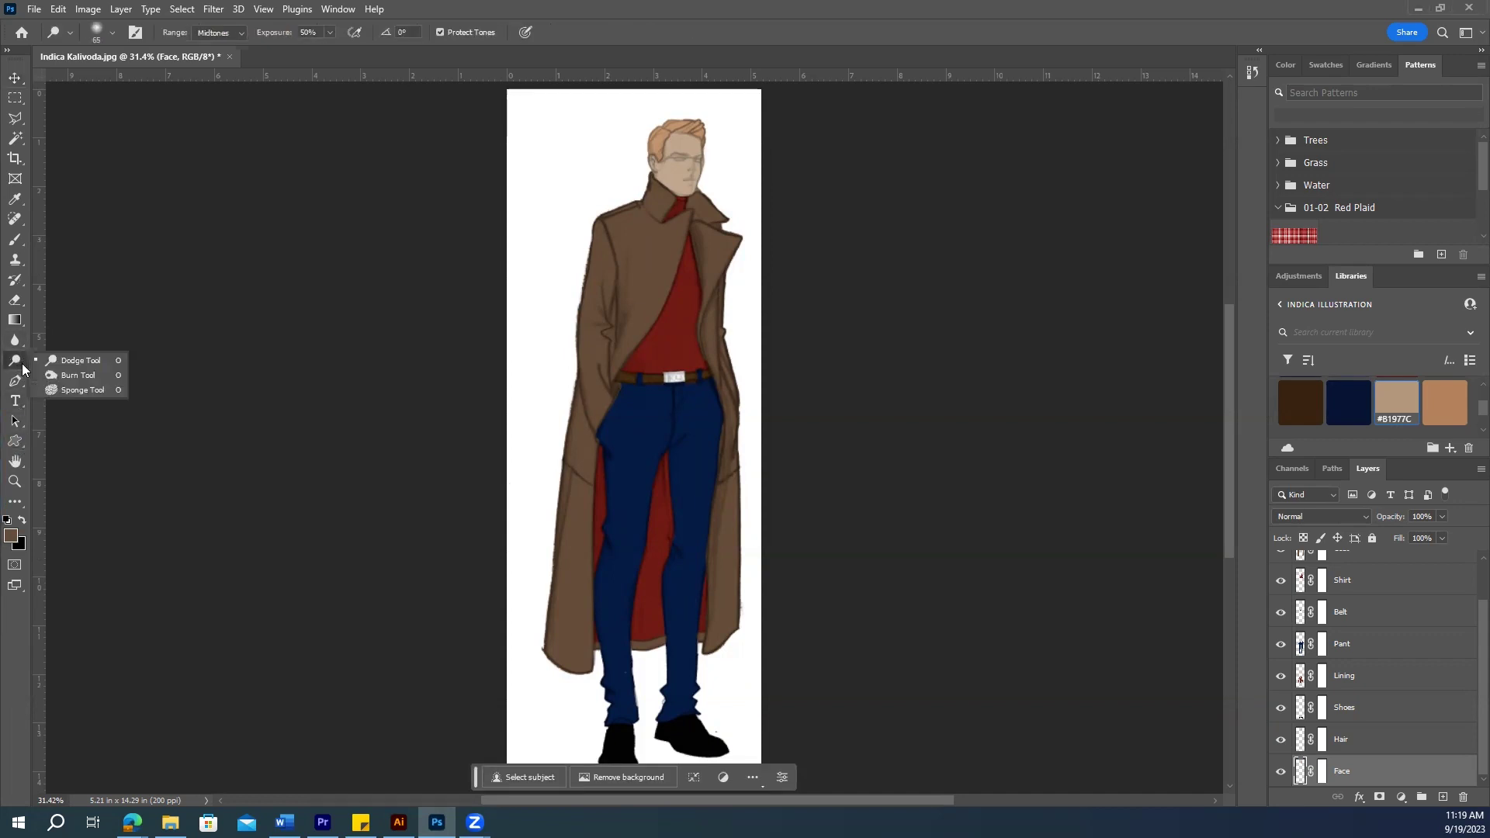
{"action": "left_click", "coordinate": [67, 376]}
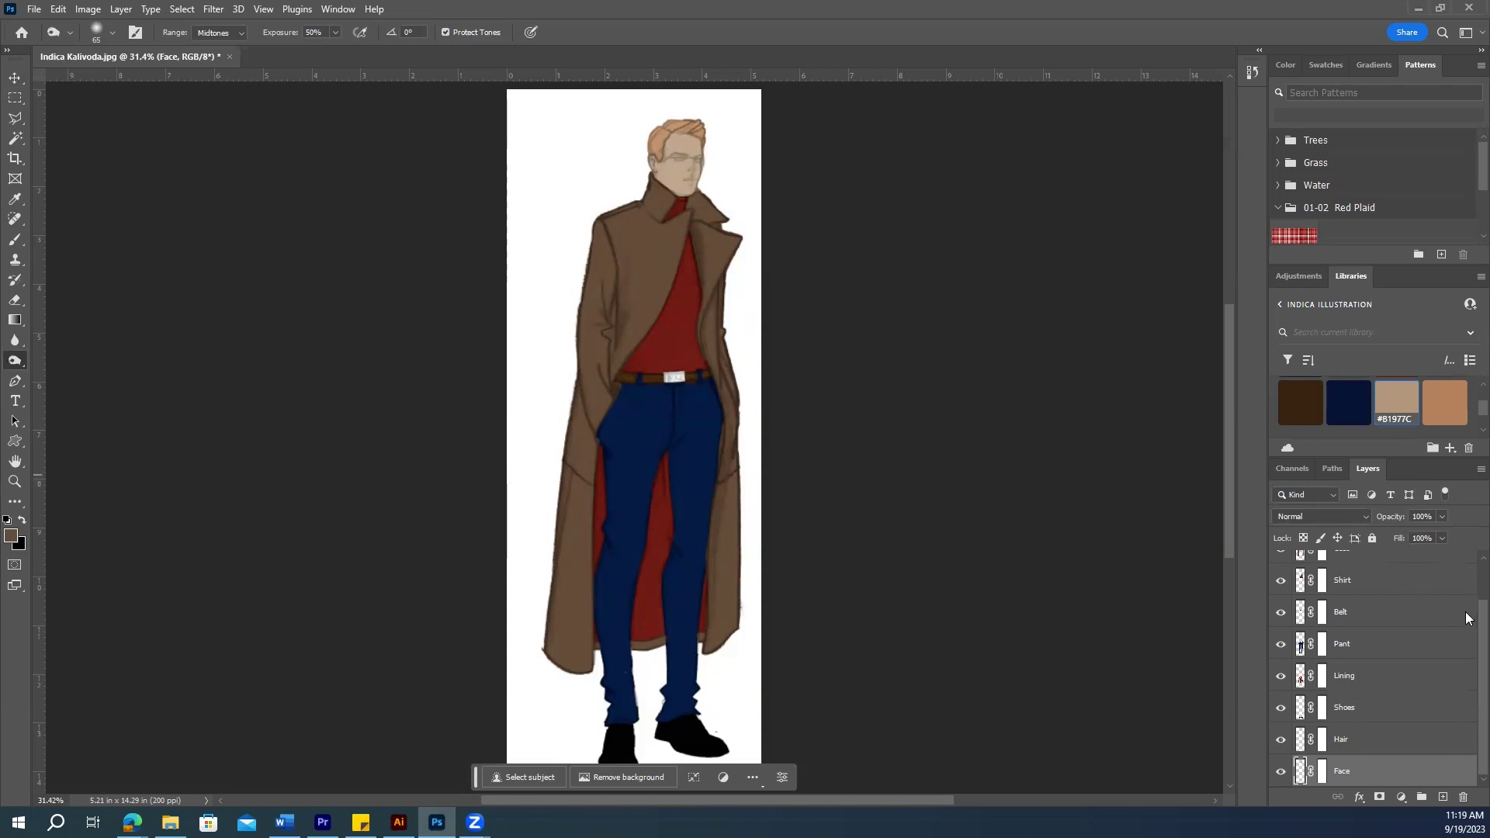
{"action": "scroll", "coordinate": [1465, 611], "scroll_direction": "up", "scroll_amount": 2}
{"action": "left_click", "coordinate": [1341, 600]}
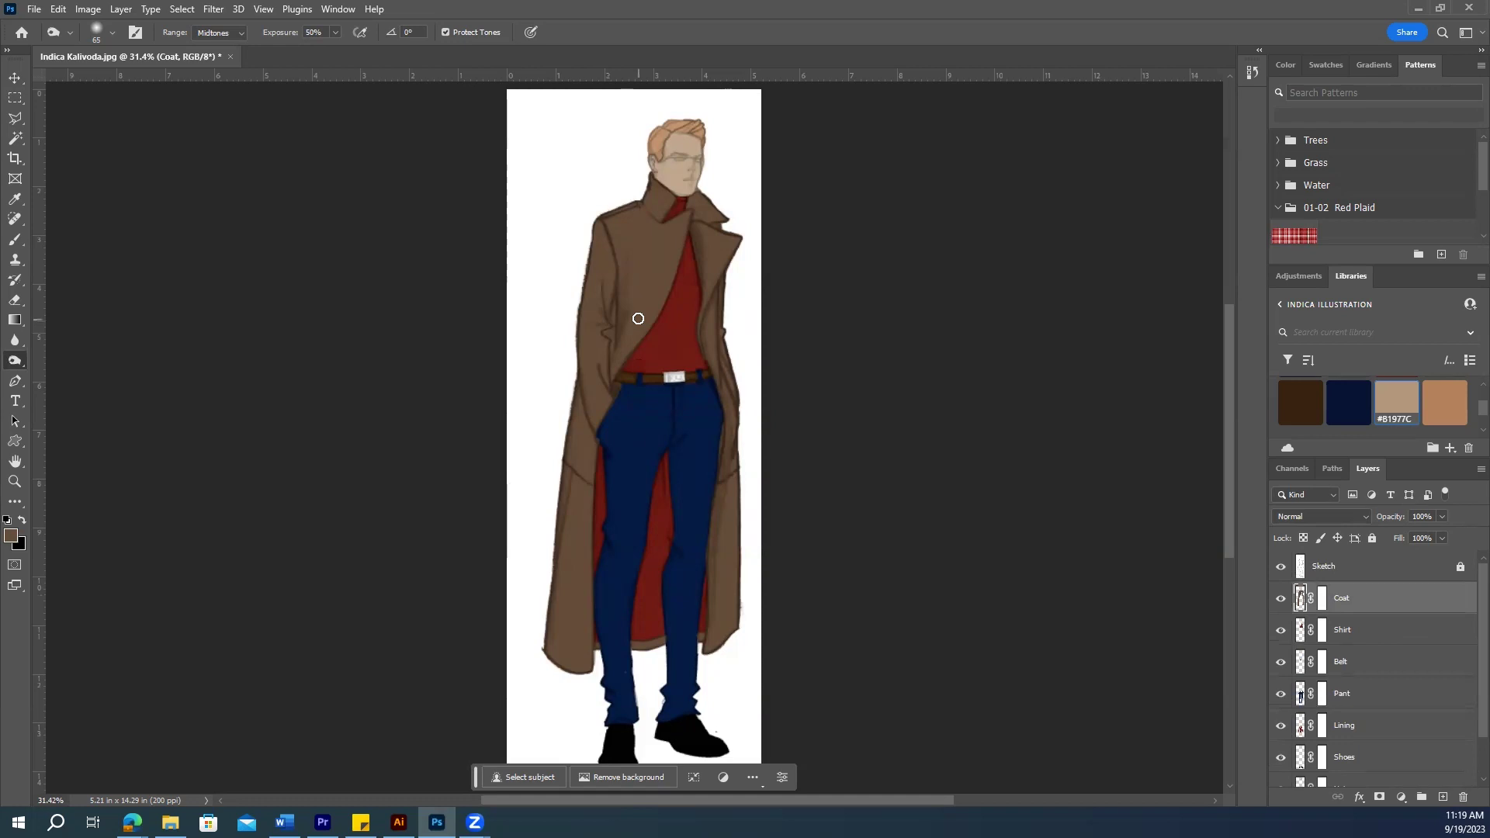
{"action": "left_click", "coordinate": [113, 35]}
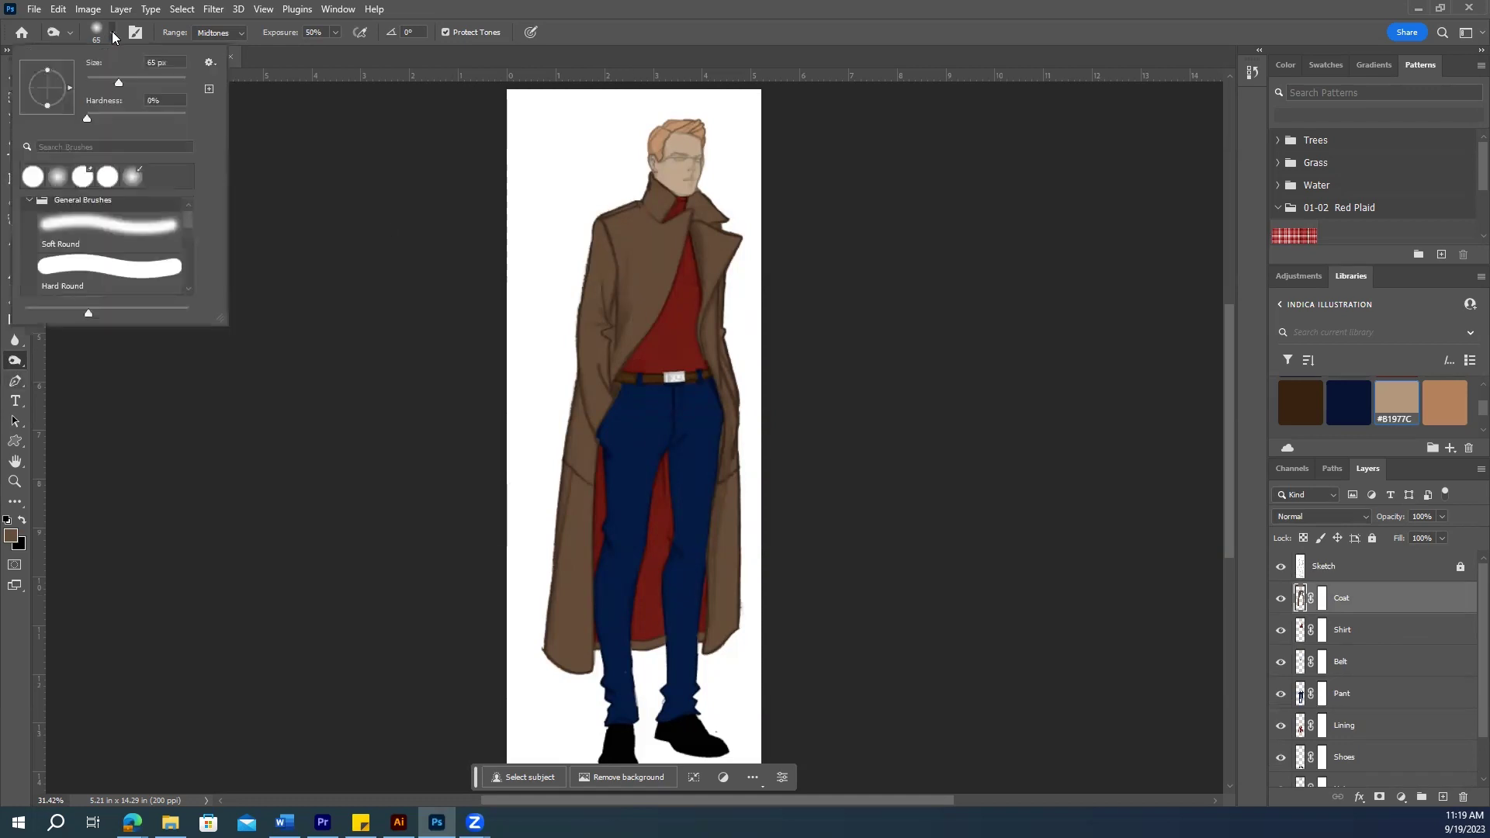
{"action": "left_click", "coordinate": [99, 227]}
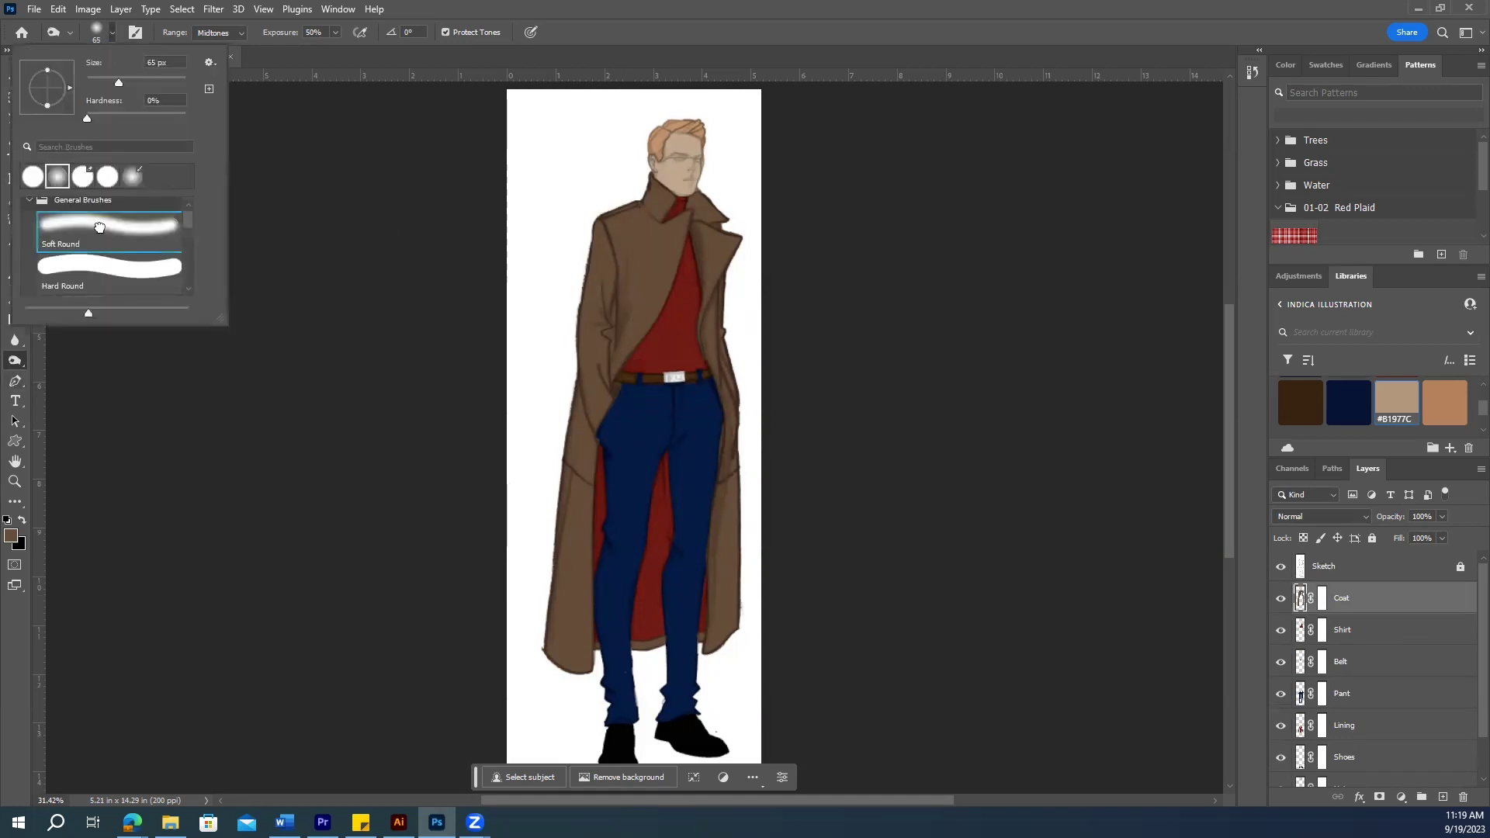
{"action": "left_click", "coordinate": [334, 29]}
{"action": "left_click_drag", "start_coordinate": [333, 48], "coordinate": [317, 54]}
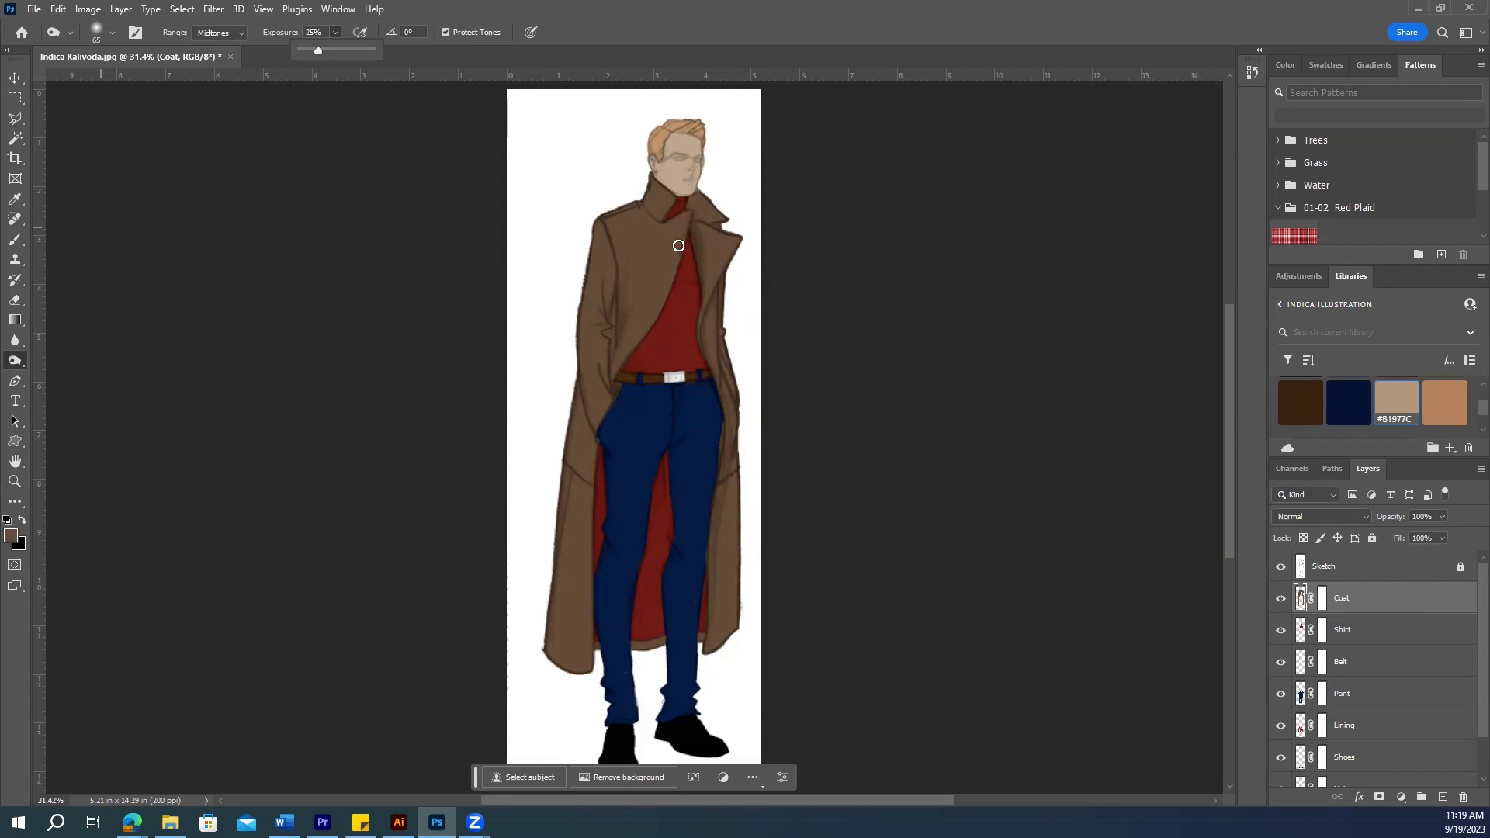
Step: Enlarge the Burn brush to 90 px and darken the coat's folds and edges, undoing an unwanted stroke
{"action": "key", "text": "bracketright"}
{"action": "key", "text": "bracketright"}
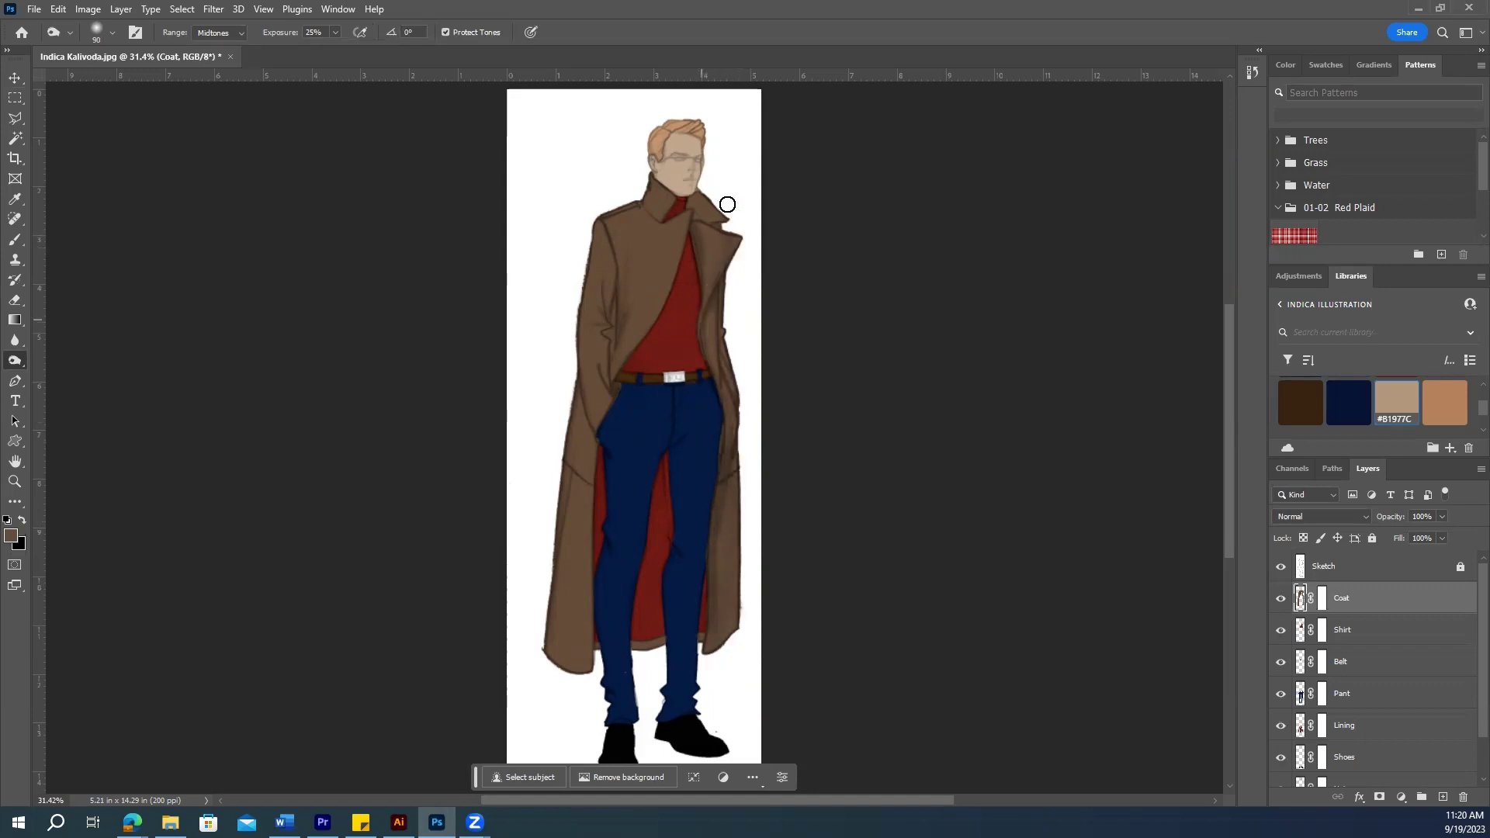
{"action": "key", "text": "ctrl+z"}
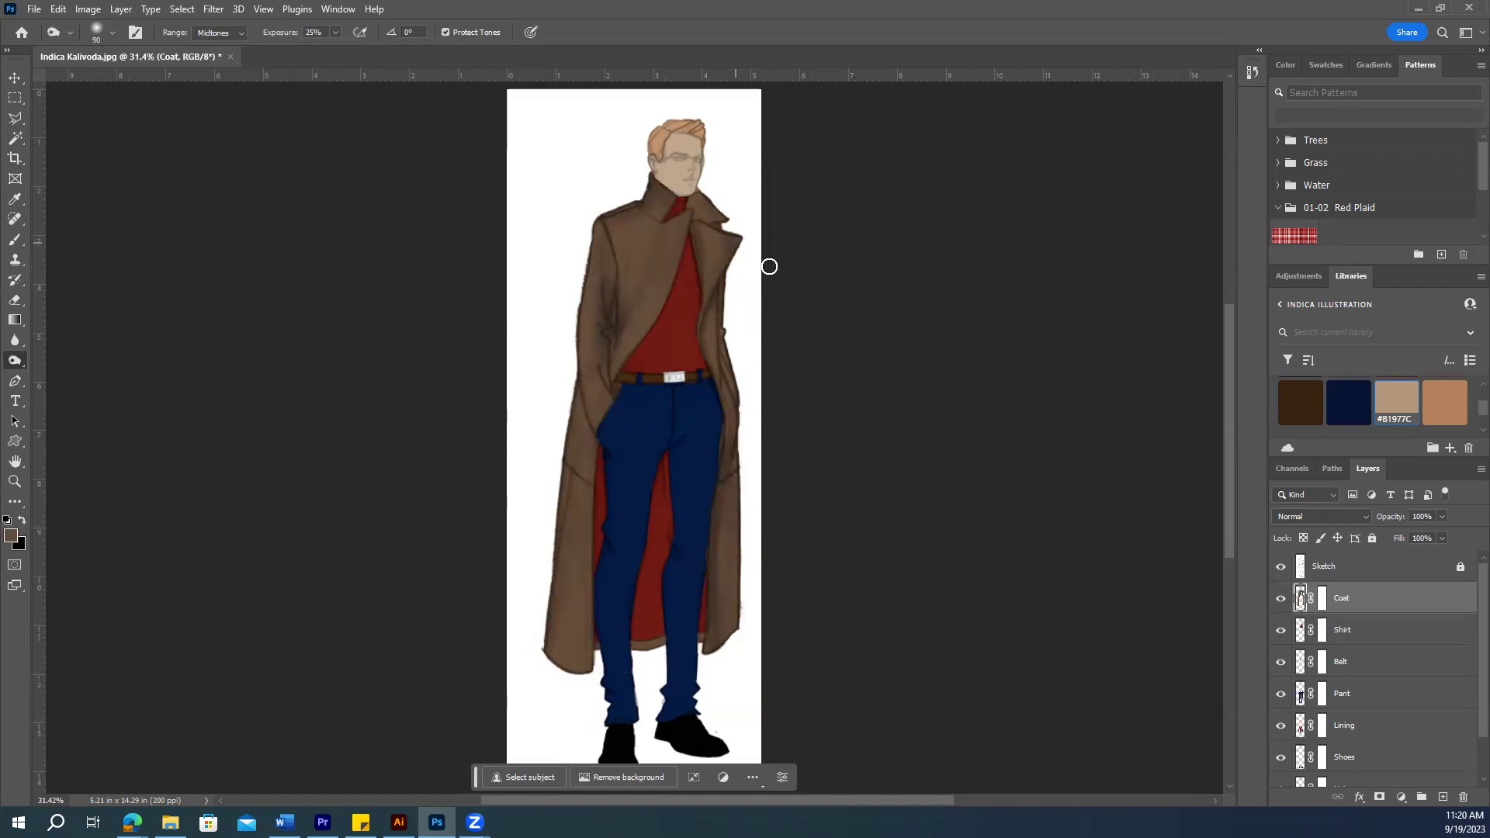
Step: Burn soft shadows into the Shirt, Belt, Pant and Lining layers, working on each layer separately
{"action": "left_click", "coordinate": [1332, 634]}
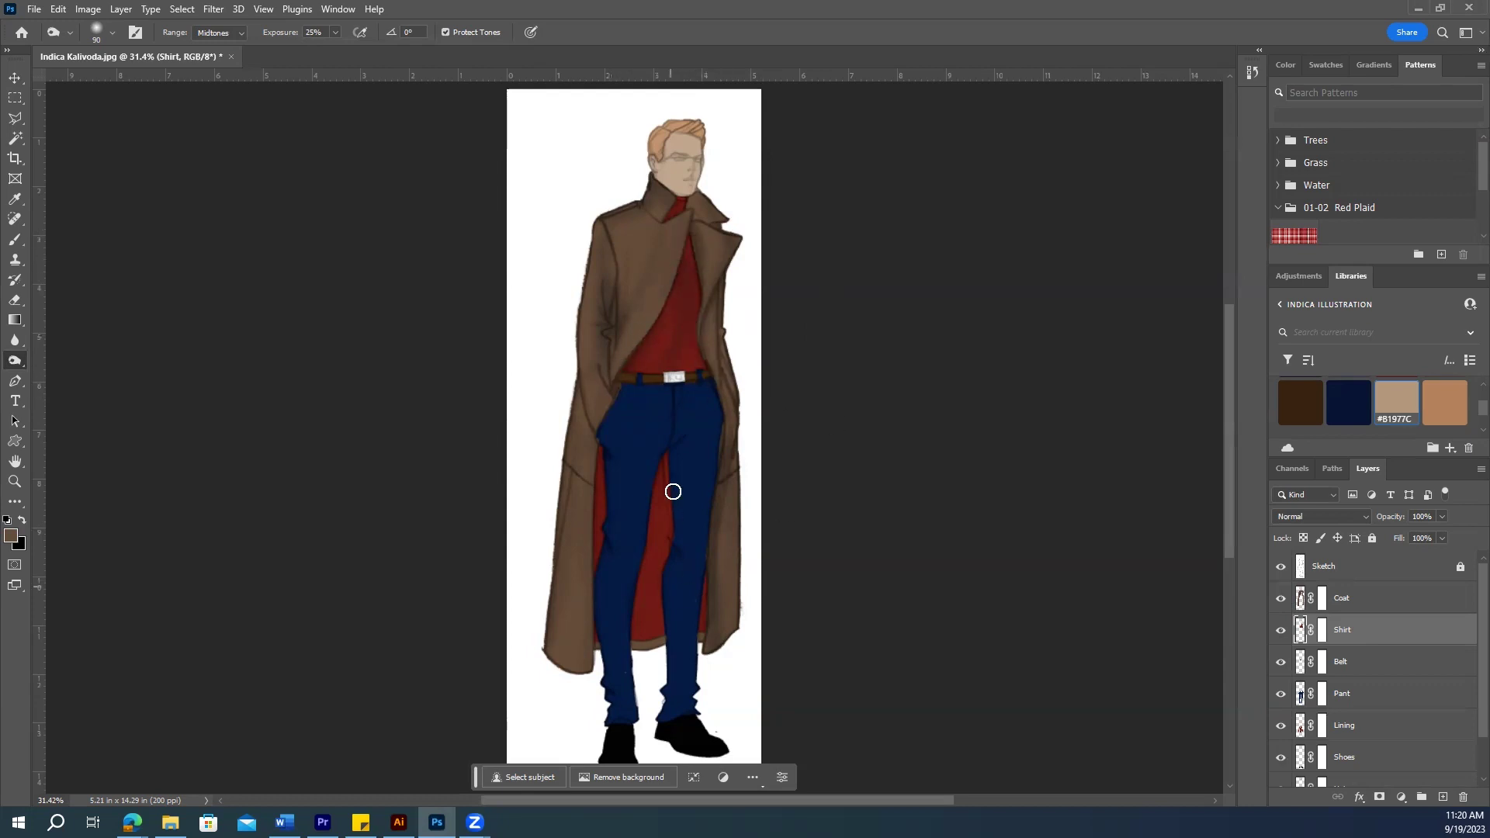
{"action": "left_click", "coordinate": [1355, 667]}
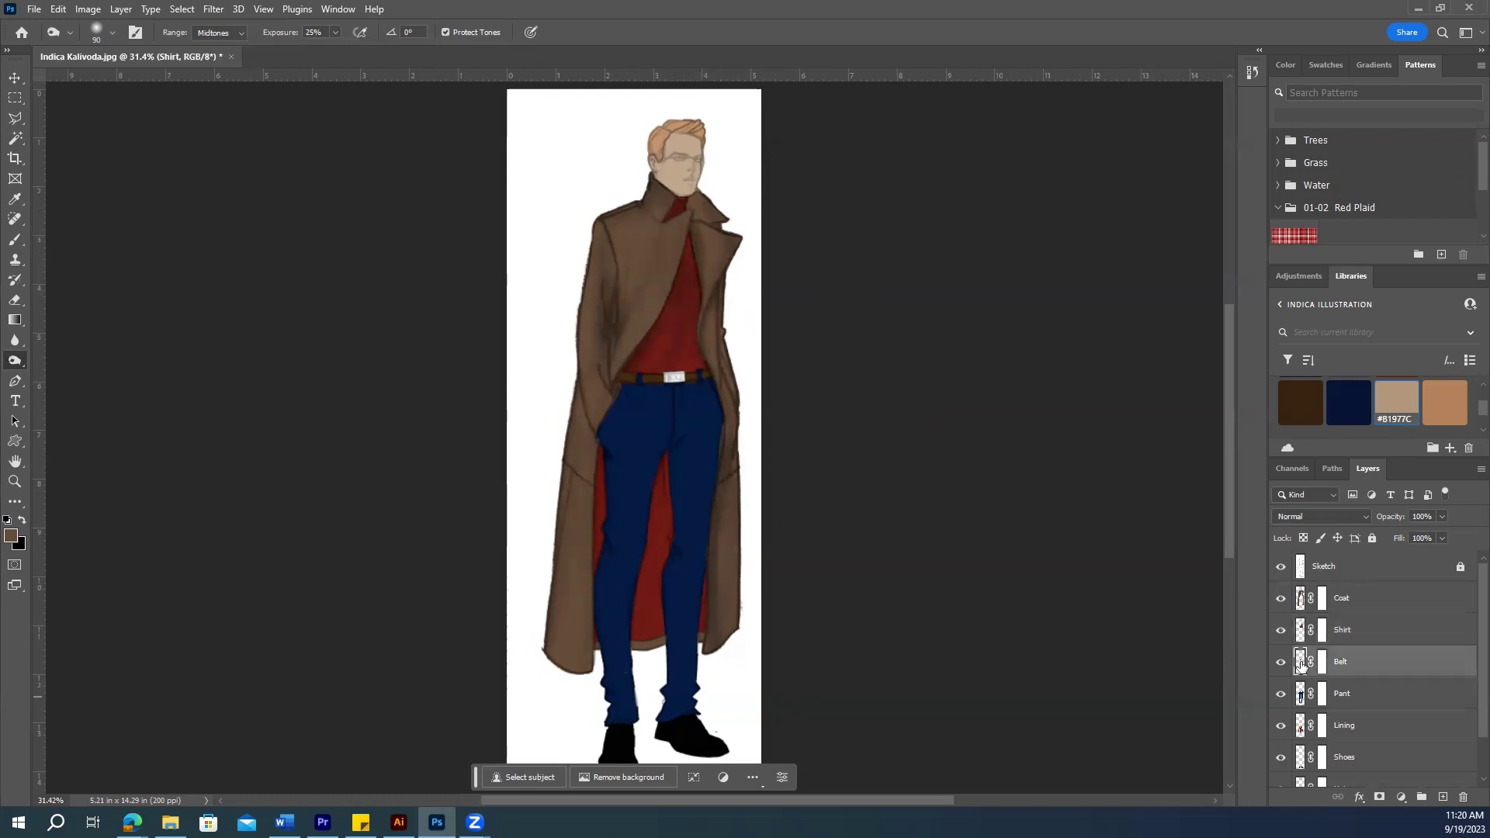
{"action": "left_click", "coordinate": [1345, 698]}
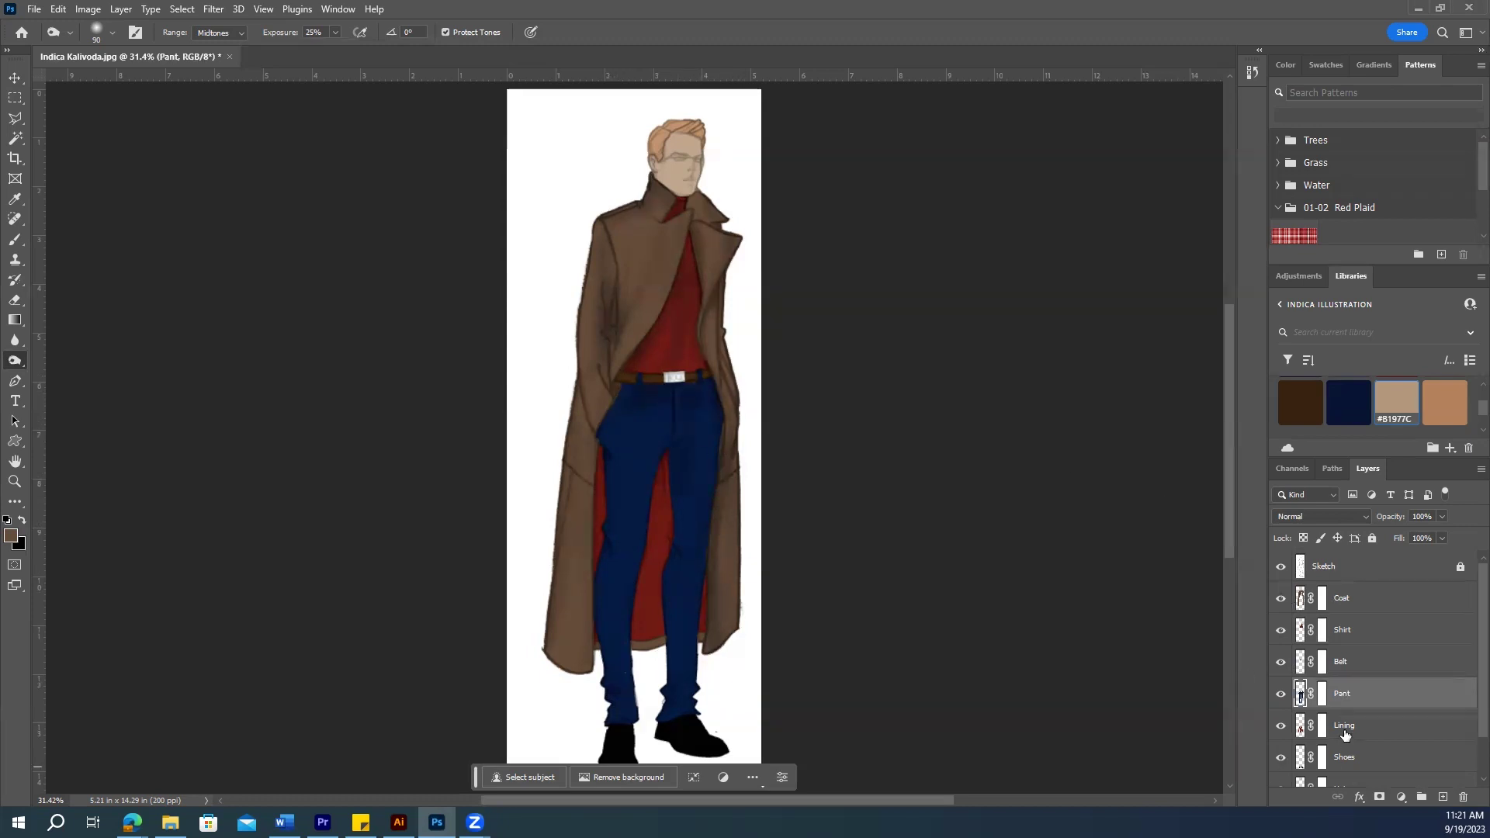
{"action": "key", "text": "alt+bracketleft"}
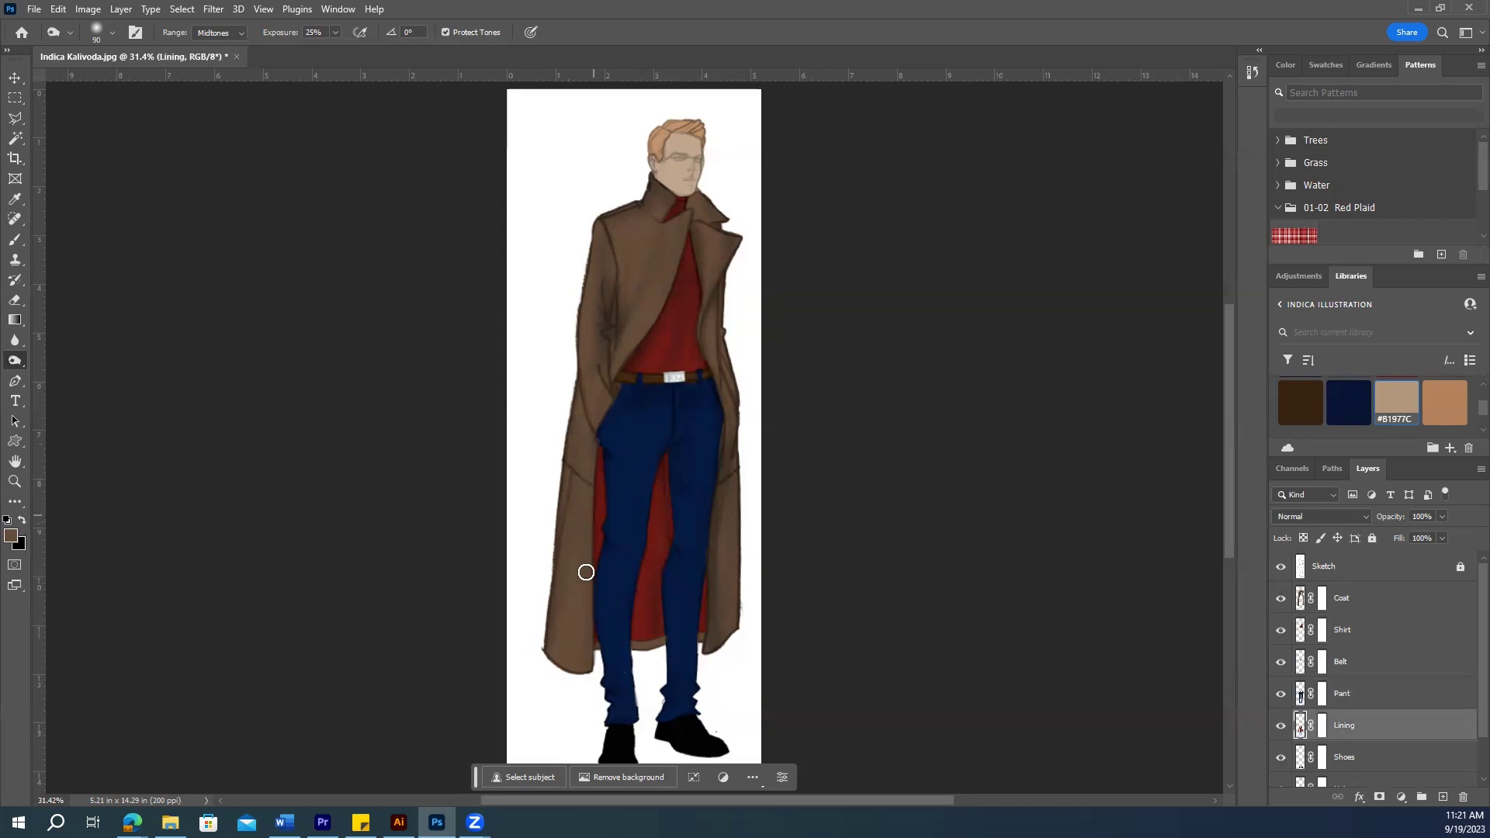
Step: Continue the burned shading on the Shoes, Hair and Face layers, darkening the sides of the face
{"action": "left_click", "coordinate": [1356, 760]}
{"action": "scroll", "coordinate": [1373, 698], "scroll_direction": "down", "scroll_amount": 1}
{"action": "key", "text": "alt+bracketleft"}
{"action": "key", "text": "alt+bracketleft"}
{"action": "mouse_move", "coordinate": [679, 167]}
{"action": "left_mouse_down"}
{"action": "mouse_move", "coordinate": [683, 125]}
{"action": "mouse_move", "coordinate": [659, 129]}
{"action": "mouse_move", "coordinate": [713, 162]}
{"action": "mouse_move", "coordinate": [707, 149]}
{"action": "mouse_move", "coordinate": [662, 180]}
{"action": "mouse_move", "coordinate": [676, 199]}
{"action": "mouse_move", "coordinate": [735, 210]}
{"action": "mouse_move", "coordinate": [638, 200]}
{"action": "mouse_move", "coordinate": [708, 190]}
{"action": "mouse_move", "coordinate": [704, 165]}
{"action": "mouse_move", "coordinate": [686, 195]}
{"action": "mouse_move", "coordinate": [654, 154]}
{"action": "left_mouse_up"}
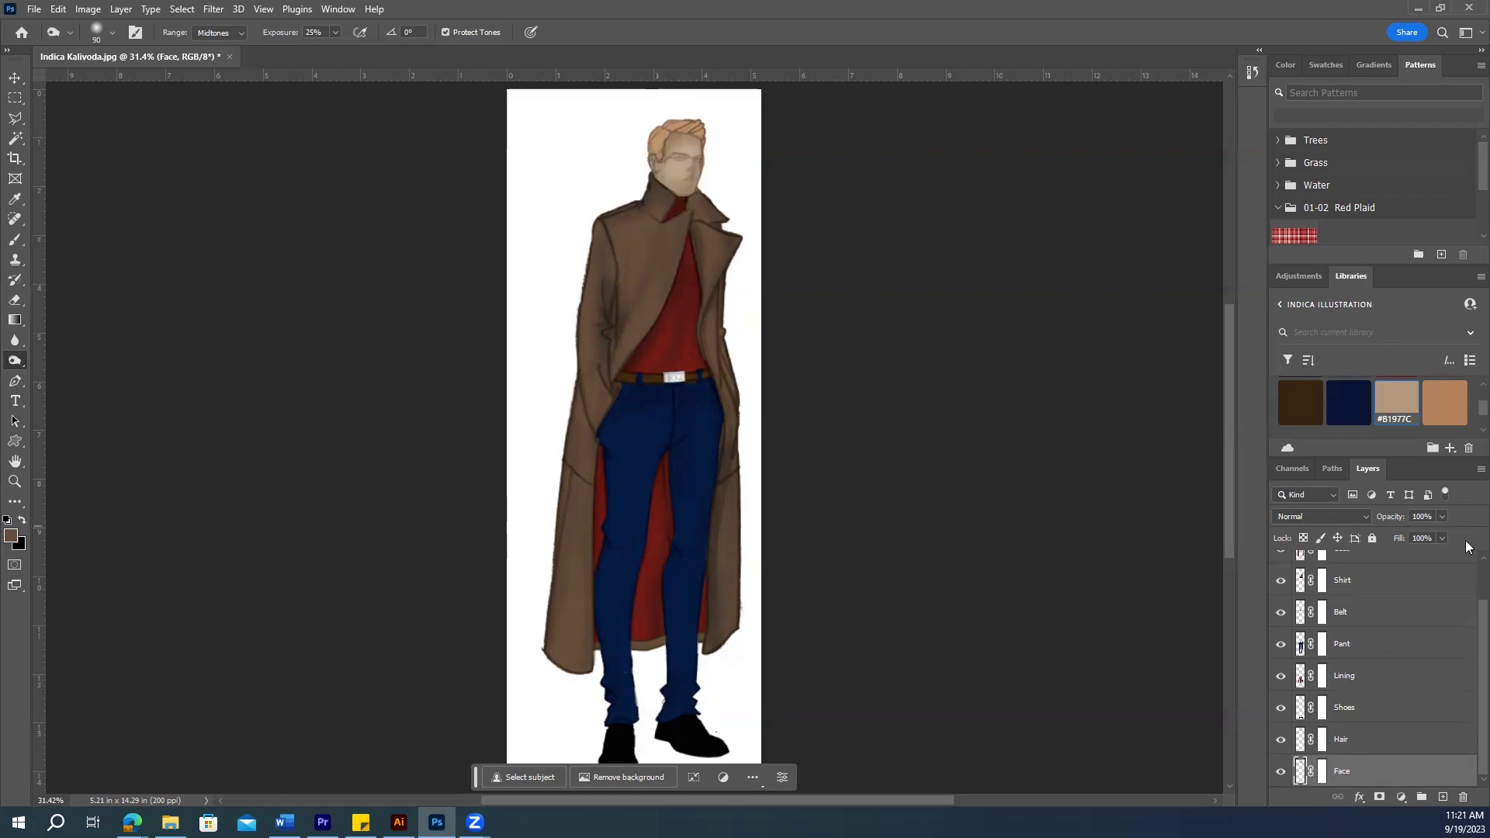
Step: Switch to the Dodge tool with a Soft Round brush and set its exposure to 25%
{"action": "scroll", "coordinate": [1412, 735], "scroll_direction": "up", "scroll_amount": 2}
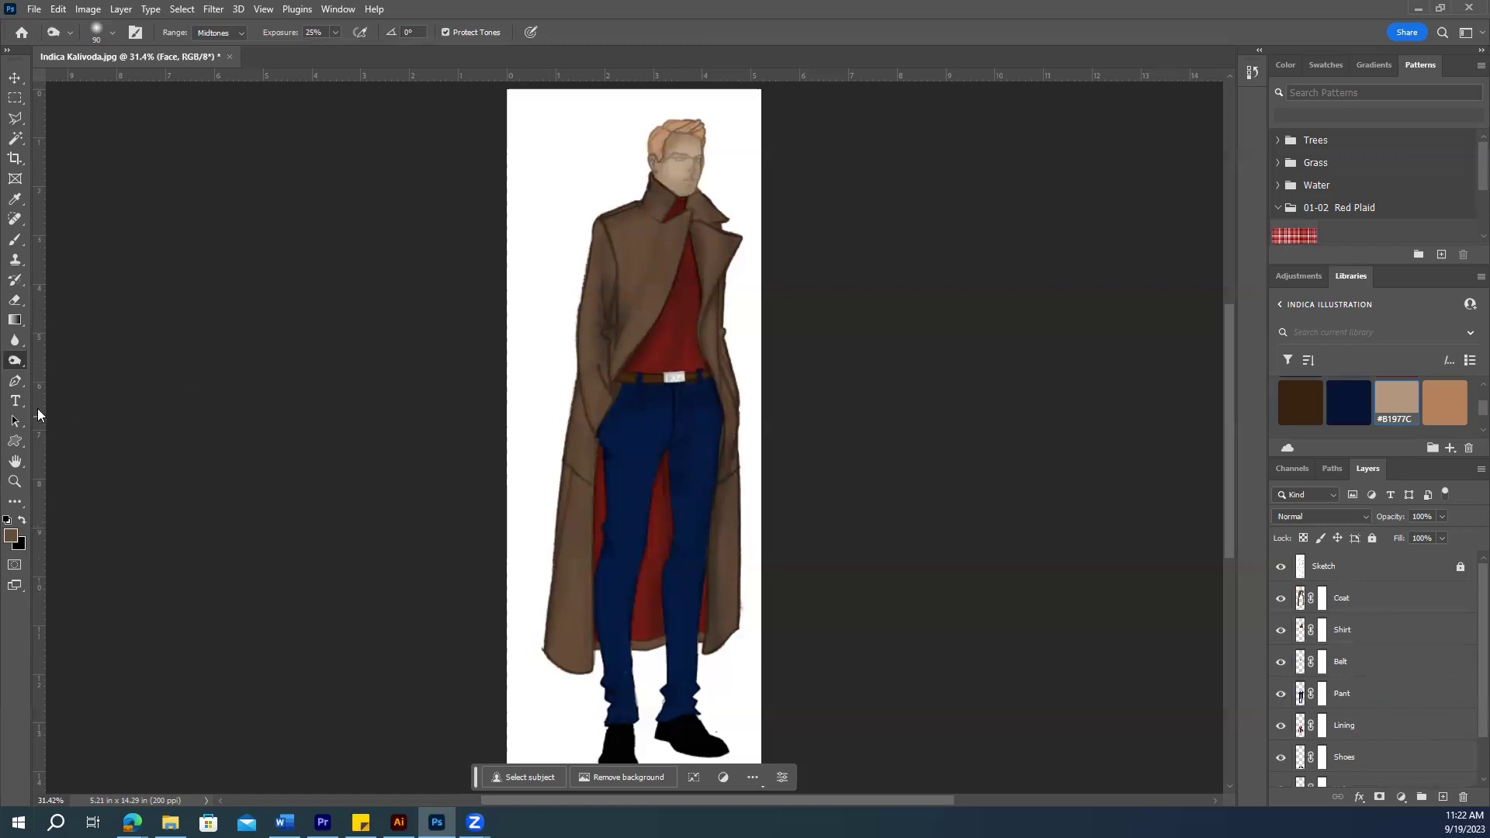
{"action": "left_click", "coordinate": [16, 362]}
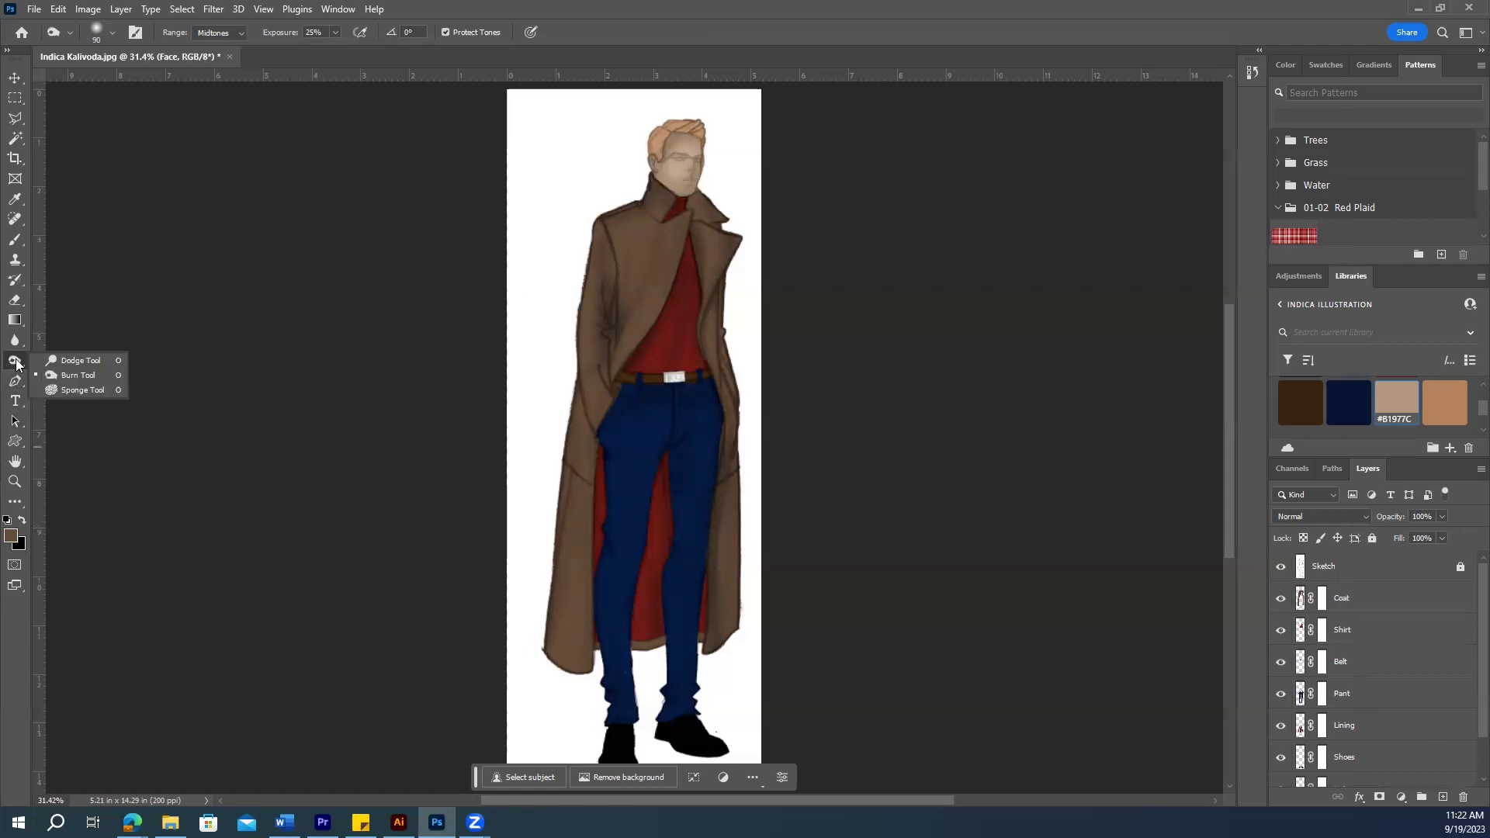
{"action": "left_click", "coordinate": [78, 361]}
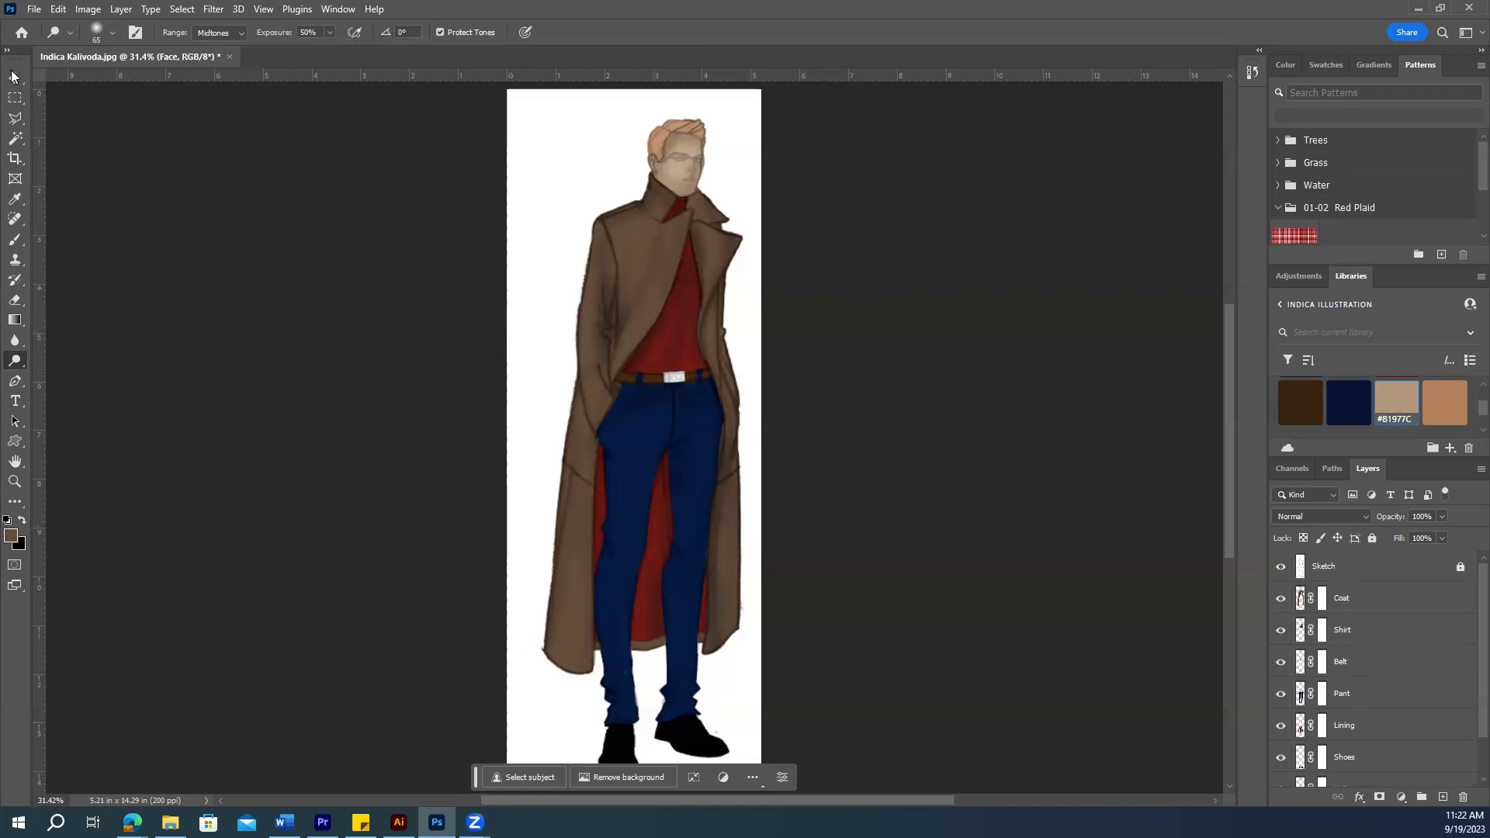
{"action": "left_click", "coordinate": [110, 34]}
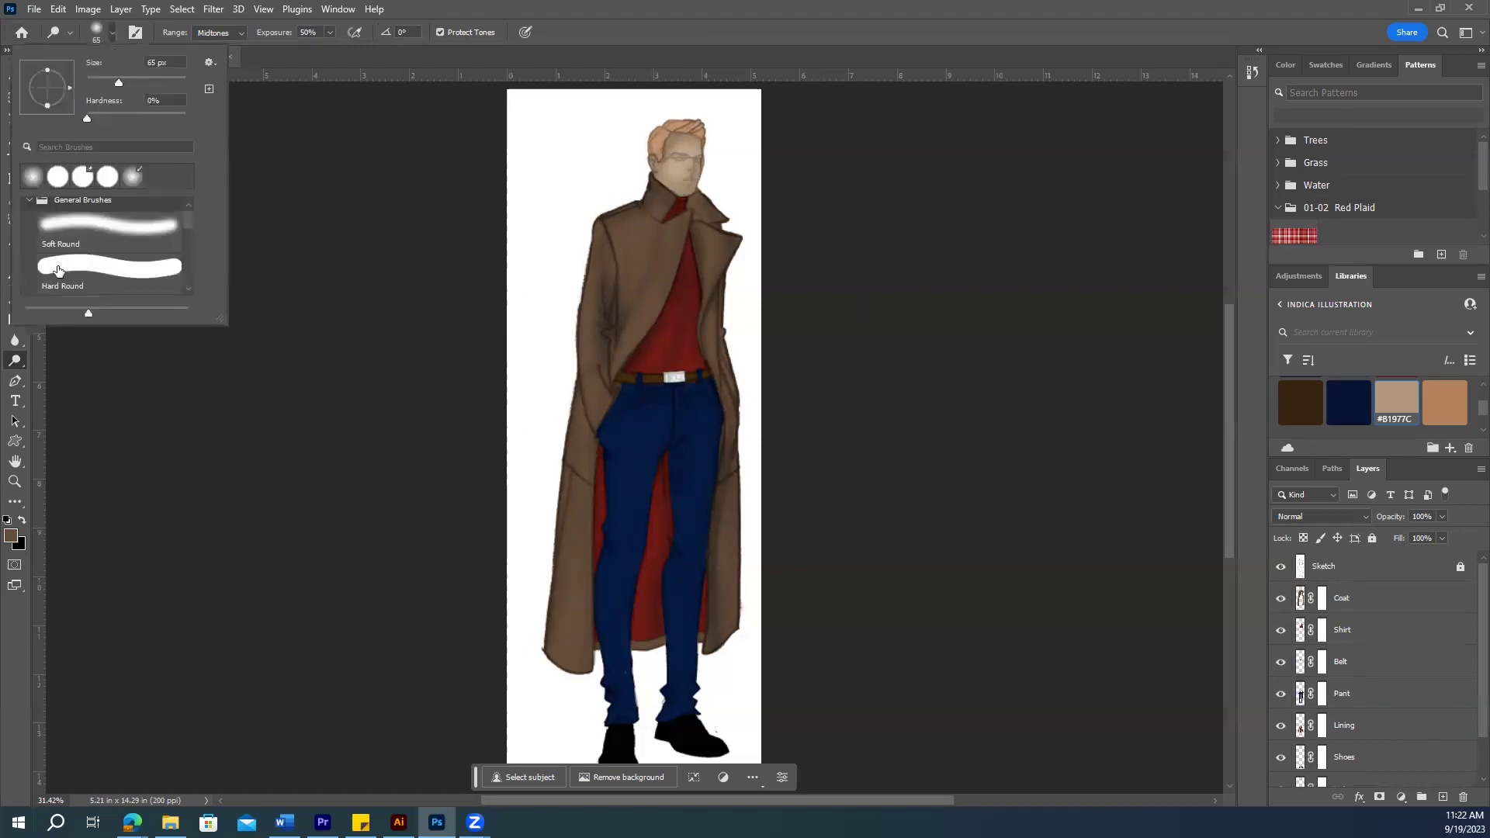
{"action": "left_click", "coordinate": [125, 225]}
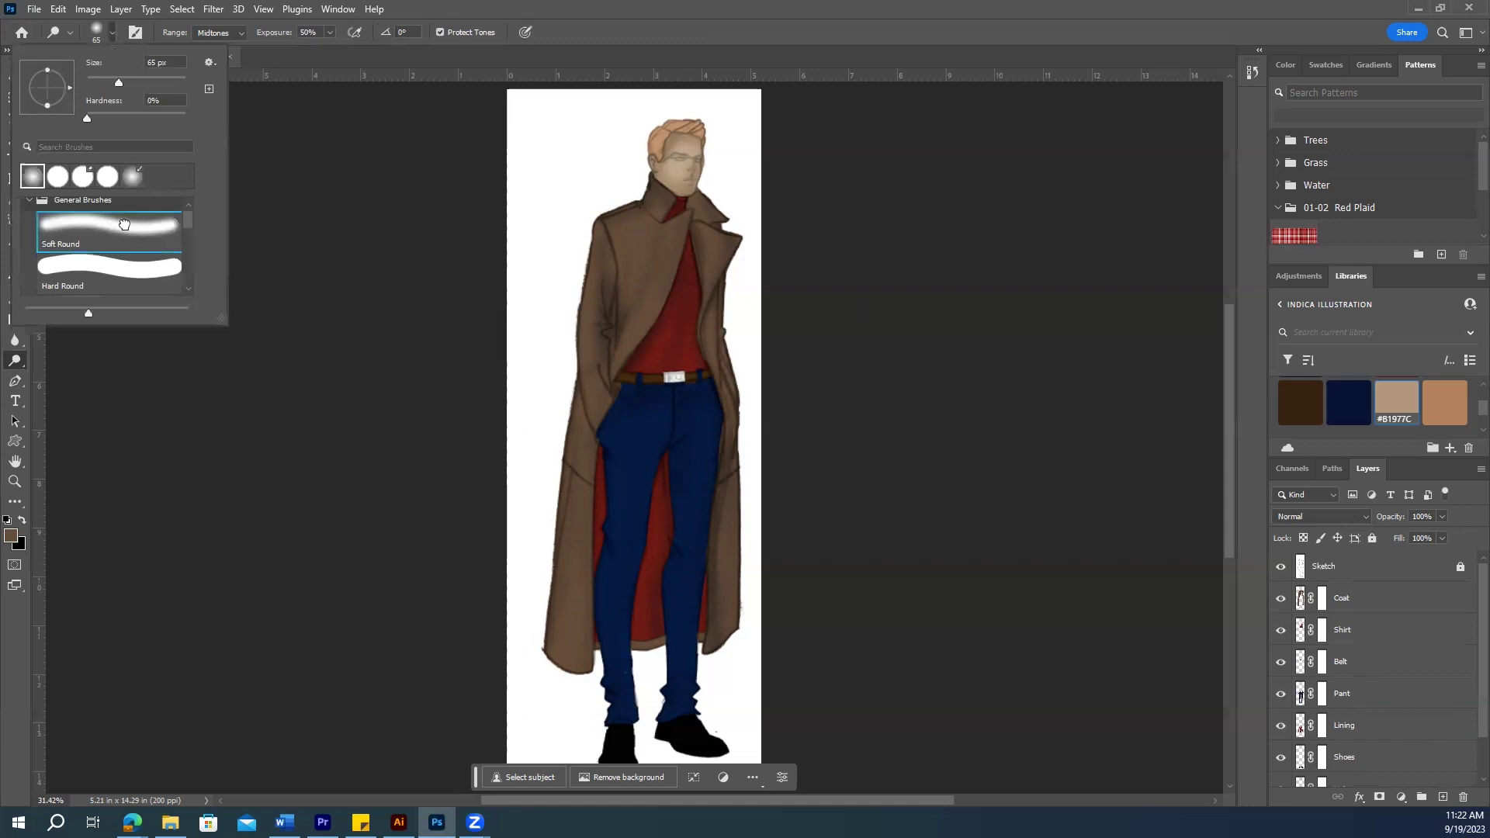
{"action": "left_click", "coordinate": [329, 31]}
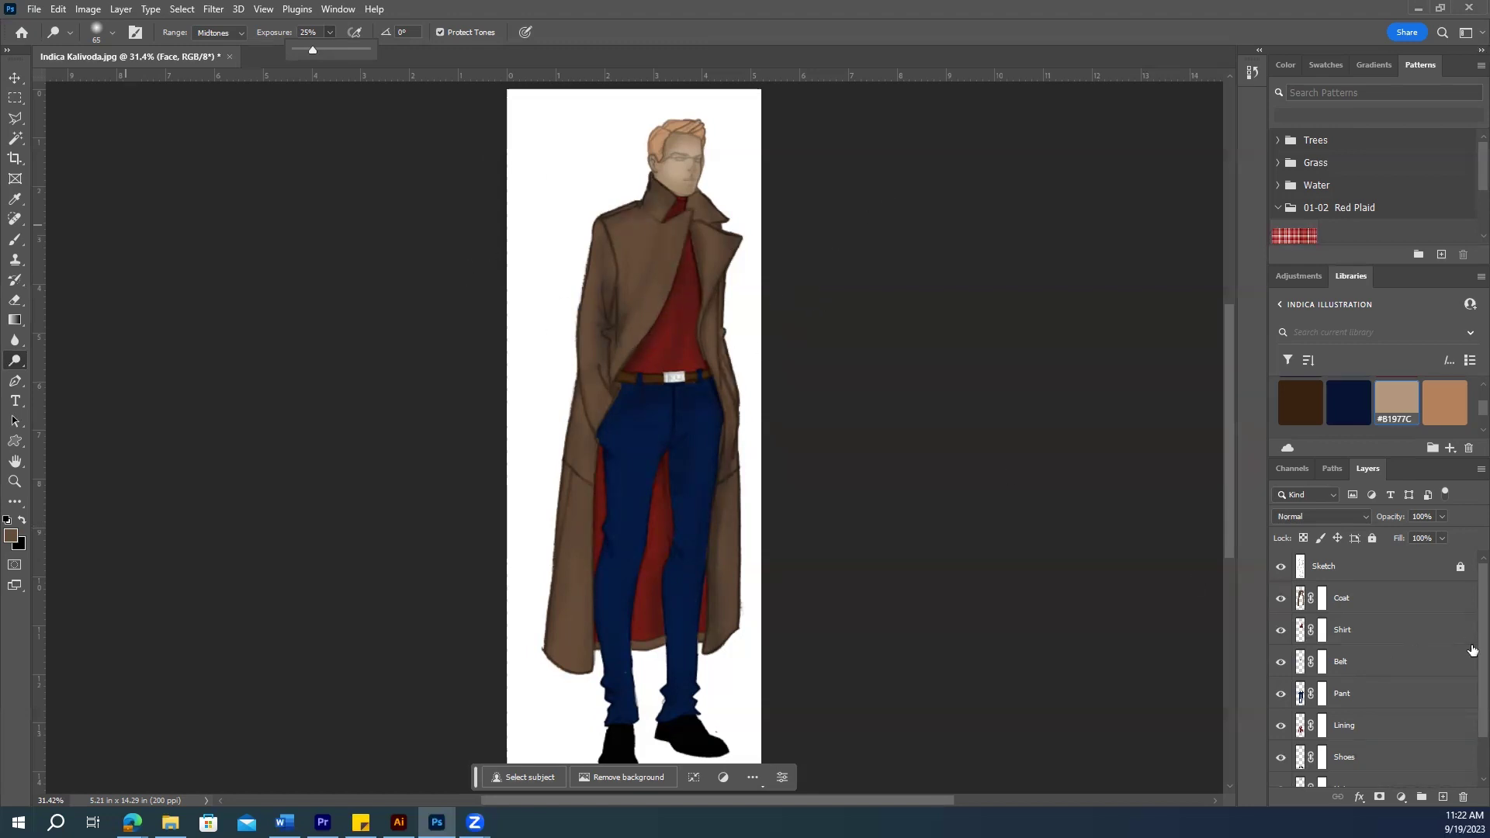
Step: Dodge soft highlights onto the Coat, Shirt and Belt layers, brightening the middle of each area
{"action": "left_click", "coordinate": [1358, 598]}
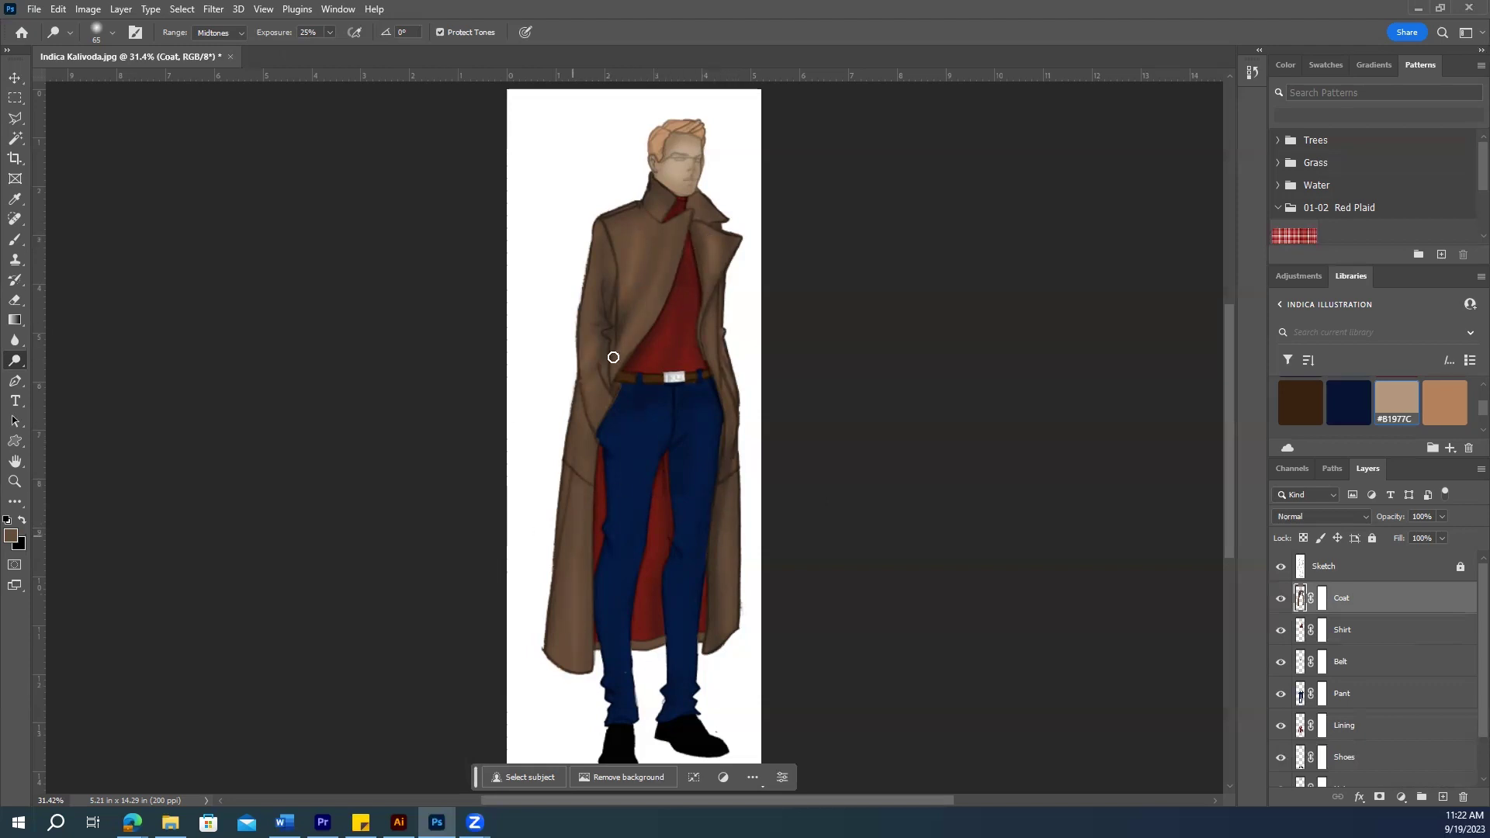
{"action": "key", "text": "alt+bracketleft"}
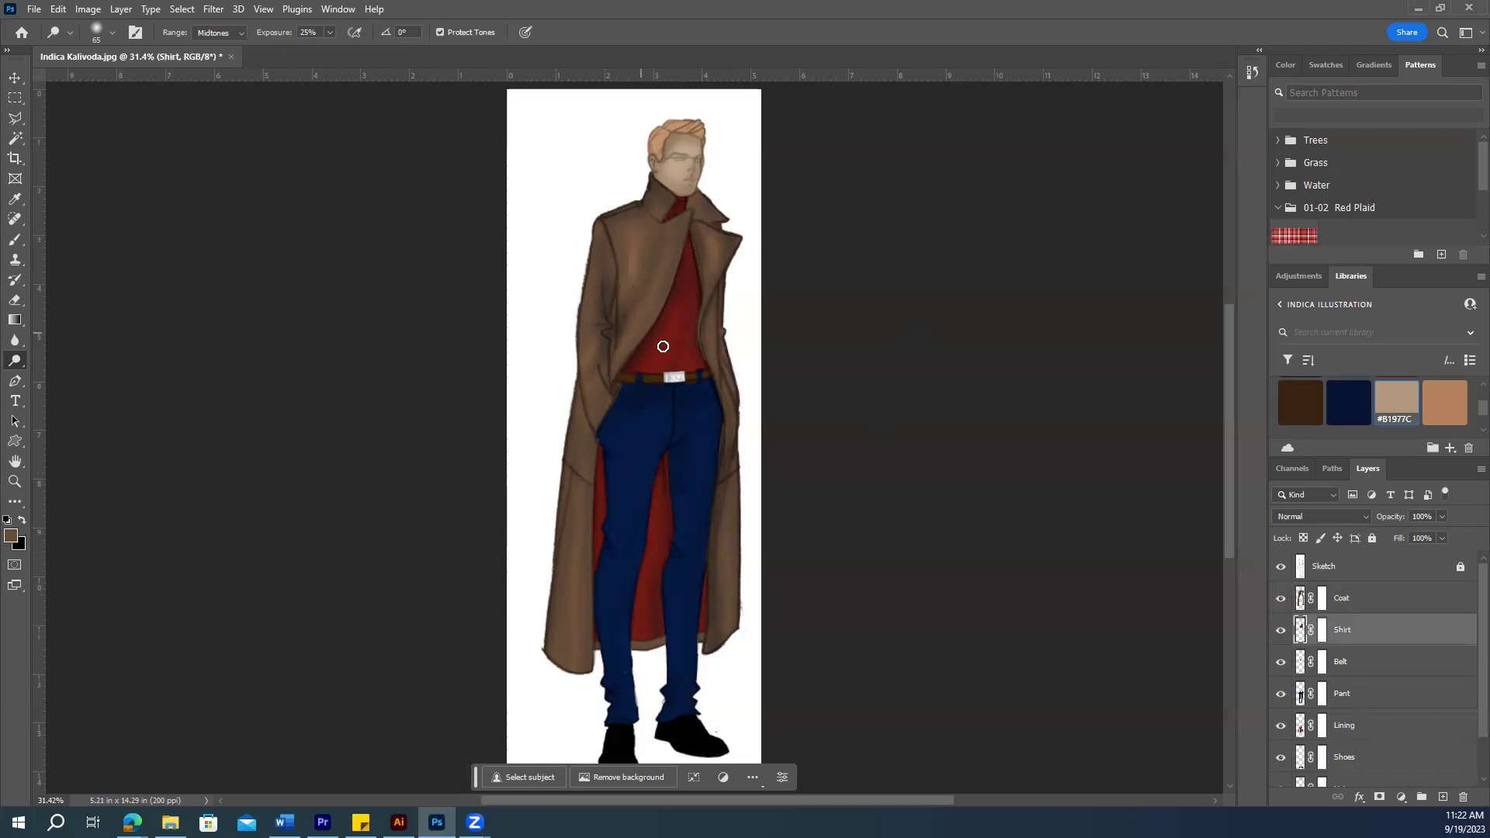
{"action": "key", "text": "alt+bracketleft"}
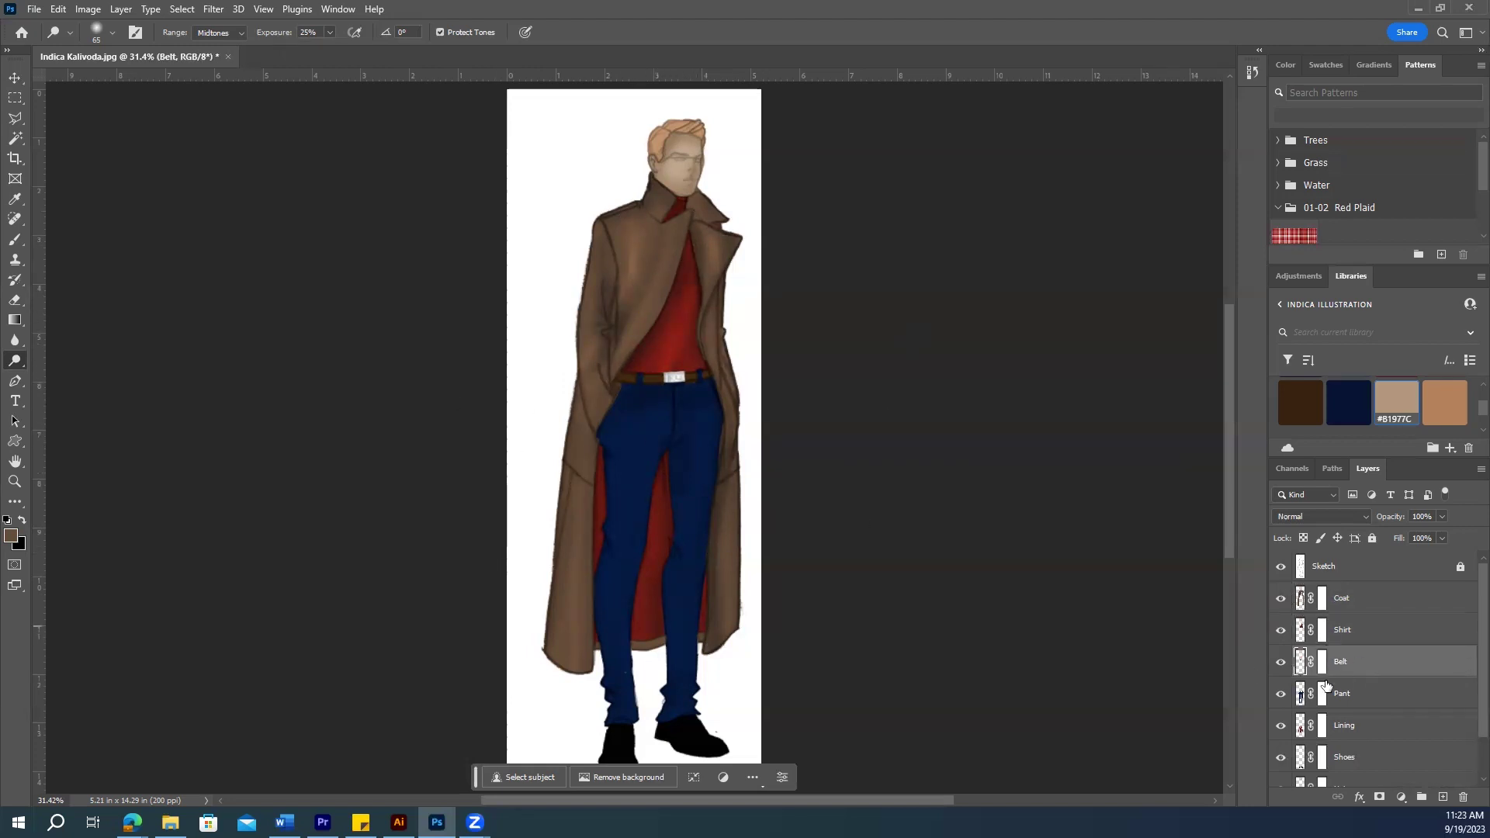
Step: Dodge soft highlights onto the Pant, Lining, Shoes, Hair and Face layers, working on each layer separately
{"action": "key", "text": "alt+bracketleft"}
{"action": "scroll", "coordinate": [699, 481], "scroll_direction": "down", "scroll_amount": 3}
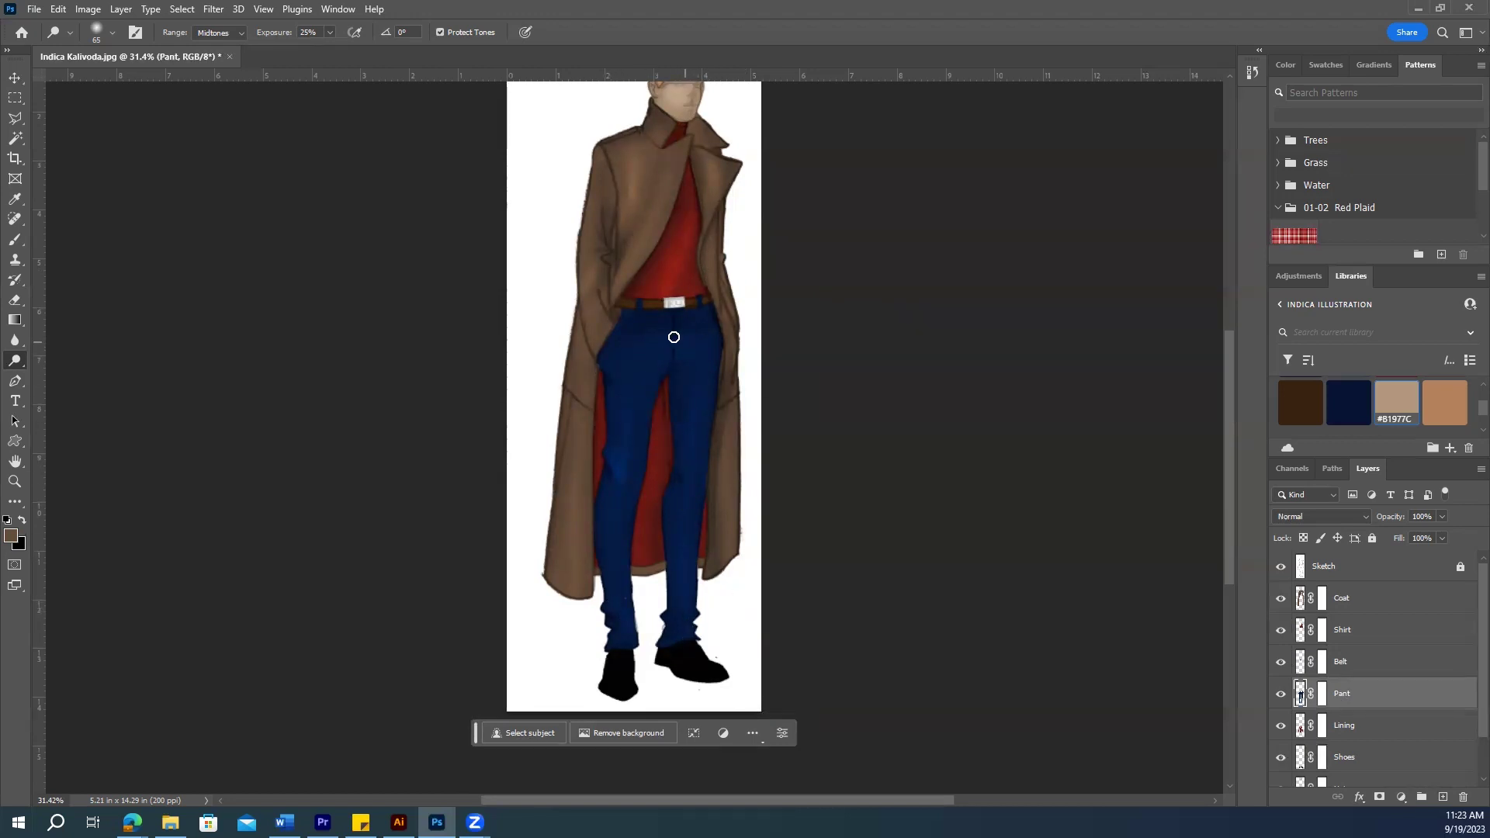
{"action": "key", "text": "alt+bracketleft"}
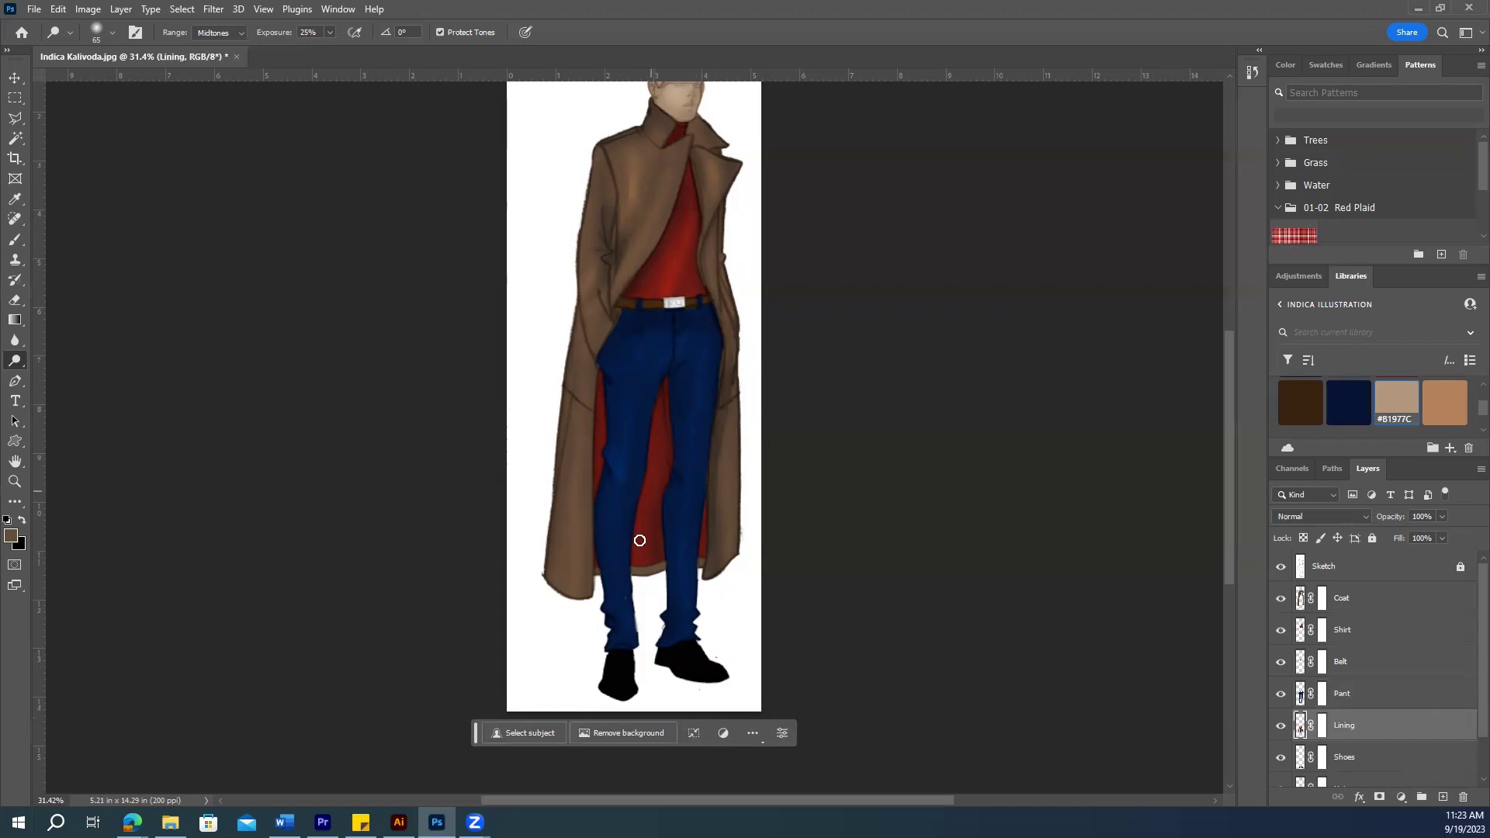
{"action": "key", "text": "alt+bracketleft"}
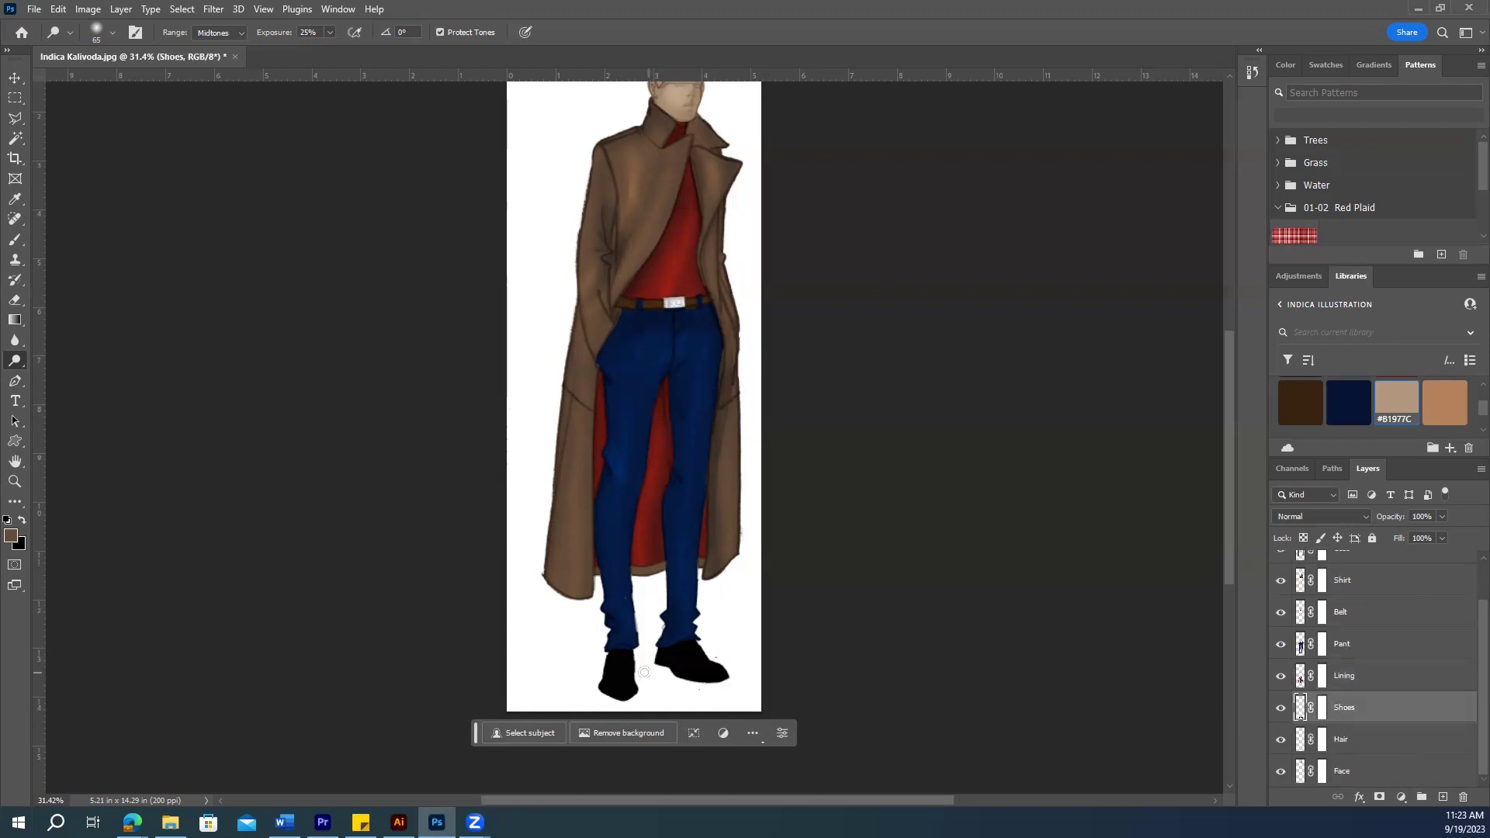
{"action": "left_click", "coordinate": [1348, 741]}
{"action": "scroll", "coordinate": [644, 209], "scroll_direction": "up", "scroll_amount": 2}
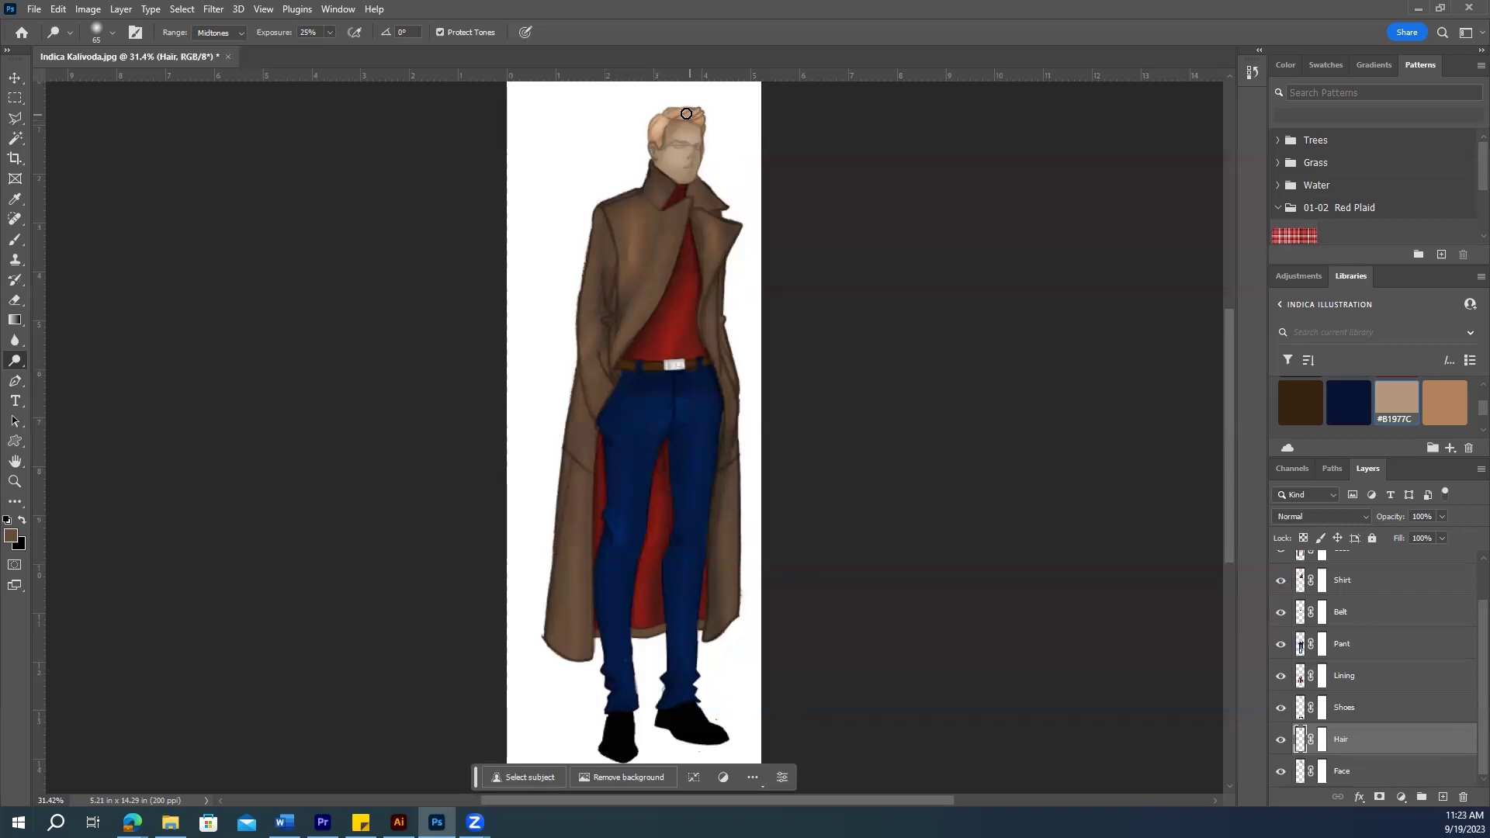
{"action": "left_click", "coordinate": [1347, 773]}
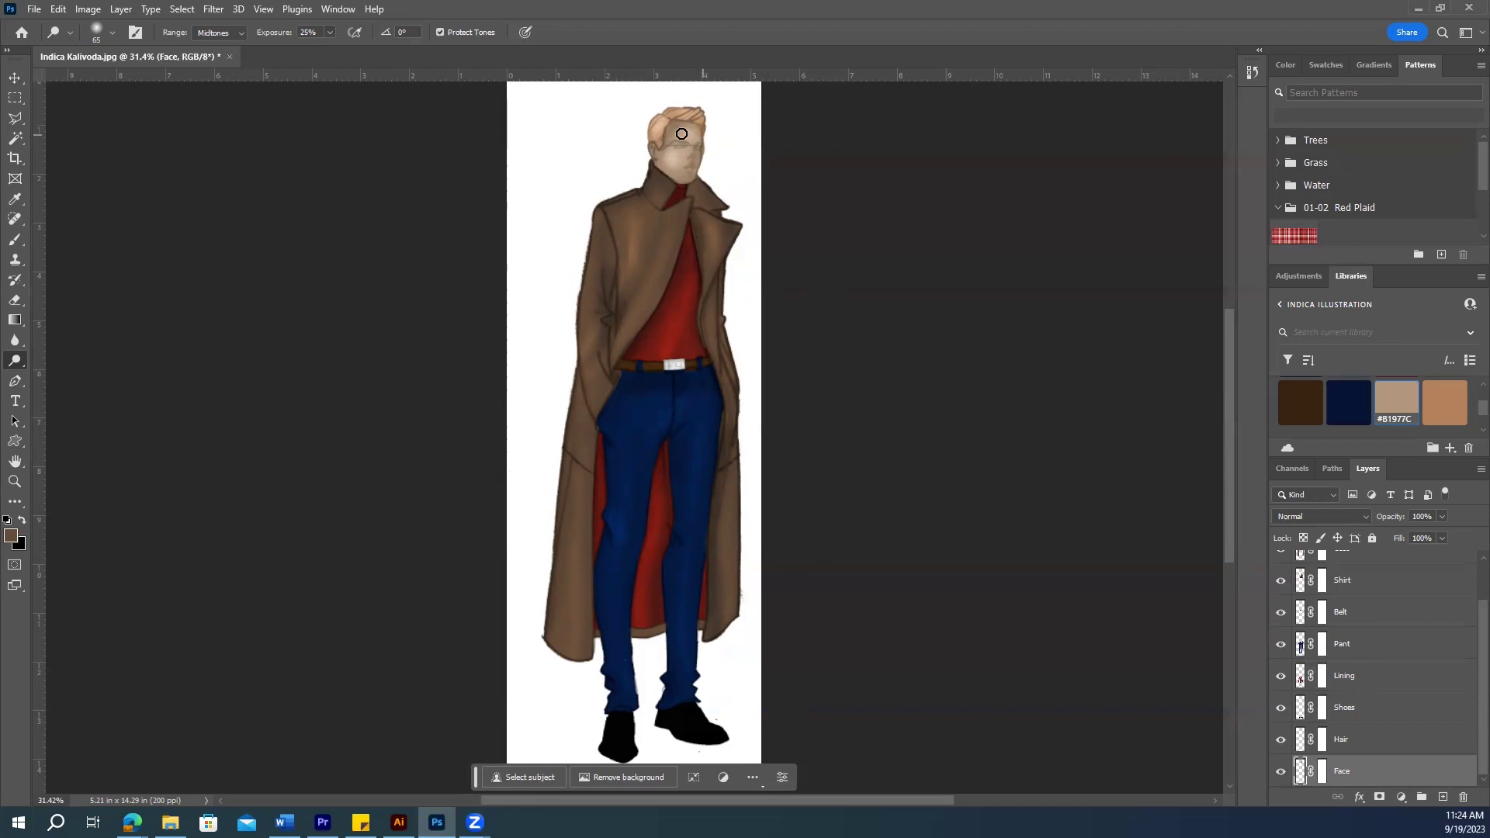
{"action": "scroll", "coordinate": [1070, 309], "scroll_direction": "down", "scroll_amount": 2}
{"action": "scroll", "coordinate": [853, 233], "scroll_direction": "up", "scroll_amount": 1}
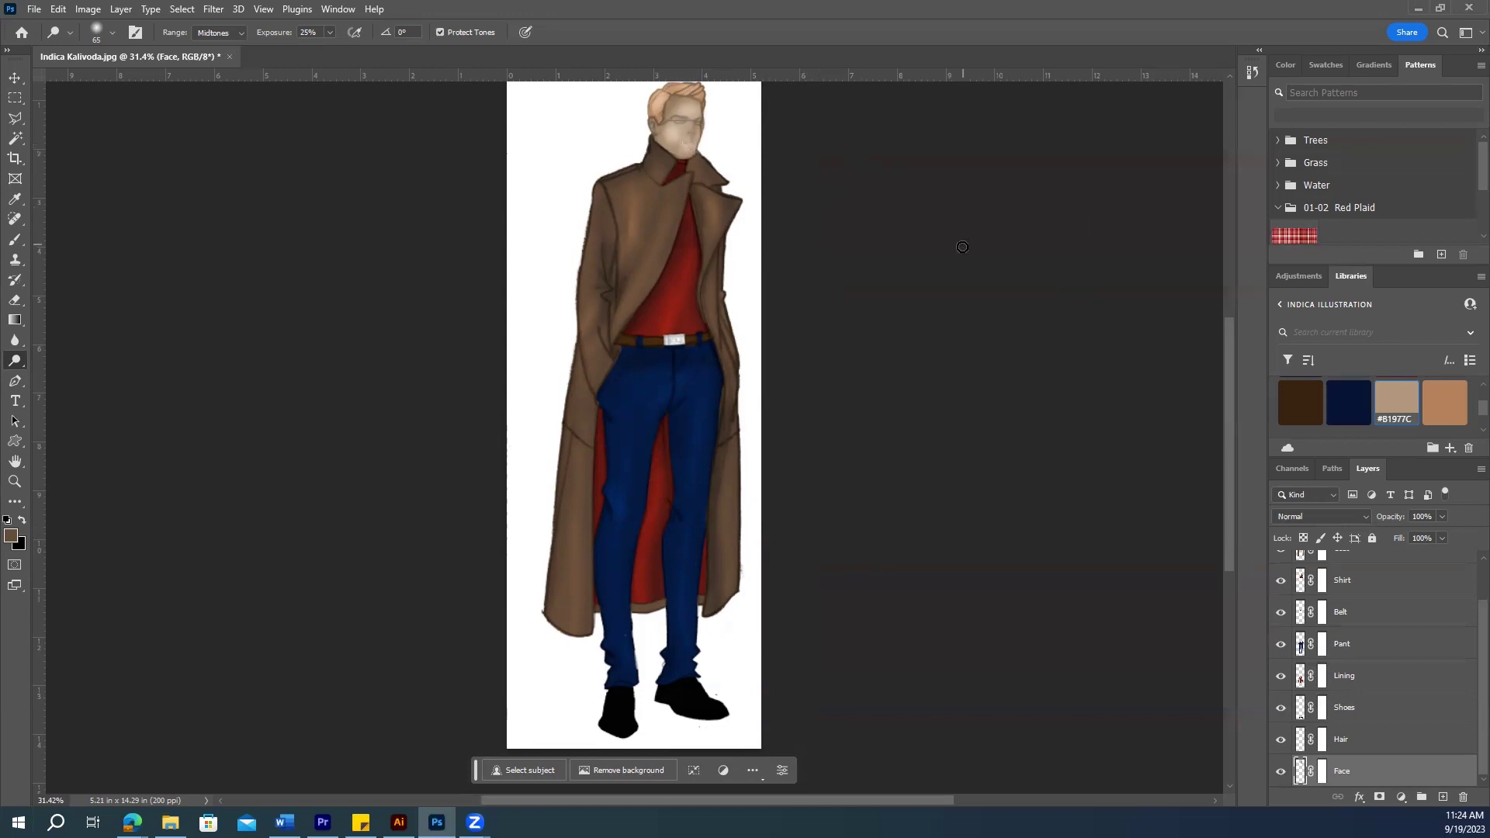
{"action": "scroll", "coordinate": [1074, 309], "scroll_direction": "down", "scroll_amount": 1}
{"action": "scroll", "coordinate": [1074, 319], "scroll_direction": "up", "scroll_amount": 1}
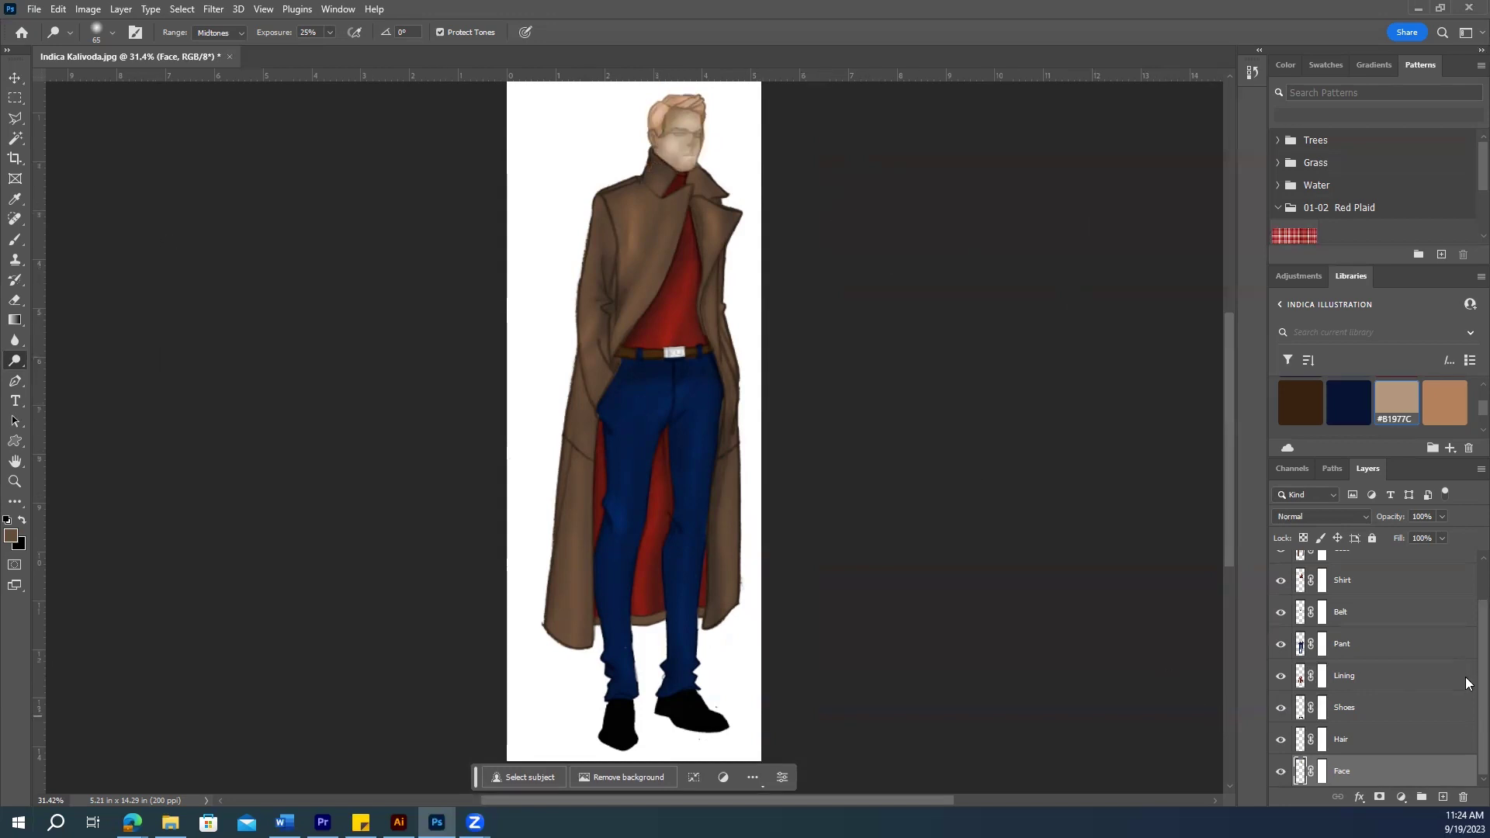
{"action": "scroll", "coordinate": [1465, 680], "scroll_direction": "up", "scroll_amount": 1}
{"action": "scroll", "coordinate": [1459, 682], "scroll_direction": "down", "scroll_amount": 1}
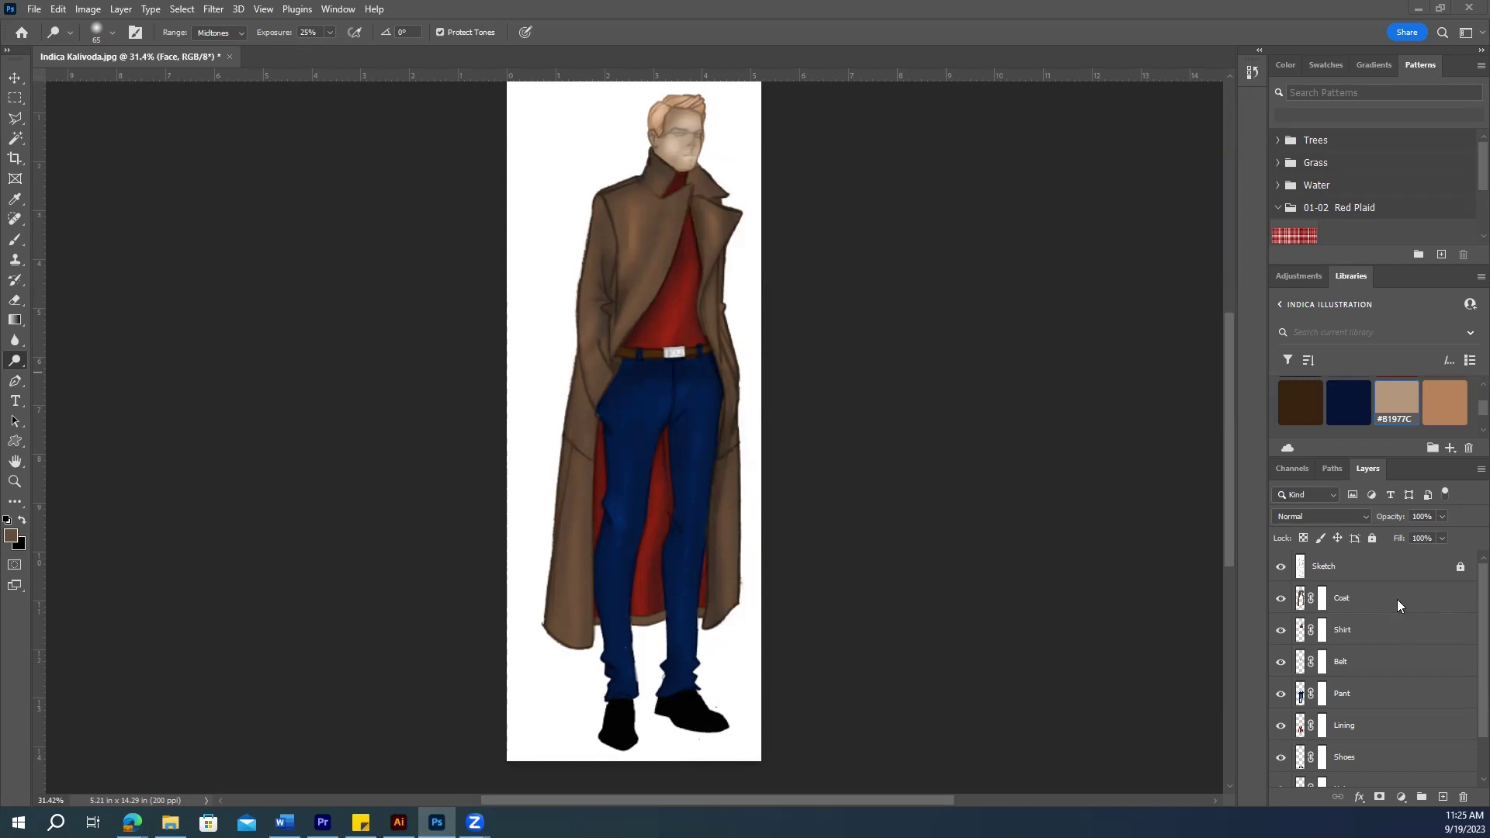
{"action": "left_click", "coordinate": [1351, 602]}
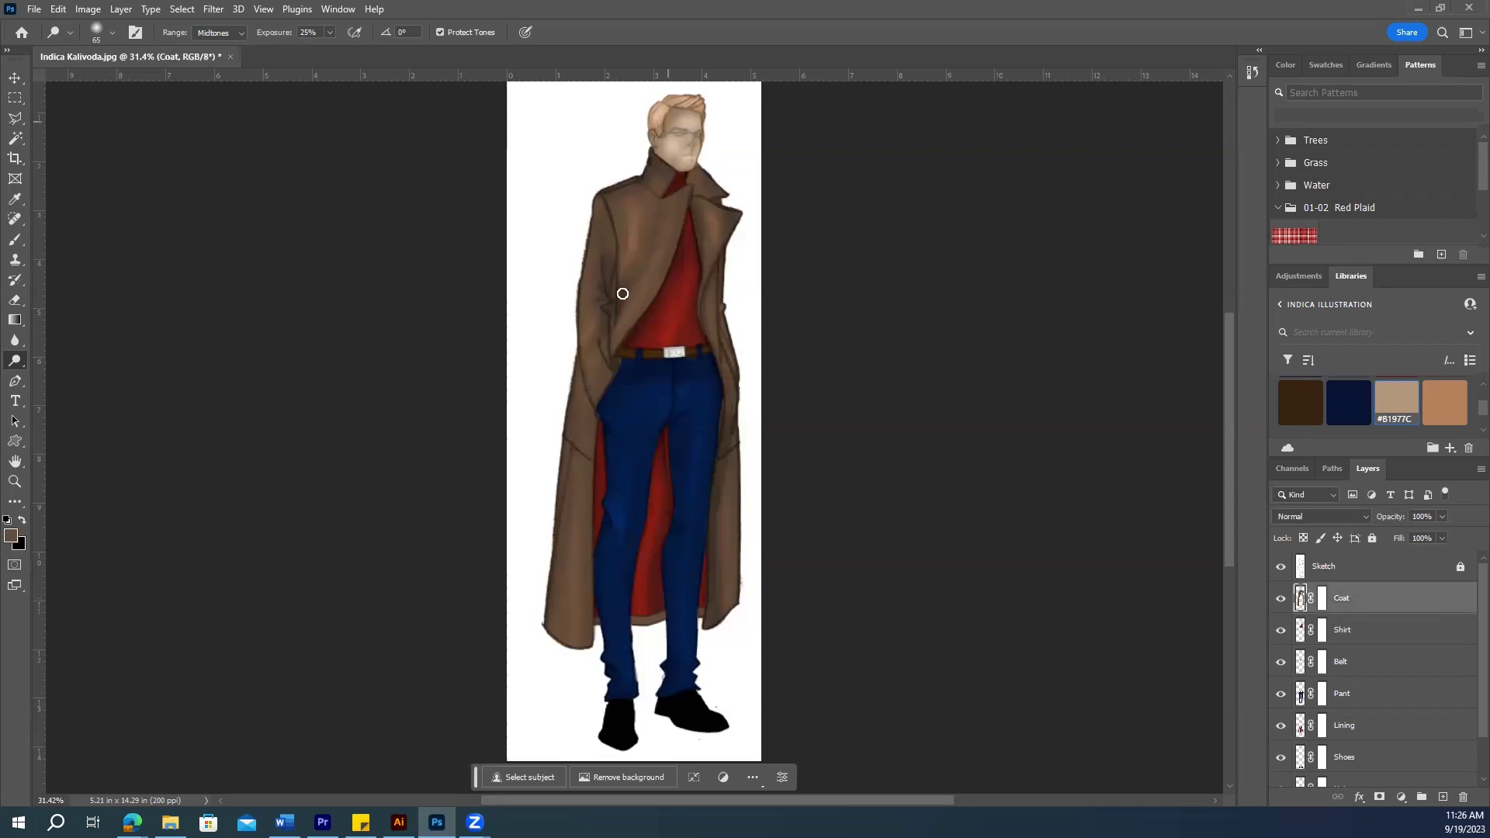
{"action": "left_click", "coordinate": [14, 78]}
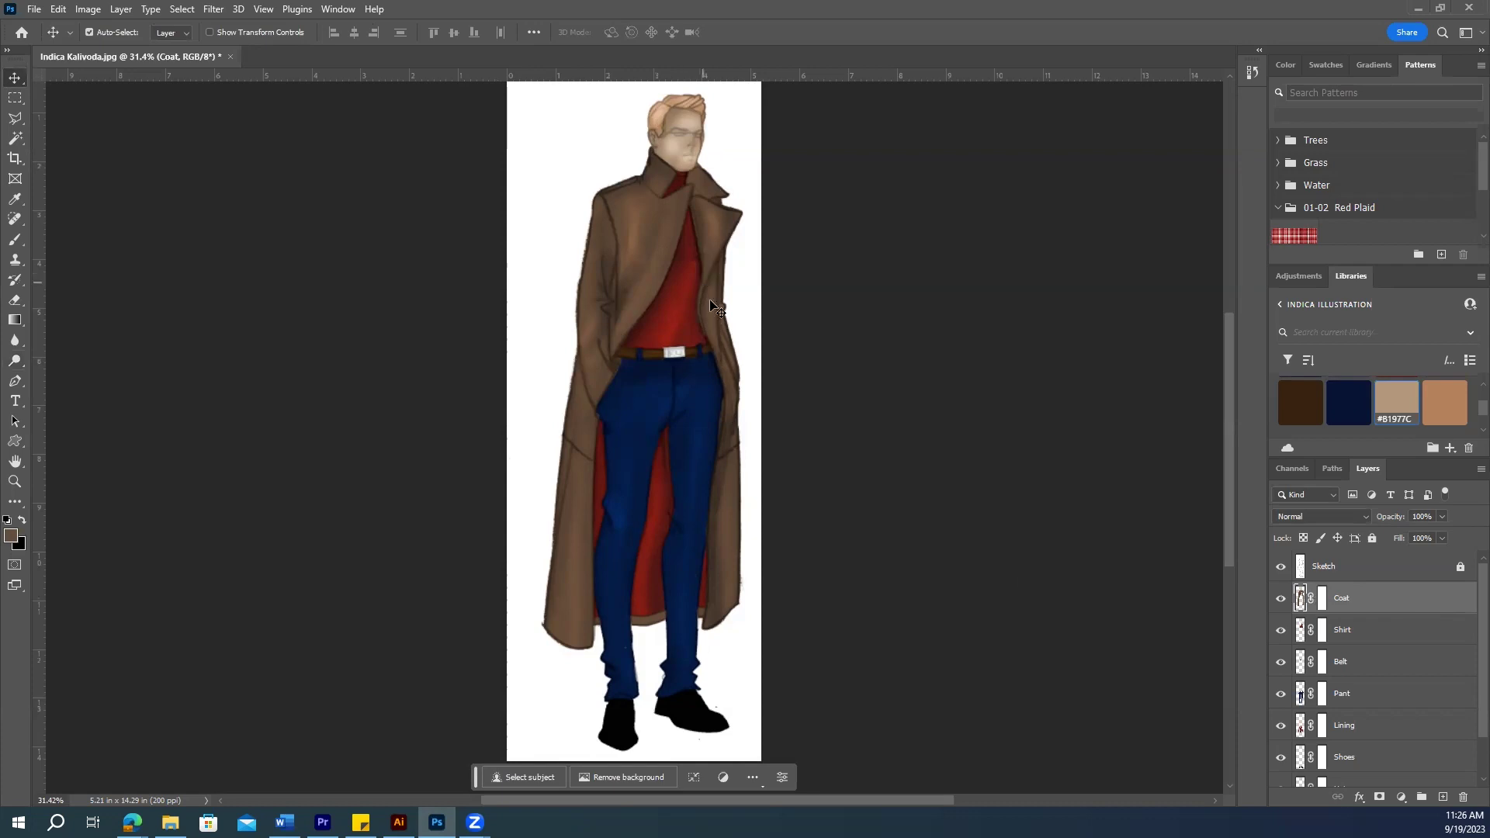
{"action": "left_click", "coordinate": [1360, 633]}
{"action": "left_click", "coordinate": [1371, 604]}
{"action": "left_click", "coordinate": [1401, 797]}
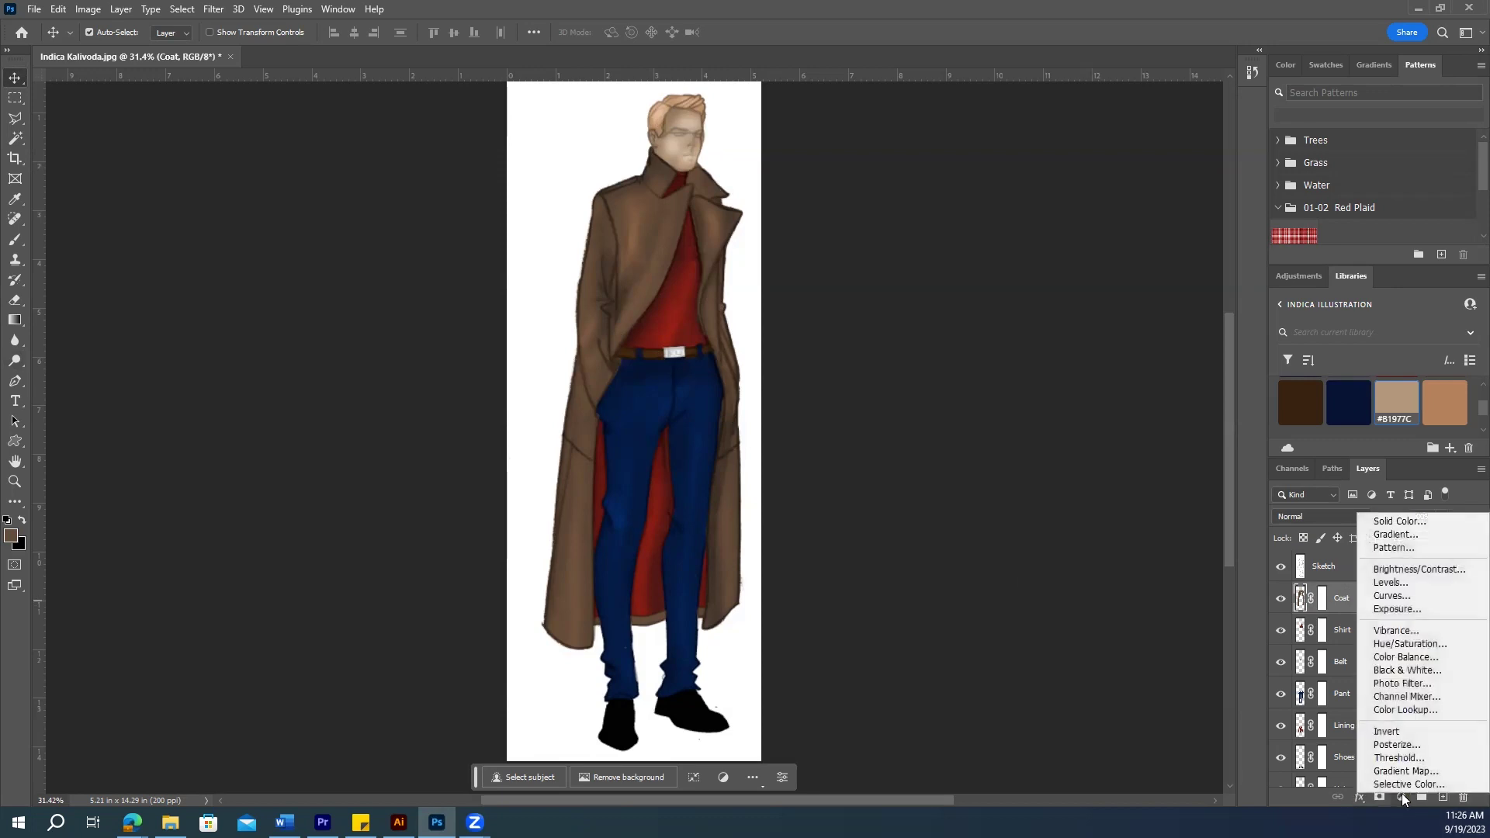
{"action": "left_click", "coordinate": [1399, 644]}
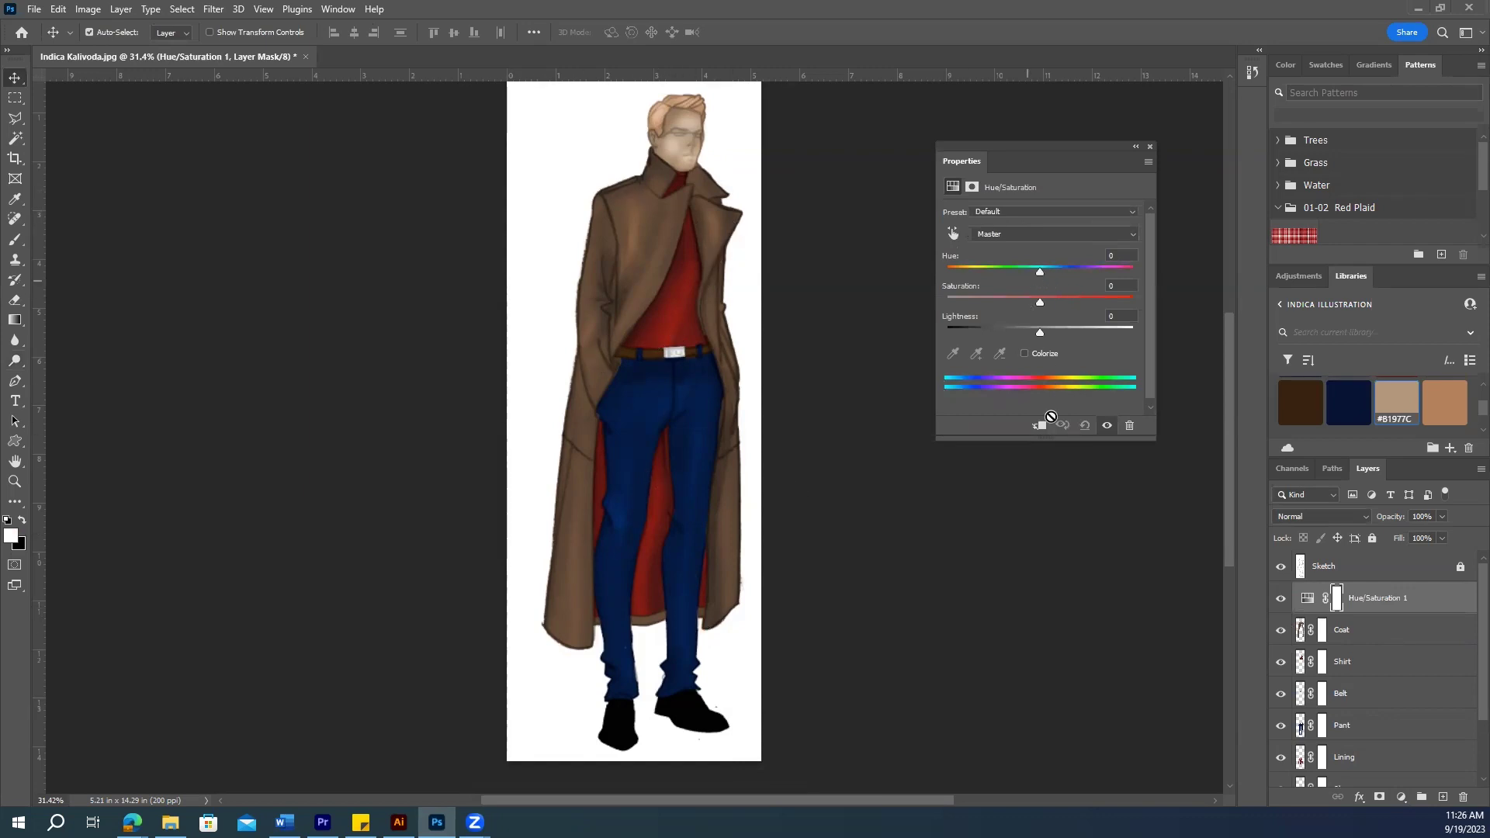
{"action": "mouse_move", "coordinate": [1037, 274]}
{"action": "left_mouse_down"}
{"action": "mouse_move", "coordinate": [968, 266]}
{"action": "mouse_move", "coordinate": [1047, 272]}
{"action": "mouse_move", "coordinate": [1025, 273]}
{"action": "left_mouse_up"}
{"action": "key", "text": "ctrl+z"}
{"action": "key", "text": "alt+comma"}
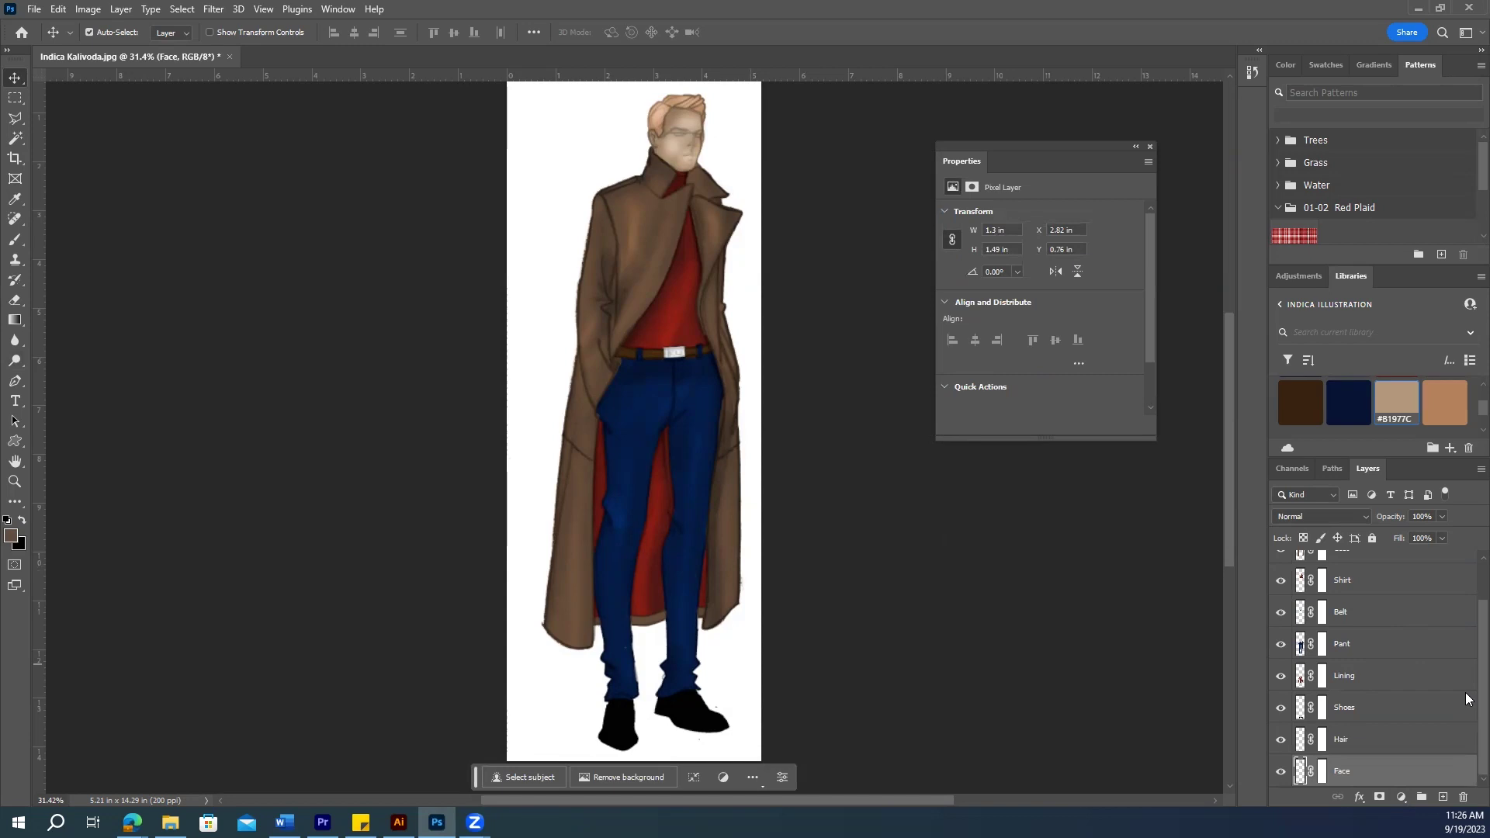
Step: Add a Hue/Saturation adjustment layer directly above the Coat layer and clip it to that layer
{"action": "scroll", "coordinate": [1443, 668], "scroll_direction": "up", "scroll_amount": 2}
{"action": "left_click", "coordinate": [1389, 604]}
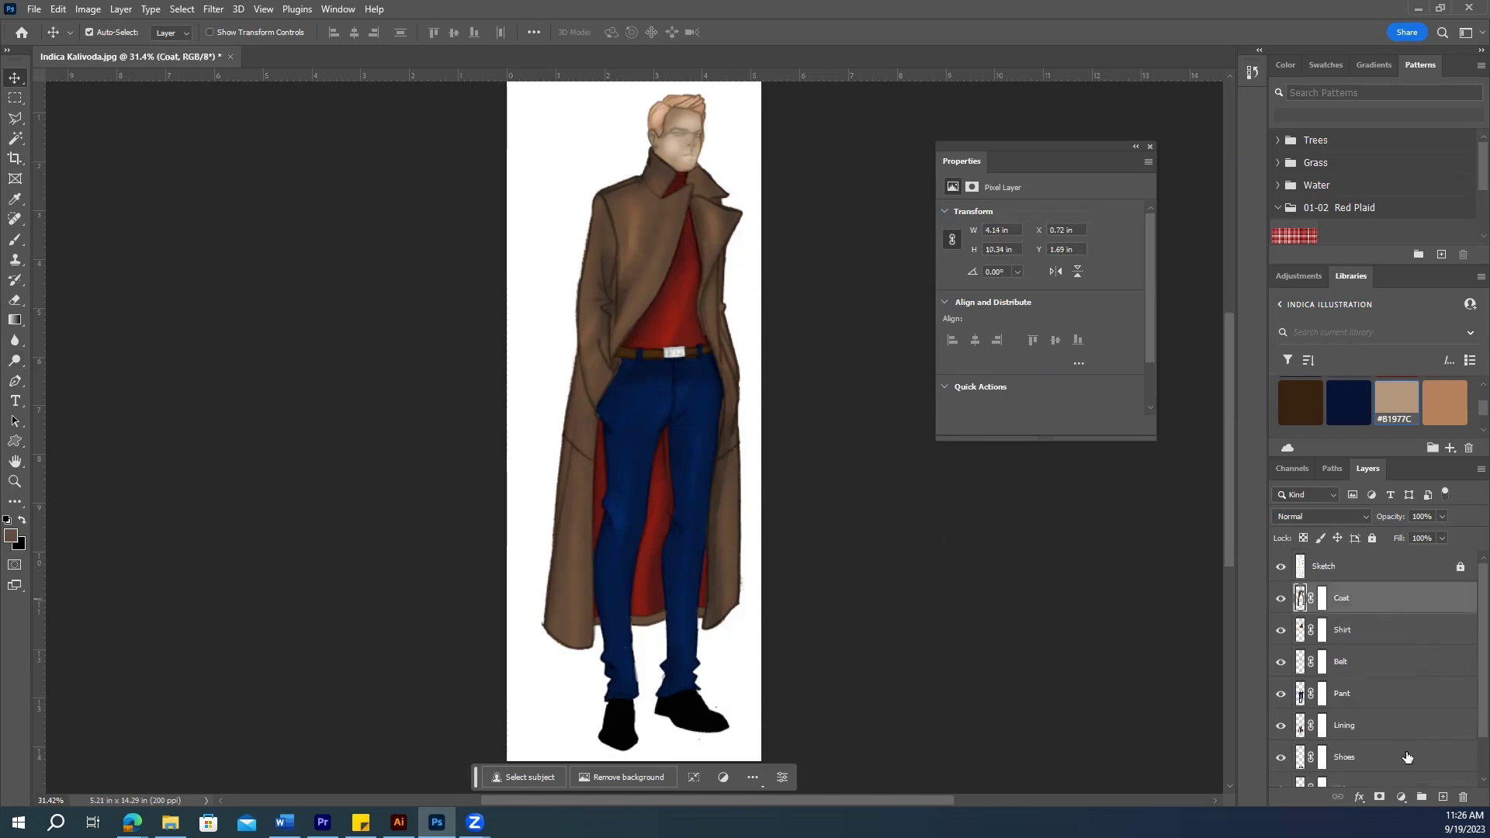
{"action": "left_click", "coordinate": [1401, 798]}
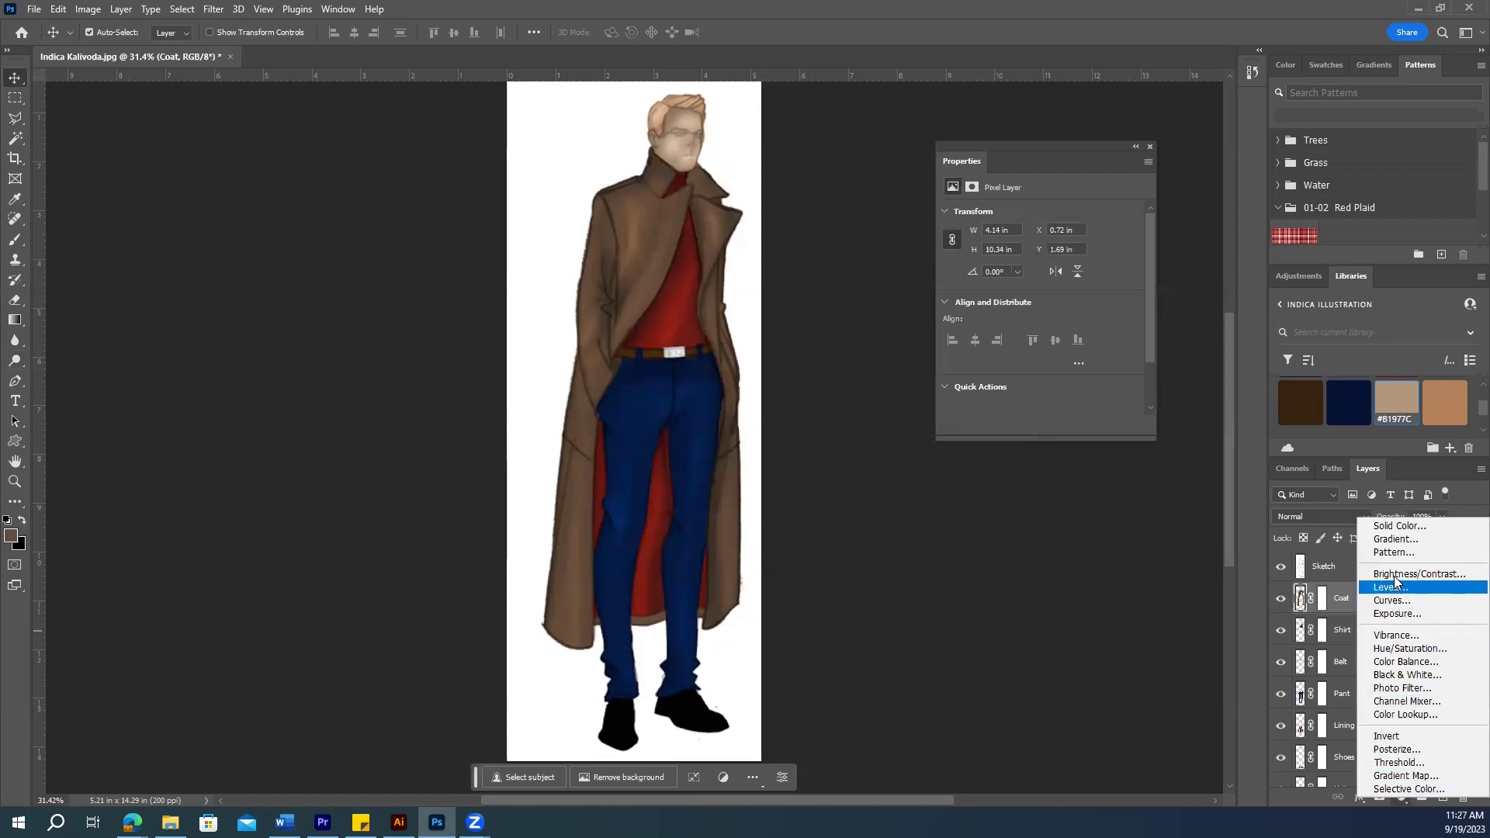
{"action": "left_click", "coordinate": [1389, 648]}
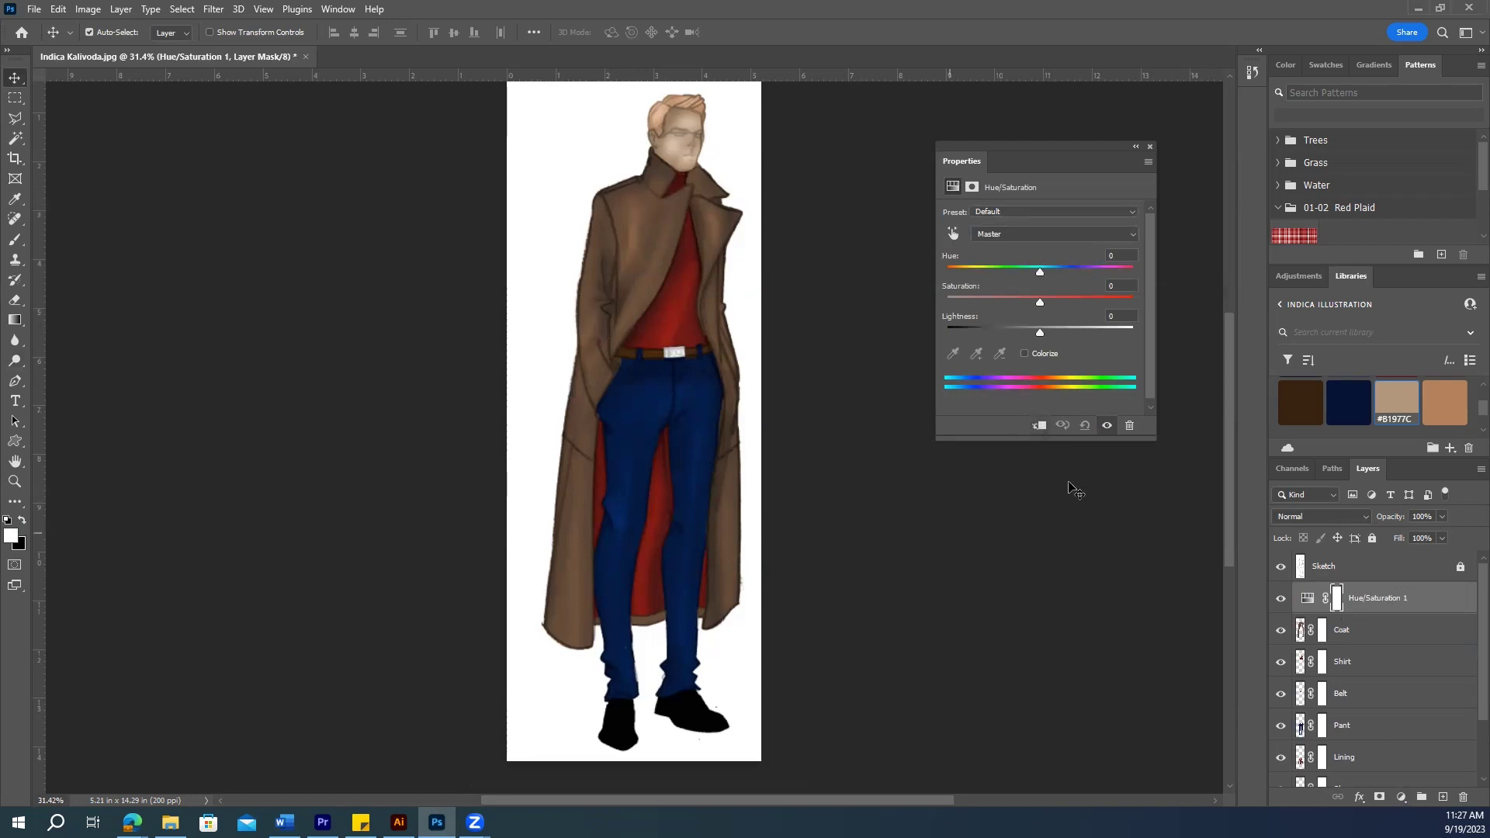
{"action": "left_click", "coordinate": [1038, 429]}
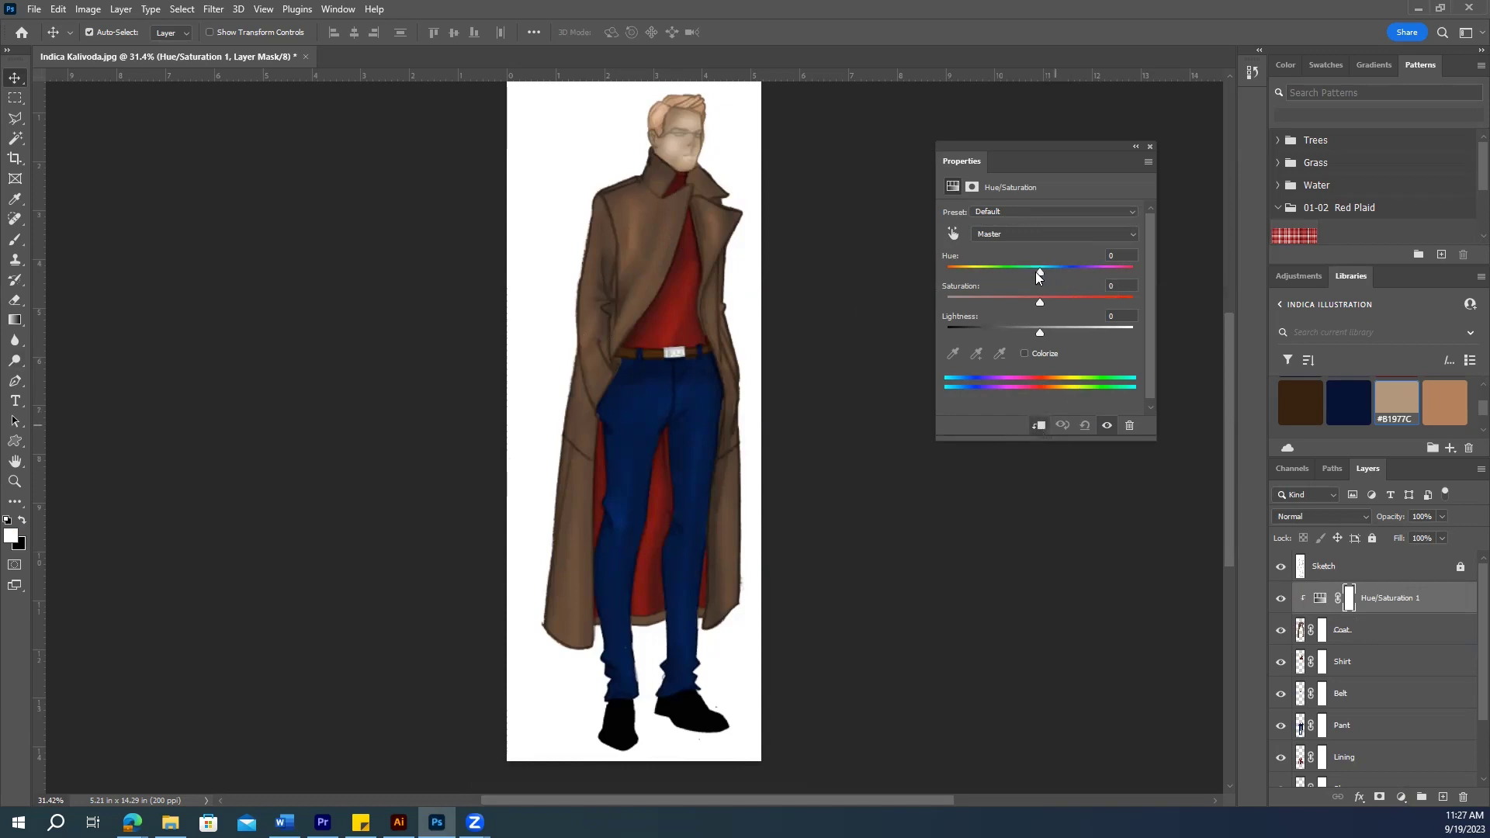
Step: Recolour the coat purple by setting Hue to -110, Saturation to +38 and Lightness to -12
{"action": "left_click_drag", "start_coordinate": [1038, 271], "coordinate": [1113, 284]}
{"action": "mouse_move", "coordinate": [969, 268]}
{"action": "left_mouse_down"}
{"action": "mouse_move", "coordinate": [957, 269]}
{"action": "mouse_move", "coordinate": [973, 268]}
{"action": "left_mouse_up"}
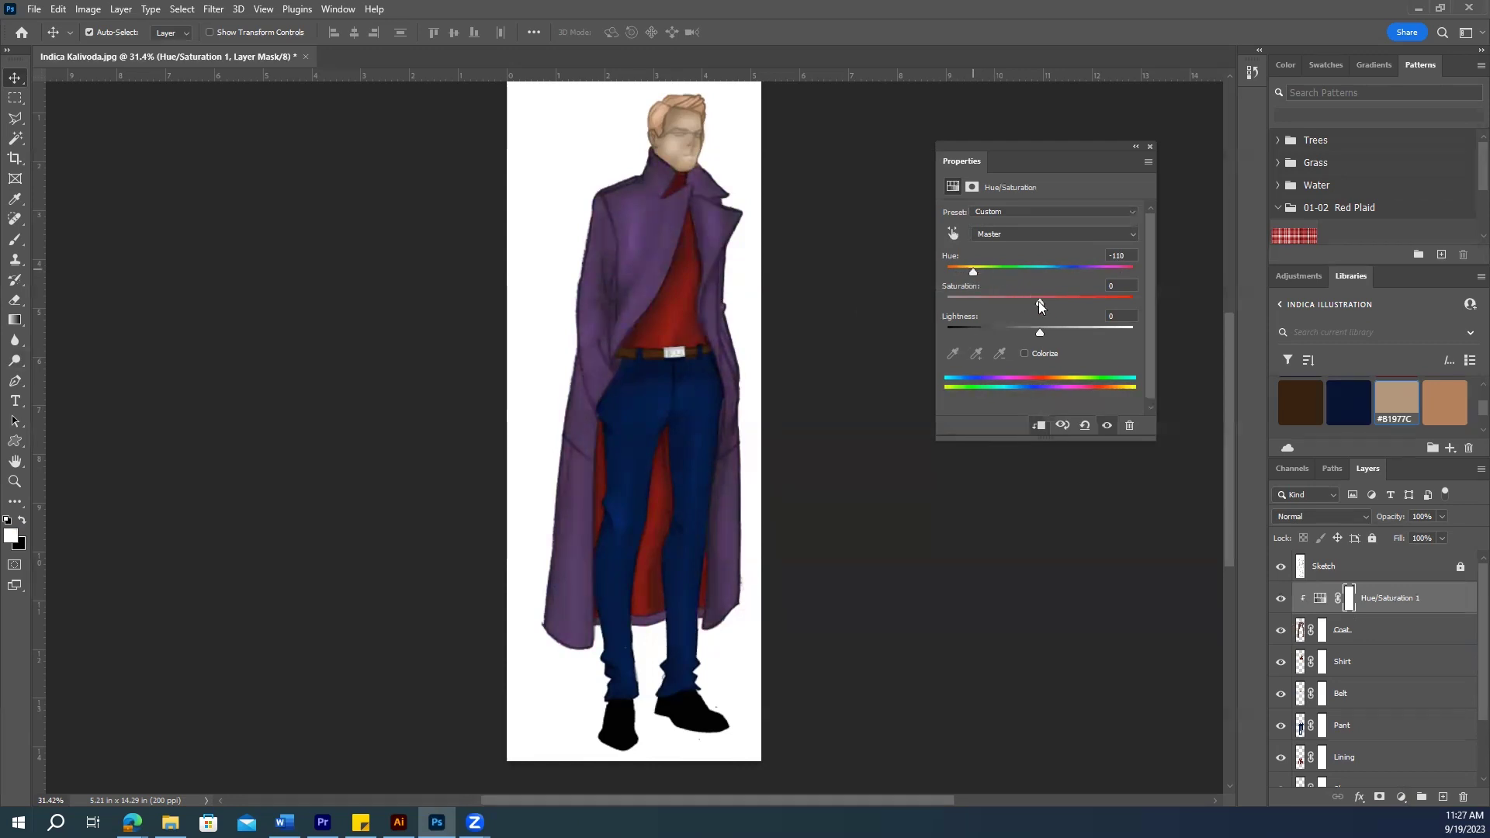
{"action": "mouse_move", "coordinate": [1061, 304]}
{"action": "left_mouse_down"}
{"action": "mouse_move", "coordinate": [1091, 305]}
{"action": "mouse_move", "coordinate": [1014, 302]}
{"action": "mouse_move", "coordinate": [1073, 302]}
{"action": "left_mouse_up"}
{"action": "left_click_drag", "start_coordinate": [1079, 305], "coordinate": [1083, 306]}
{"action": "left_click_drag", "start_coordinate": [1074, 334], "coordinate": [1033, 334]}
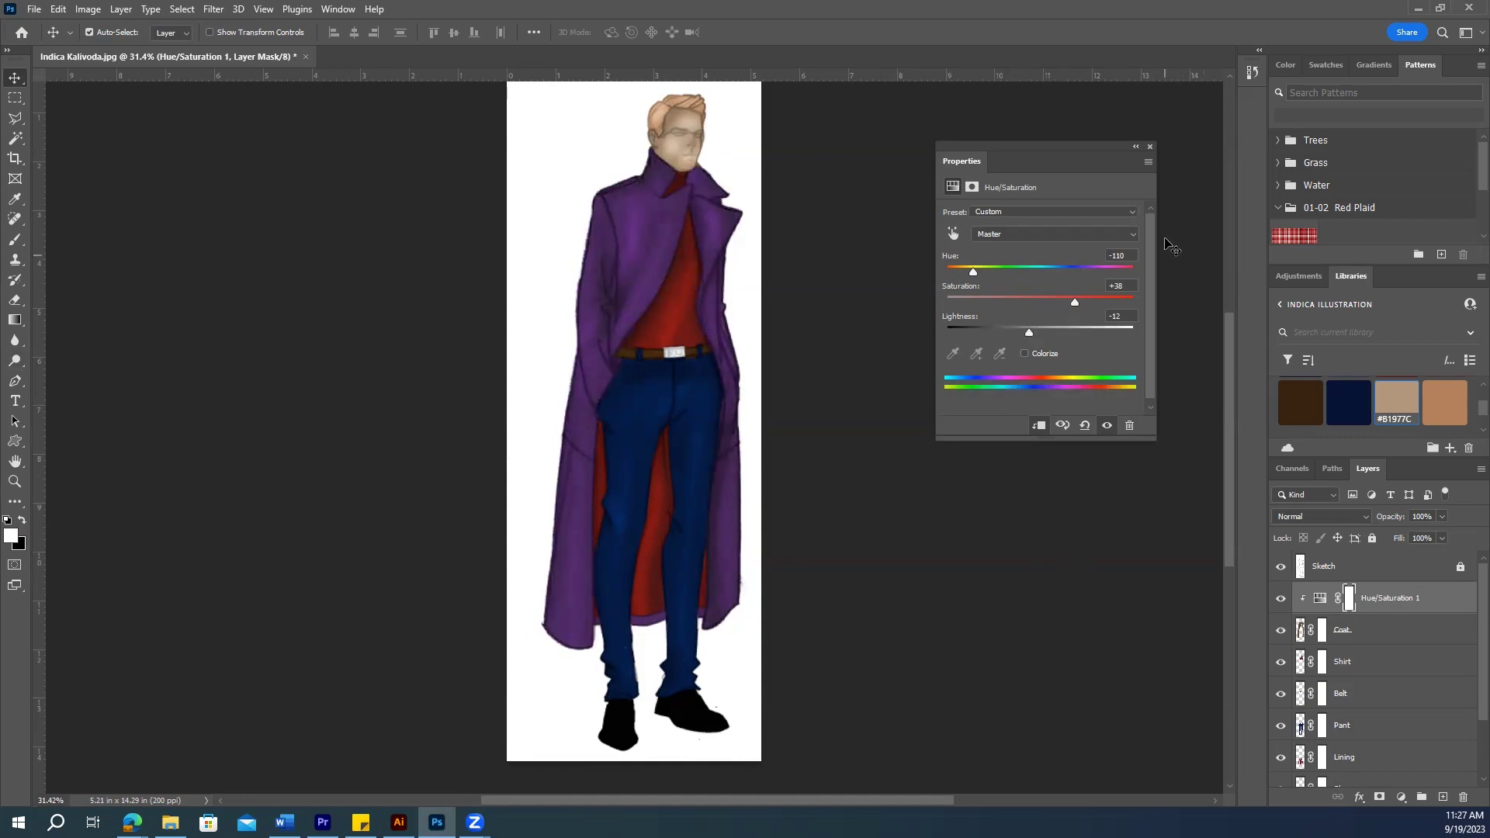
{"action": "left_click", "coordinate": [1150, 148]}
Step: Clip a Hue/Saturation adjustment to the Shirt layer and set its Hue to +51 for a mustard yellow shirt
{"action": "left_click", "coordinate": [1359, 663]}
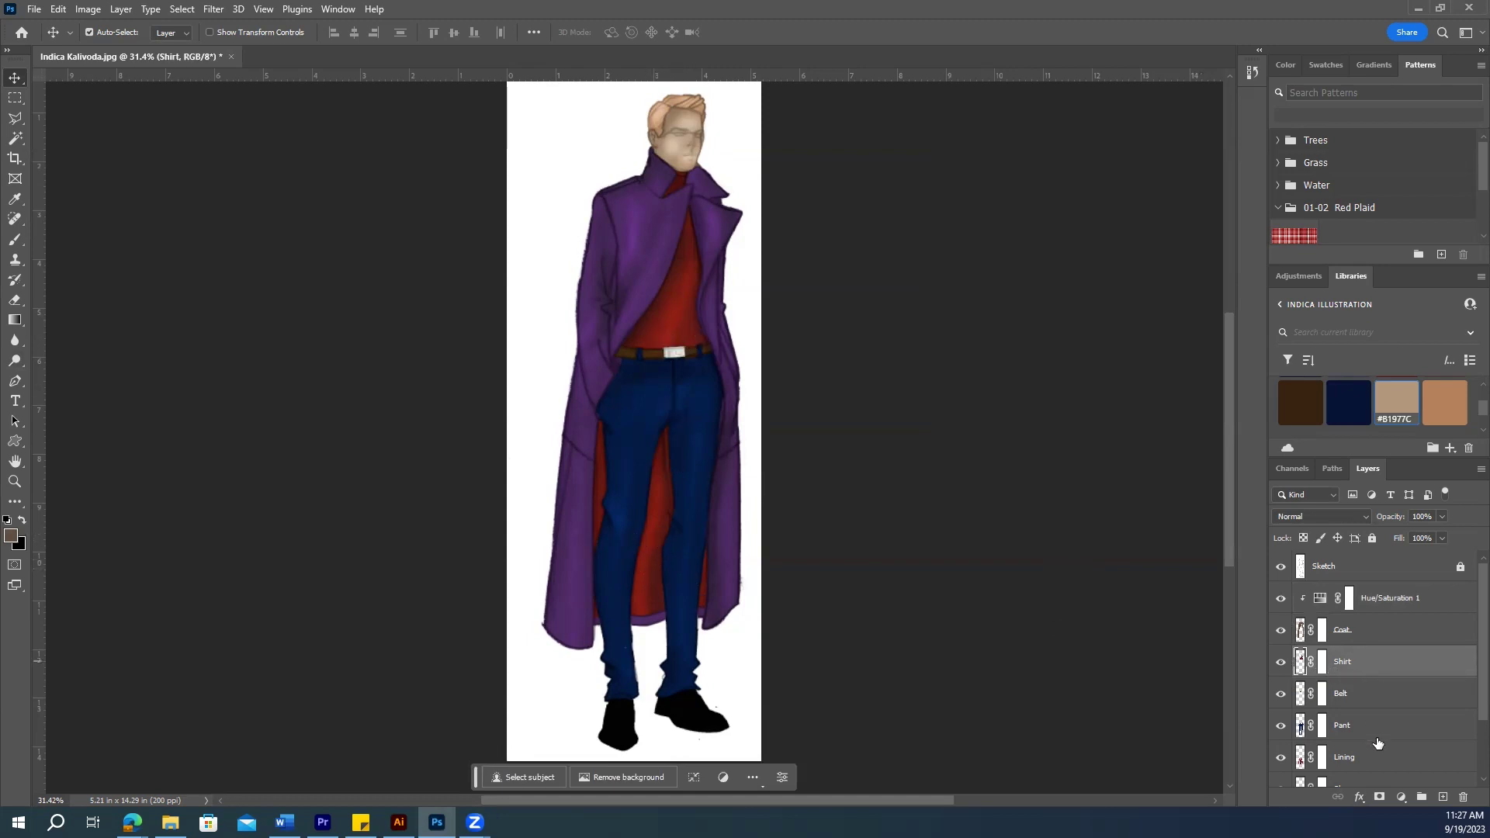
{"action": "left_click", "coordinate": [1400, 798]}
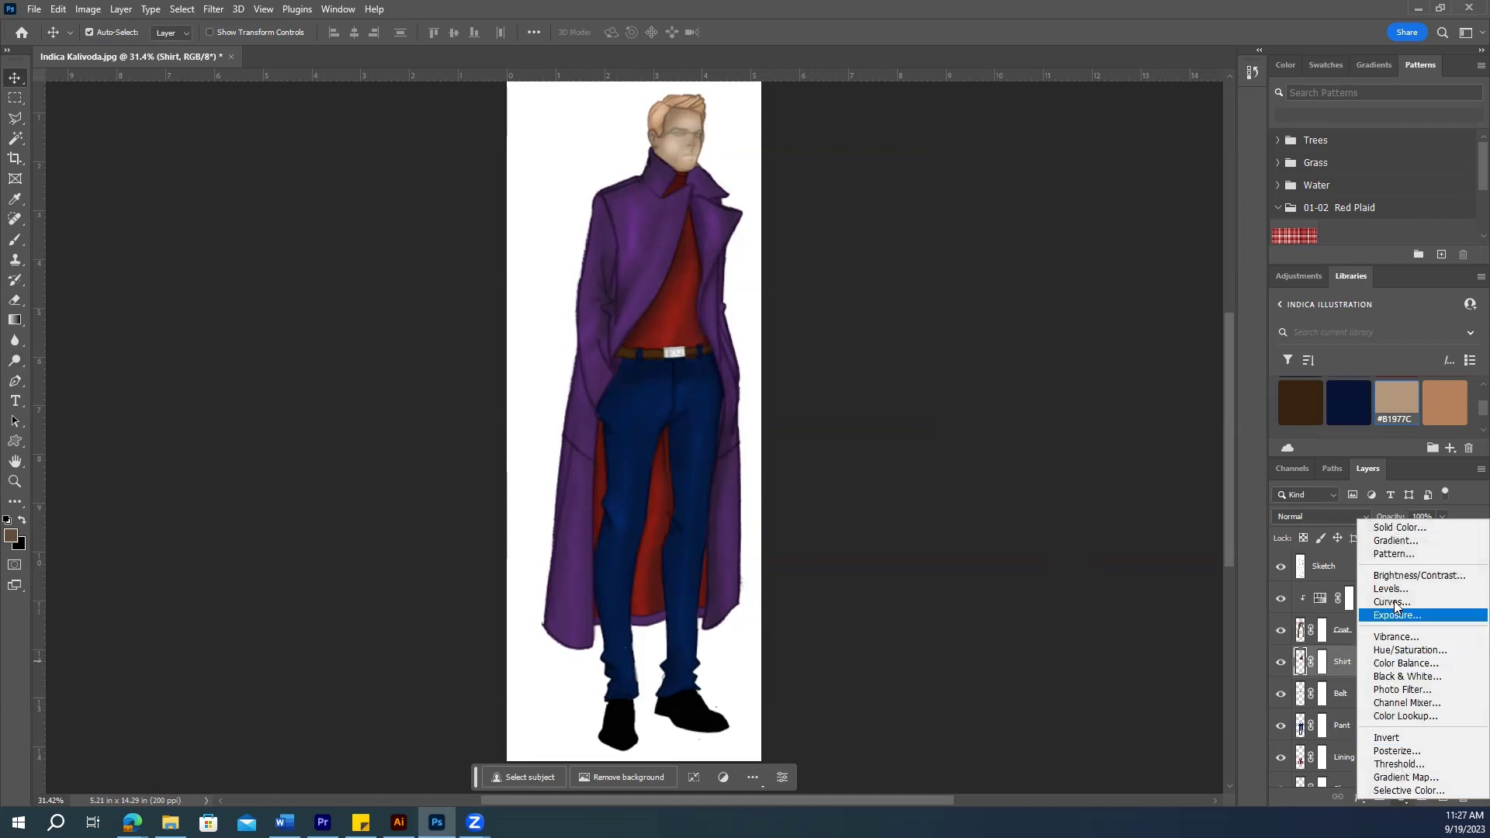
{"action": "left_click", "coordinate": [1397, 650]}
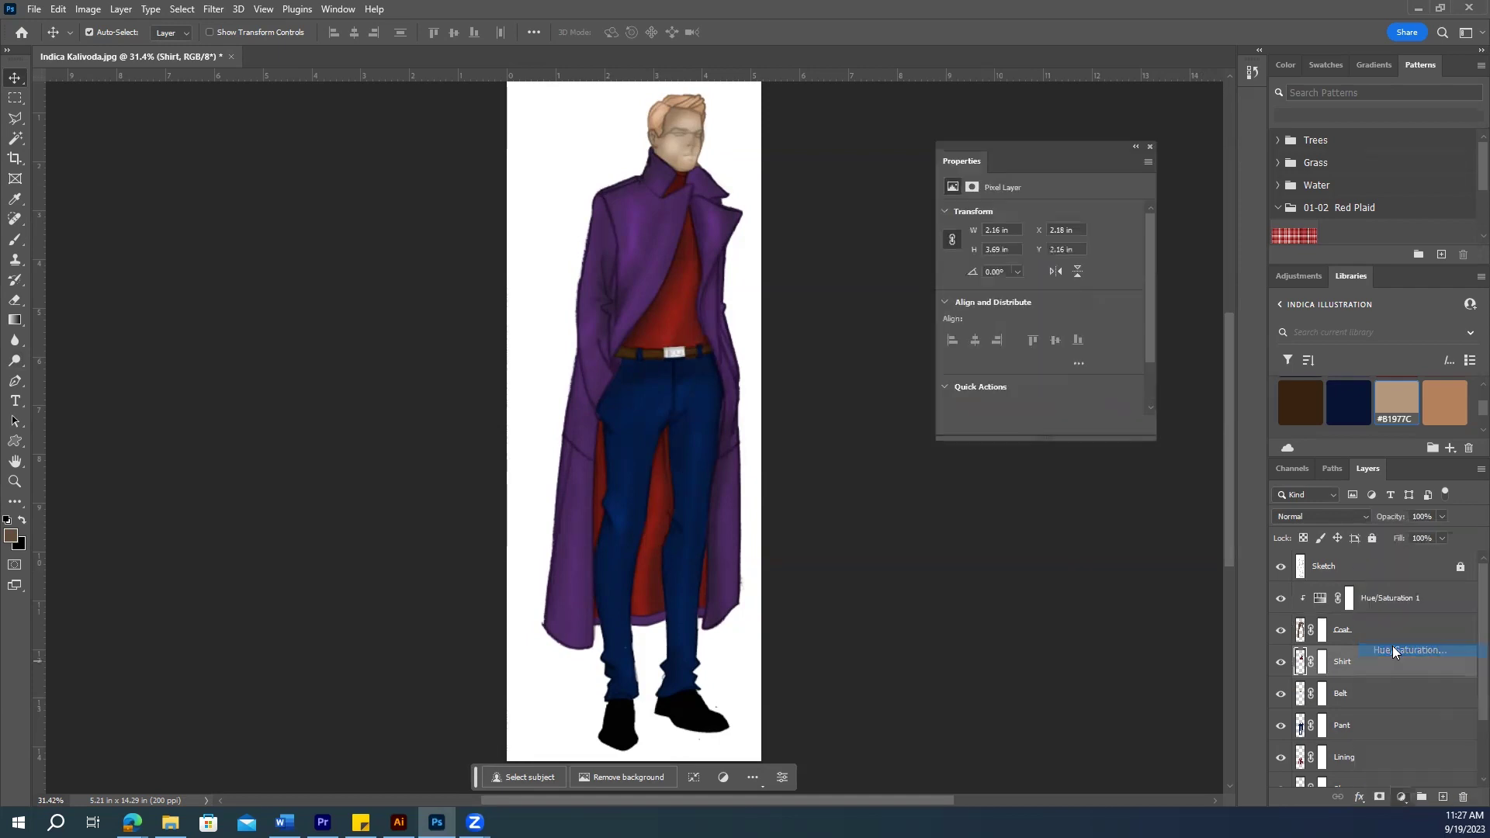
{"action": "left_click", "coordinate": [1039, 425]}
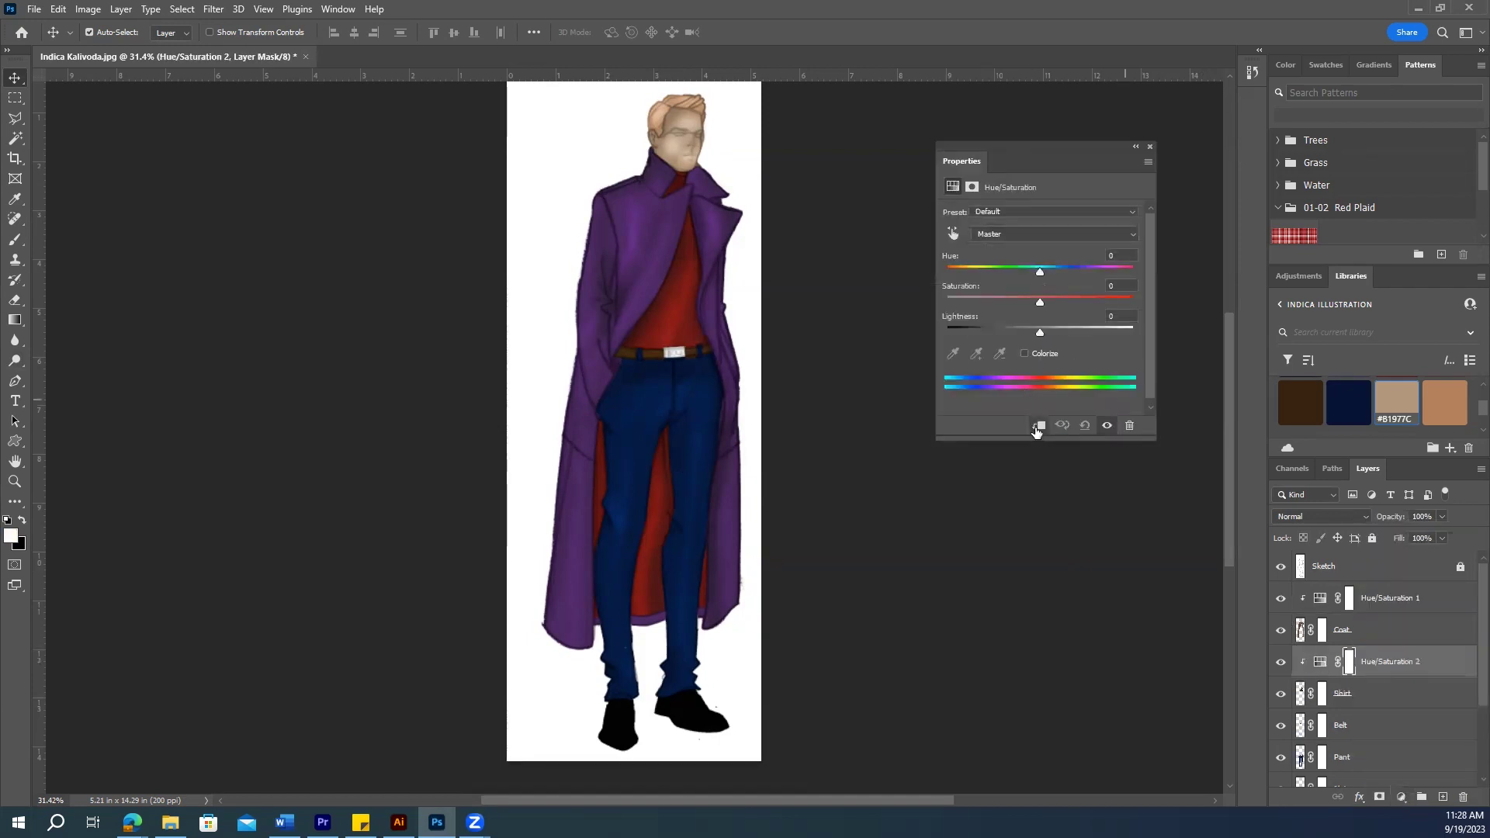
{"action": "left_click_drag", "start_coordinate": [1039, 273], "coordinate": [1083, 281]}
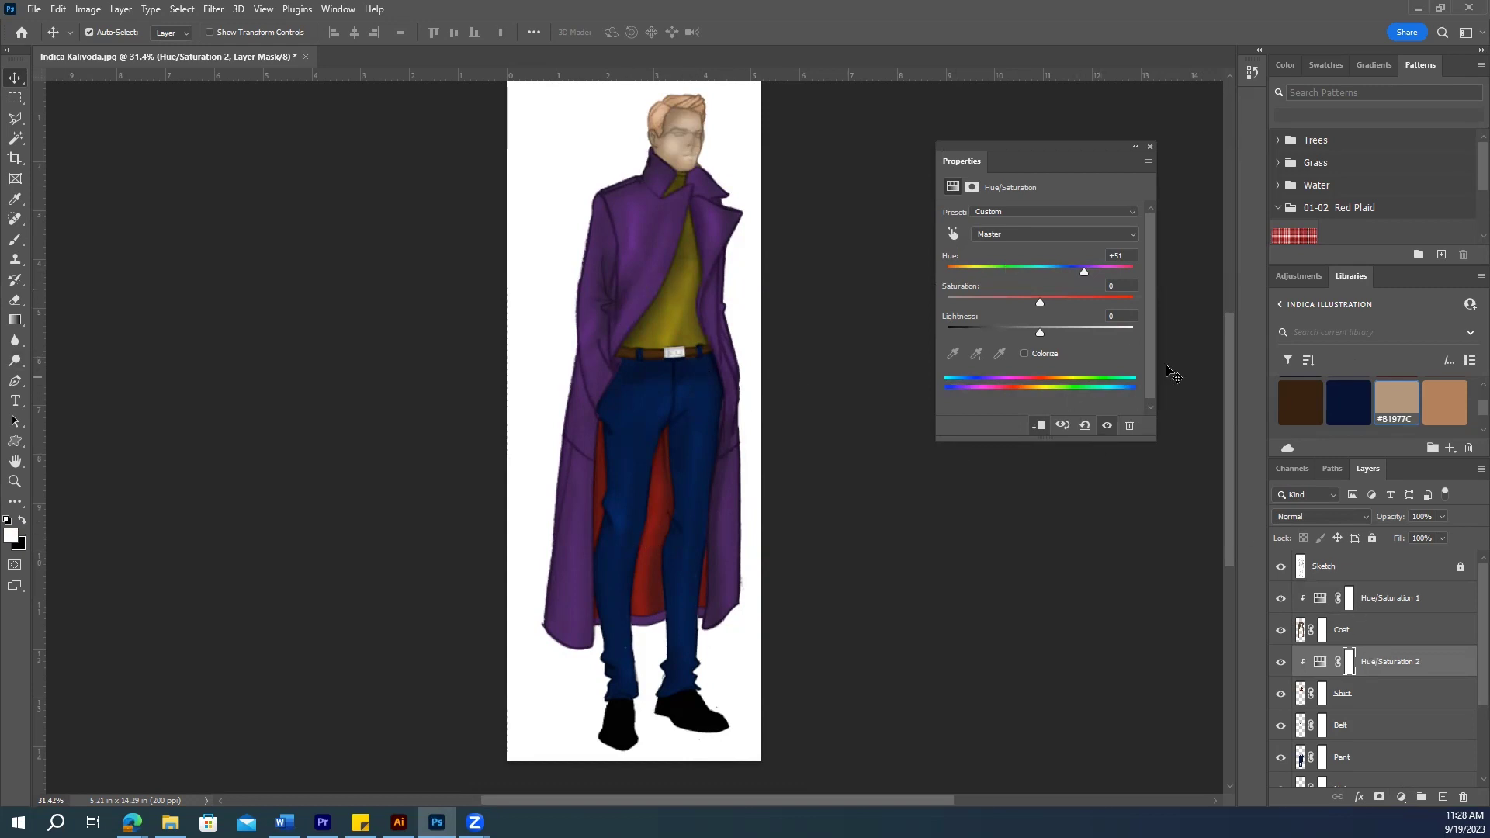
Step: Clip a Hue/Saturation adjustment to the Pant layer and turn it pink with Hue +104, Saturation +38 and Lightness +27
{"action": "scroll", "coordinate": [1418, 698], "scroll_direction": "down", "scroll_amount": 3}
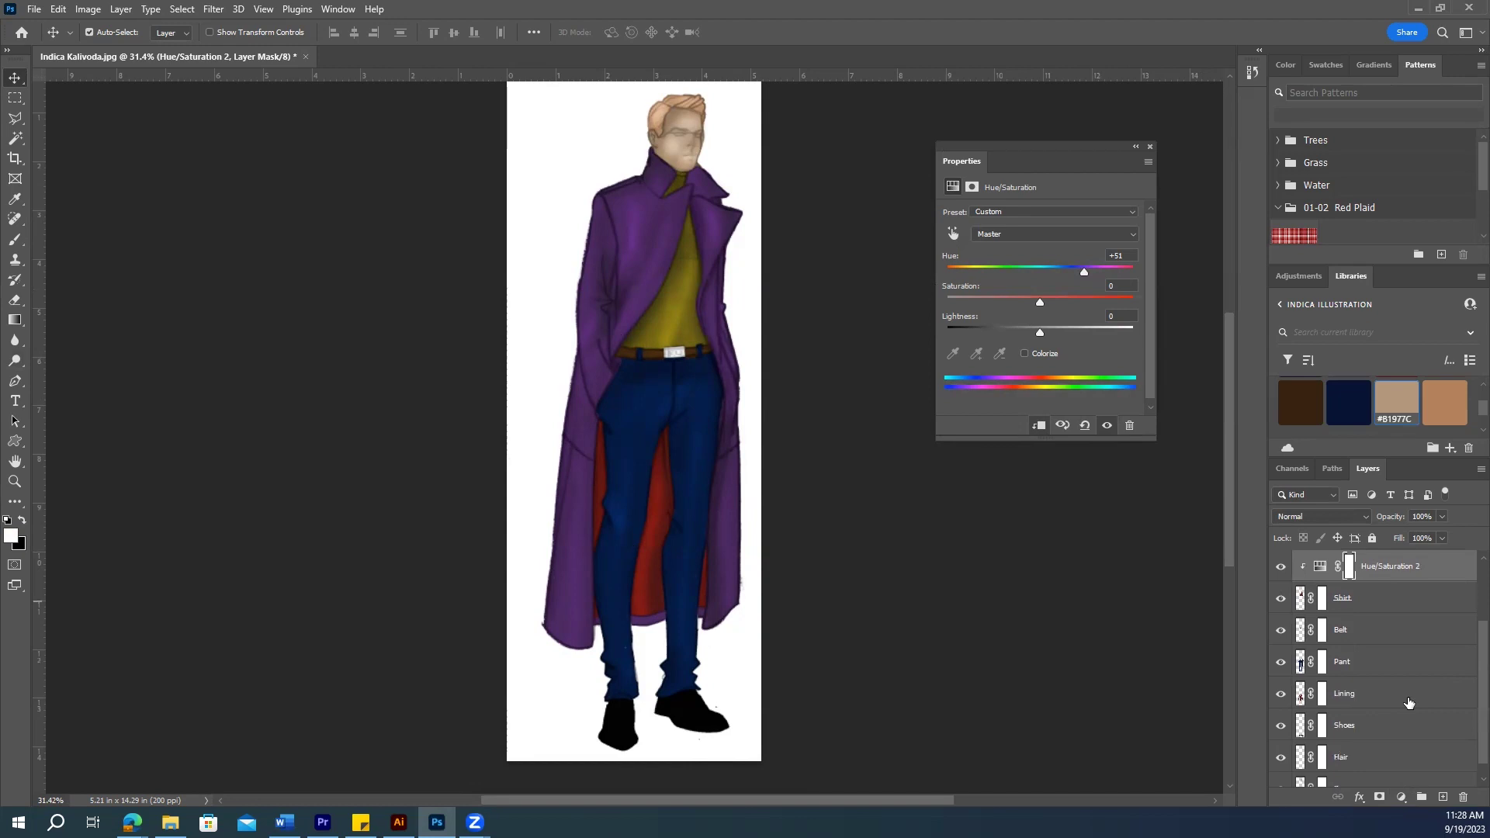
{"action": "scroll", "coordinate": [1409, 702], "scroll_direction": "down", "scroll_amount": 1}
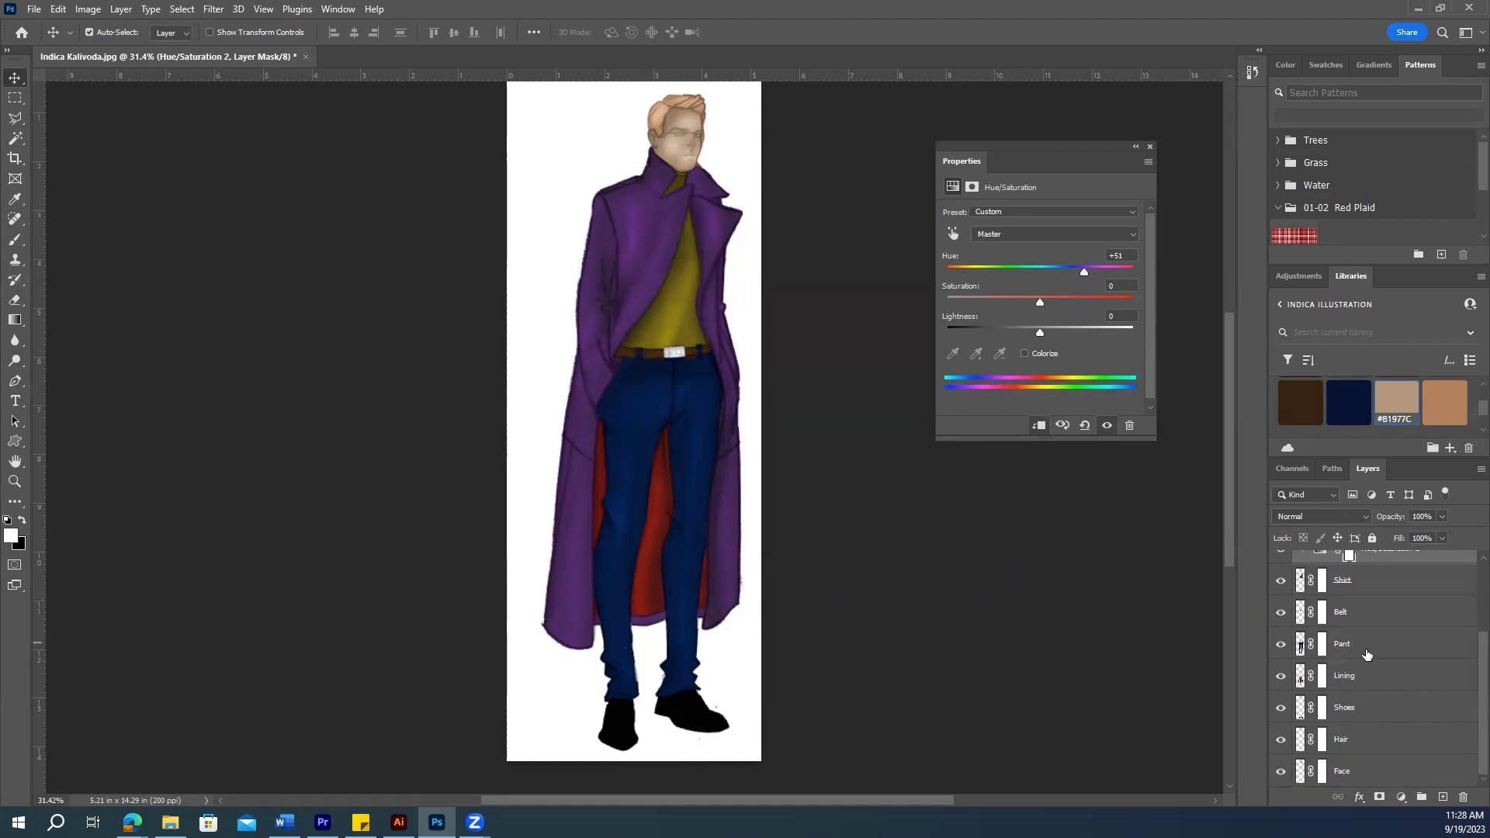
{"action": "left_click", "coordinate": [1365, 651]}
{"action": "left_click", "coordinate": [1401, 797]}
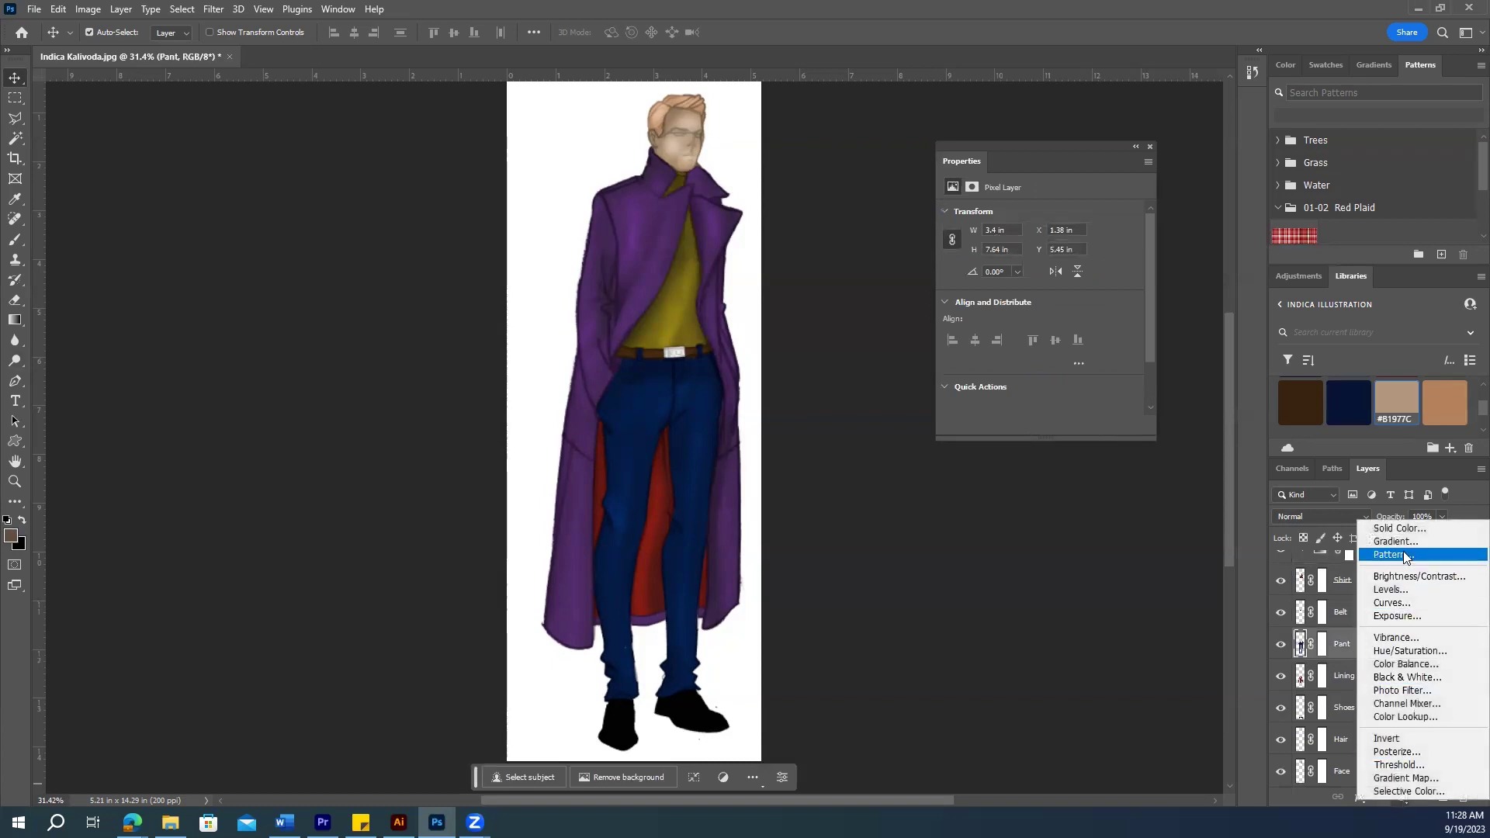
{"action": "left_click", "coordinate": [1397, 650]}
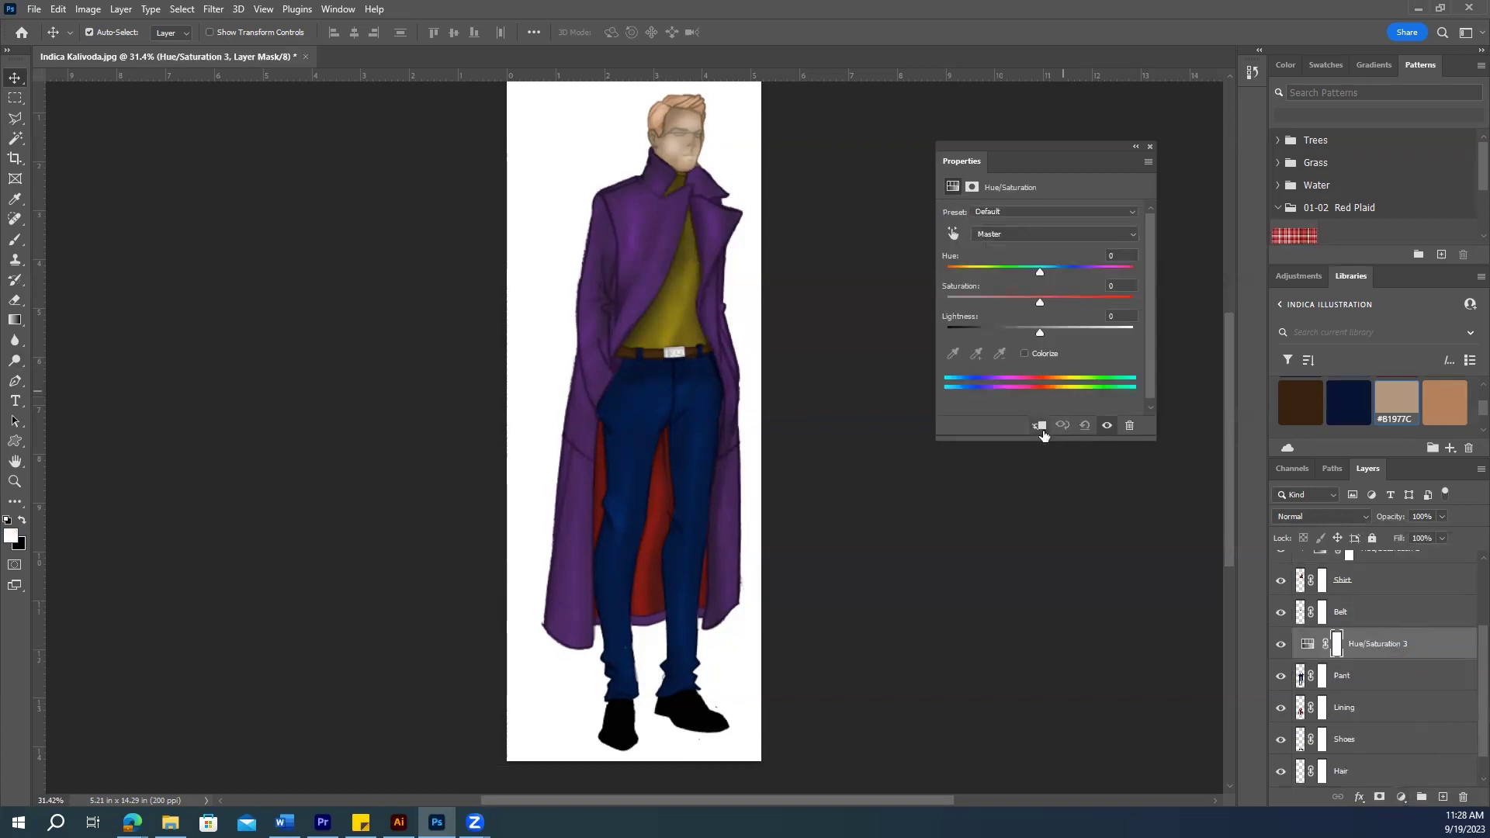
{"action": "left_click", "coordinate": [1040, 425]}
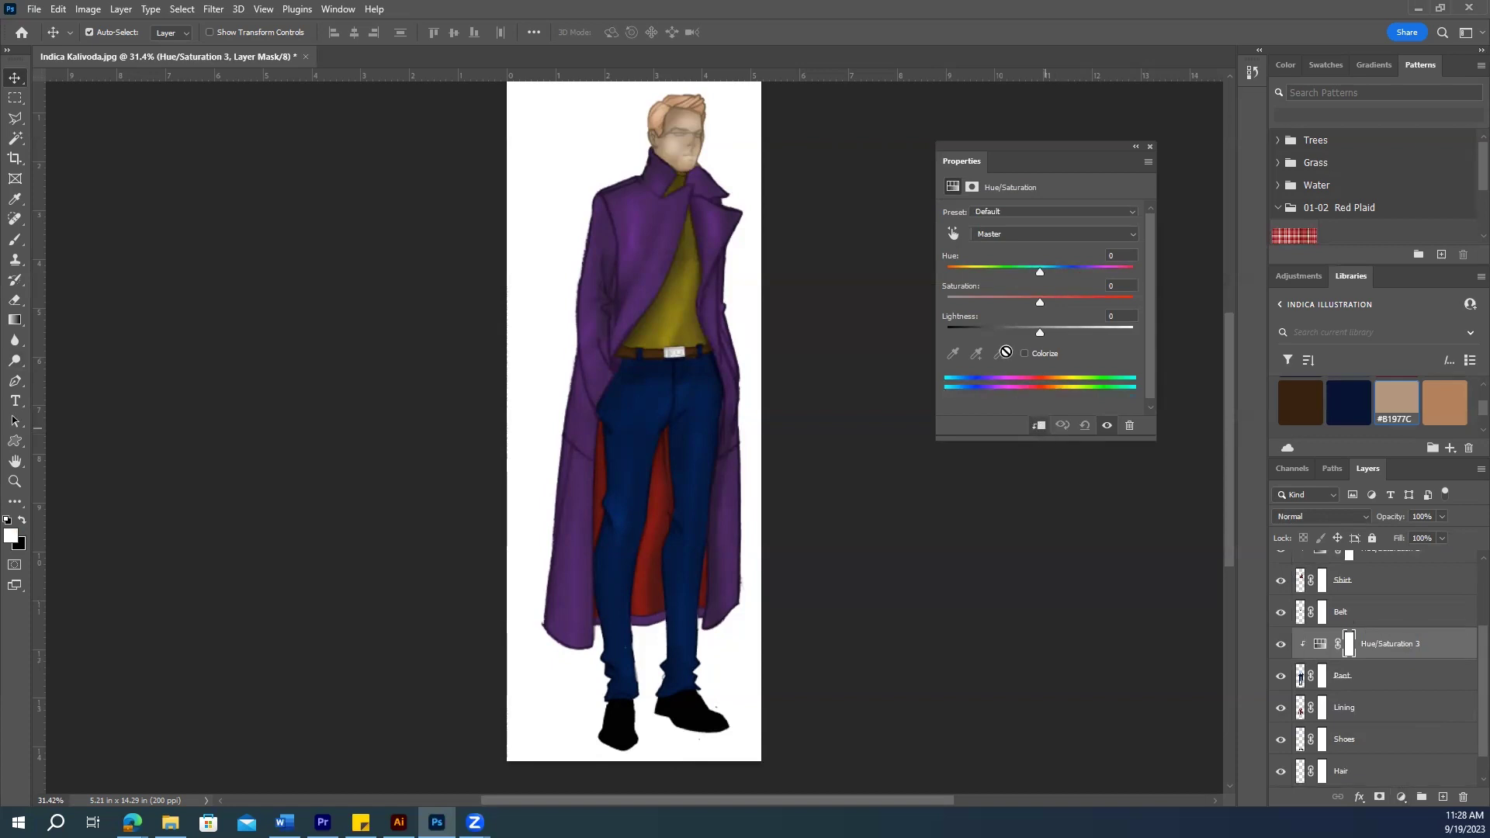
{"action": "left_click_drag", "start_coordinate": [1040, 272], "coordinate": [985, 279]}
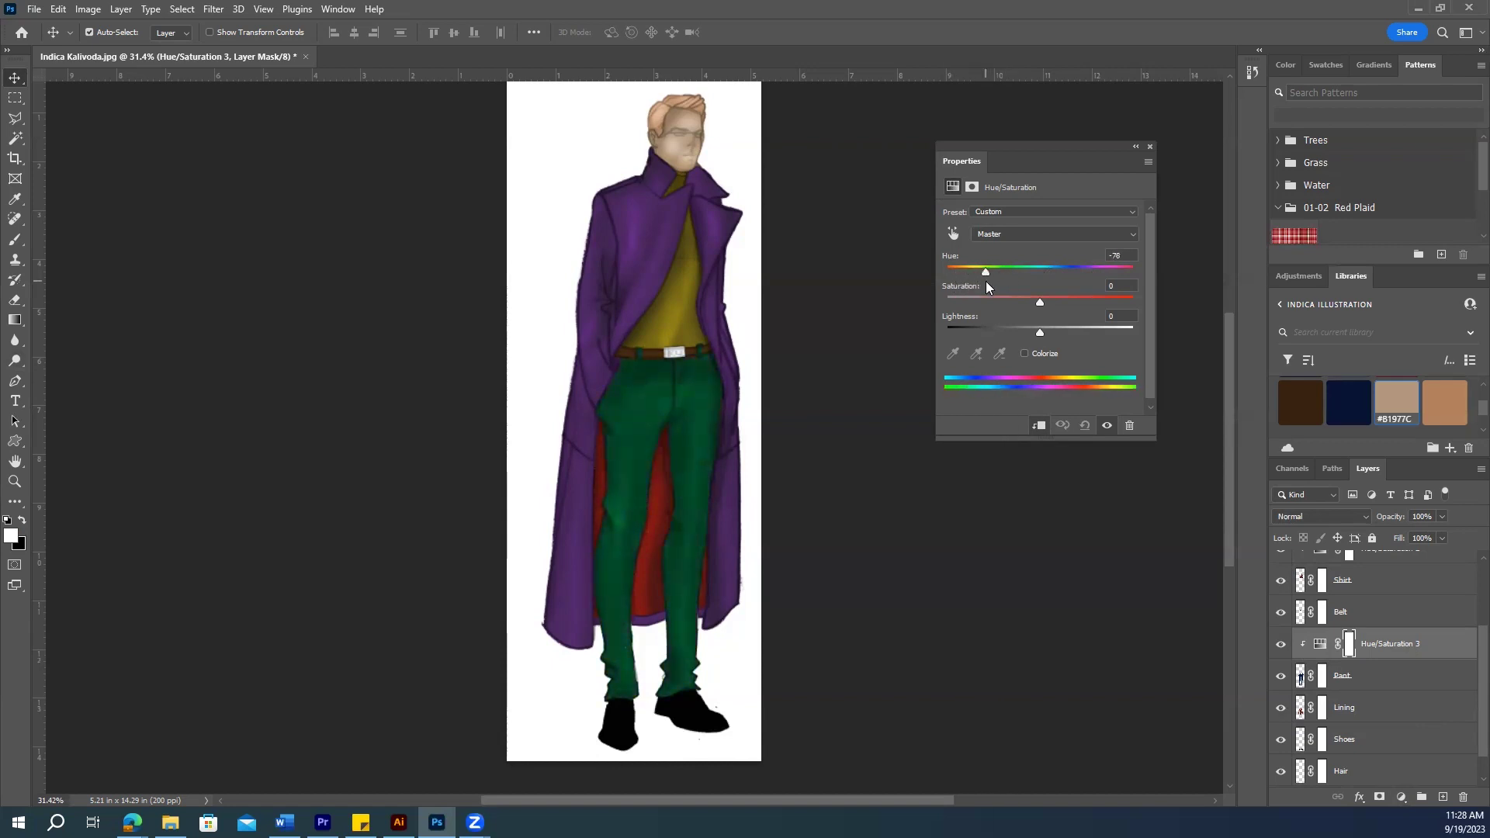
{"action": "left_click_drag", "start_coordinate": [1039, 332], "coordinate": [1064, 330]}
{"action": "left_click_drag", "start_coordinate": [997, 271], "coordinate": [1104, 274]}
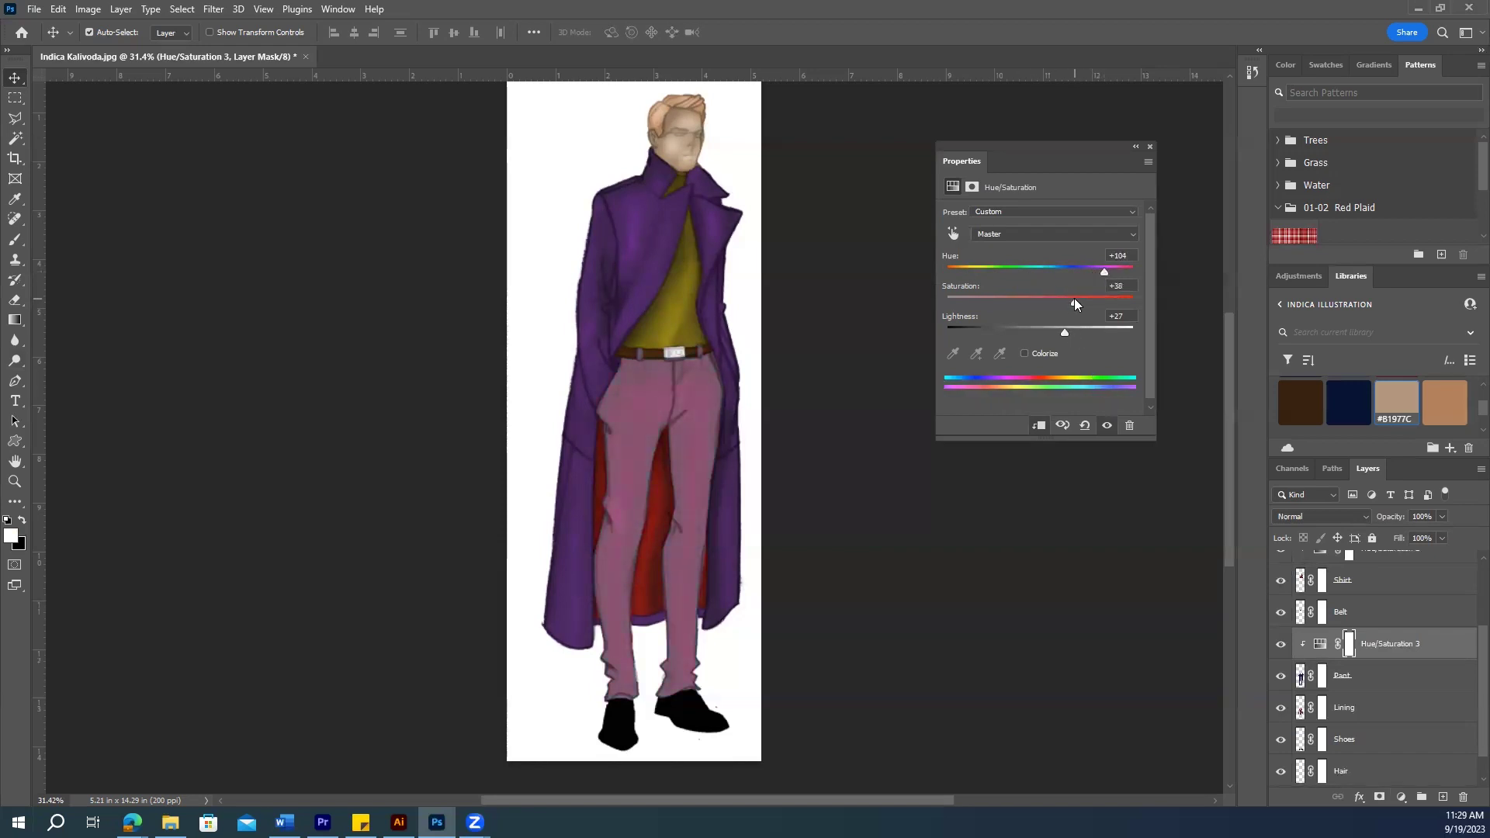
Step: Clip a Hue/Saturation adjustment to the Lining layer and make it light blue with Hue -143 and Lightness +34
{"action": "left_click", "coordinate": [1365, 706]}
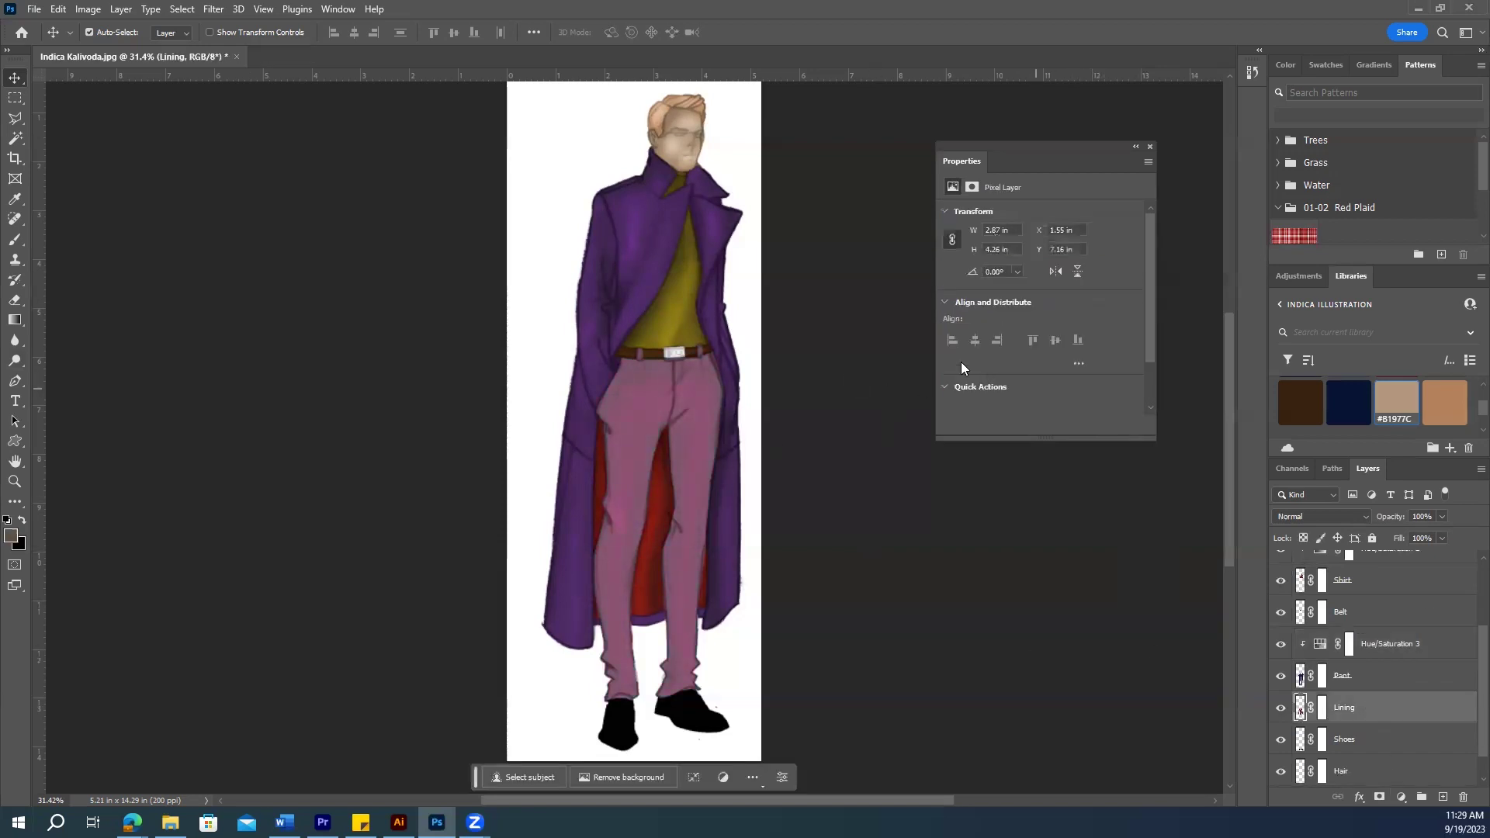
{"action": "left_click", "coordinate": [1400, 797]}
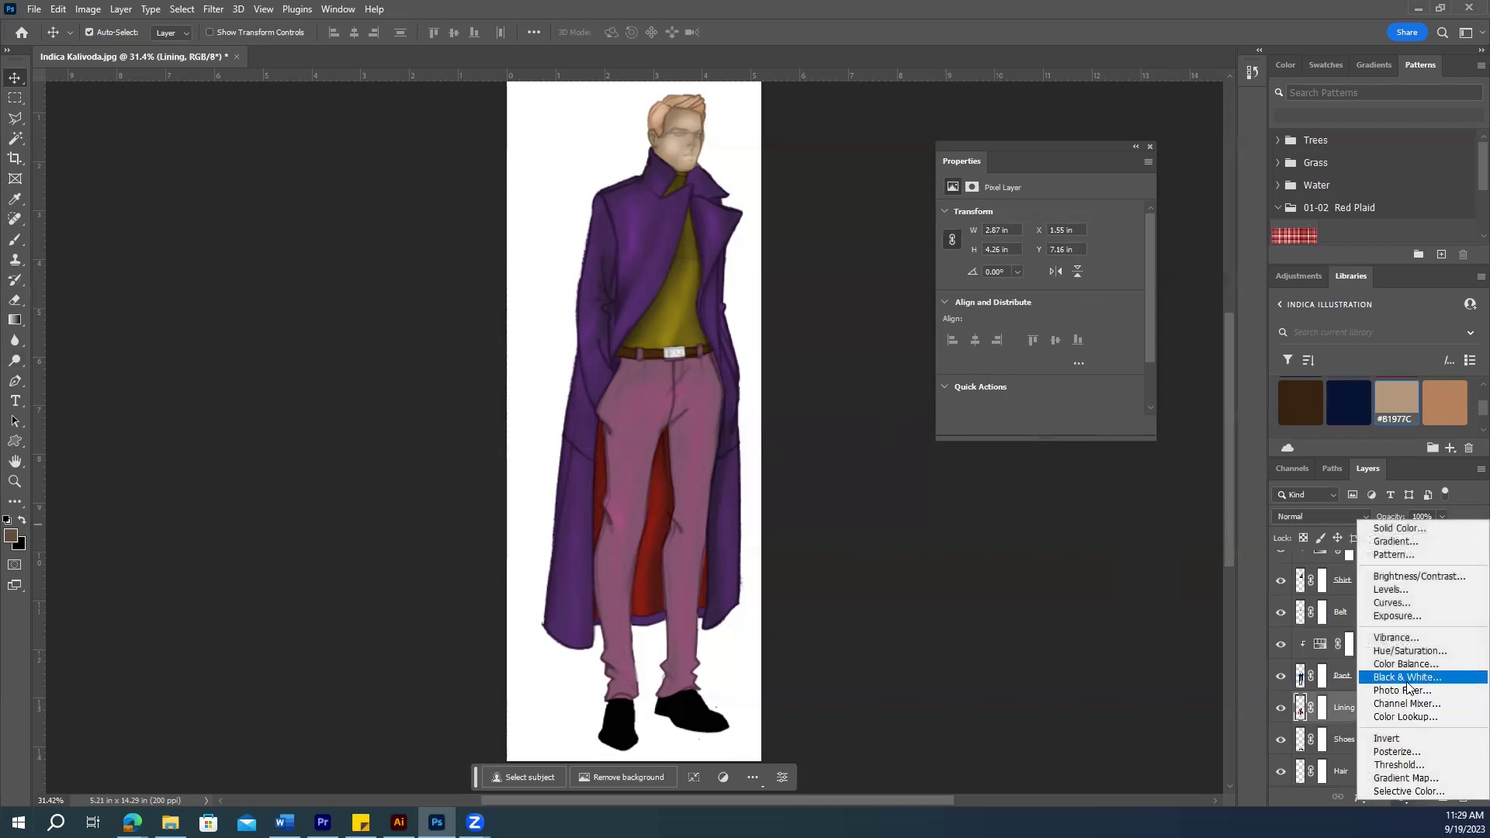
{"action": "left_click", "coordinate": [1396, 653]}
{"action": "left_click_drag", "start_coordinate": [1038, 272], "coordinate": [961, 286]}
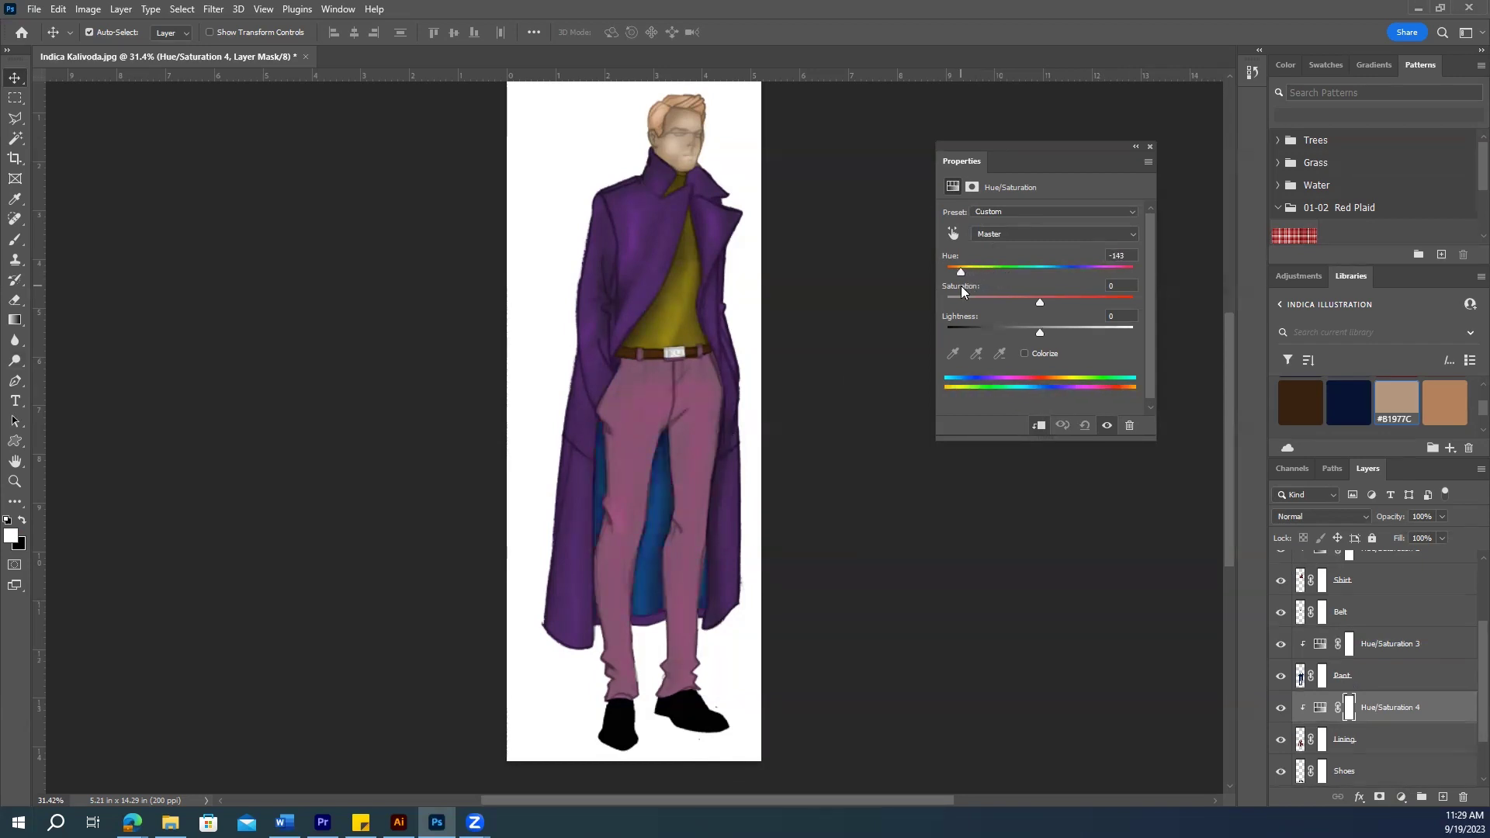
{"action": "left_click_drag", "start_coordinate": [1040, 332], "coordinate": [1070, 330]}
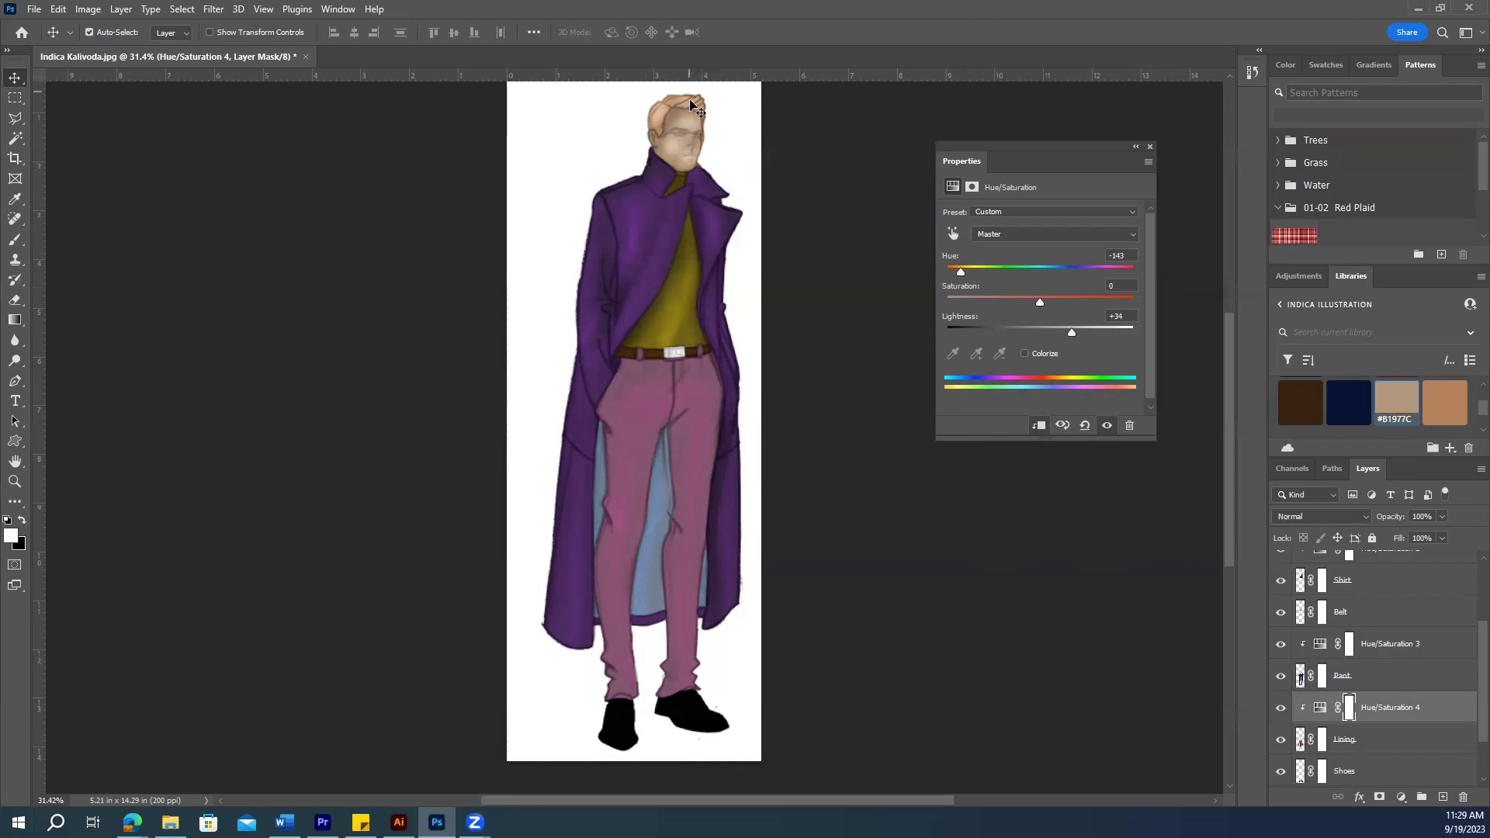
Step: Try a Hue/Saturation adjustment with Hue +11 clipped to the Hair layer, and delete that adjustment layer
{"action": "scroll", "coordinate": [1358, 764], "scroll_direction": "down", "scroll_amount": 2}
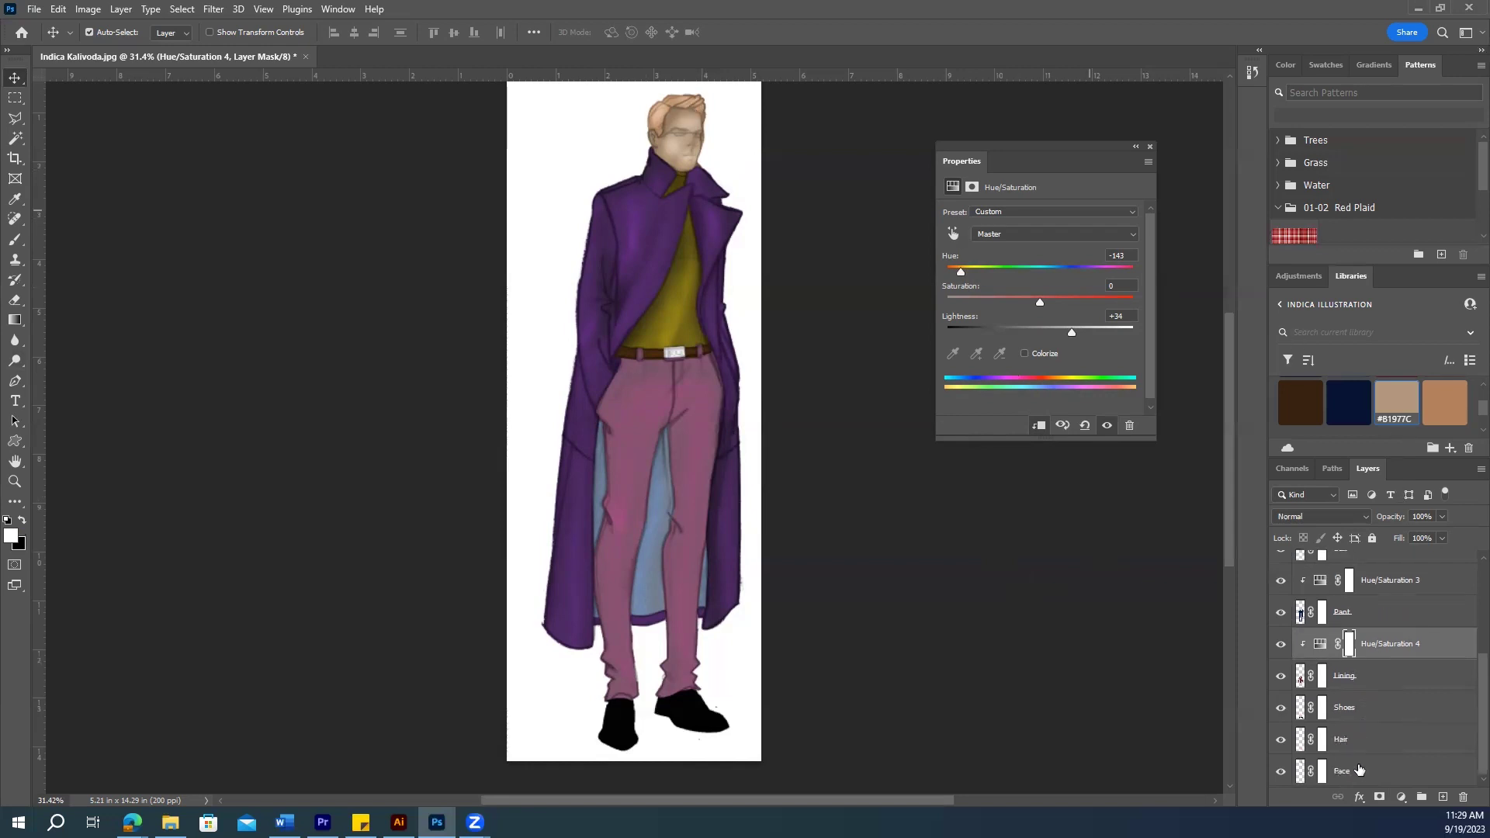
{"action": "left_click", "coordinate": [1354, 743]}
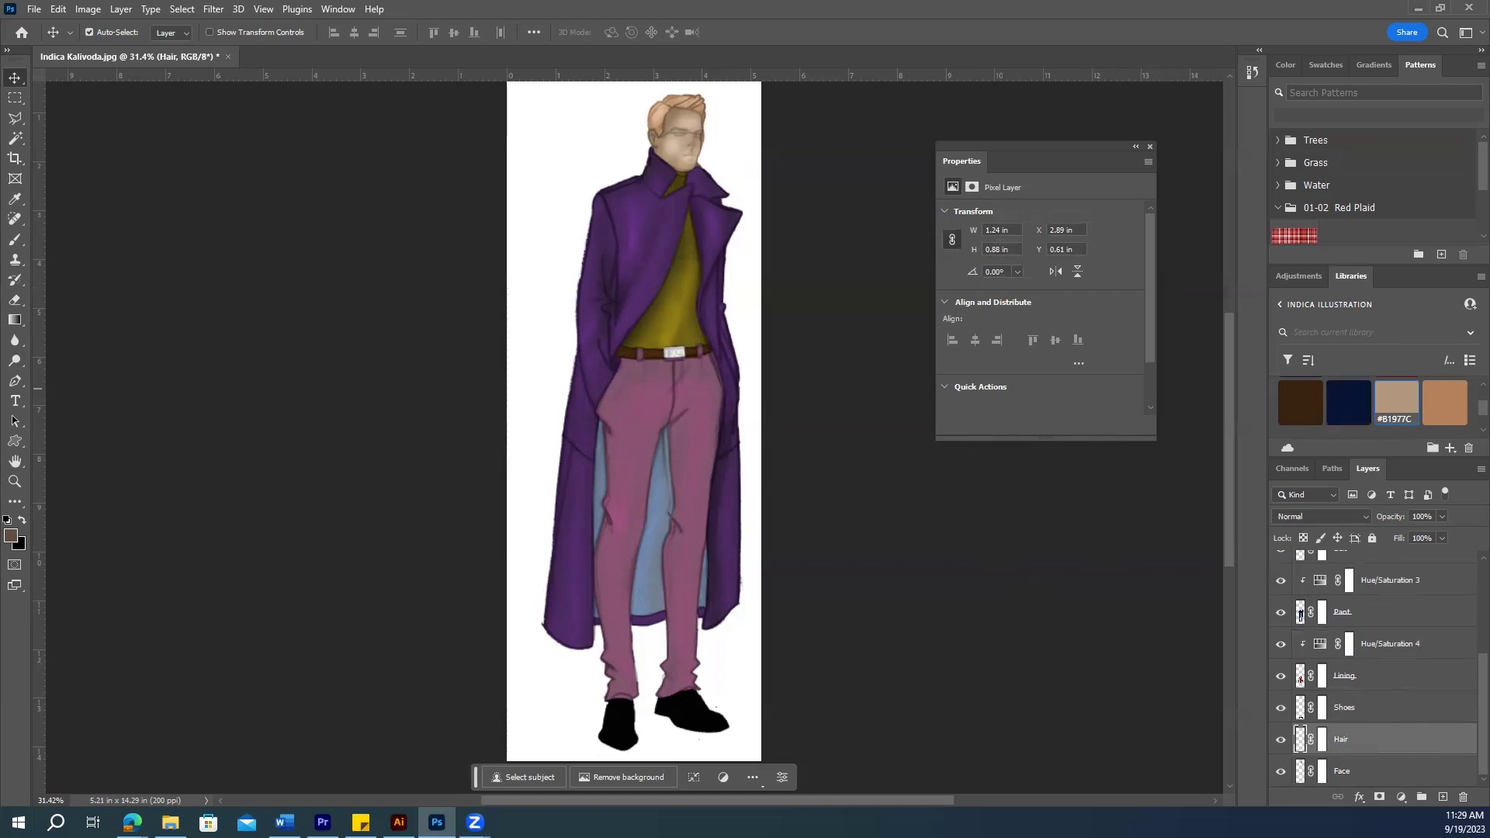
{"action": "left_click", "coordinate": [1401, 797]}
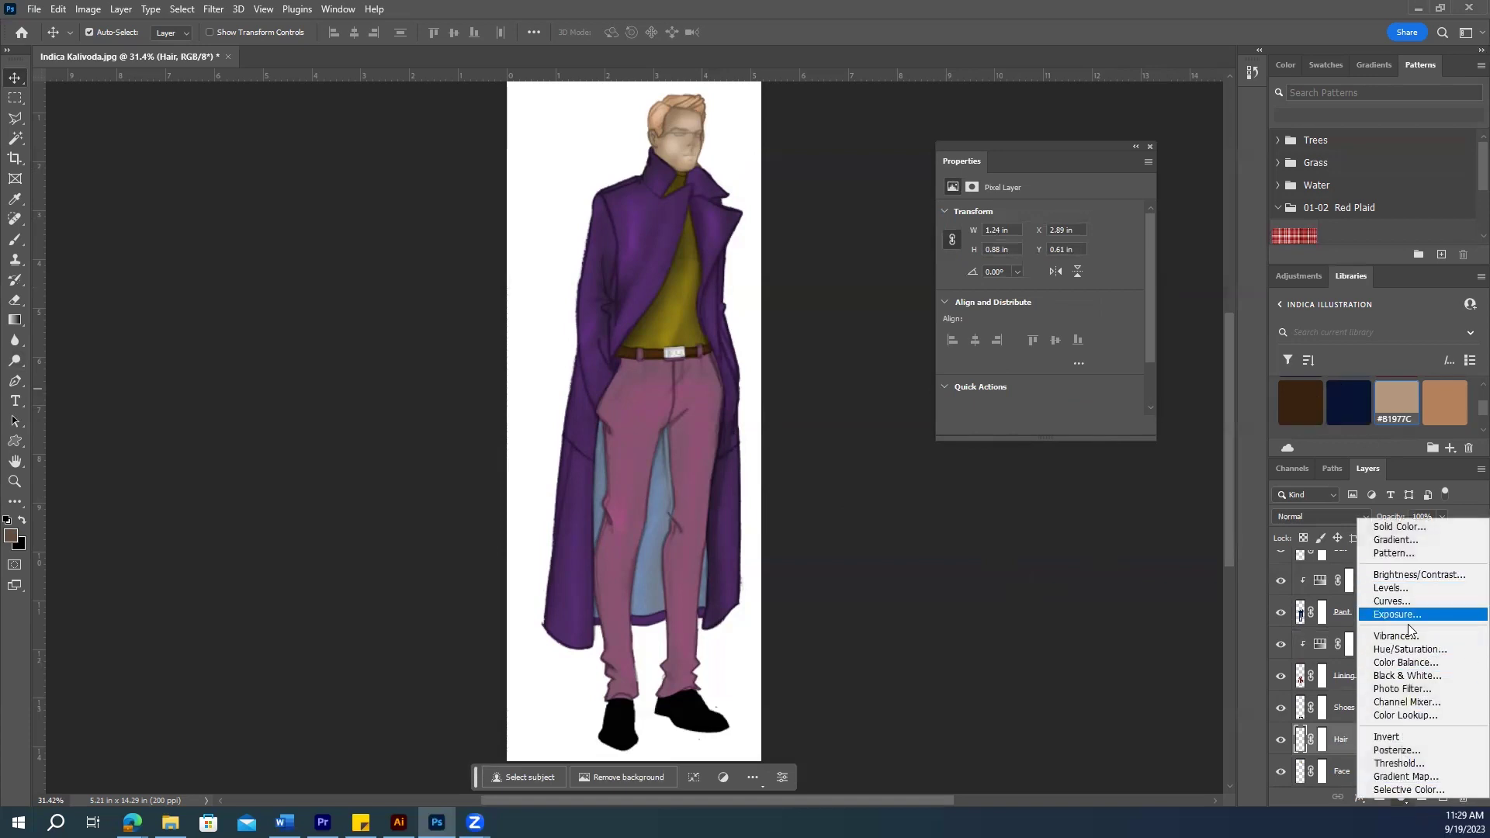
{"action": "left_click", "coordinate": [1408, 650]}
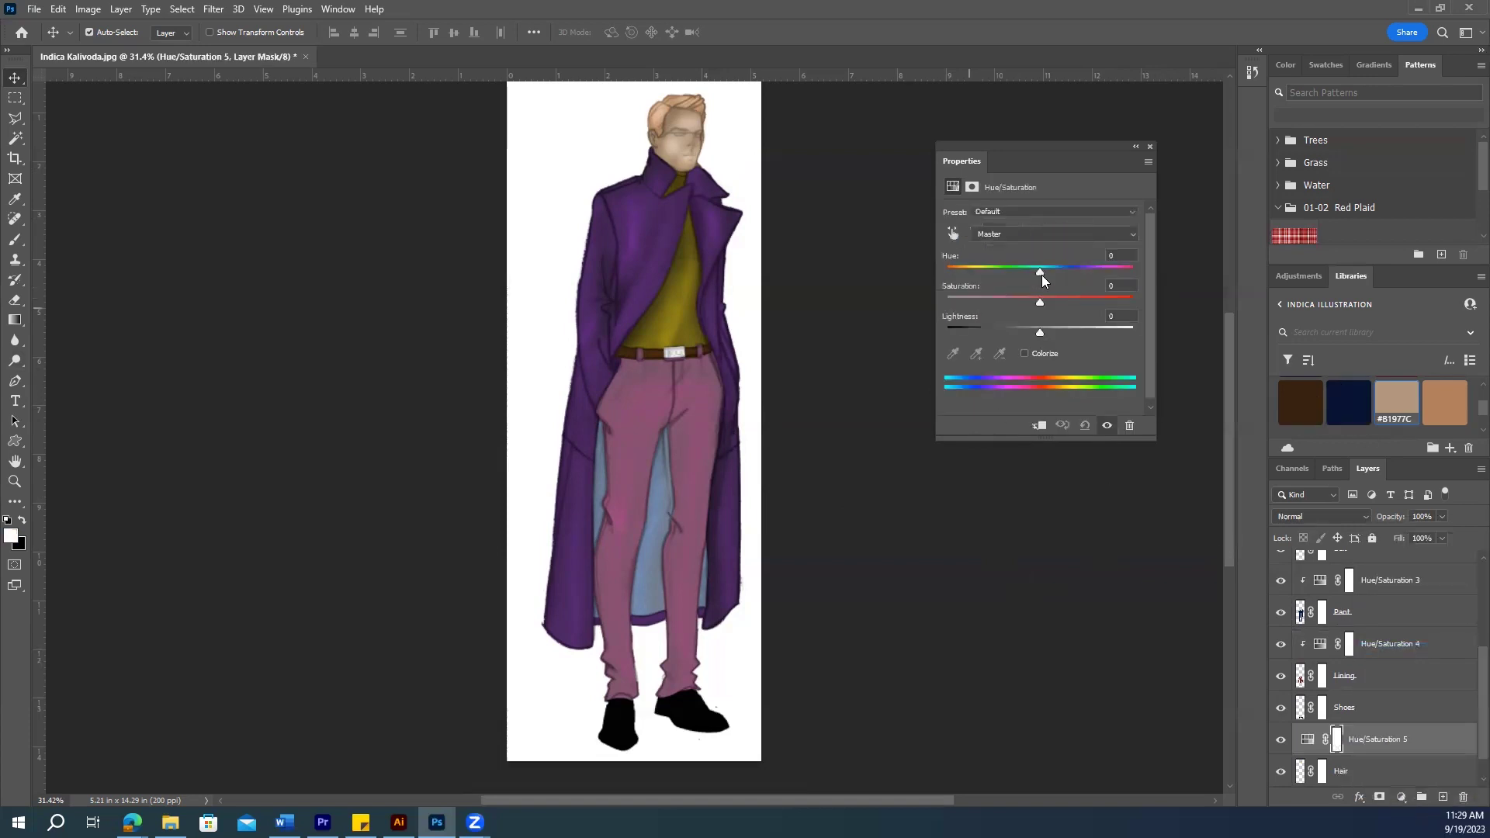
{"action": "left_click", "coordinate": [1039, 426]}
{"action": "mouse_move", "coordinate": [1040, 271]}
{"action": "left_mouse_down"}
{"action": "mouse_move", "coordinate": [1009, 270]}
{"action": "mouse_move", "coordinate": [1089, 272]}
{"action": "mouse_move", "coordinate": [1034, 275]}
{"action": "mouse_move", "coordinate": [1049, 275]}
{"action": "left_mouse_up"}
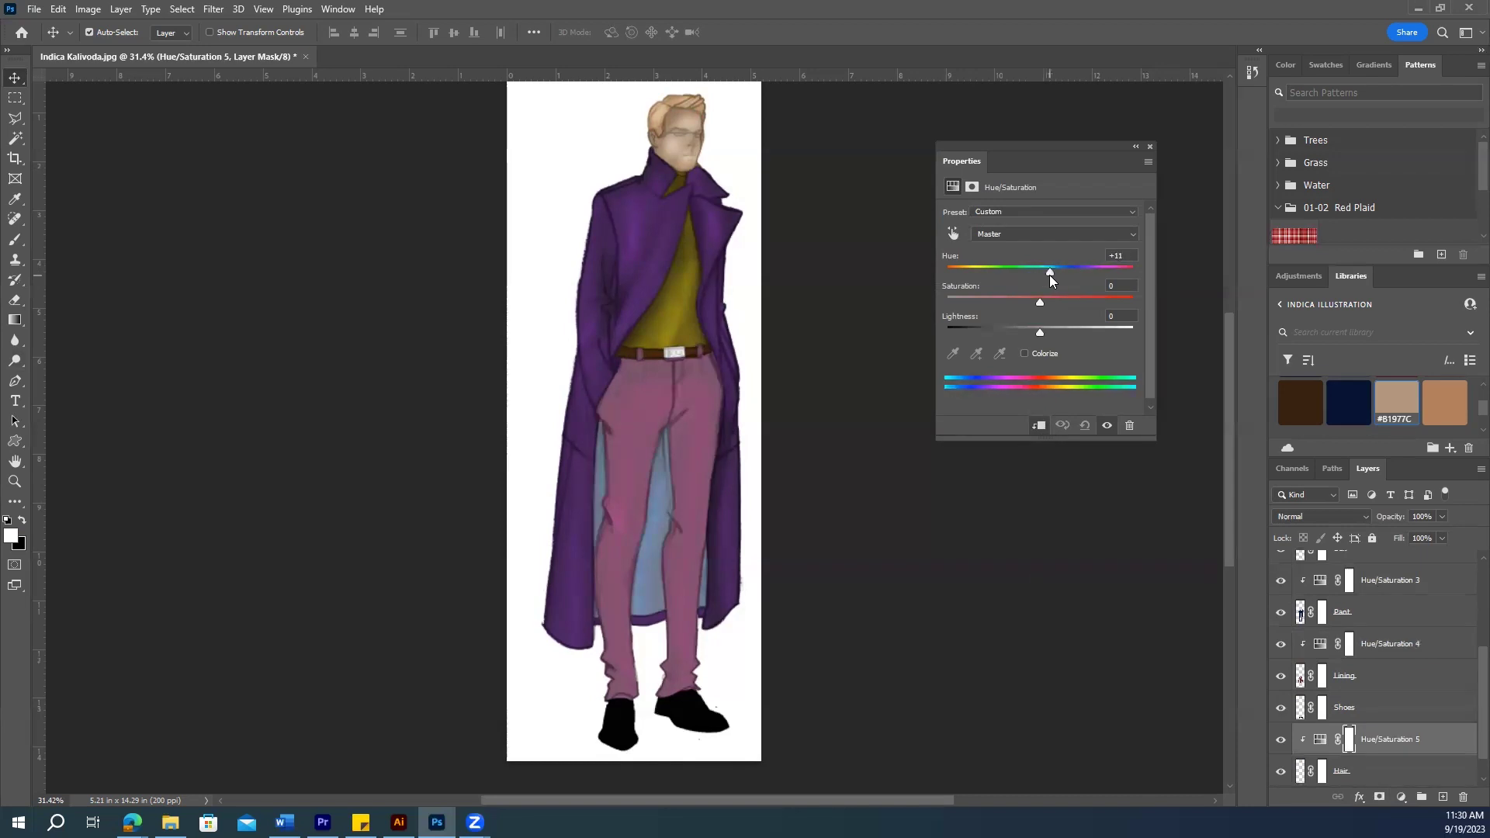
{"action": "left_click", "coordinate": [1151, 147]}
{"action": "left_click_drag", "start_coordinate": [1365, 738], "coordinate": [1461, 796]}
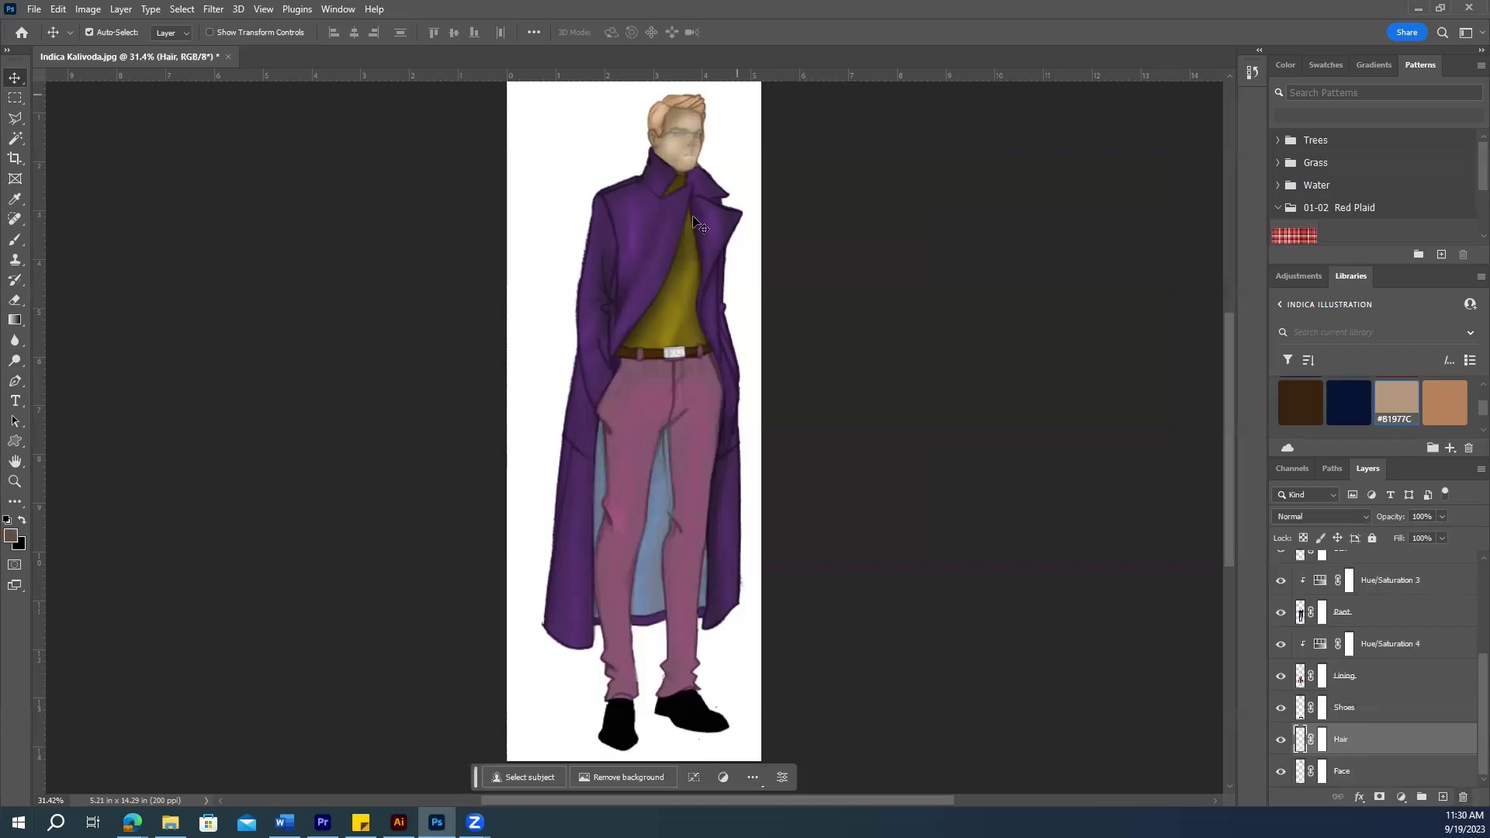